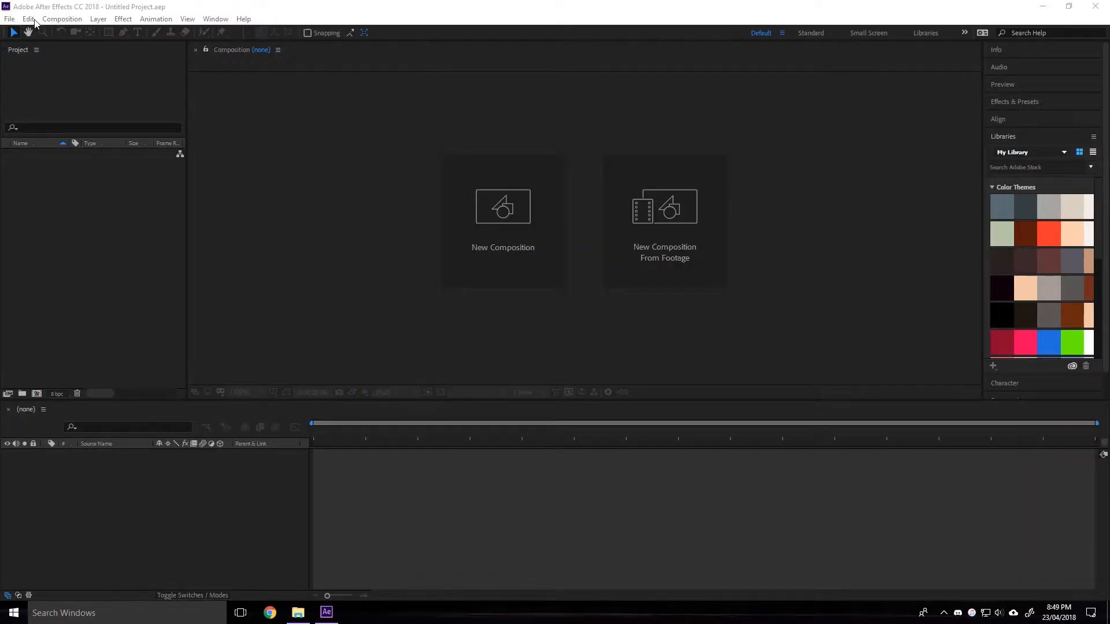
left_click(10, 20)
left_click(10, 21)
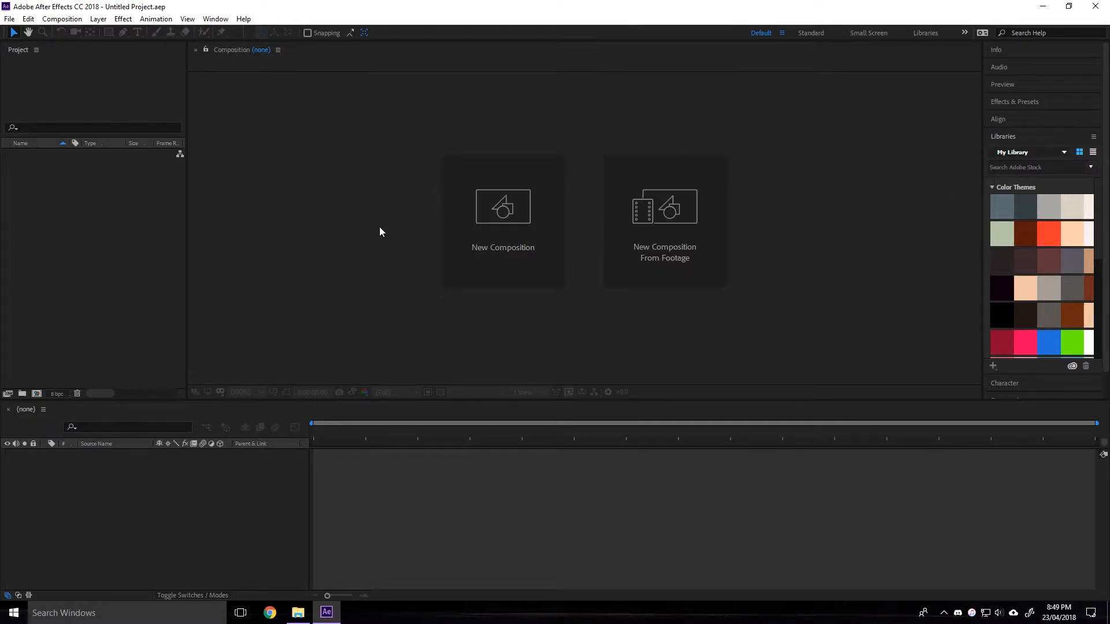
- Start a new composition and name it Metro-Visualizer
left_click(498, 247)
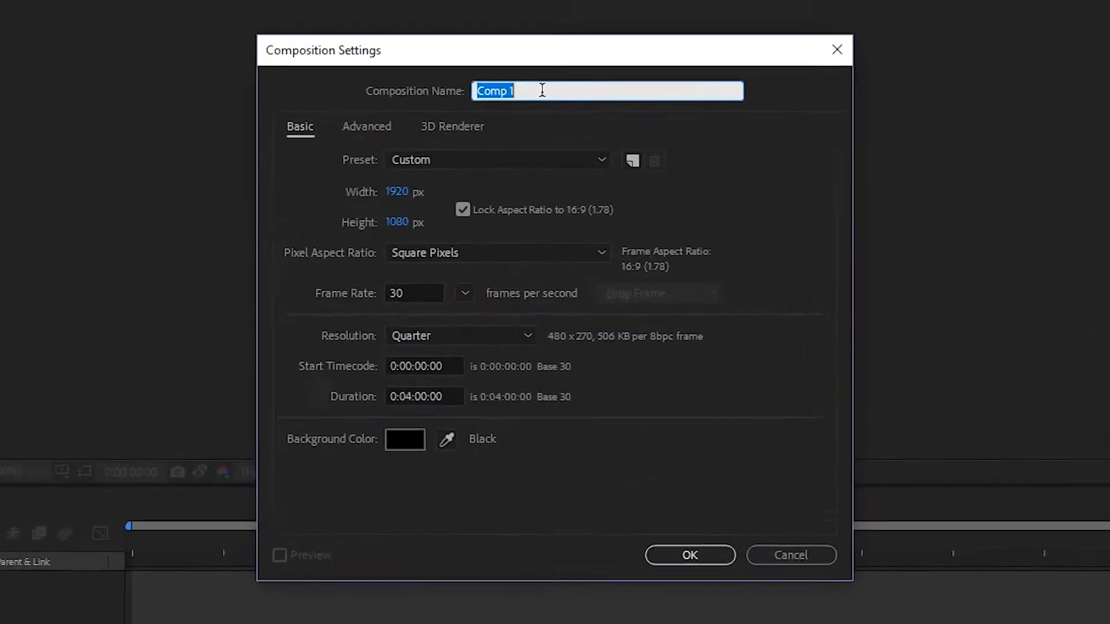
type("Metro-")
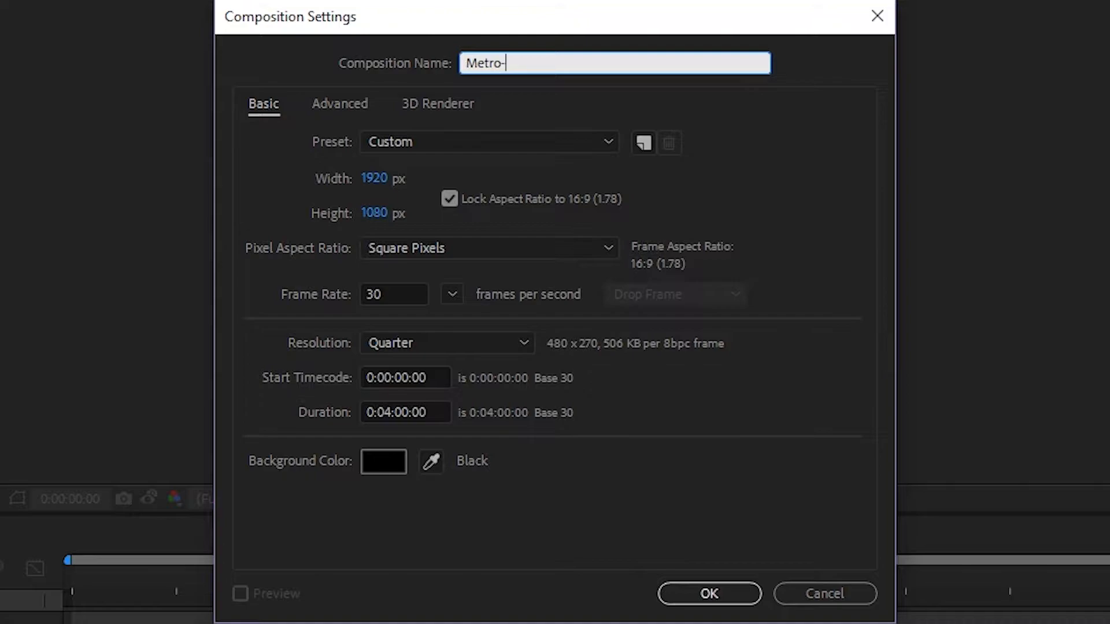
type("Visuli")
type("ualizer")
left_click(536, 64)
key("BackSpace")
key("BackSpace")
left_click_drag(522, 64, 712, 81)
type("ualizer")
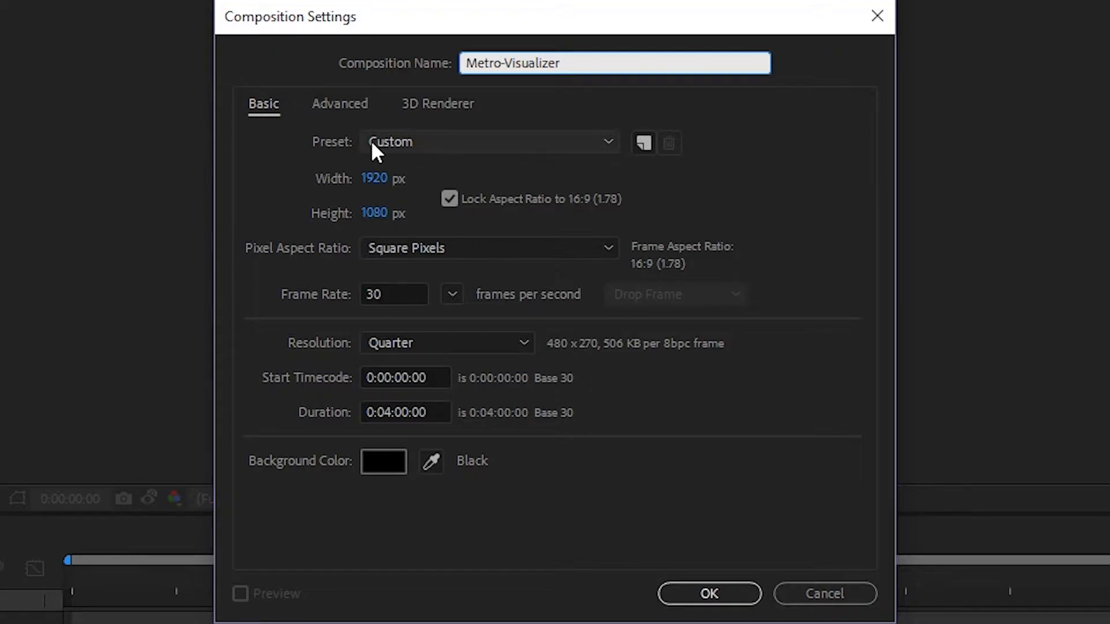
- Use the Custom preset and set the composition size to 1920 px wide by 1080 px high
left_click(396, 146)
left_click(397, 150)
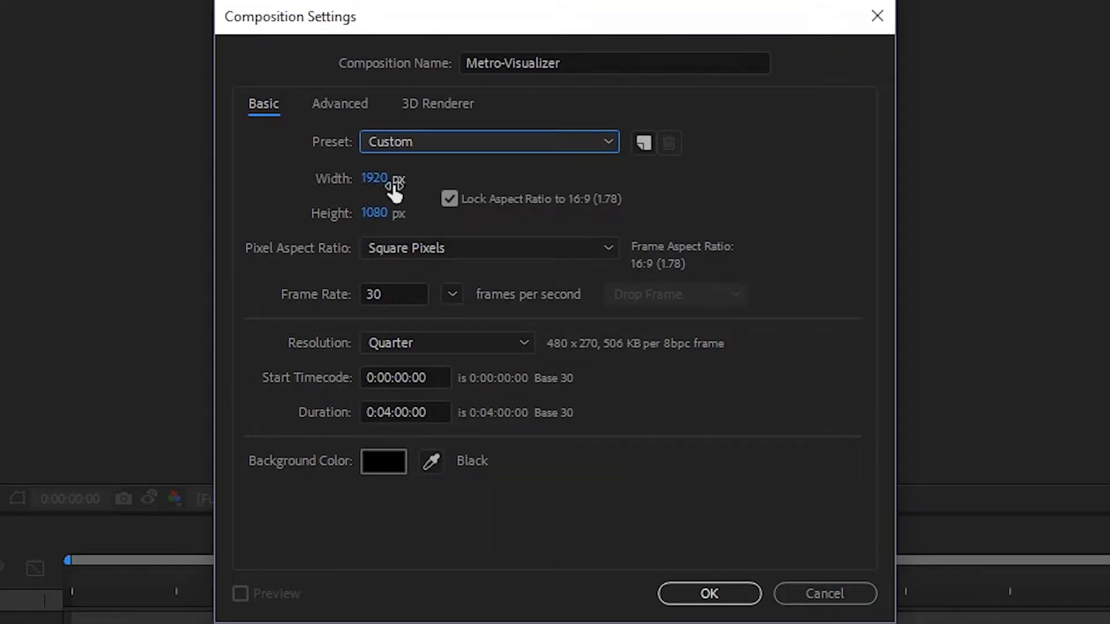
left_click(422, 145)
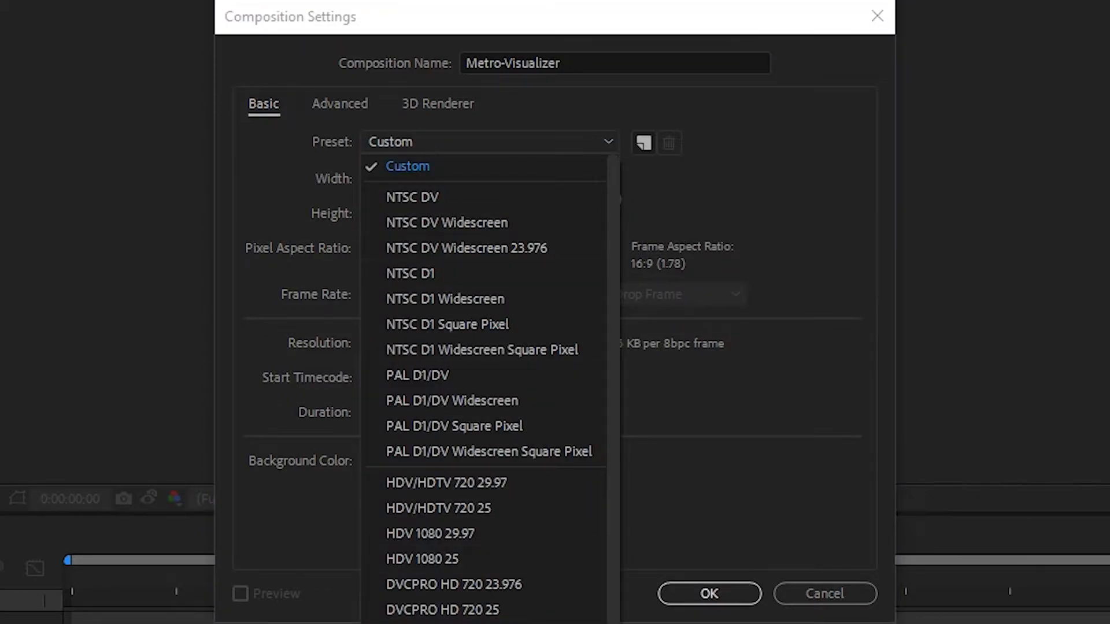
left_click(421, 147)
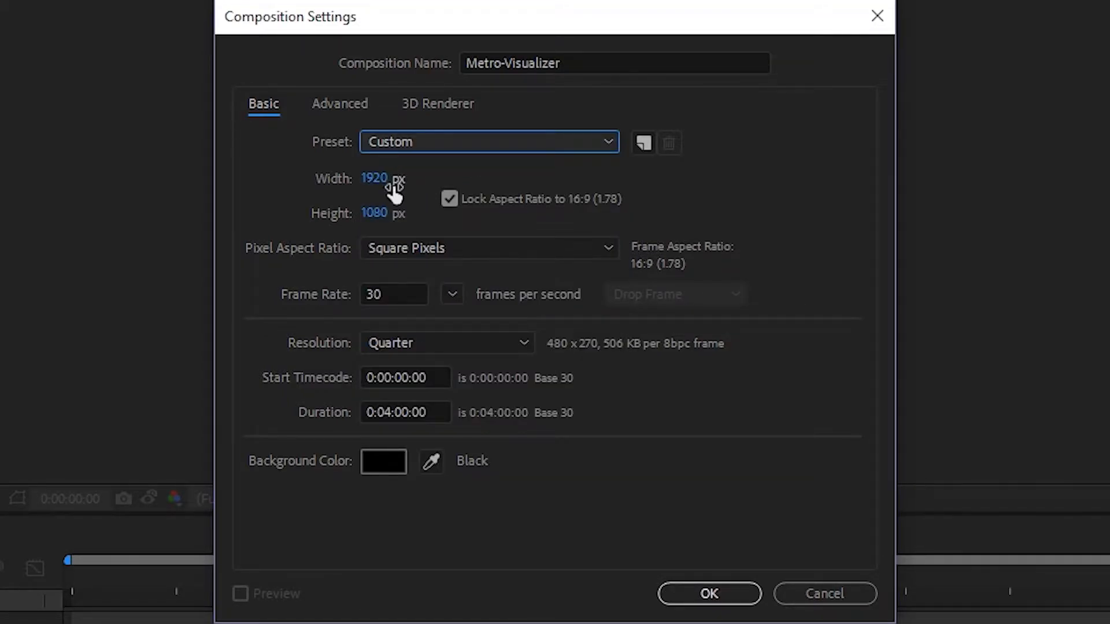
left_click(375, 178)
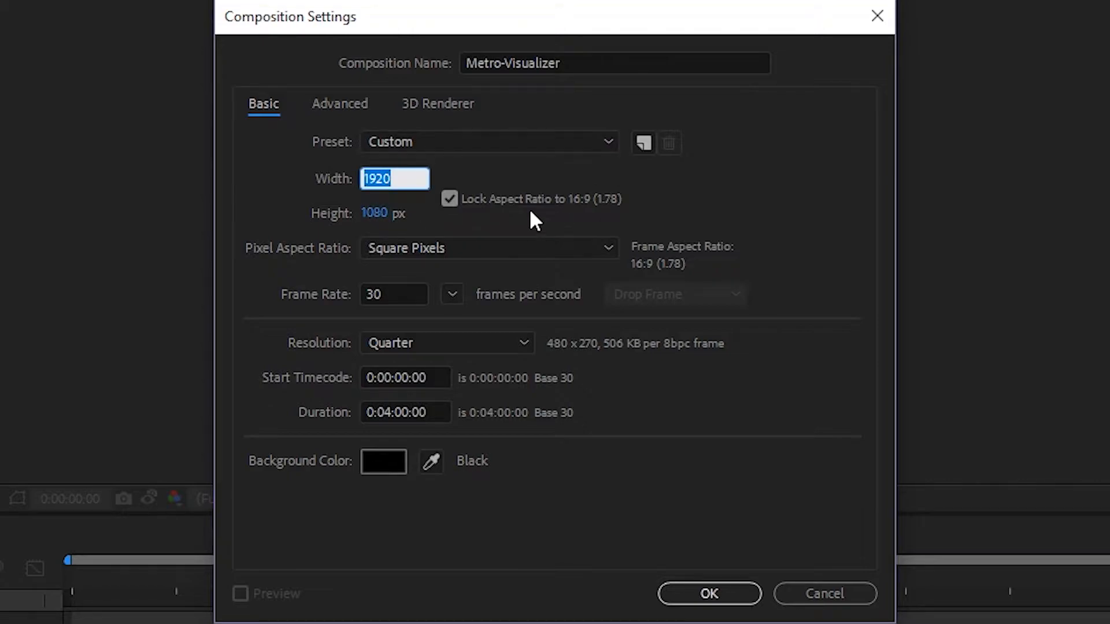
left_click(375, 213)
left_click(381, 178)
type("1920")
key("Tab")
type("1080")
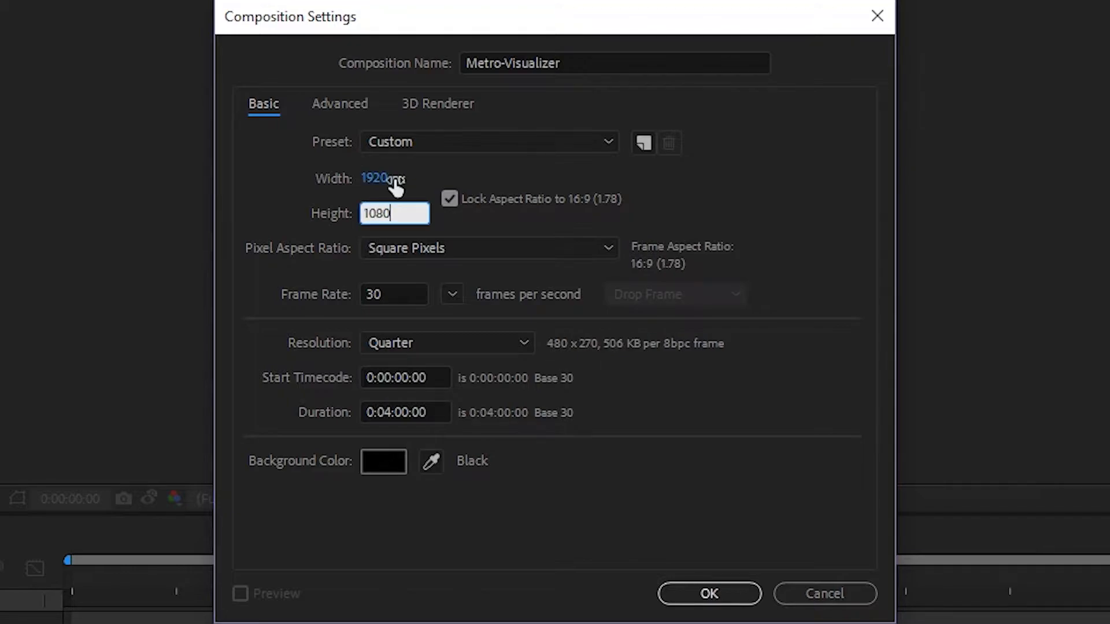
left_click(490, 175)
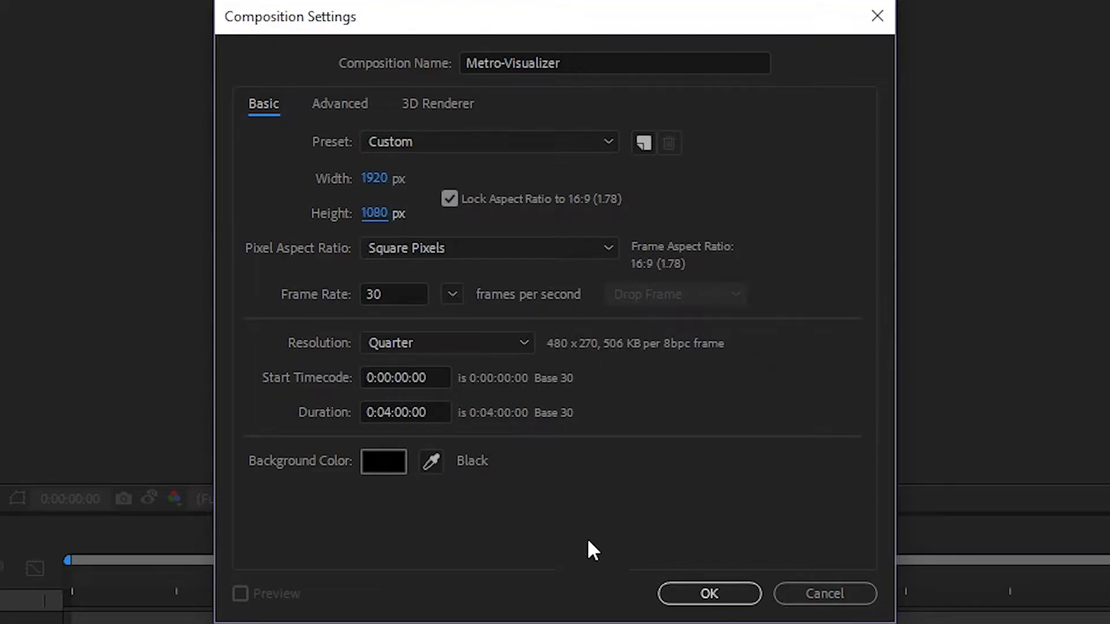
- Use Square Pixels as the pixel aspect ratio and a frame rate of 30 frames per second
left_click(401, 250)
left_click(430, 274)
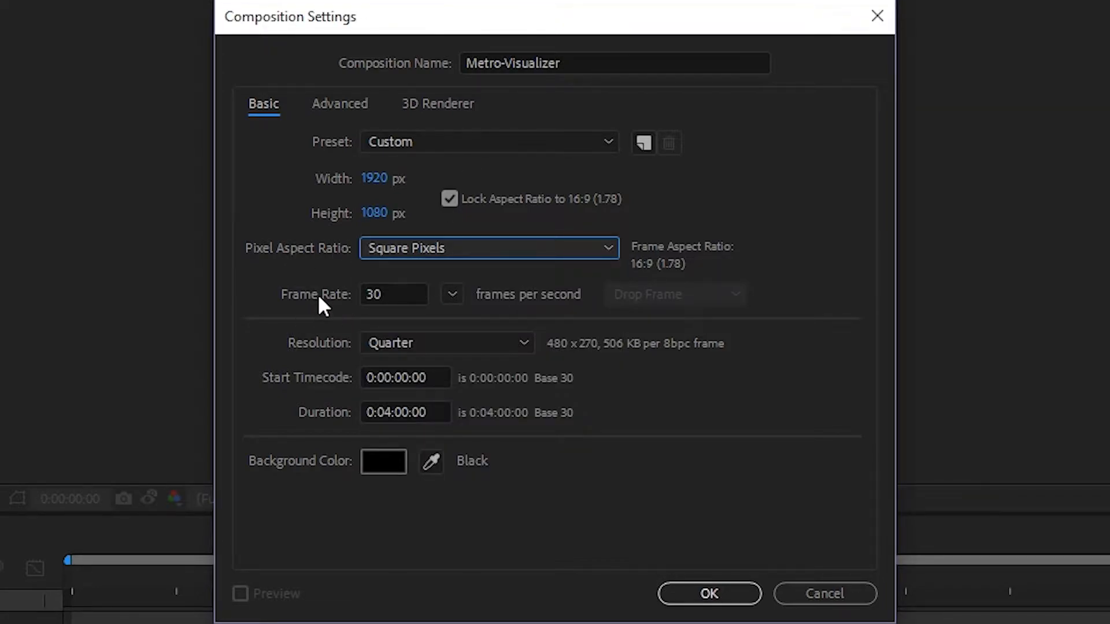
left_click(406, 295)
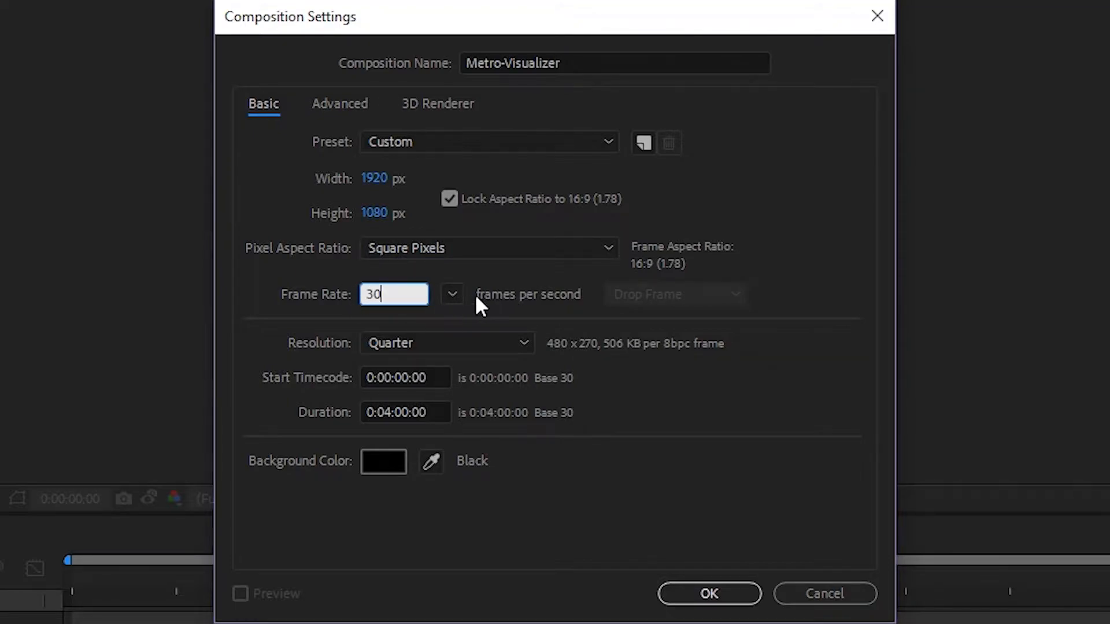
left_click(457, 295)
left_click(457, 295)
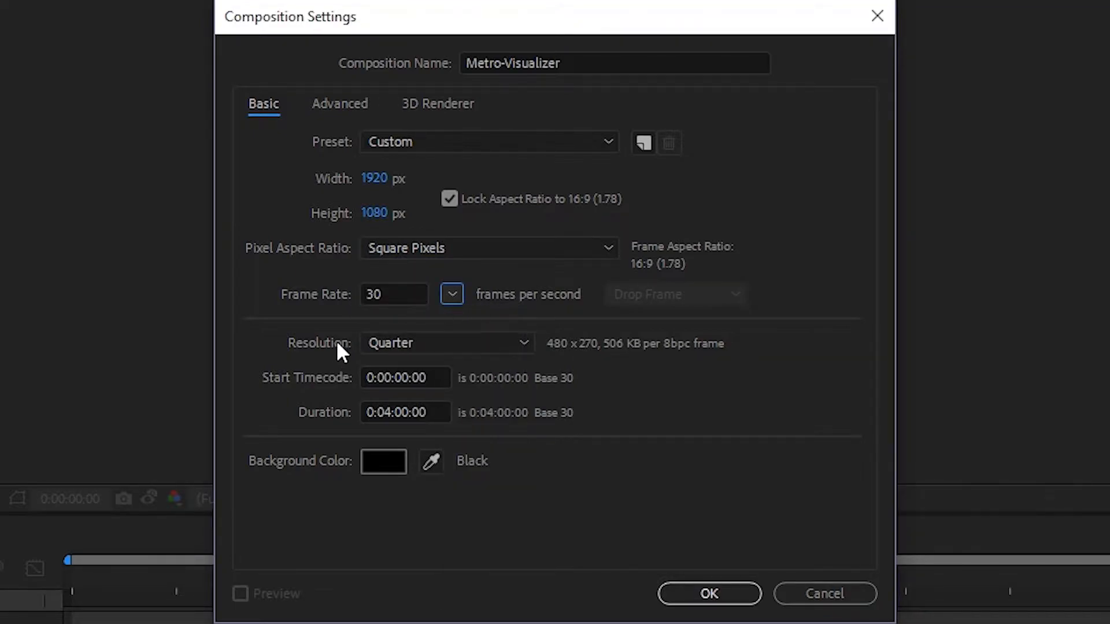
- Review the resolution options for the composition and choose Quarter
left_click(383, 345)
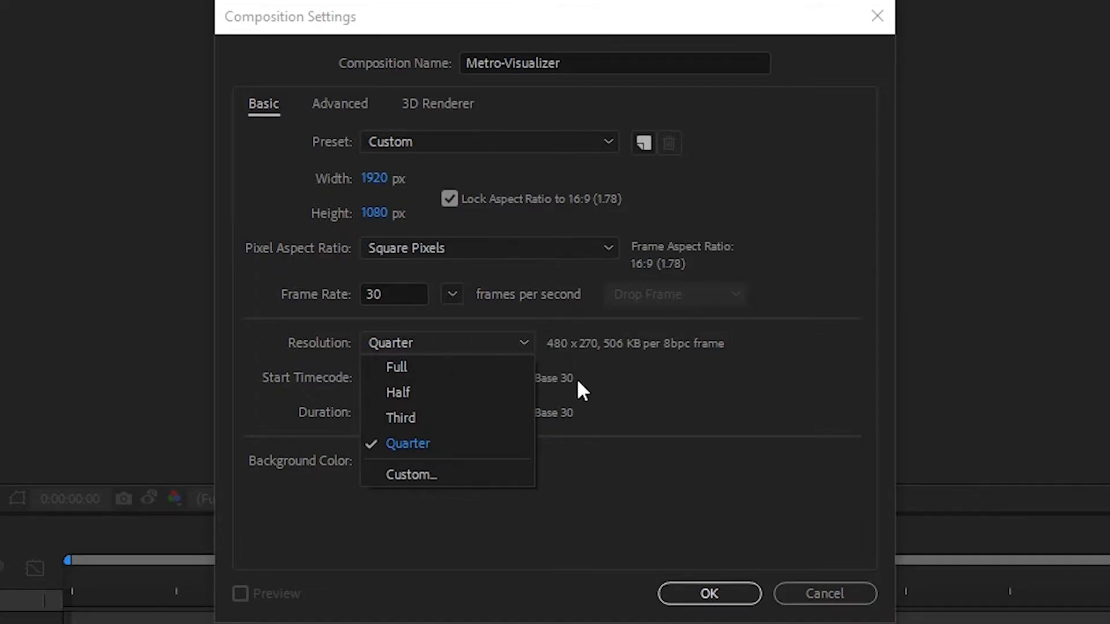
left_click(593, 331)
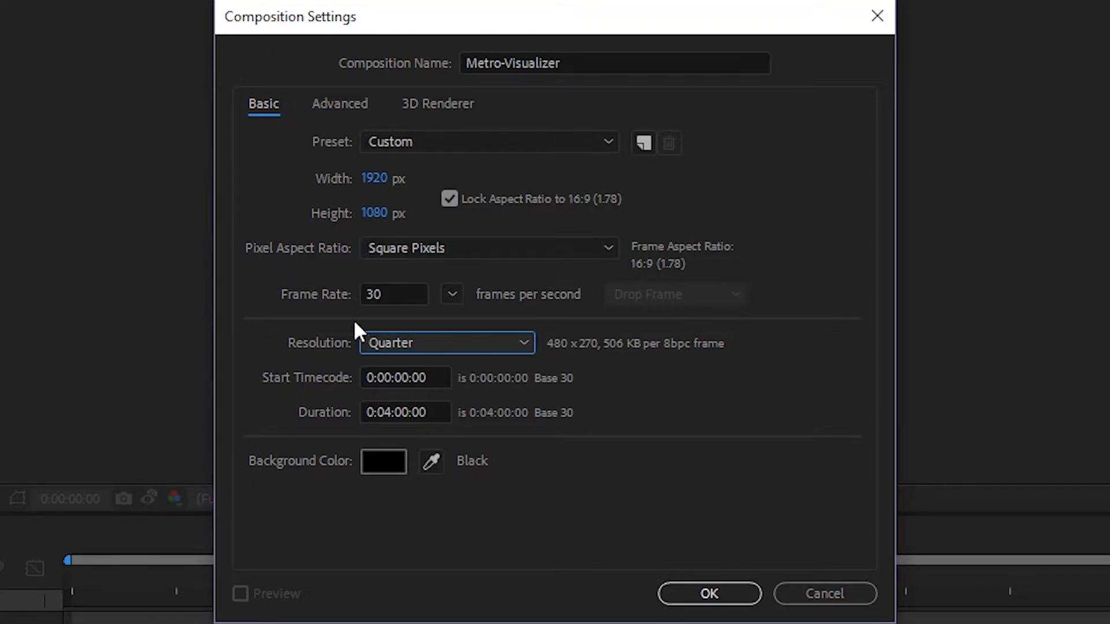
left_click(438, 344)
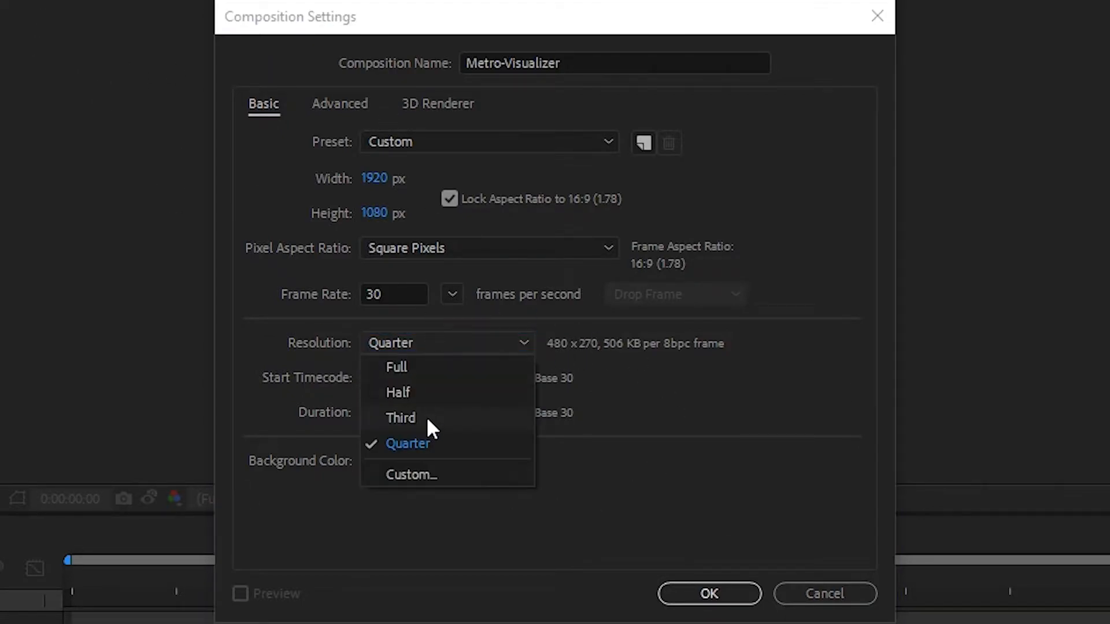
left_click(521, 344)
left_click(415, 346)
left_click(430, 443)
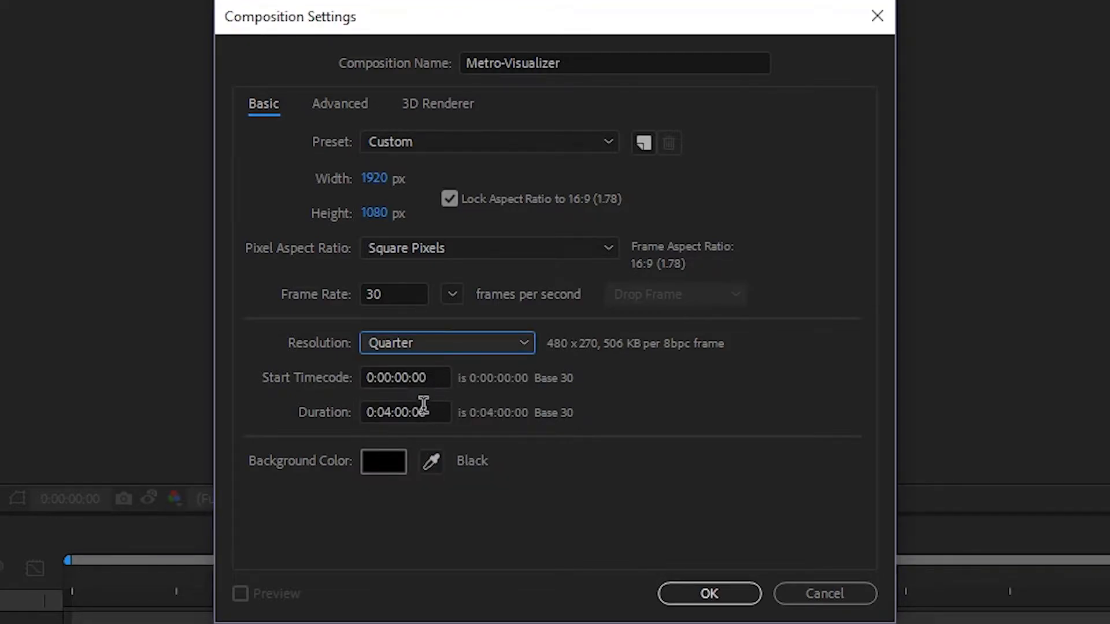
- Create the composition with start timecode 0:00:00:00 and duration 0:04:00:00, and select it in the project
left_click(443, 376)
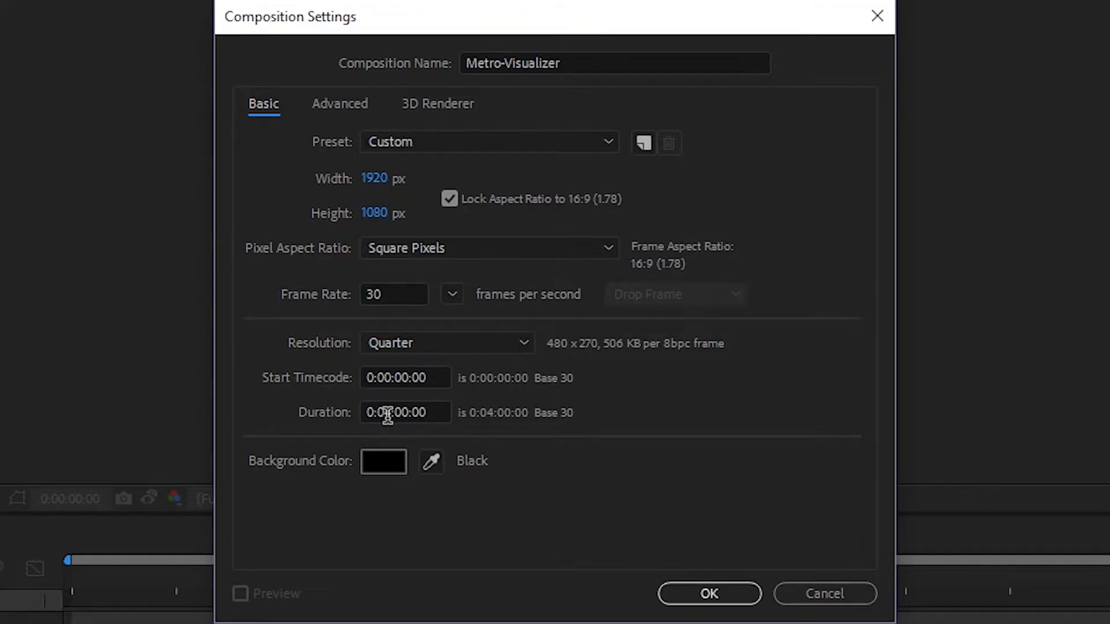
left_click(394, 413)
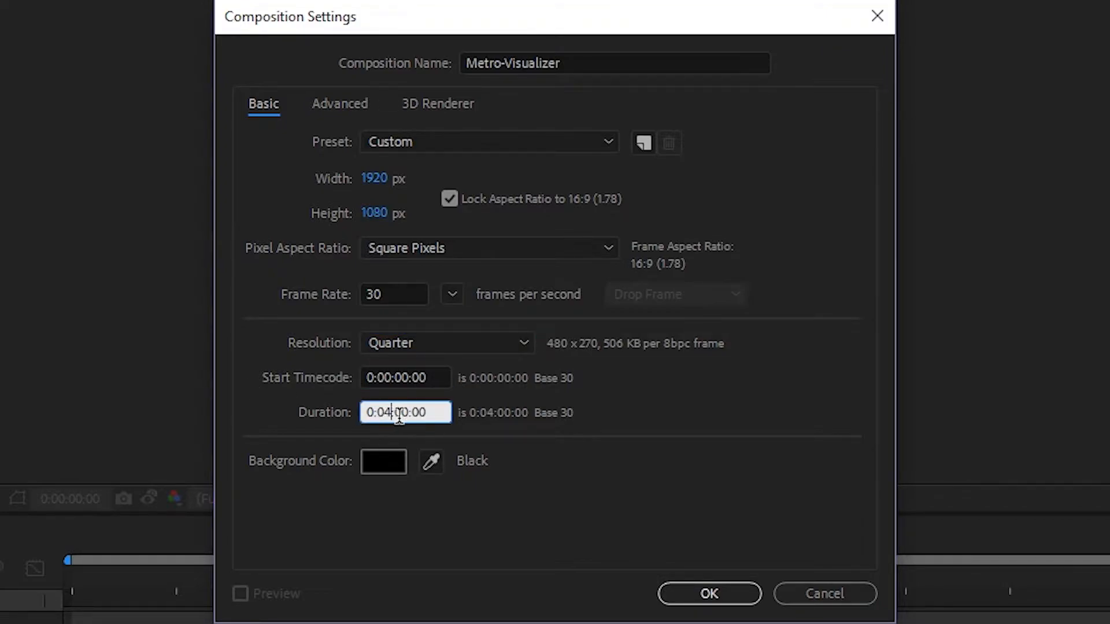
left_click_drag(438, 411, 287, 412)
left_click(435, 414)
double_click(438, 415)
left_click(382, 414)
left_click(711, 592)
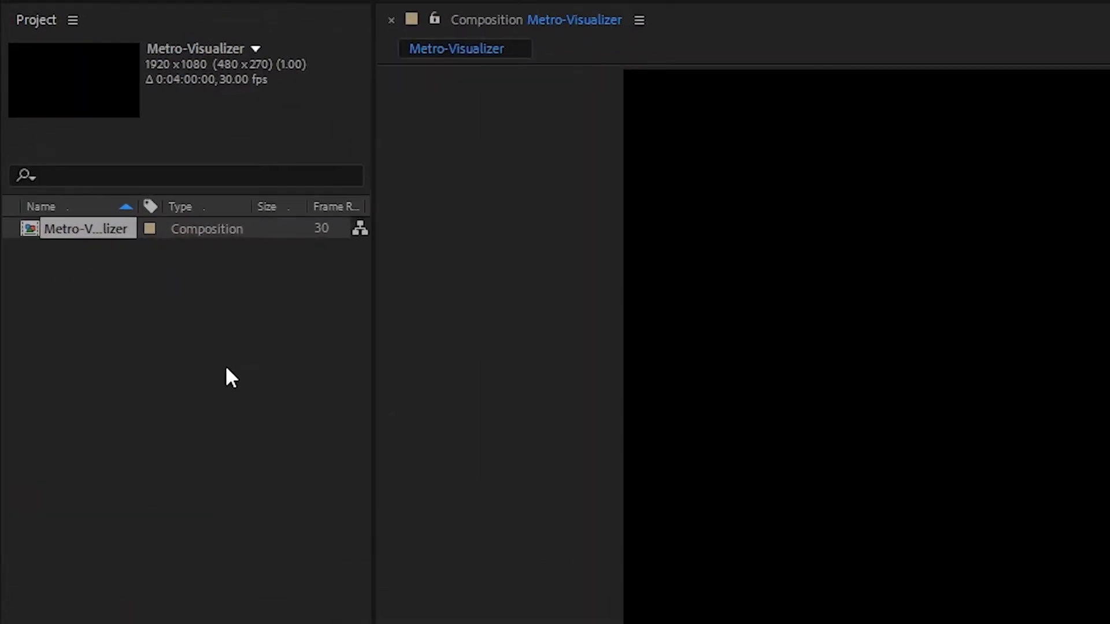
left_click(79, 212)
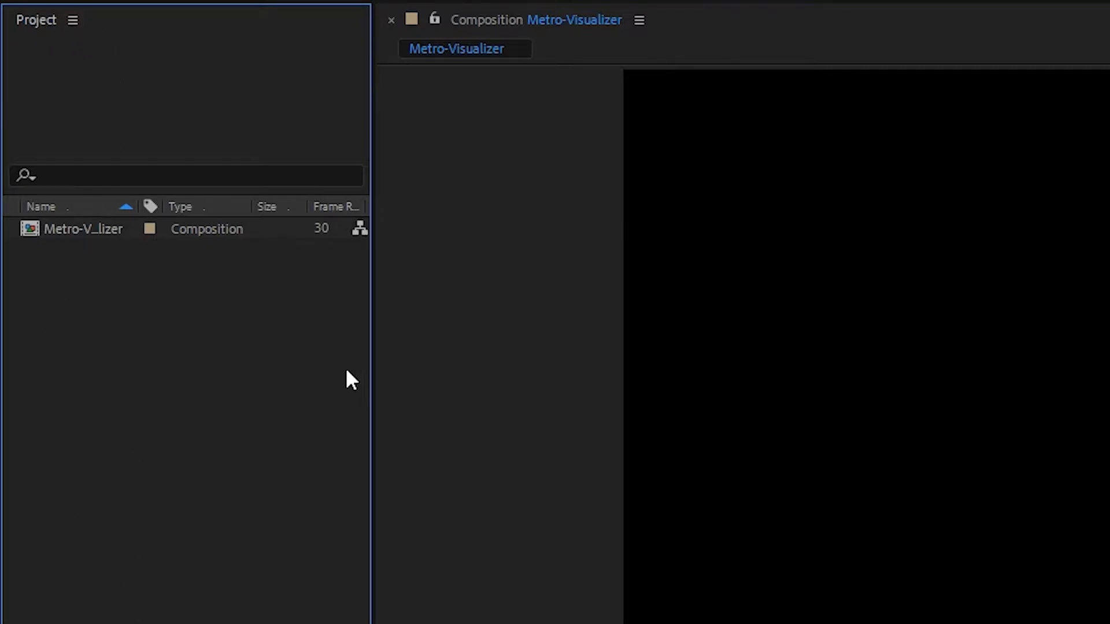
left_click(70, 228)
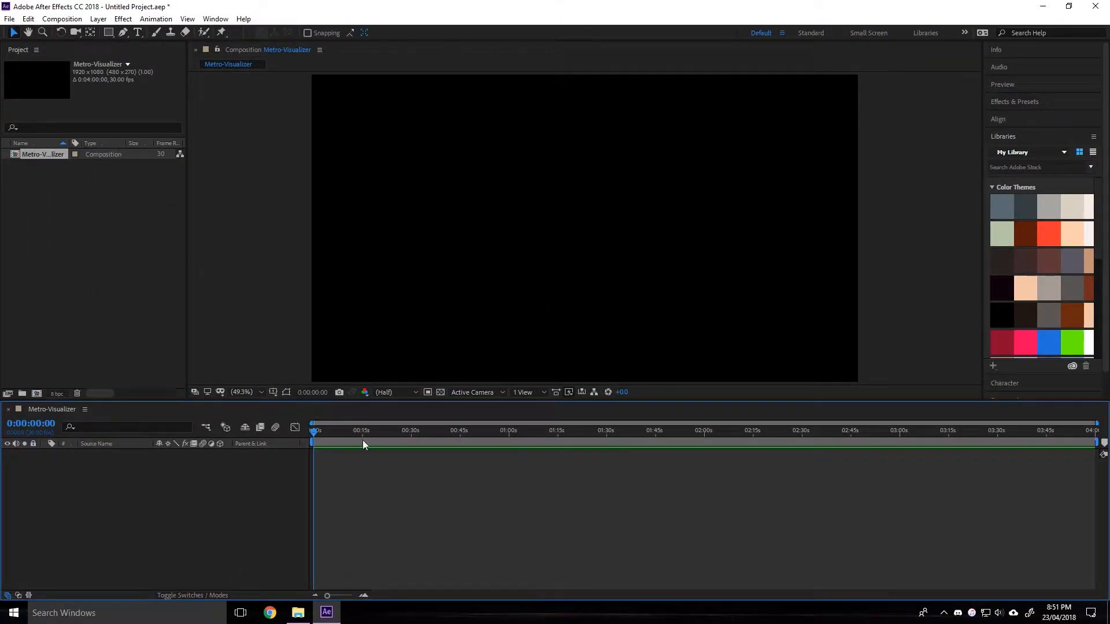
- Switch to File Explorer and preview the Glider-Wallpaper background, sky, foreground and clouds PNG images in the Source folder
left_click(299, 608)
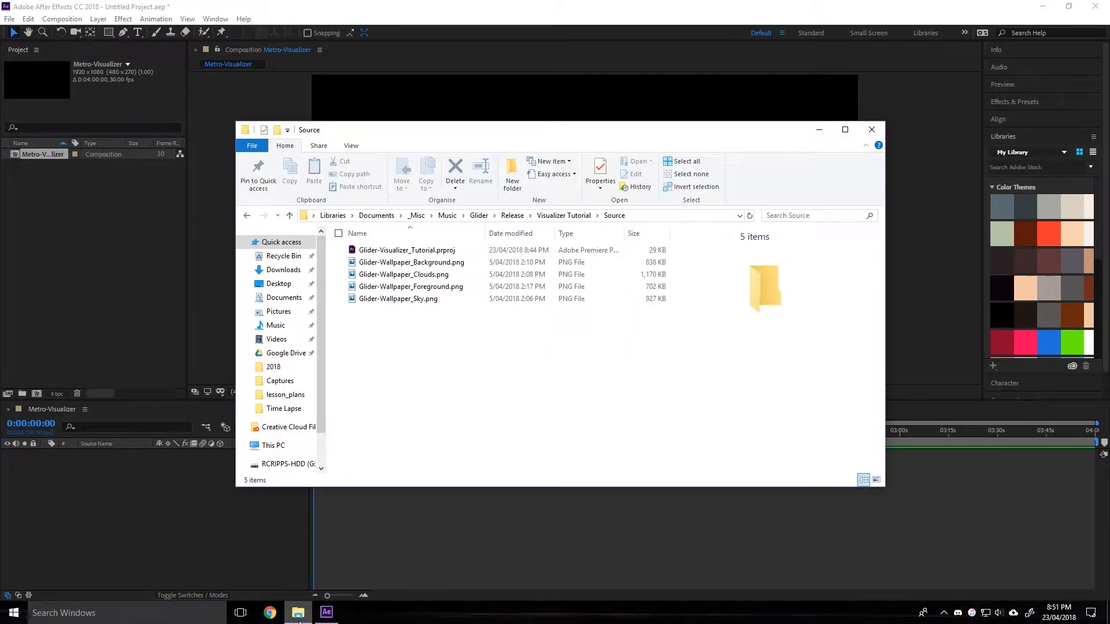
double_click(434, 264)
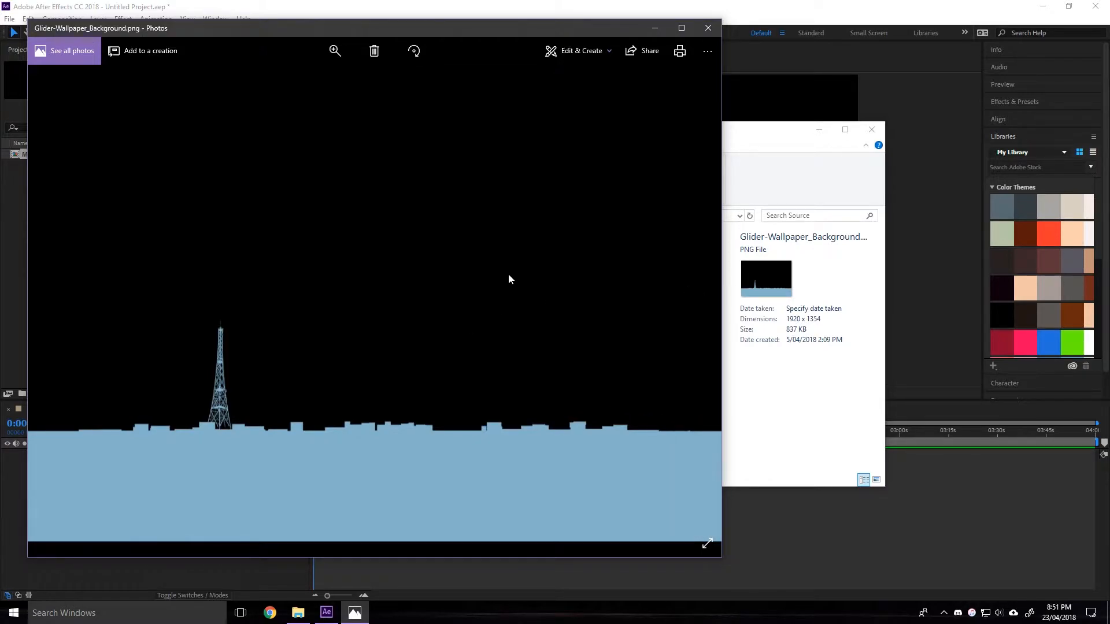
left_click(694, 297)
left_click(693, 298)
left_click(692, 299)
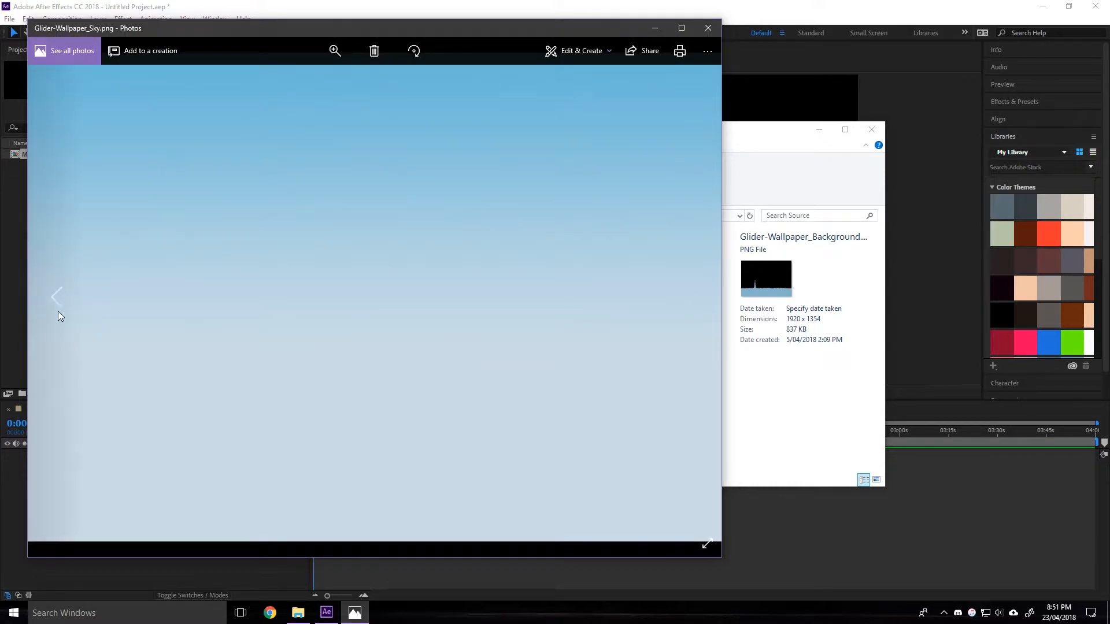
left_click(59, 298)
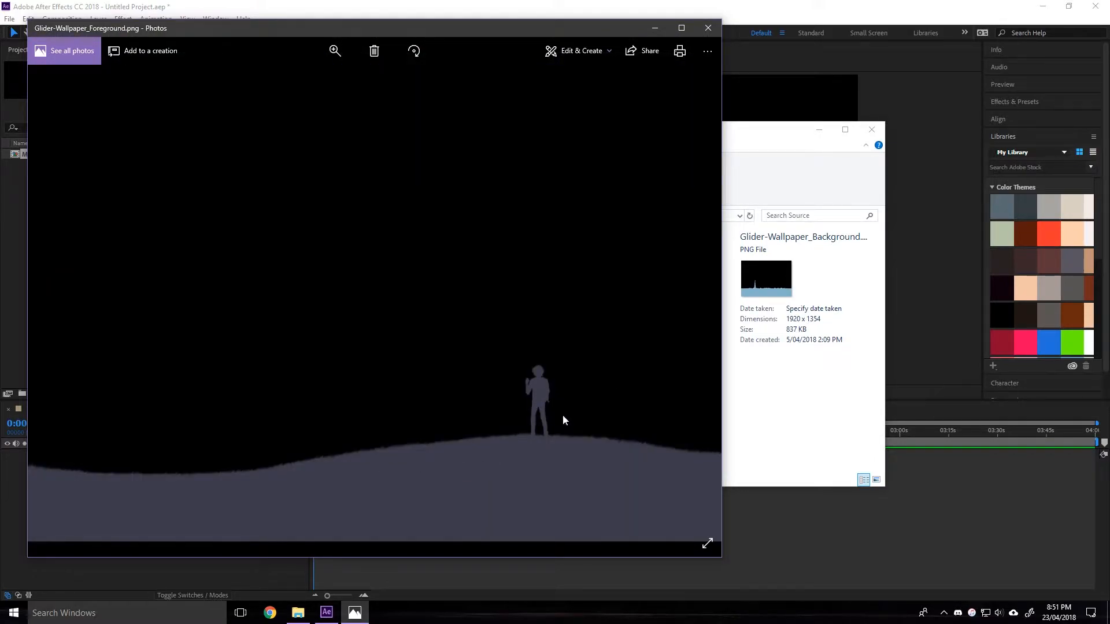
left_click(58, 298)
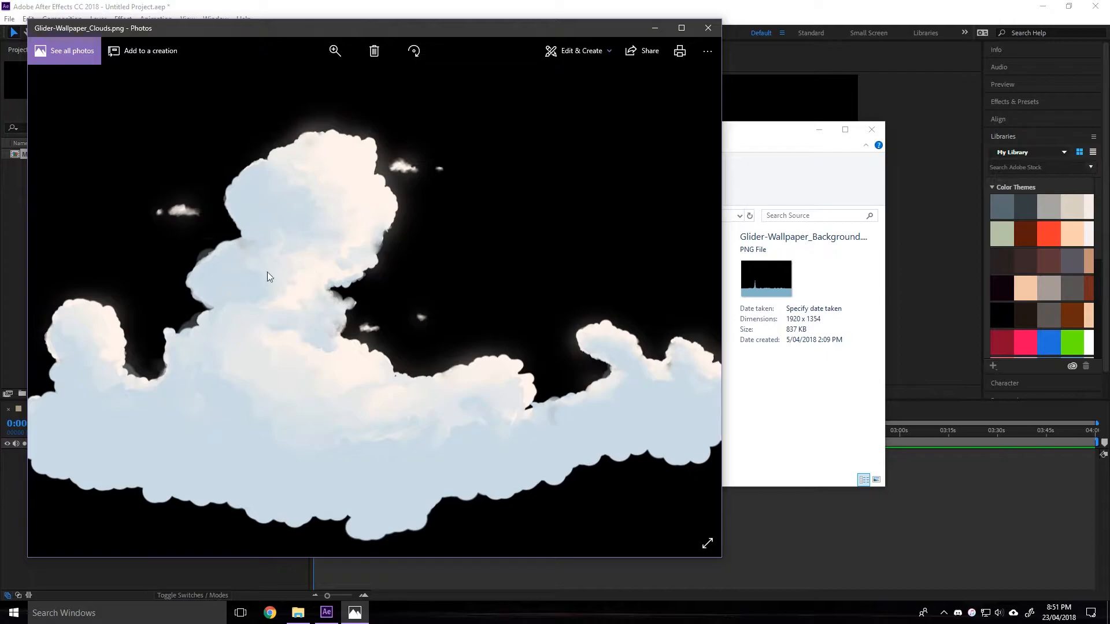
left_click(55, 306)
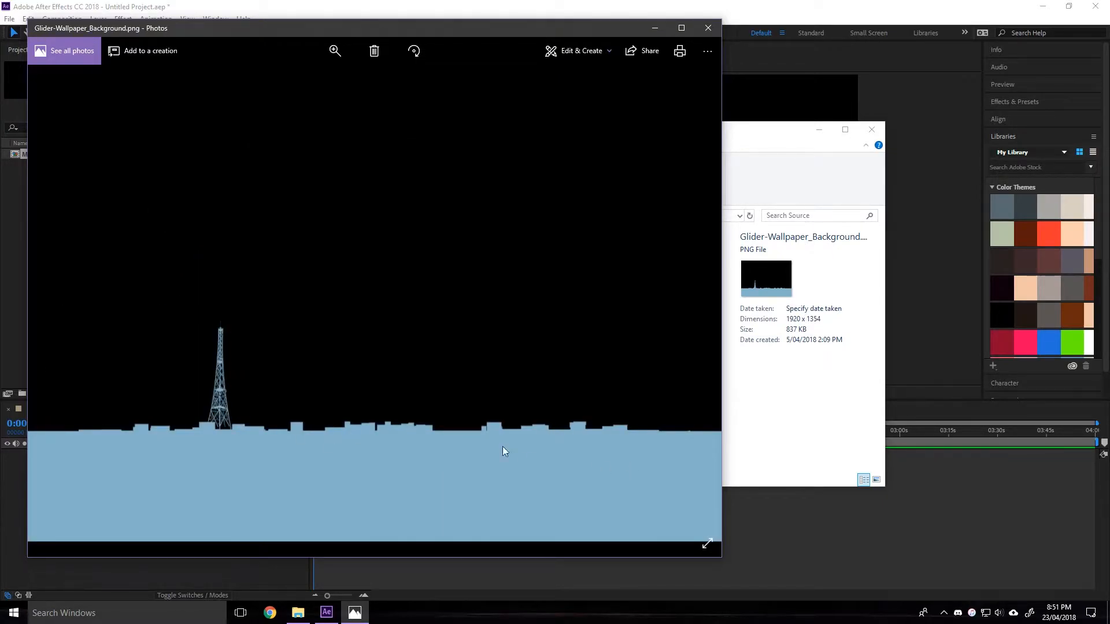
left_click(708, 28)
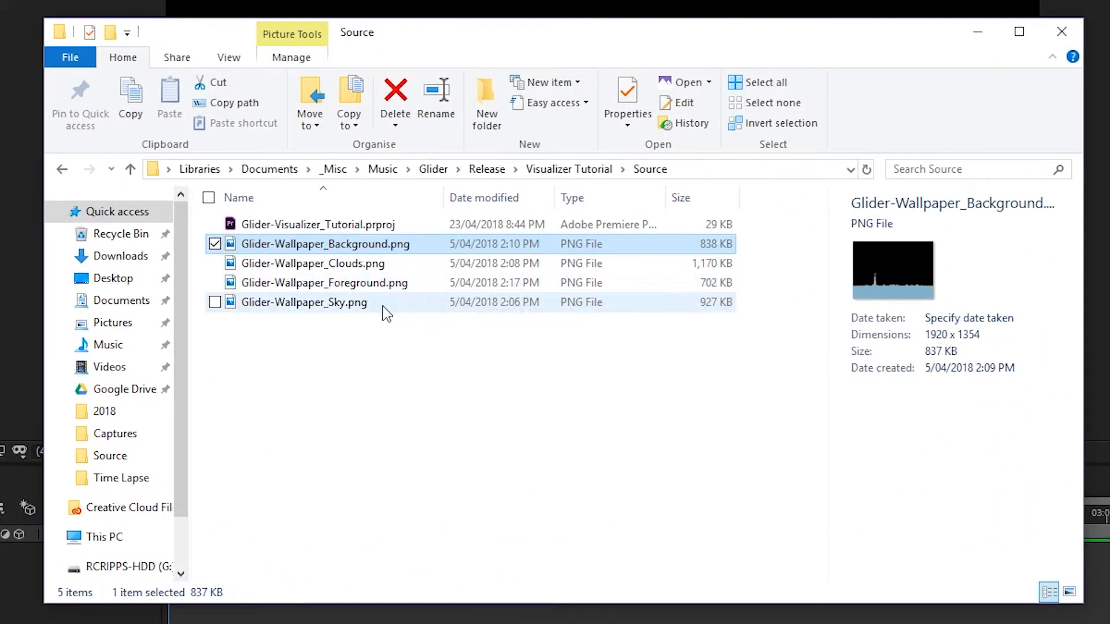
- Import the four Glider-Wallpaper PNG images from the Source folder into the After Effects project and preview each one there
left_click(323, 303, "shift")
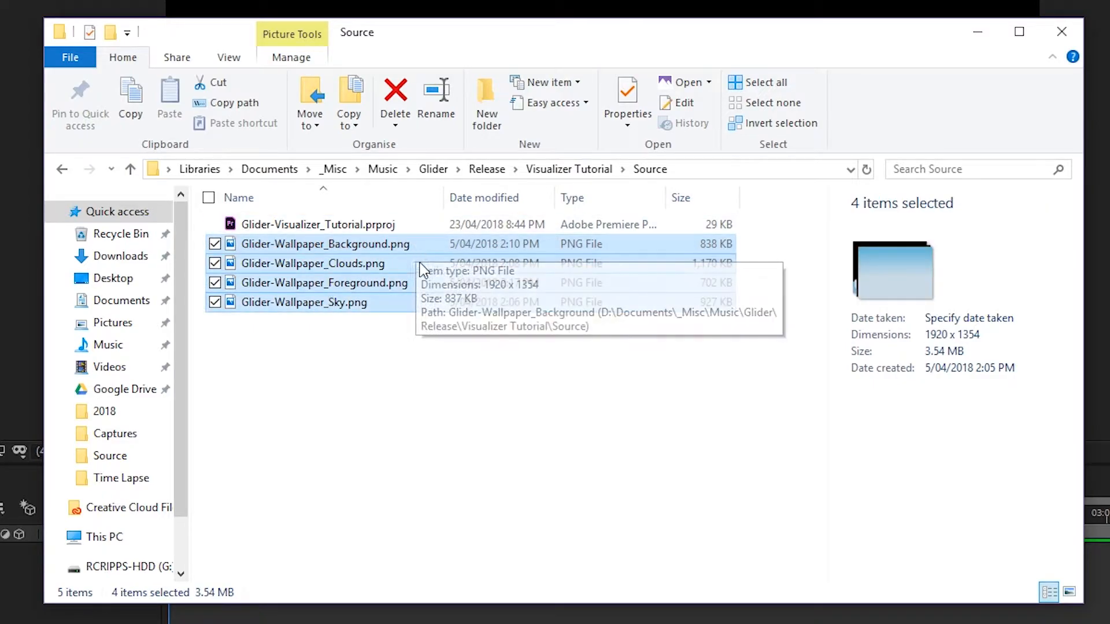
left_click_drag(370, 254, 65, 176)
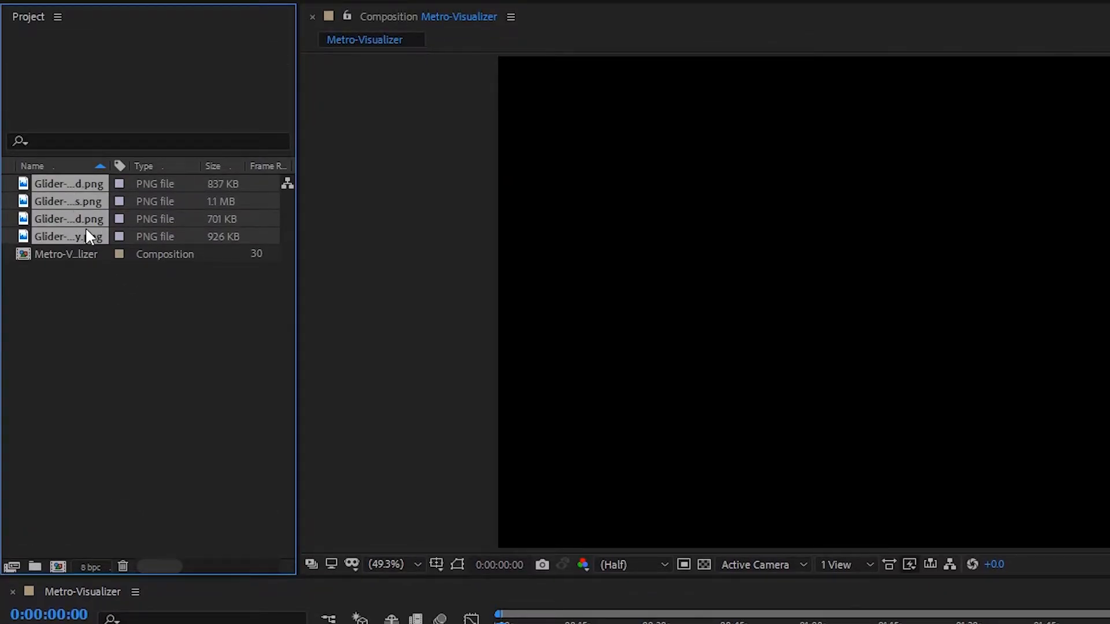
left_click(82, 292)
left_click(84, 232)
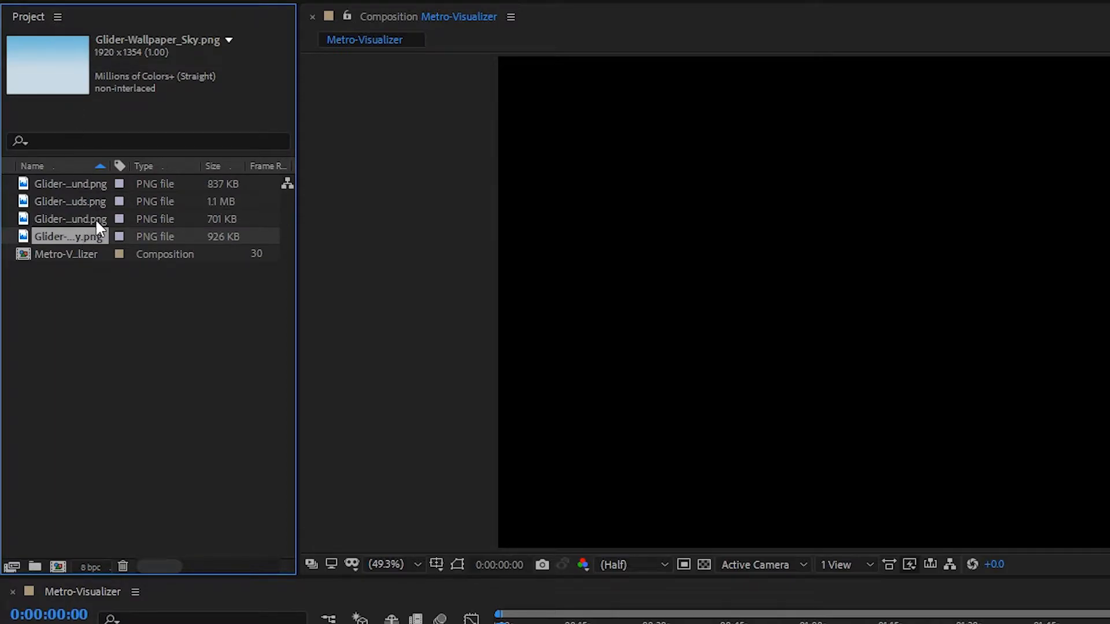
left_click(96, 220)
left_click(71, 199)
left_click(75, 185)
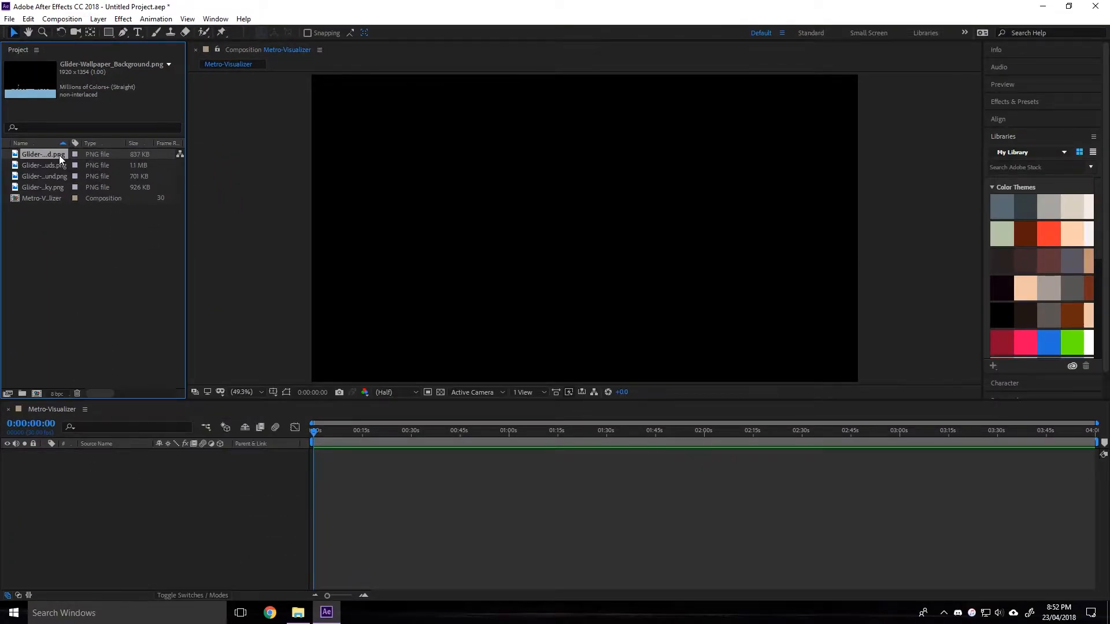
- Add the four Glider images to the Metro-Visualizer timeline, stacked foreground, background, clouds and sky from top to bottom, and preview the composition
left_click_drag(43, 183, 166, 323)
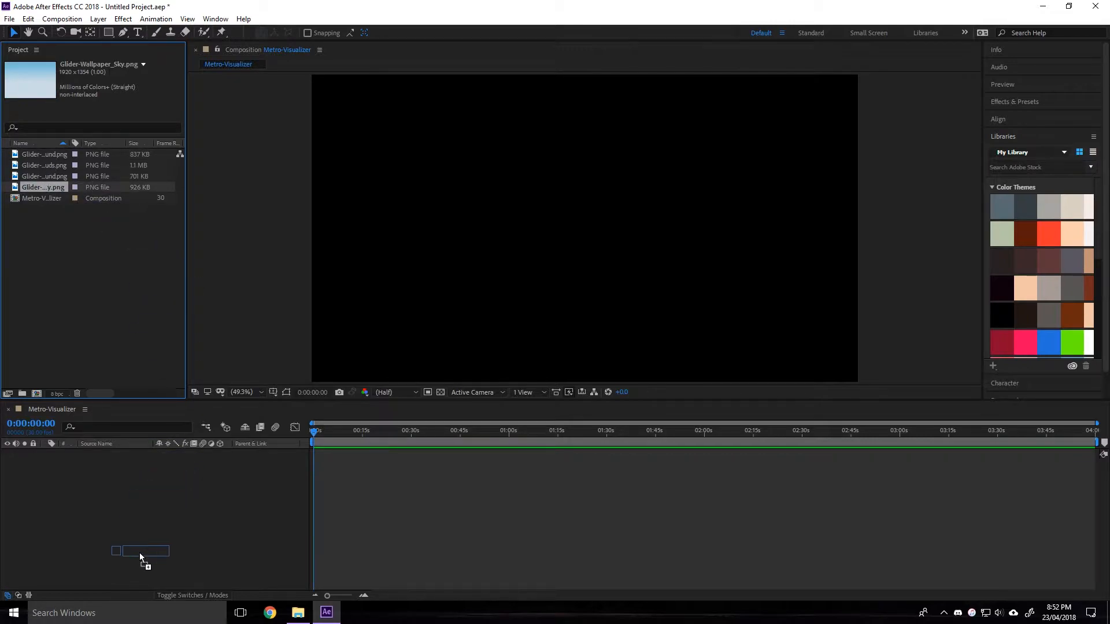
left_click_drag(140, 553, 140, 552)
left_click_drag(44, 175, 120, 478)
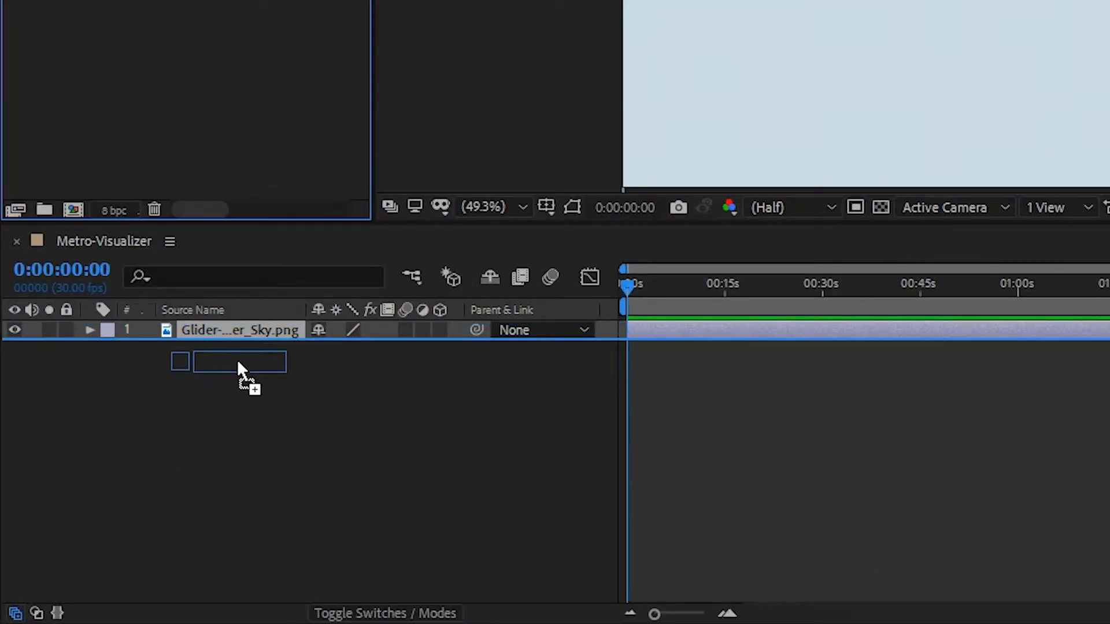
left_click_drag(237, 359, 227, 320)
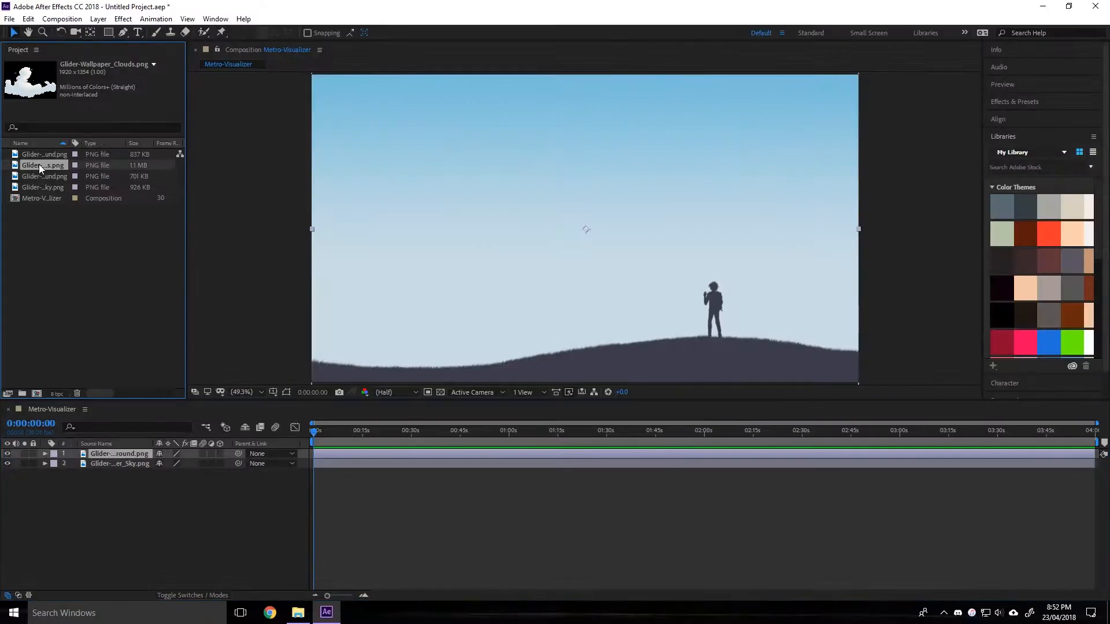
left_click_drag(40, 165, 136, 462)
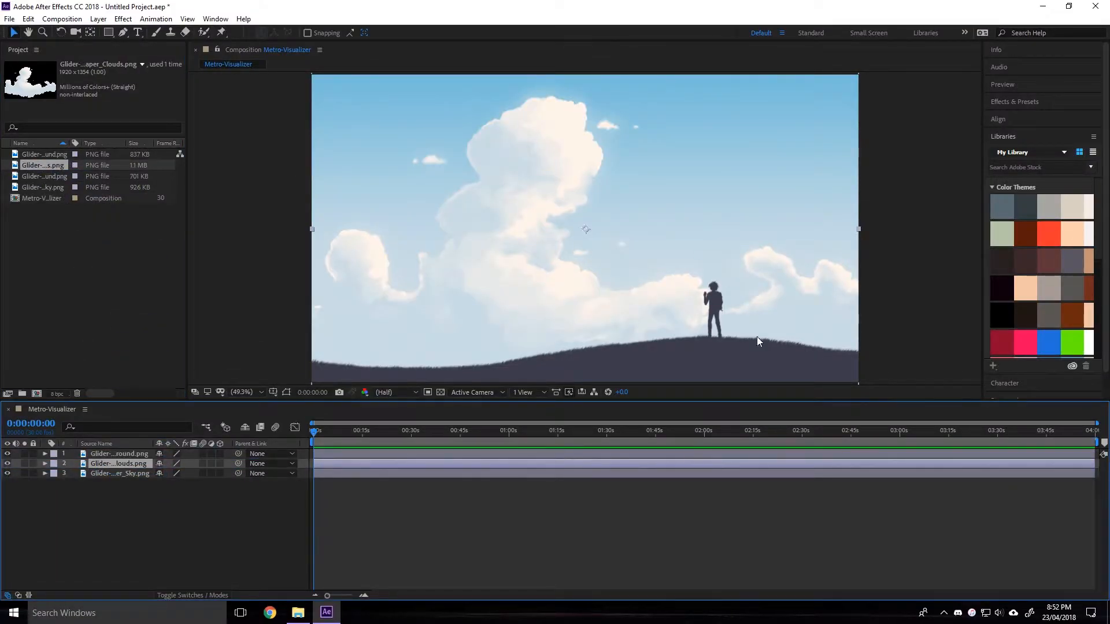
left_click_drag(41, 154, 139, 458)
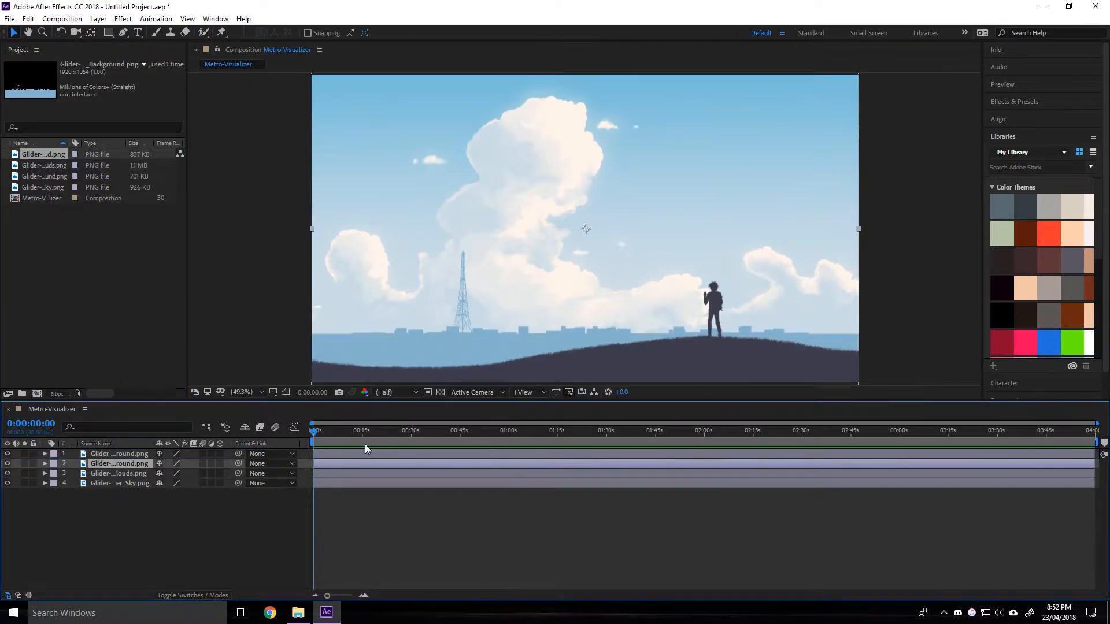
left_click(275, 528)
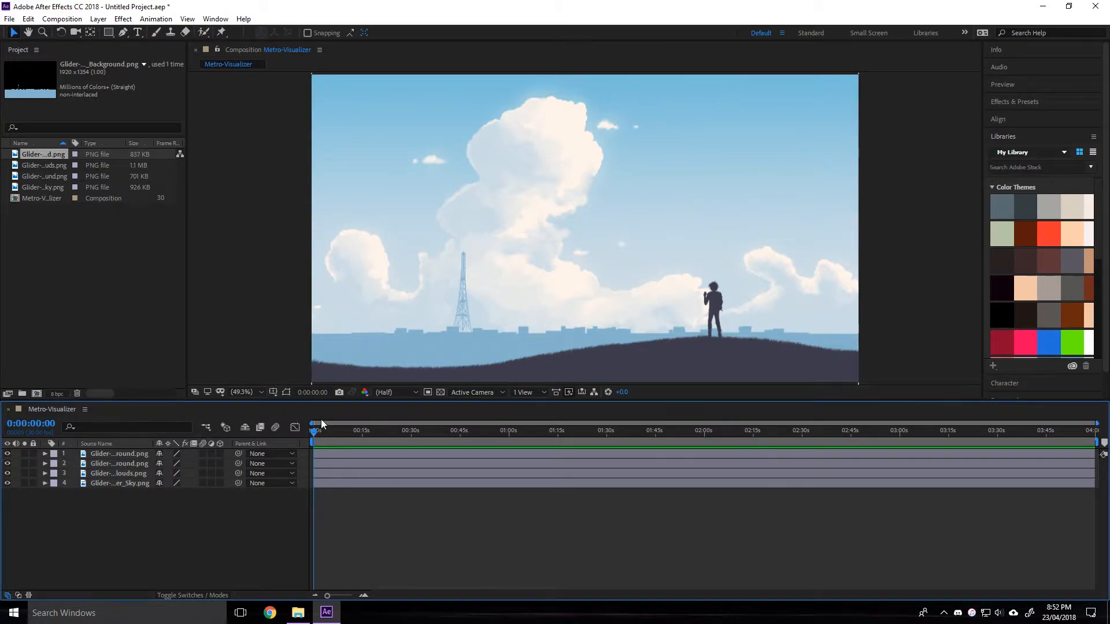
key("space")
key("space")
- Make the foreground, background and clouds layers 3D layers, with the layer switches shown in the timeline
left_click(92, 454)
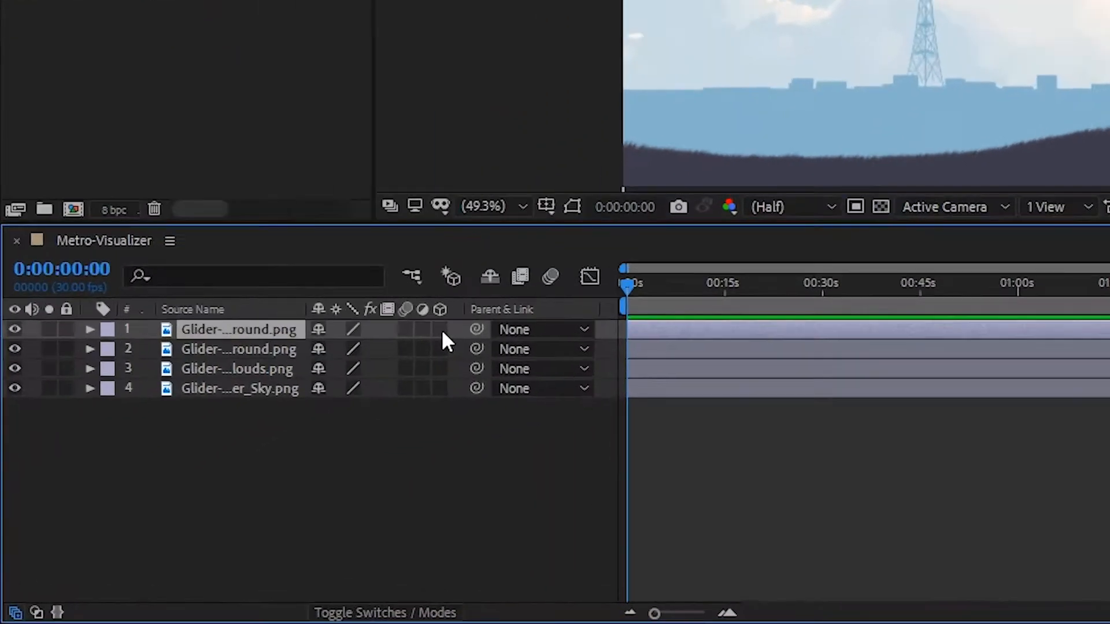
left_click(326, 614)
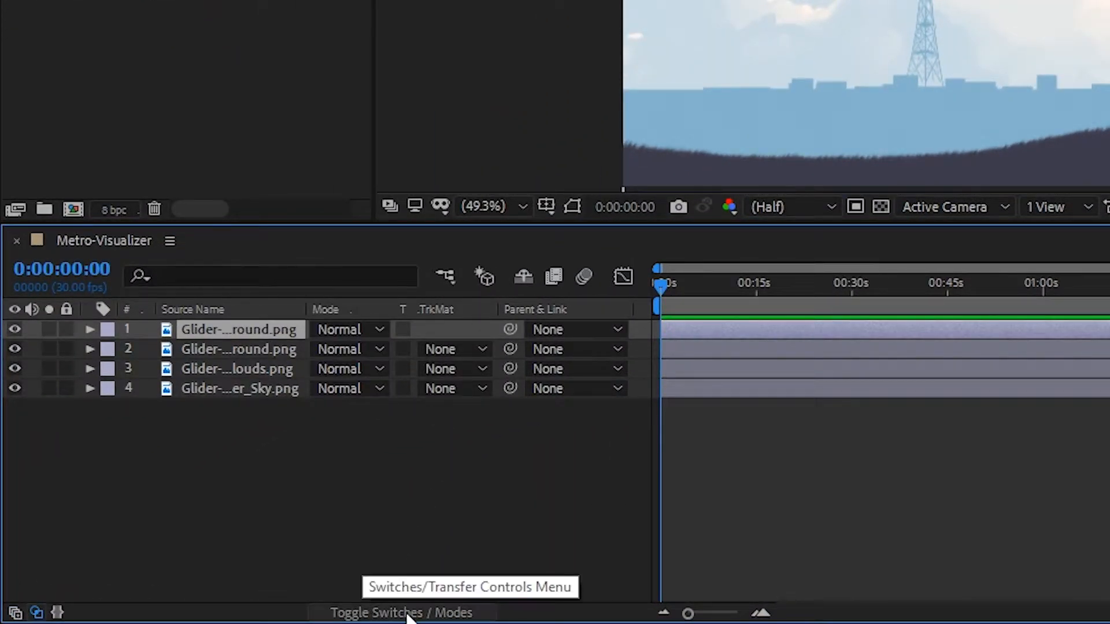
left_click(447, 616)
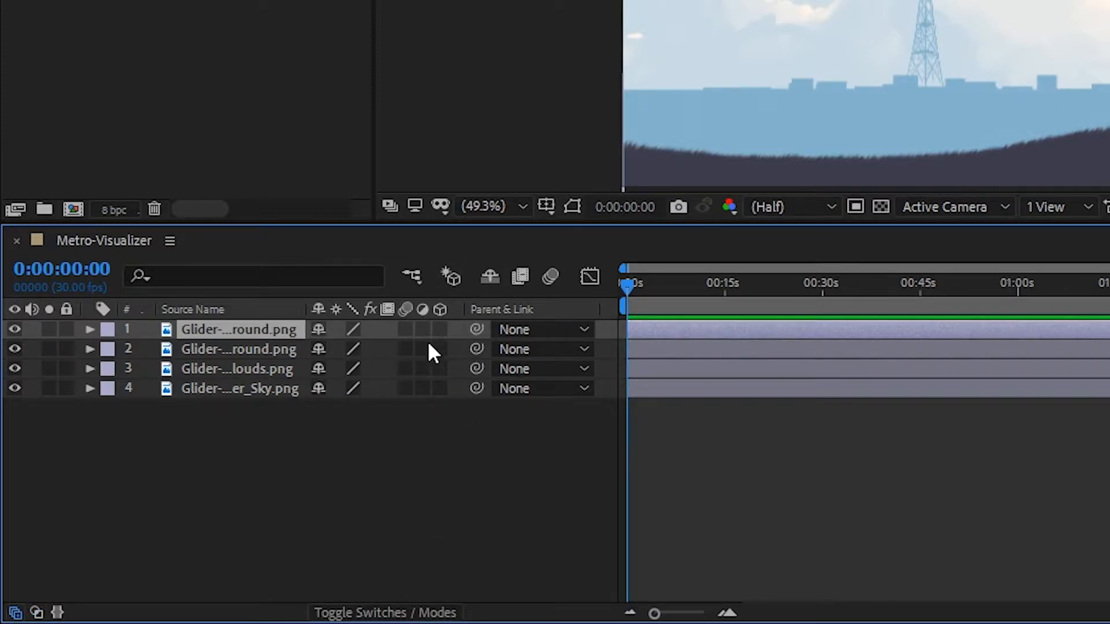
left_click(440, 329)
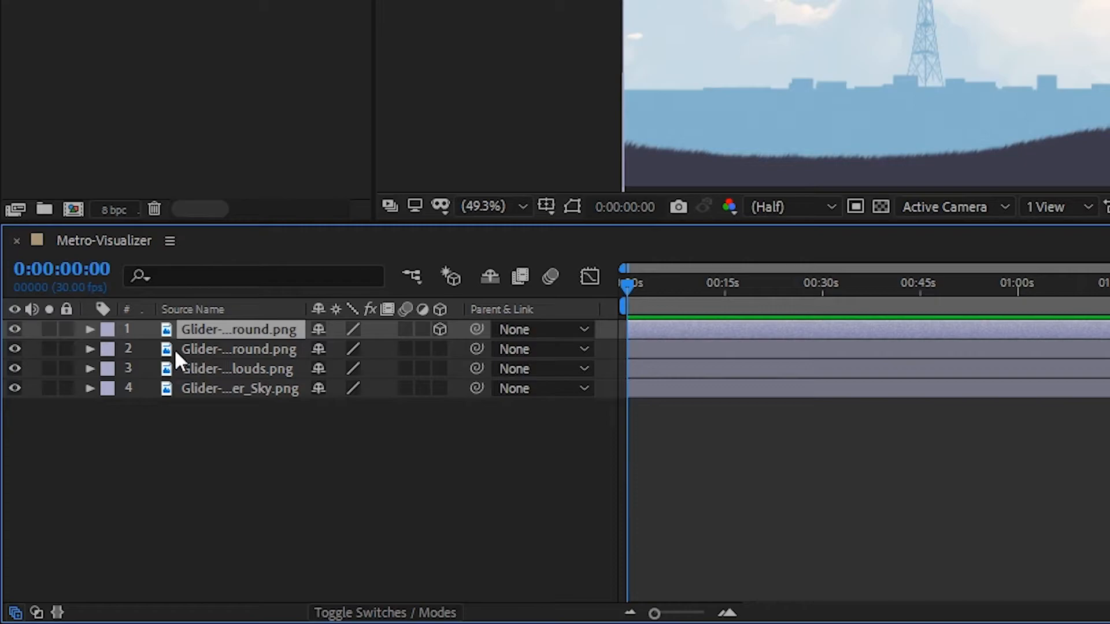
left_click(439, 349)
left_click(439, 369)
- Go through the sky, foreground, background and clouds layers in the timeline and play a short preview
left_click(267, 386)
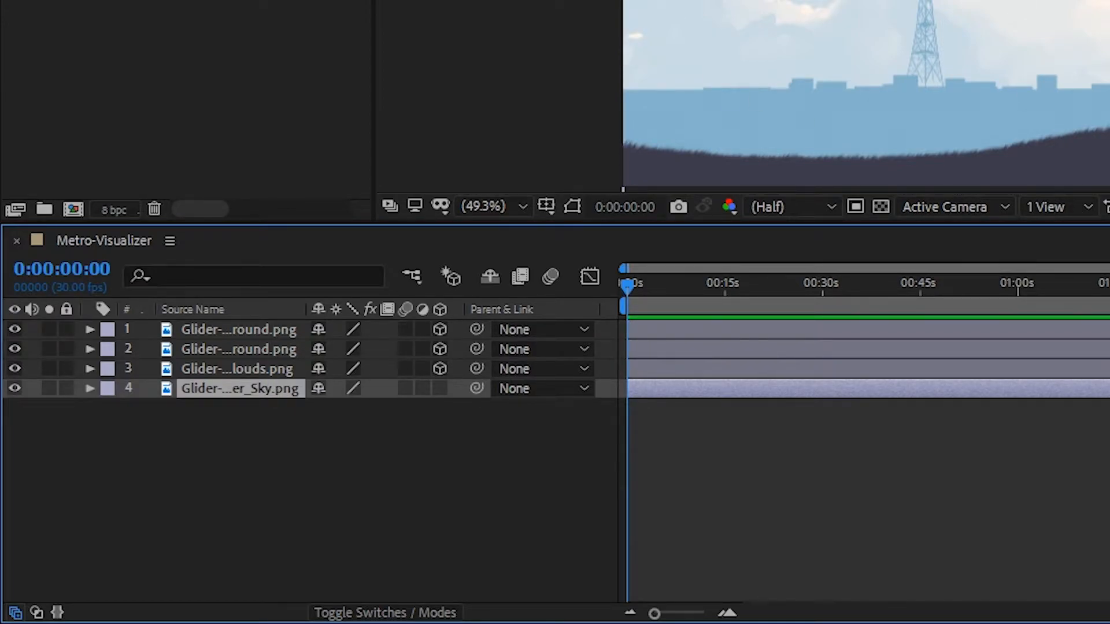
left_click(325, 430)
left_click(241, 329)
left_click(241, 350)
left_click(243, 369)
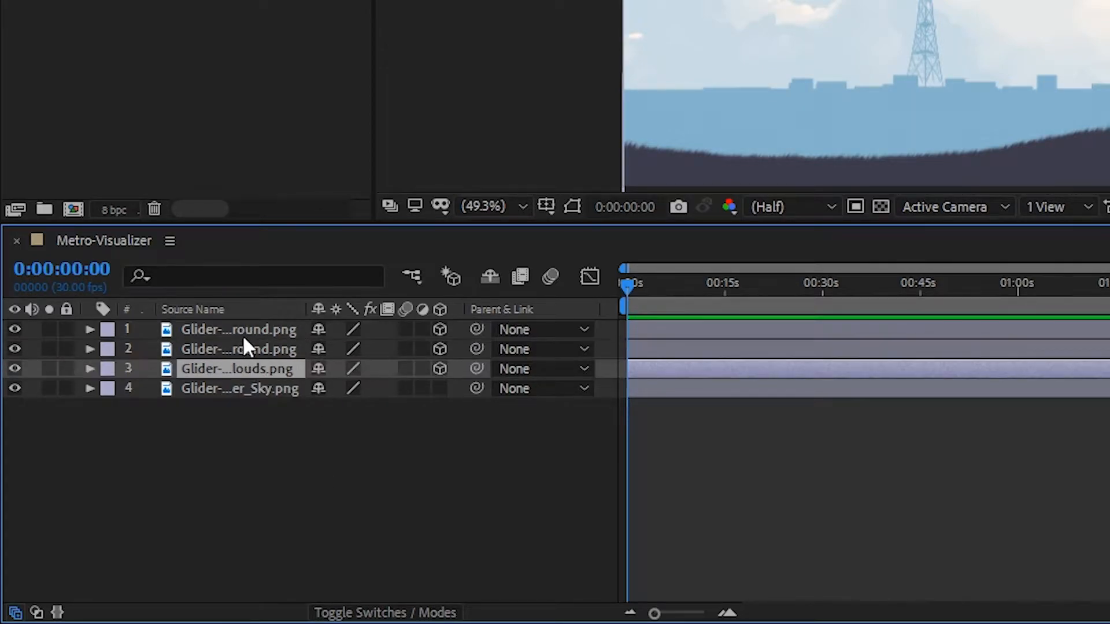
left_click(245, 330)
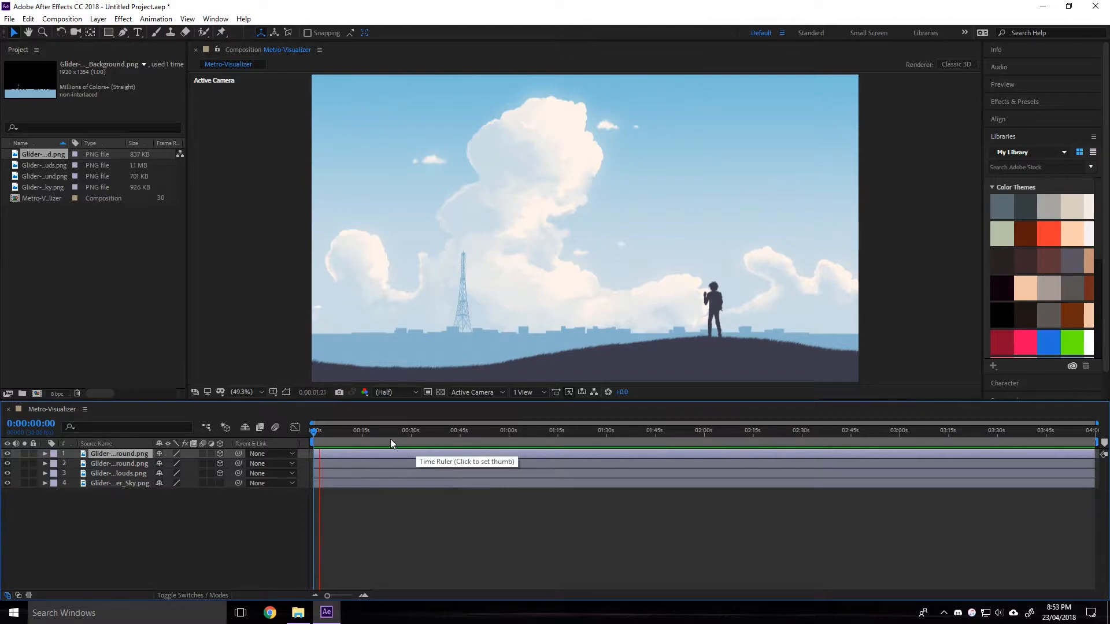
key("space")
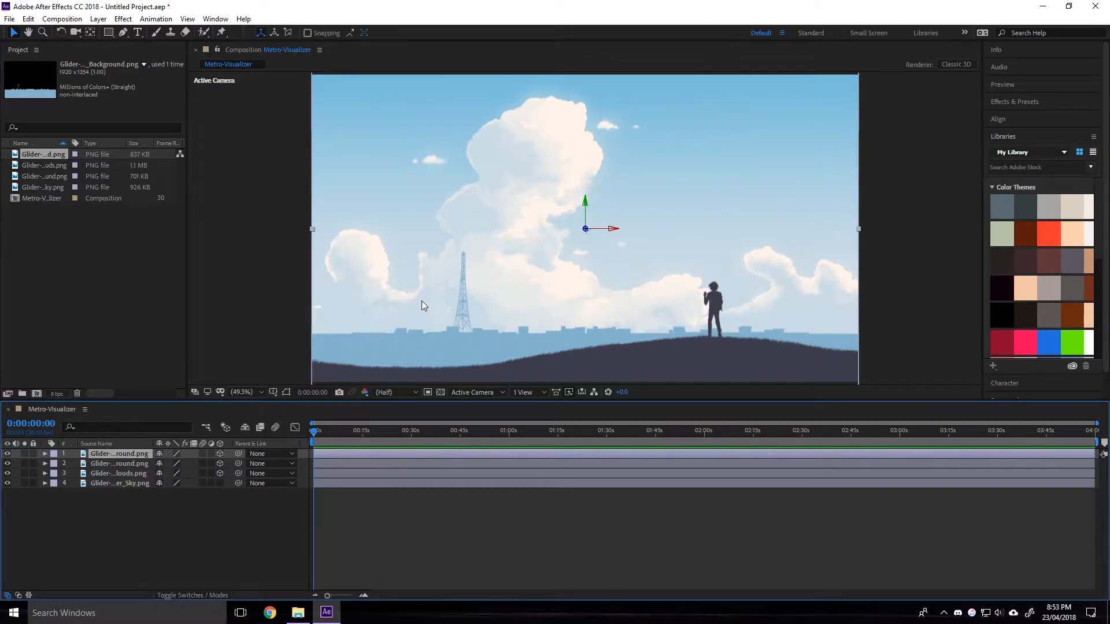
- Create a two-node camera layer named Camera with the 35mm preset and preview the composition
left_click(145, 522)
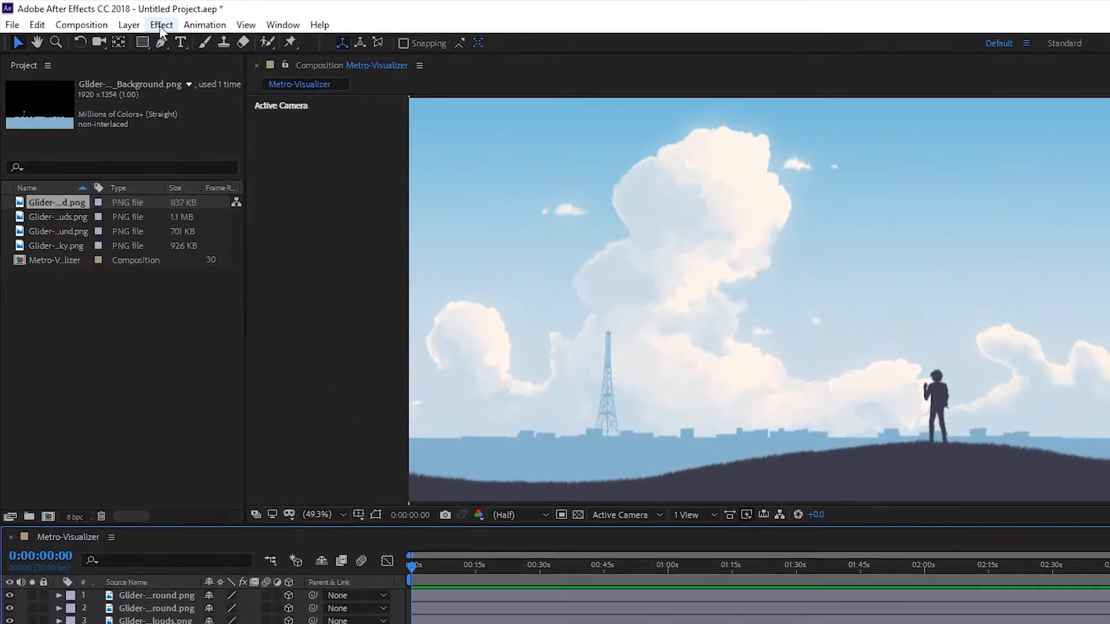
left_click(129, 25)
mouse_move(70, 48)
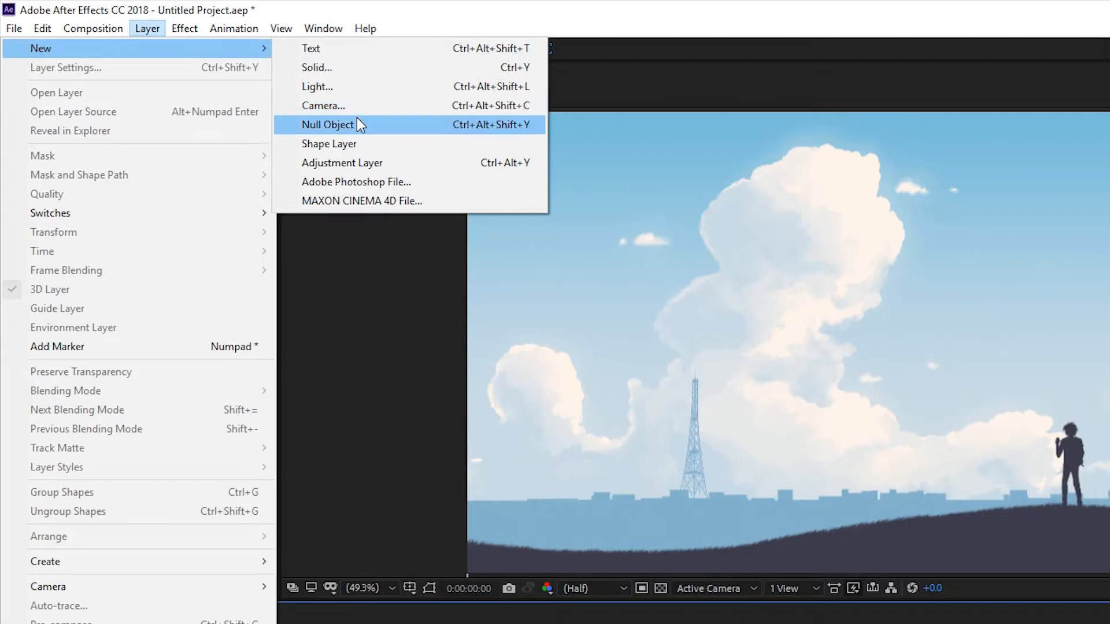
left_click(344, 107)
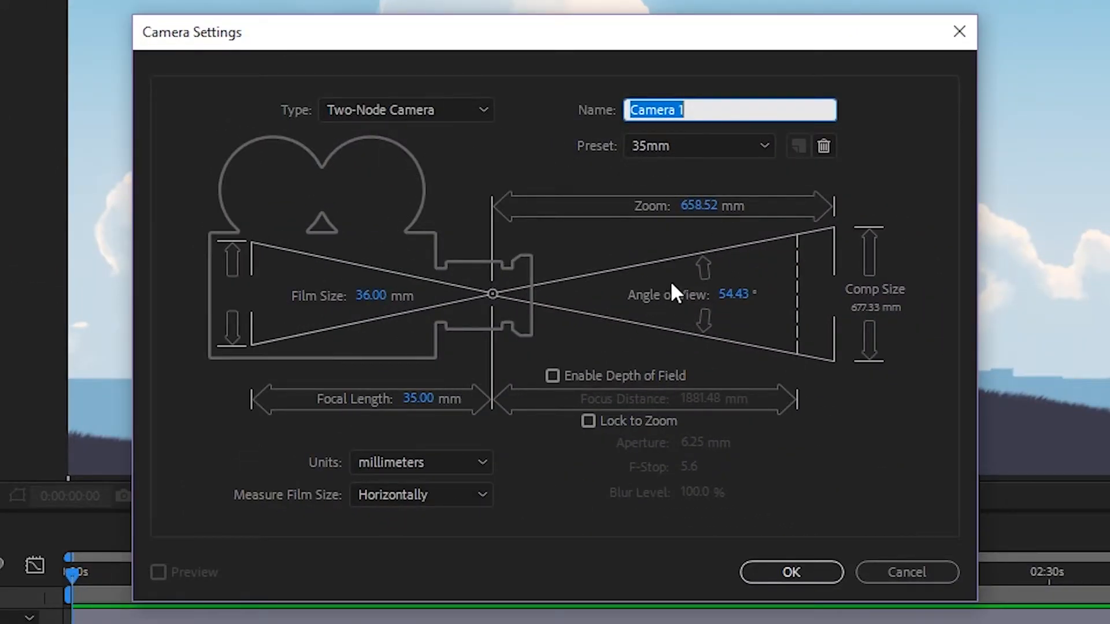
left_click(698, 109)
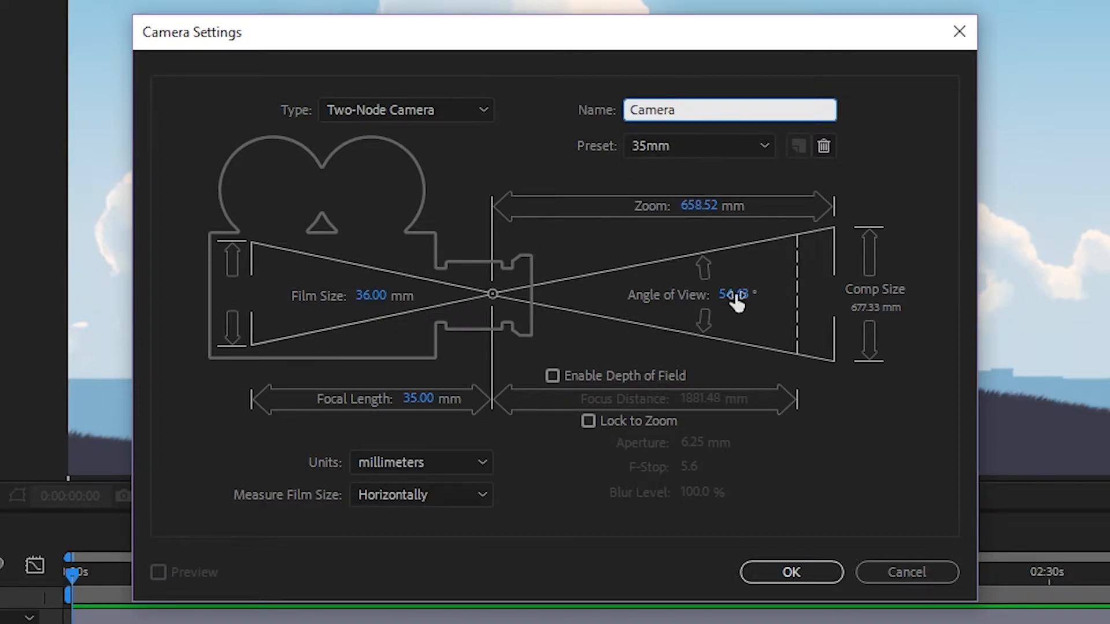
left_click(796, 571)
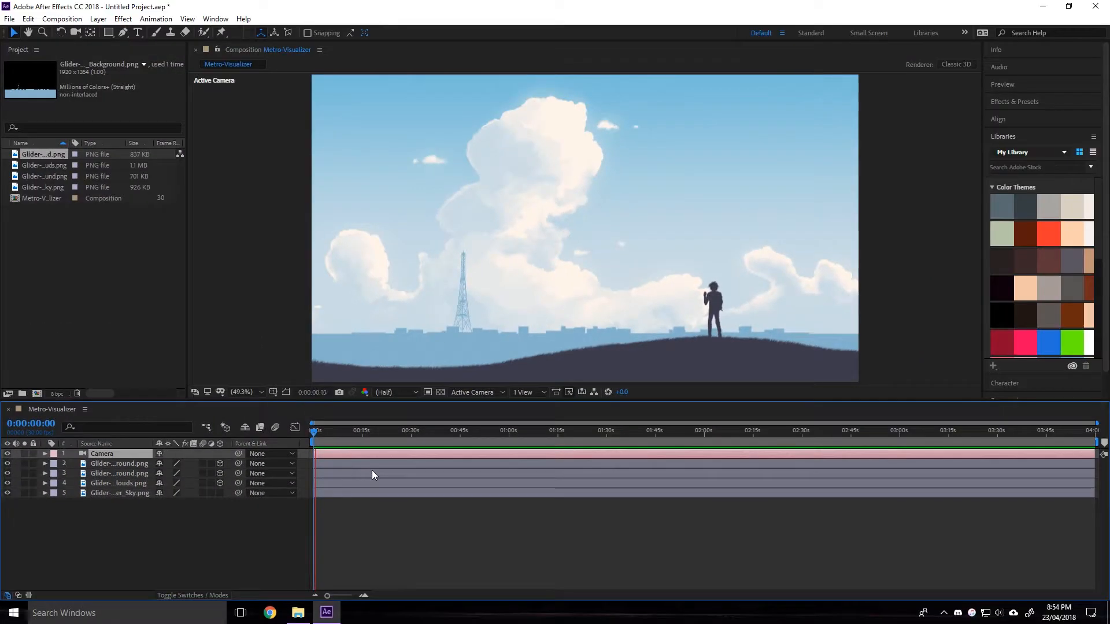
key("space")
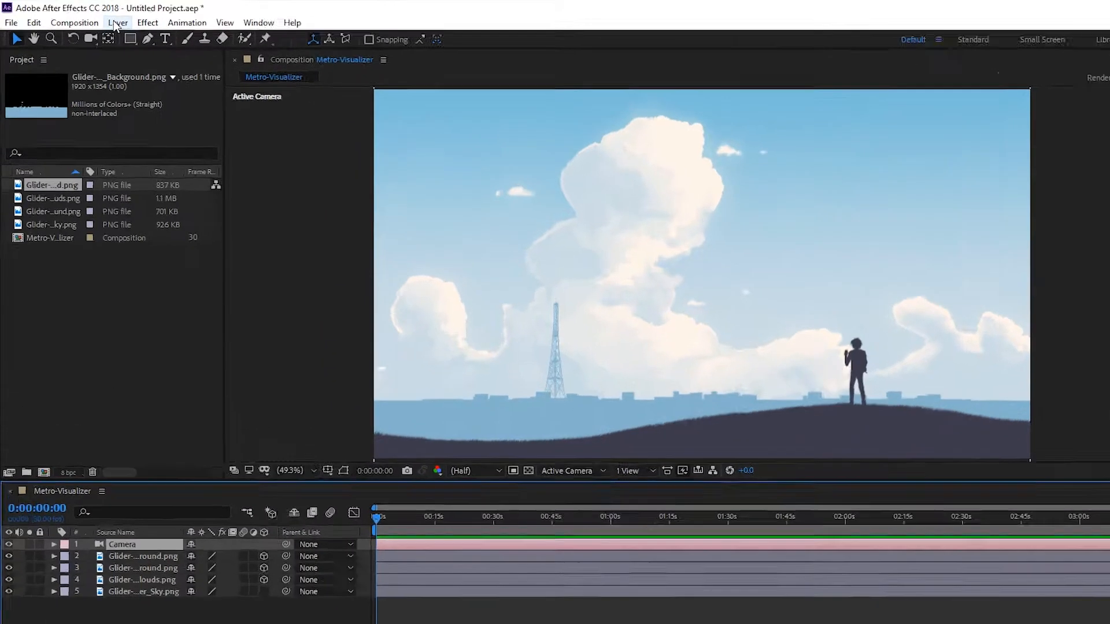
- Add a null object layer to the Metro-Visualizer composition
left_click(99, 18)
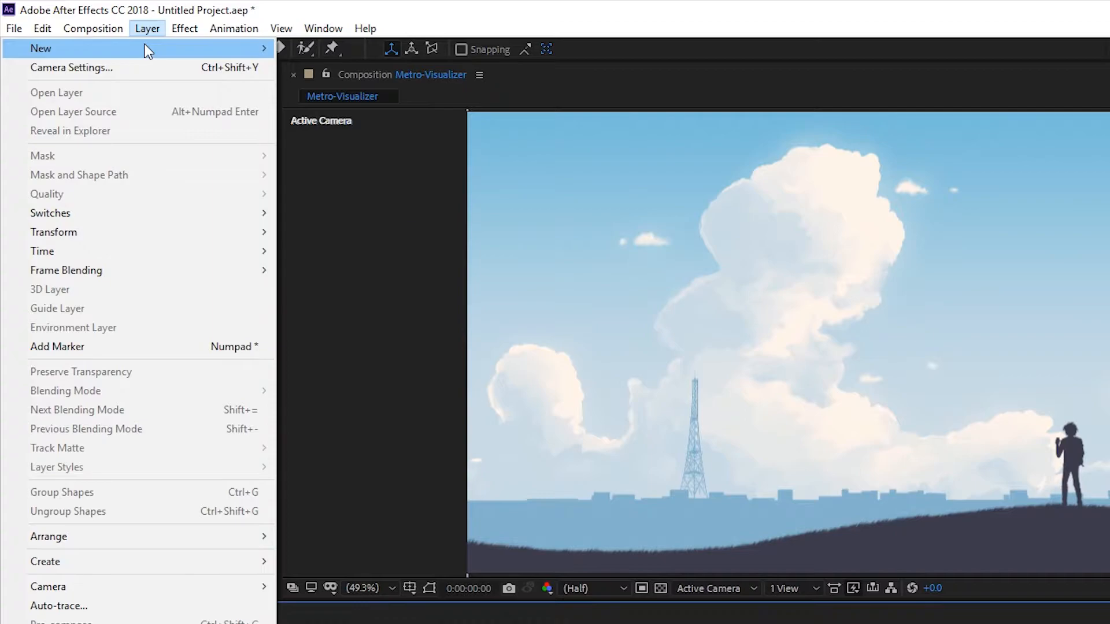
mouse_move(145, 47)
left_click(335, 124)
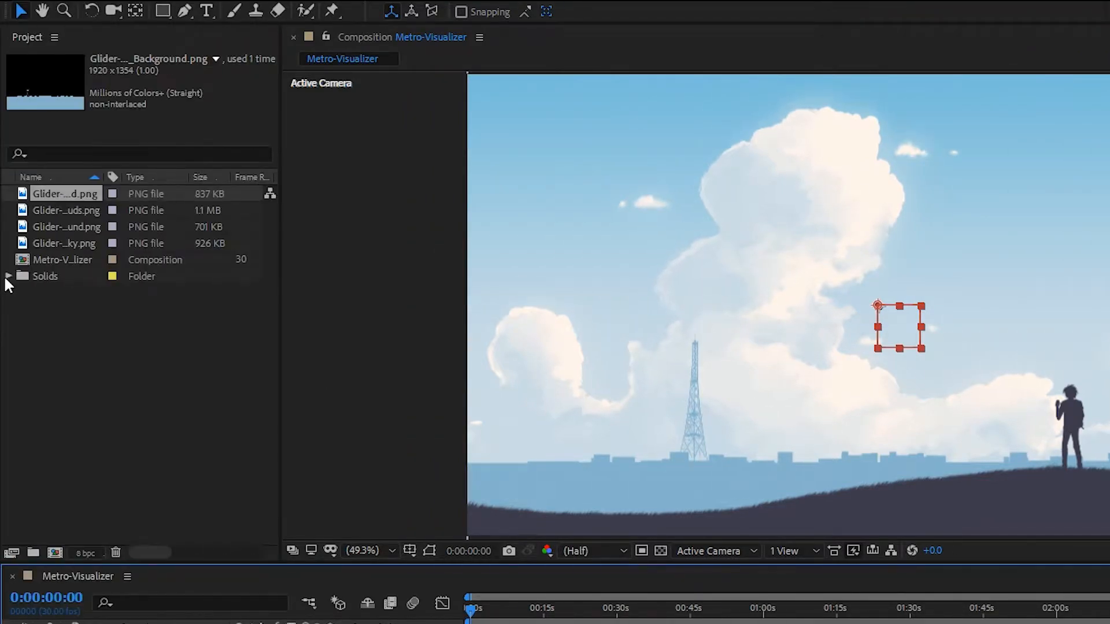
- Rename the null object in the project's Solids folder to Camera-Target and collapse the folder
left_click(9, 275)
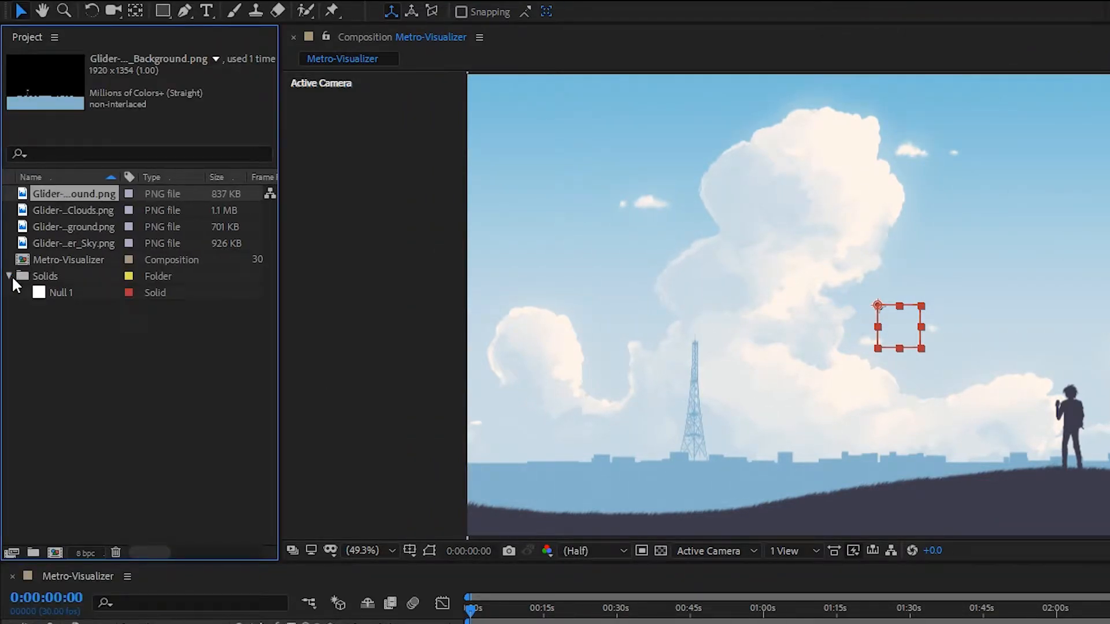
left_click(49, 276)
left_click(56, 293)
right_click(60, 290)
left_click(122, 572)
type("Camera-Target")
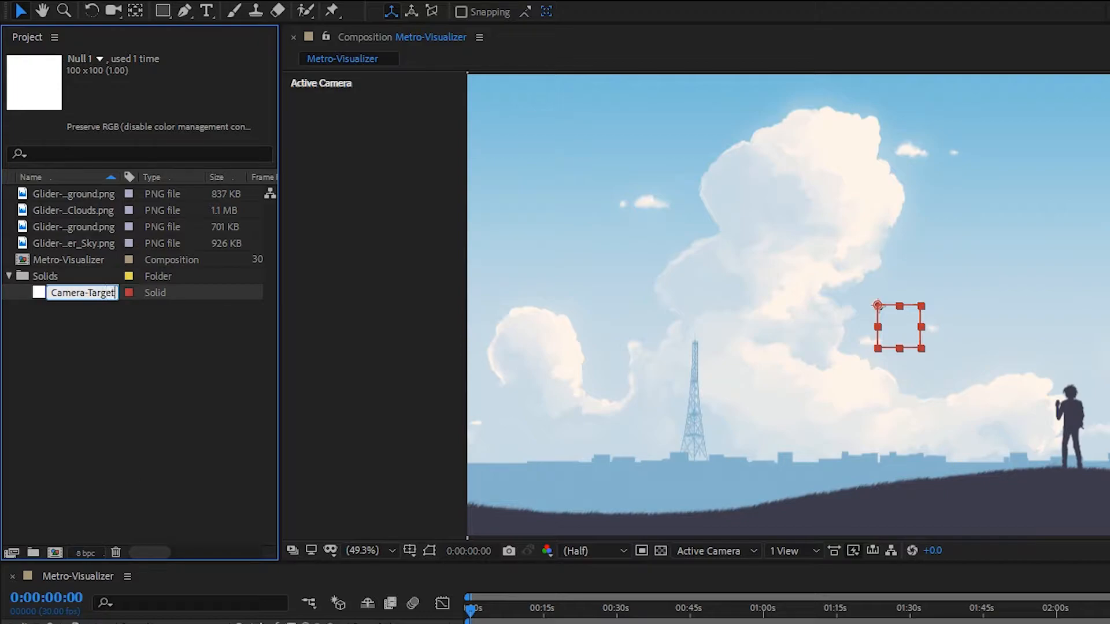
key("Return")
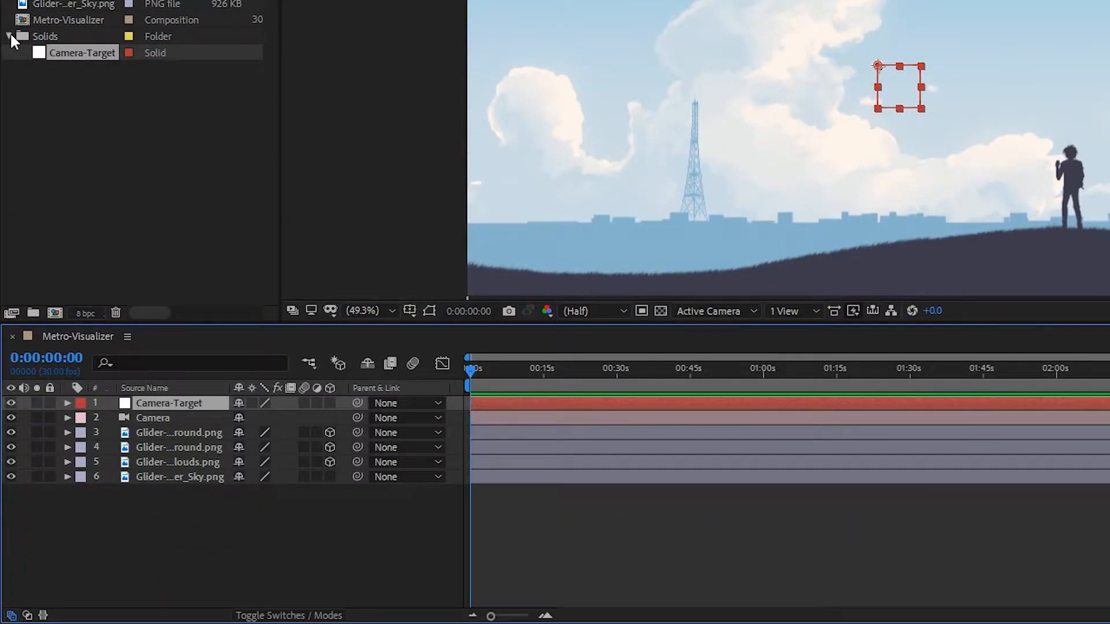
left_click(9, 36)
- Expand the Camera-Target layer's Transform properties and make it a 3D layer
left_click(162, 403)
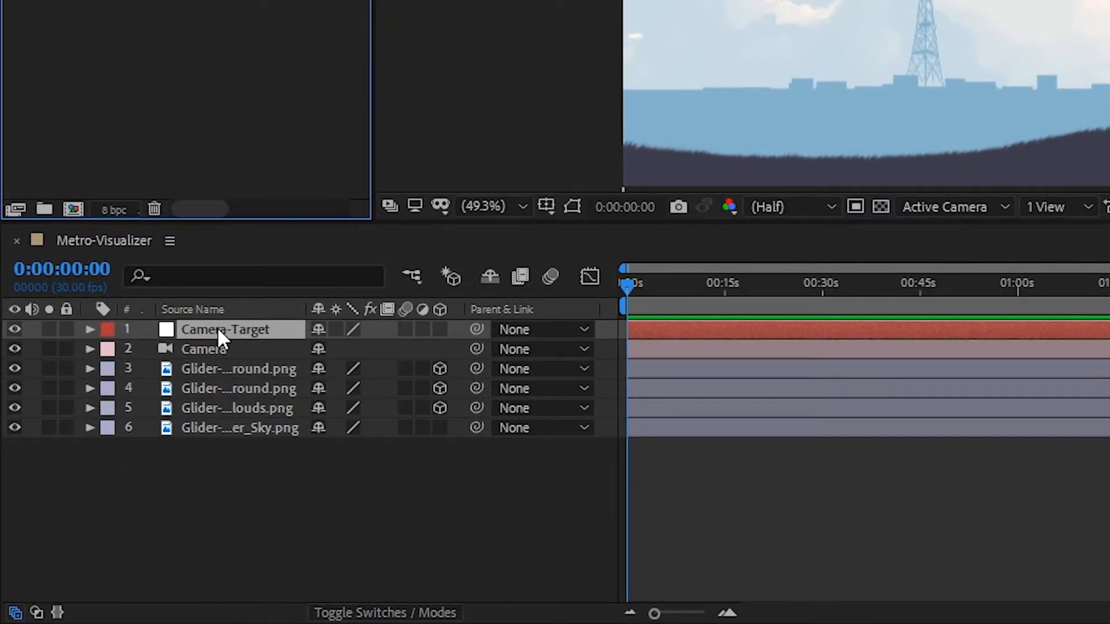
left_click(90, 329)
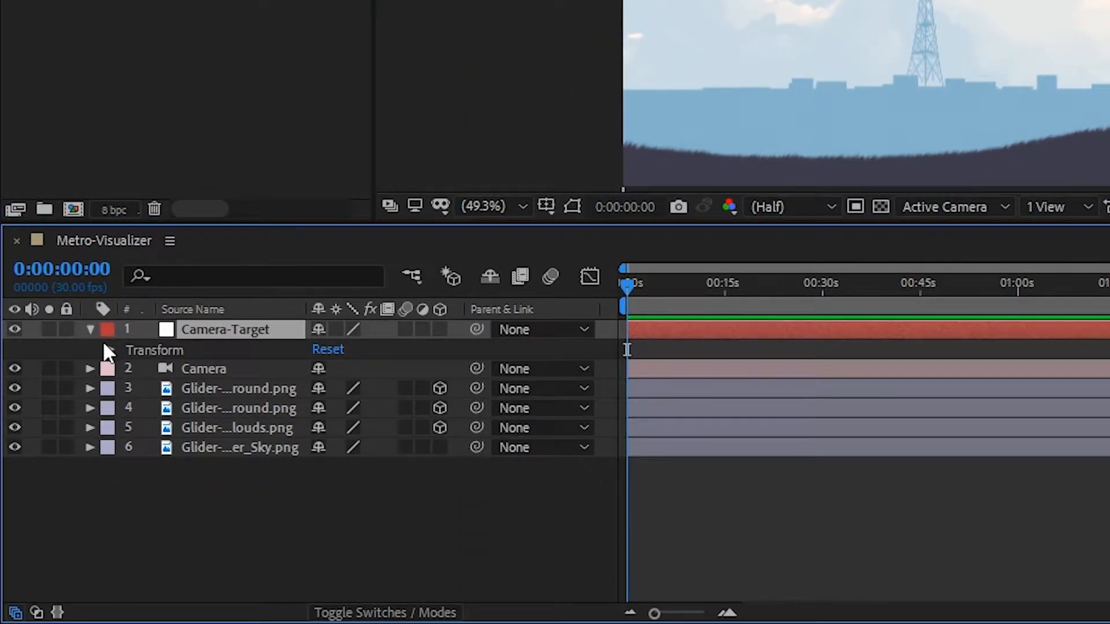
left_click(109, 349)
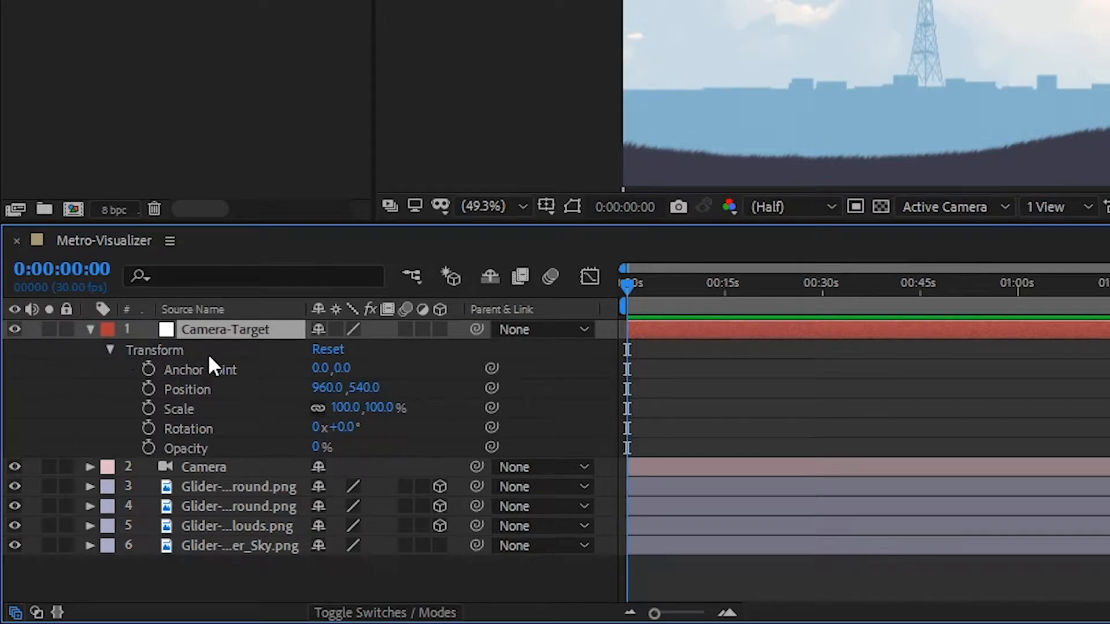
left_click(110, 351)
left_click(109, 350)
left_click(440, 330)
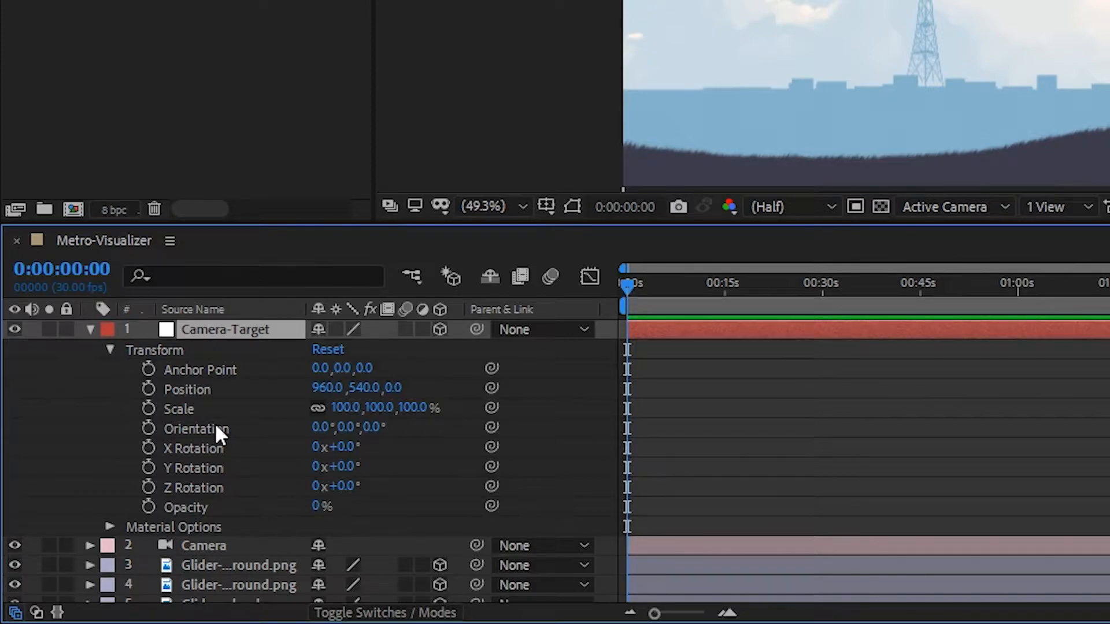
- Apply the expression wiggle(2,2) to the Camera-Target layer's Orientation, preview it briefly and collapse the layer's properties
left_click(148, 428, "alt")
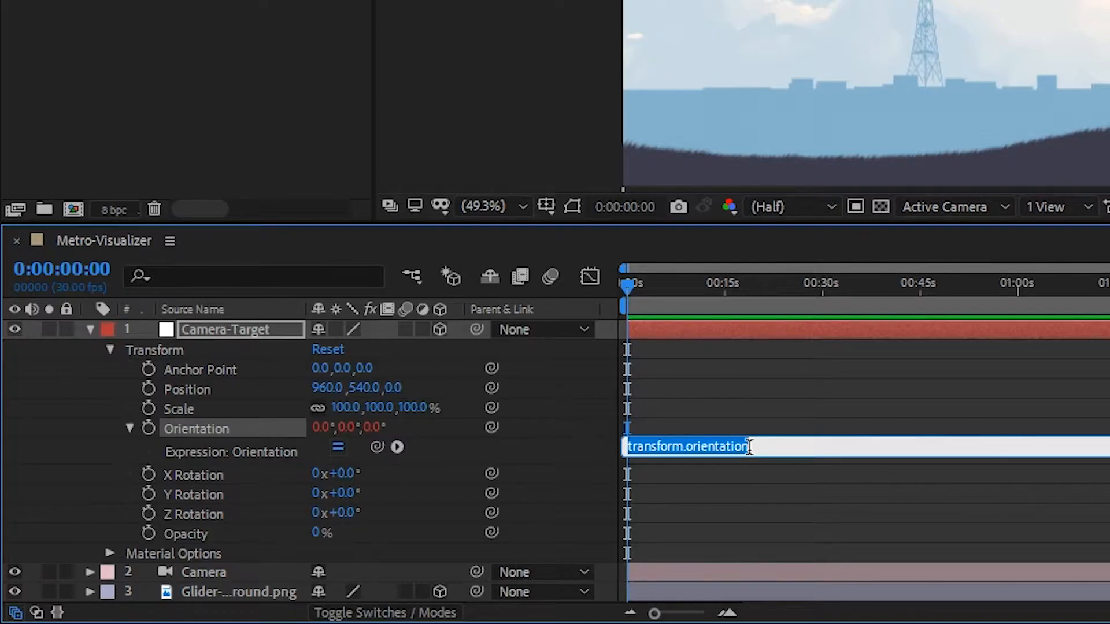
type("wi")
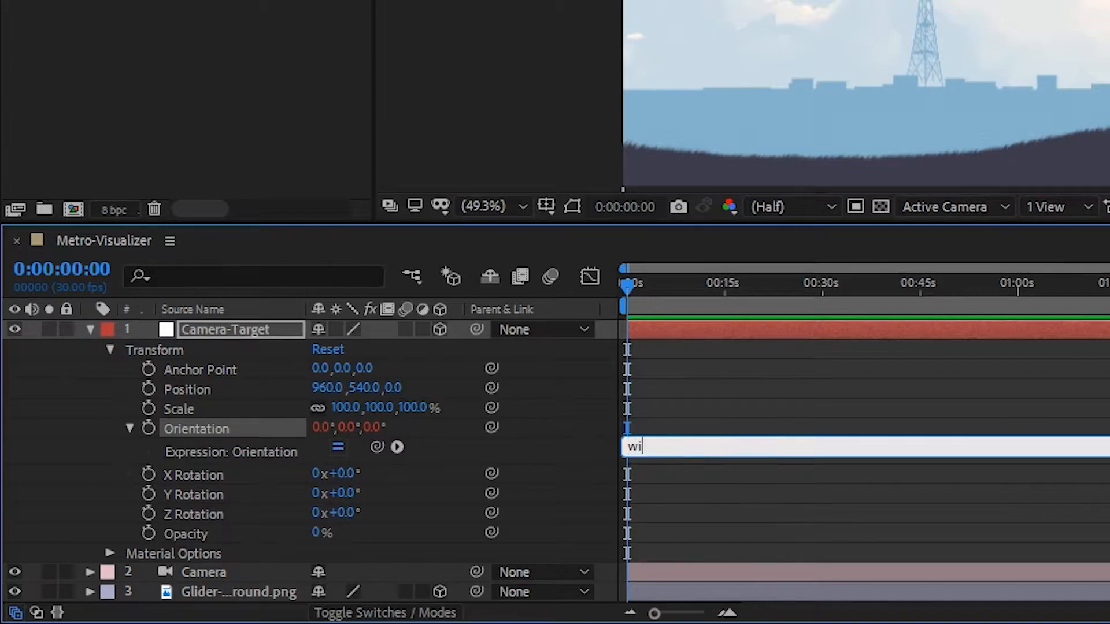
type("ggle(2,2")
left_click(613, 282)
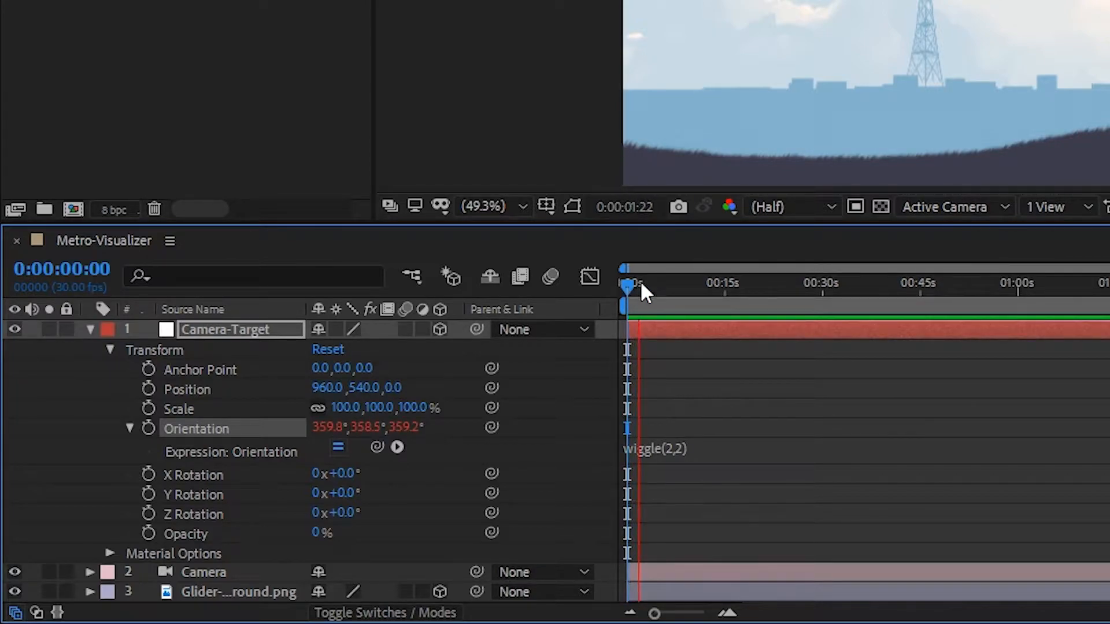
key("space")
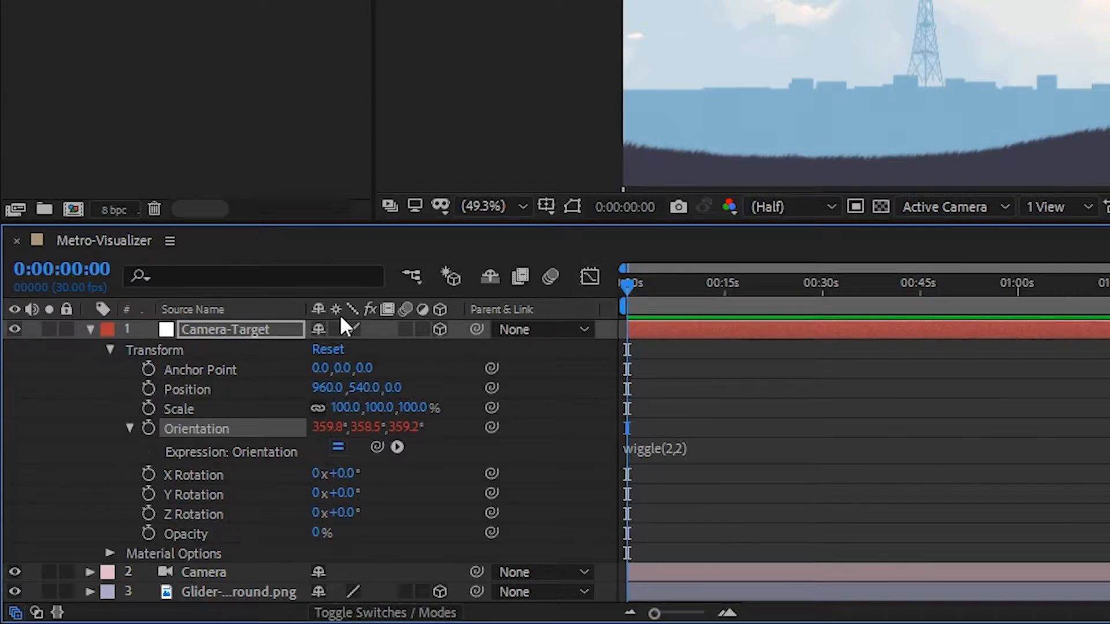
left_click(129, 428)
left_click(110, 350)
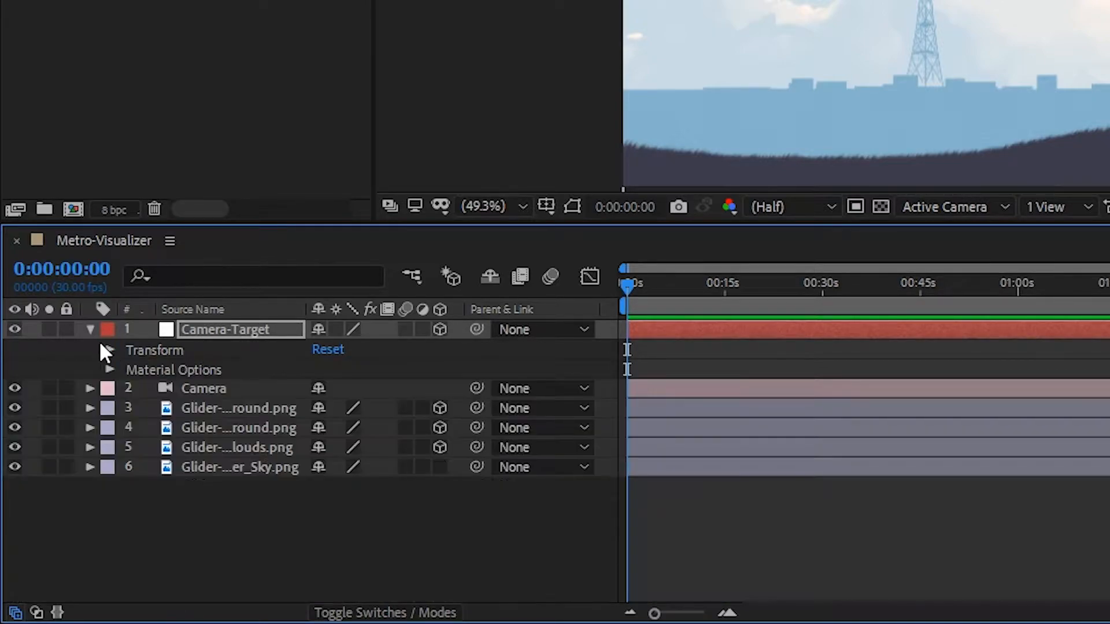
left_click(91, 329)
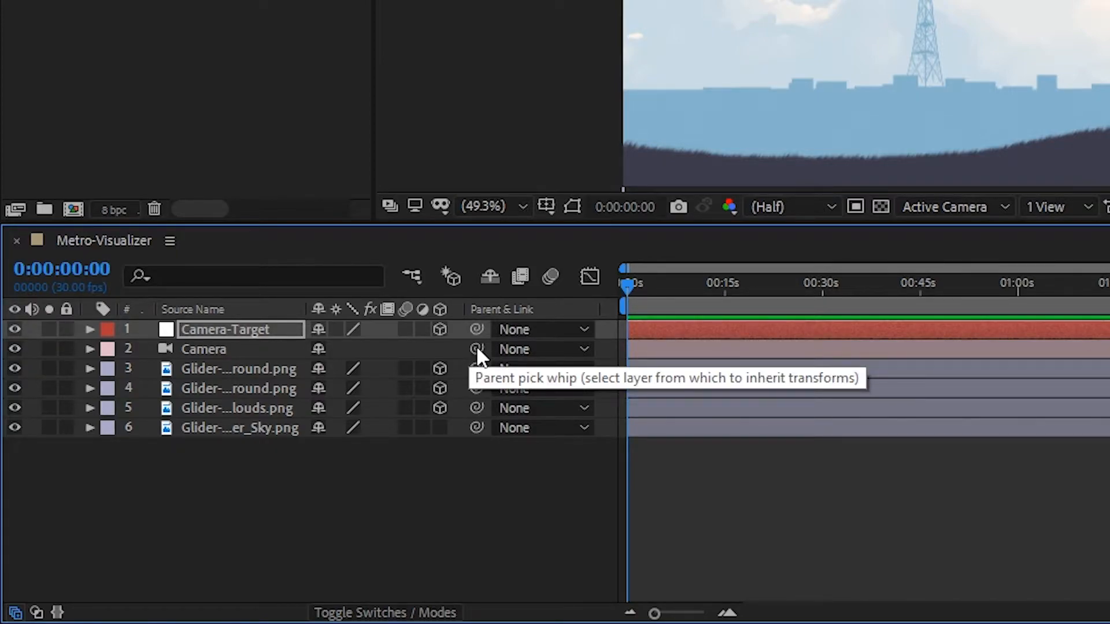
- Parent the Camera layer to the Camera-Target null, preview the camera motion and return the playhead to the start
left_click_drag(478, 348, 234, 338)
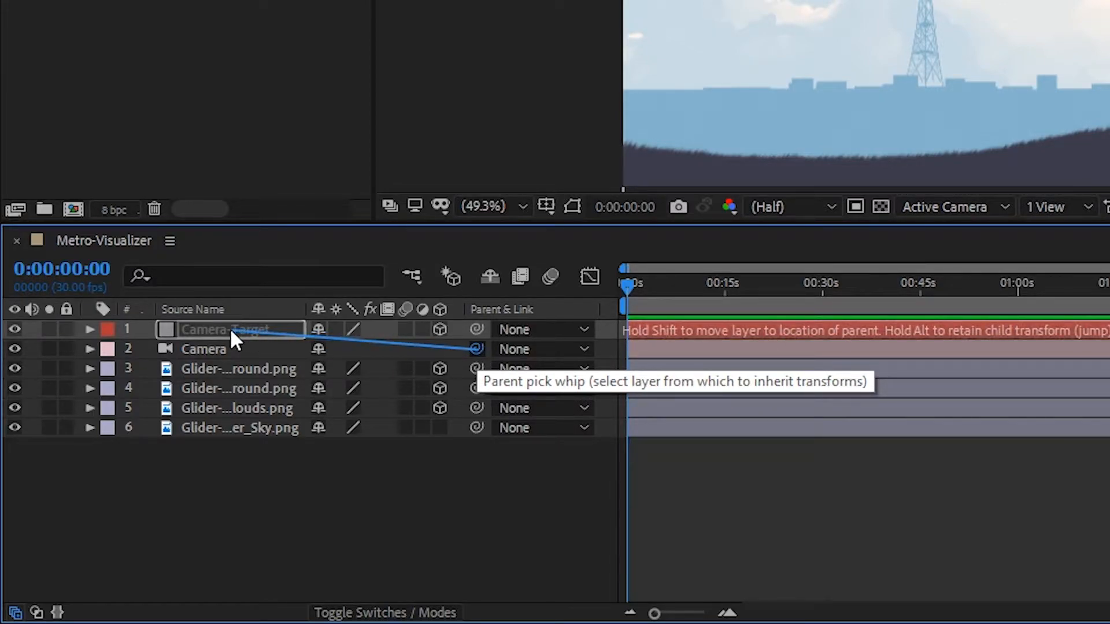
left_click_drag(231, 331, 255, 332)
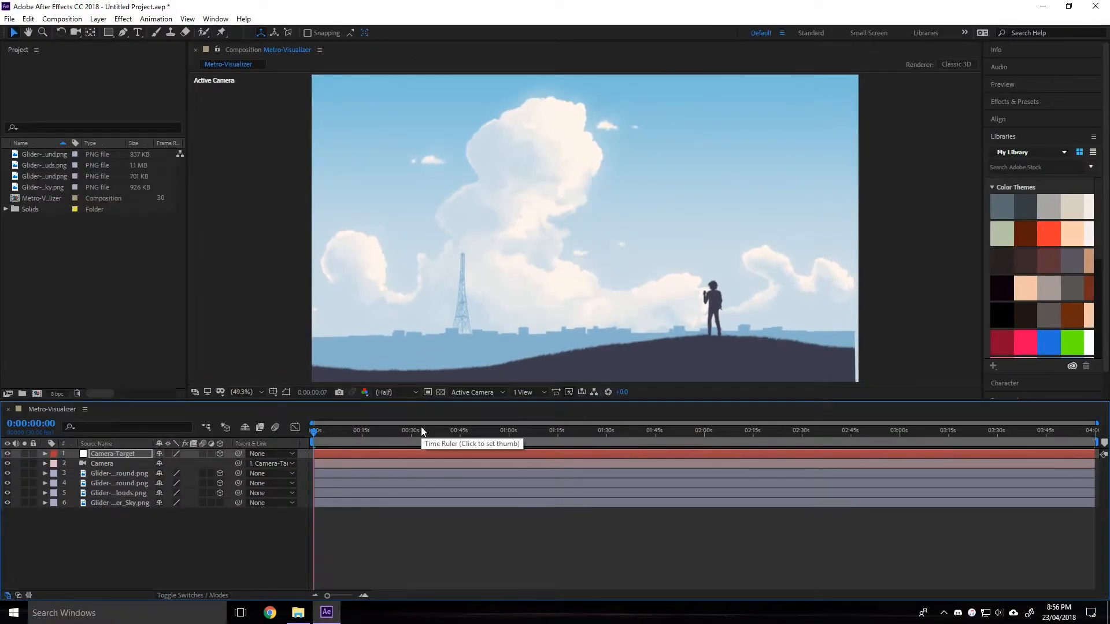
key("space")
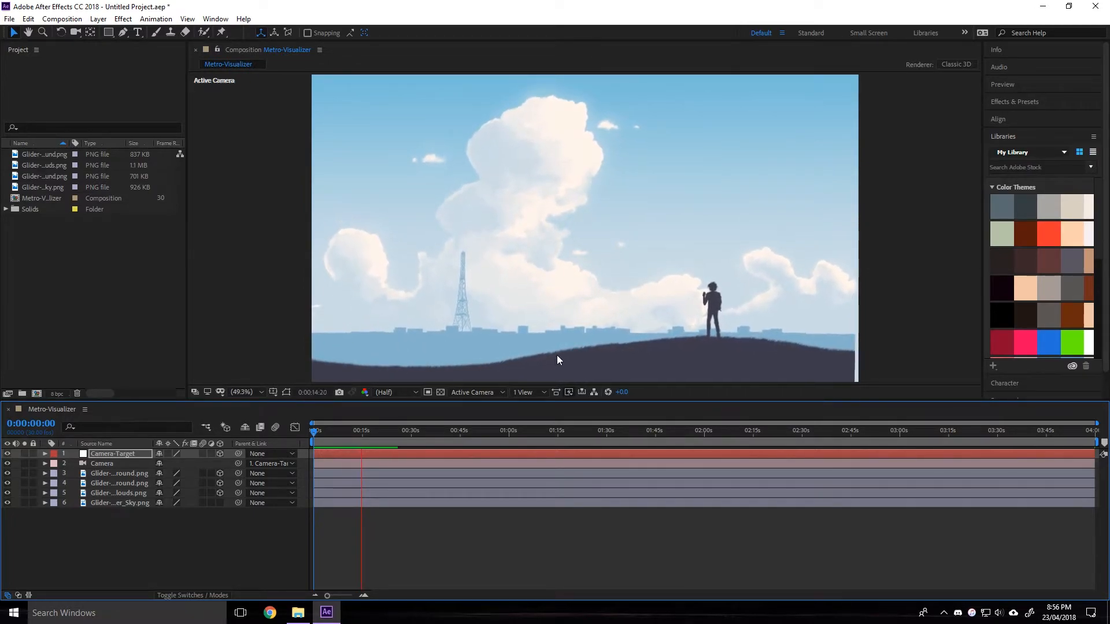
left_click(367, 431)
key("space")
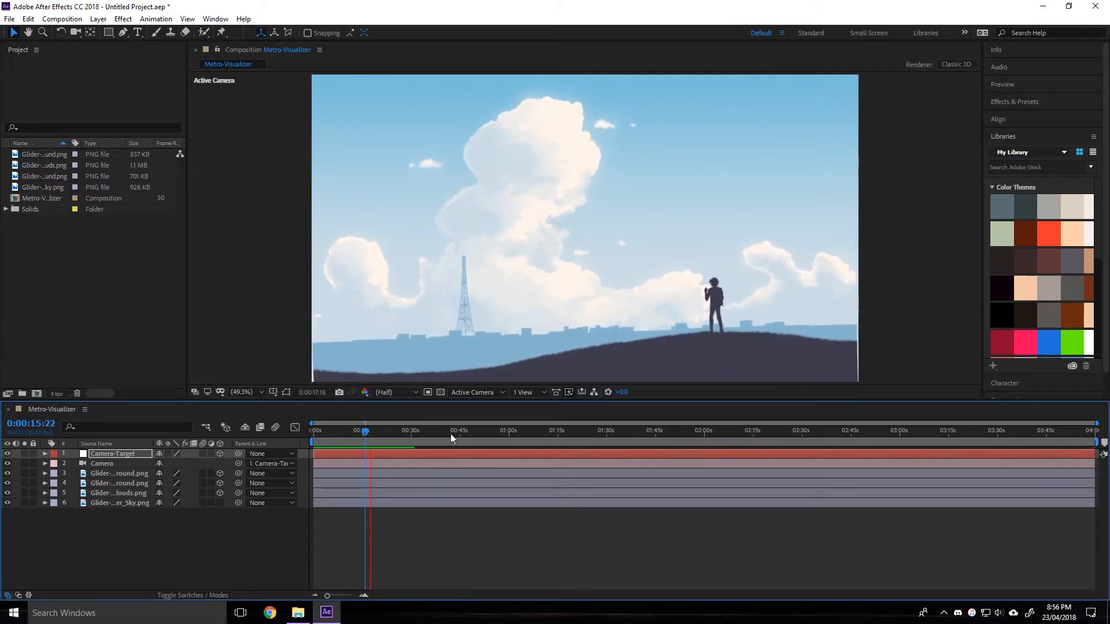
left_click_drag(364, 430, 317, 433)
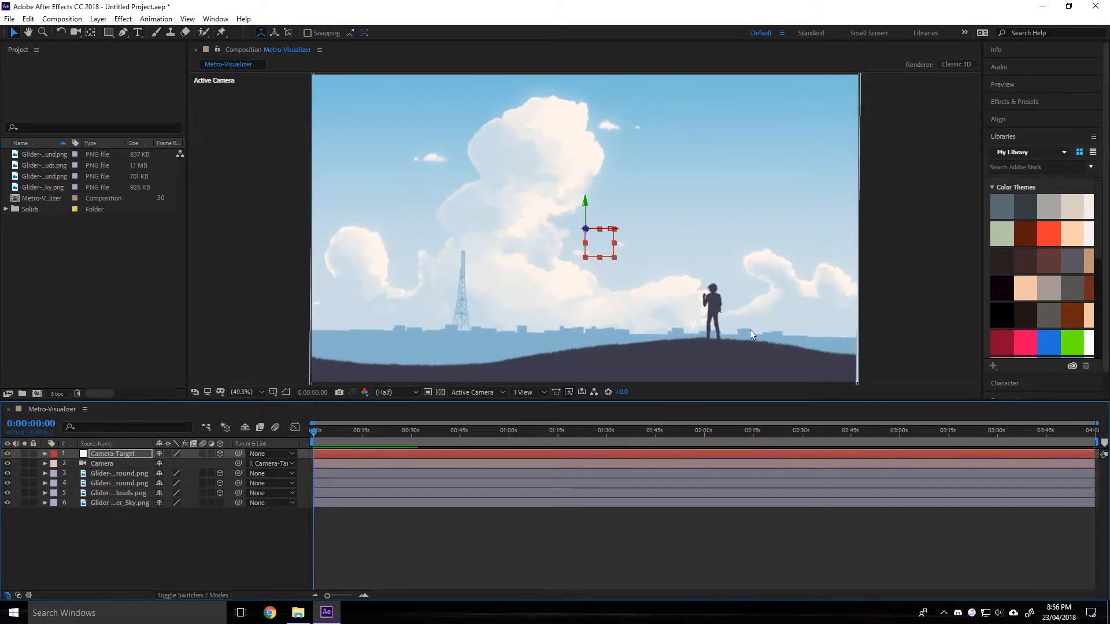
- Expand the Transform properties of the foreground hill layer (layer 3)
left_click(123, 473)
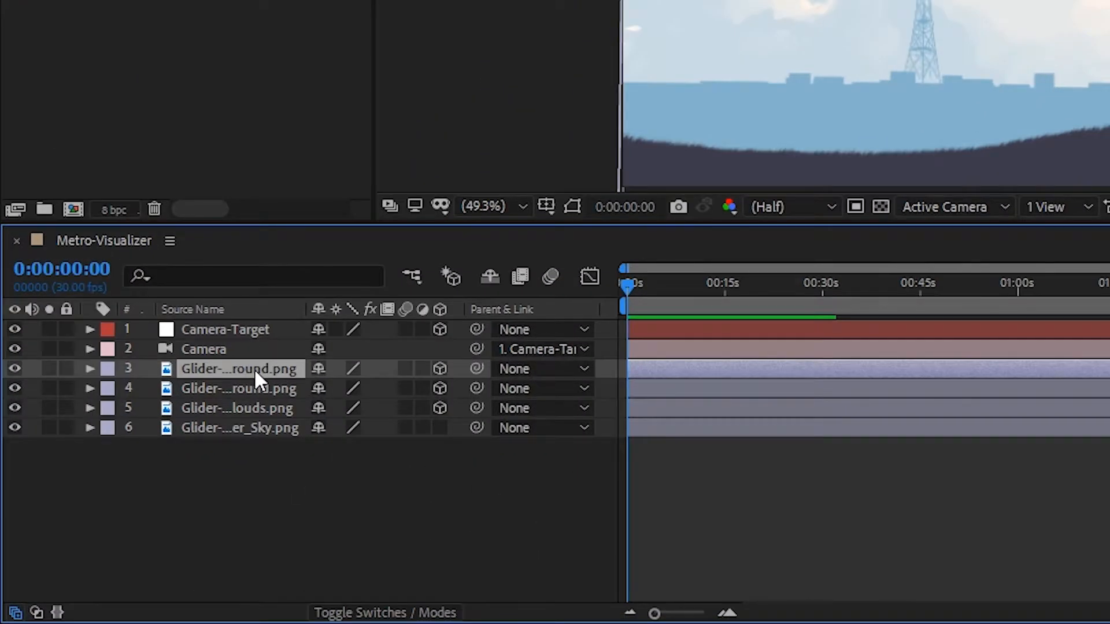
left_click(89, 369)
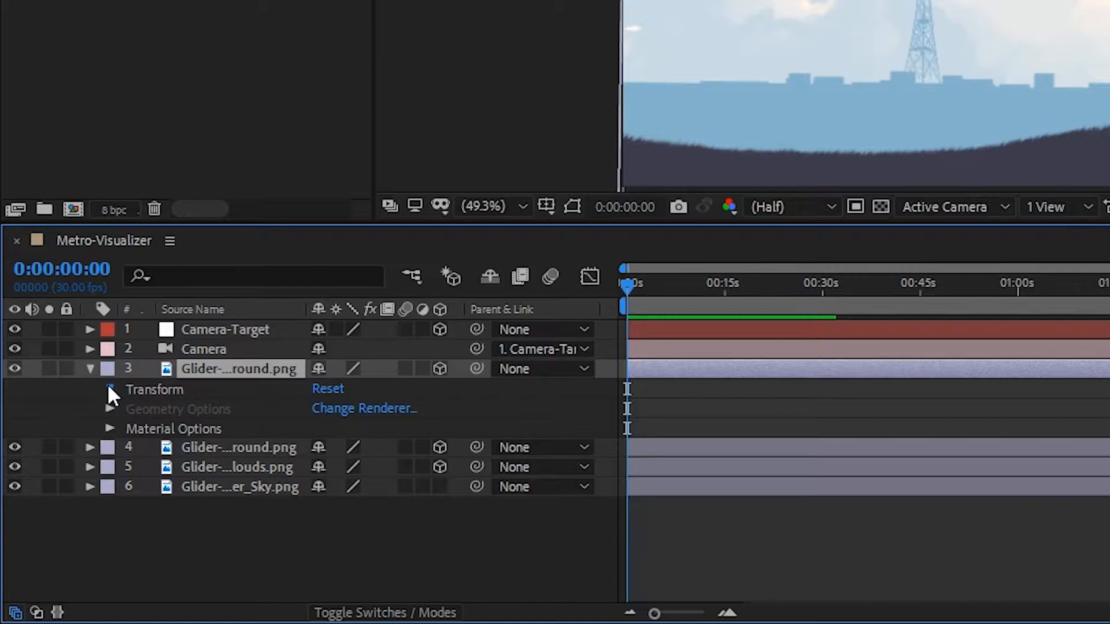
left_click(109, 387)
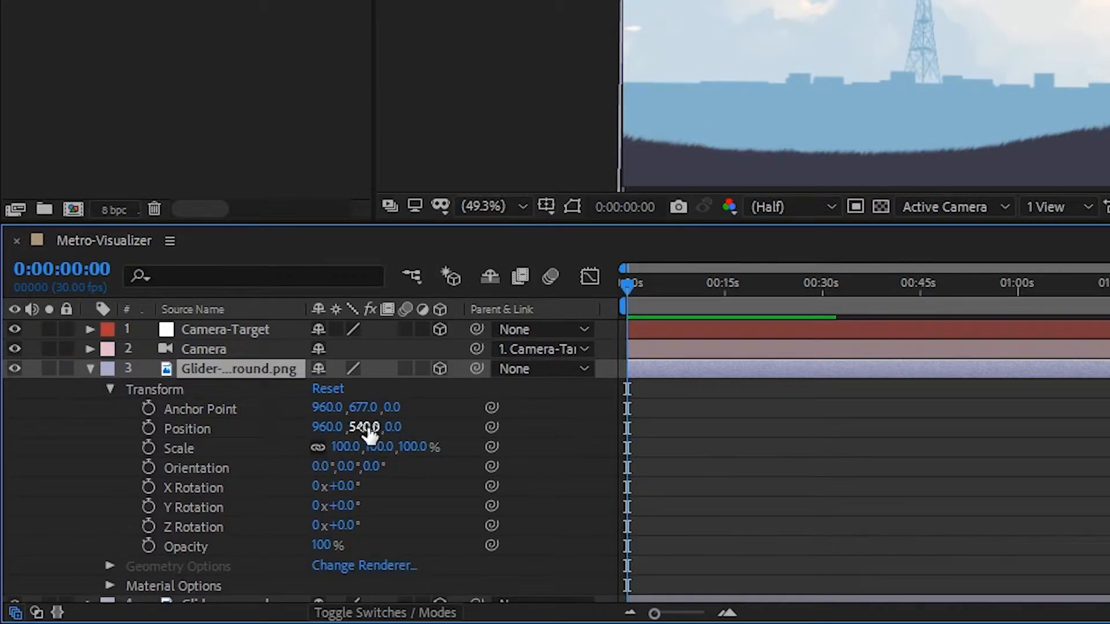
- Try shifting the foreground layer's X and Y Position values, undoing each change
left_click(327, 427)
left_click(375, 428)
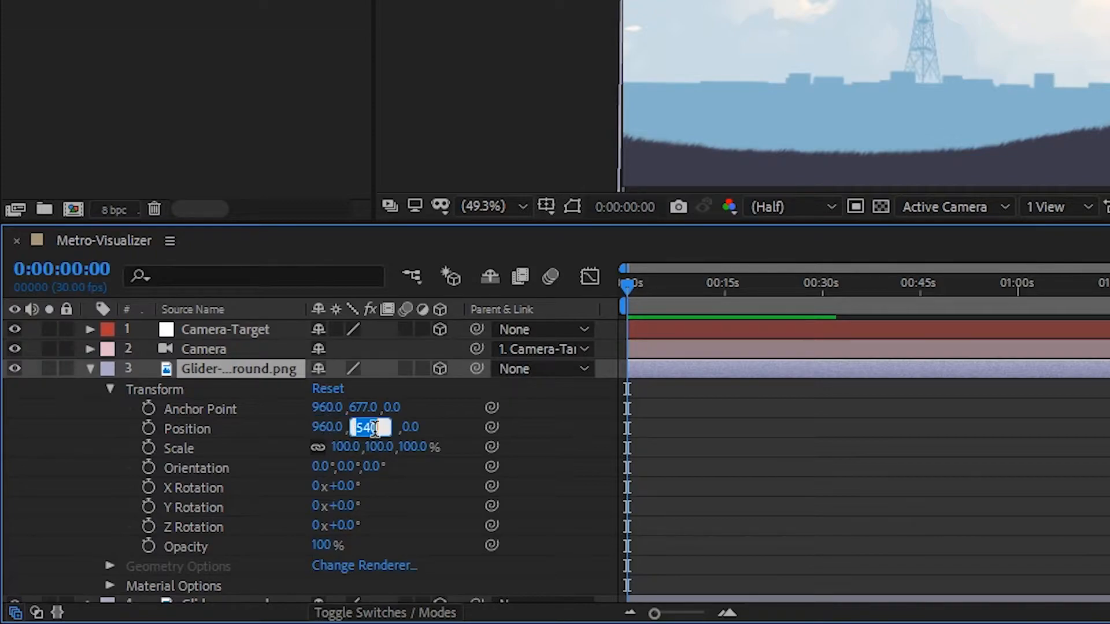
left_click(403, 428)
left_click(322, 429)
left_click(270, 427)
left_click_drag(320, 429, 542, 422)
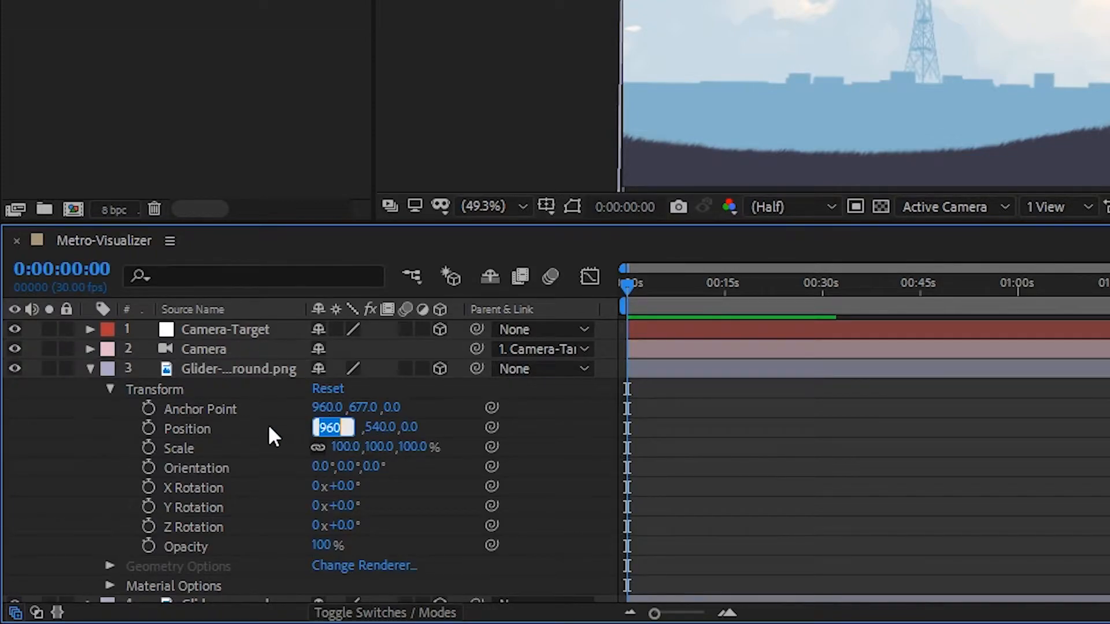
left_click_drag(446, 459, 289, 462)
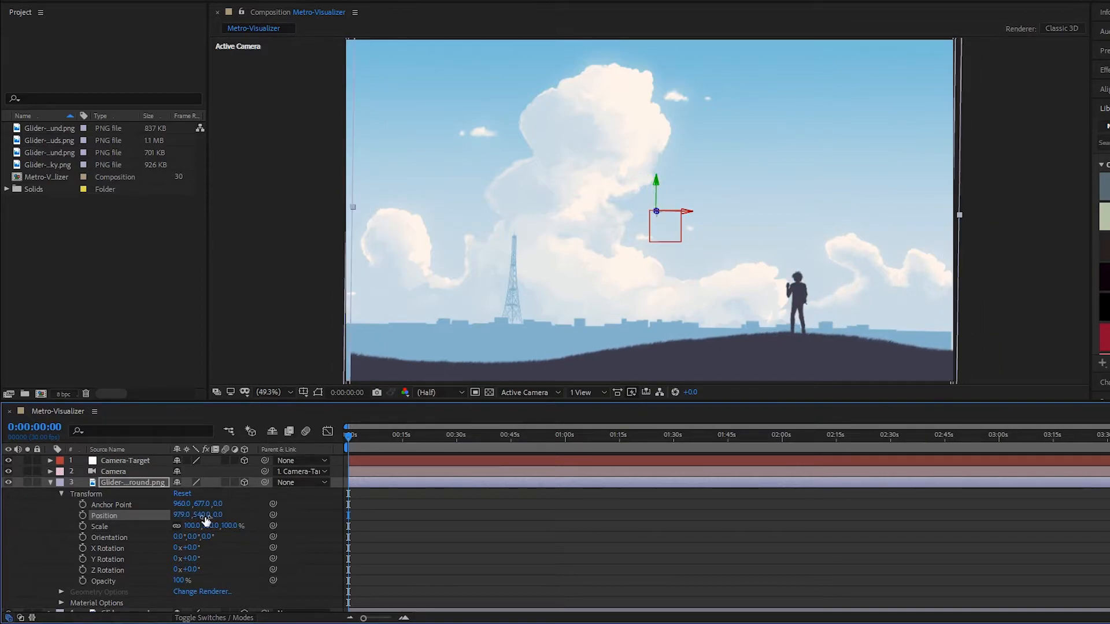
key("ctrl+z")
left_click_drag(202, 515, 41, 521)
key("ctrl+z")
- Bring the foreground layer toward the camera with Z Position -1255, reduce its Scale to 34%, and preview the parallax
left_click_drag(225, 515, 93, 518)
left_click_drag(231, 515, 36, 518)
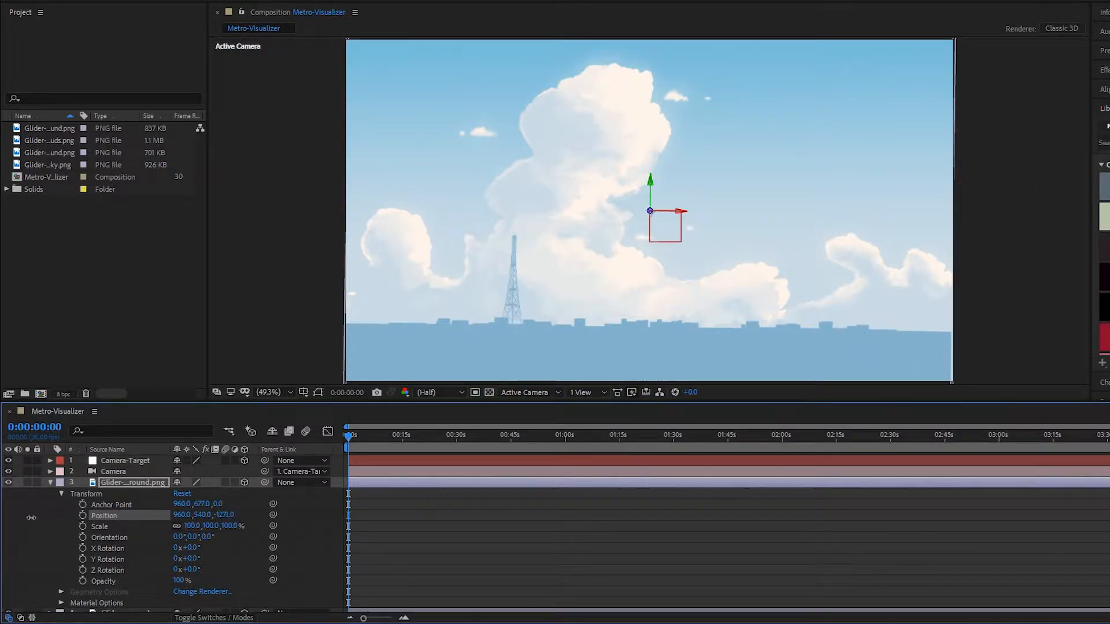
left_click_drag(222, 518, 249, 514)
left_click_drag(217, 532, 191, 527)
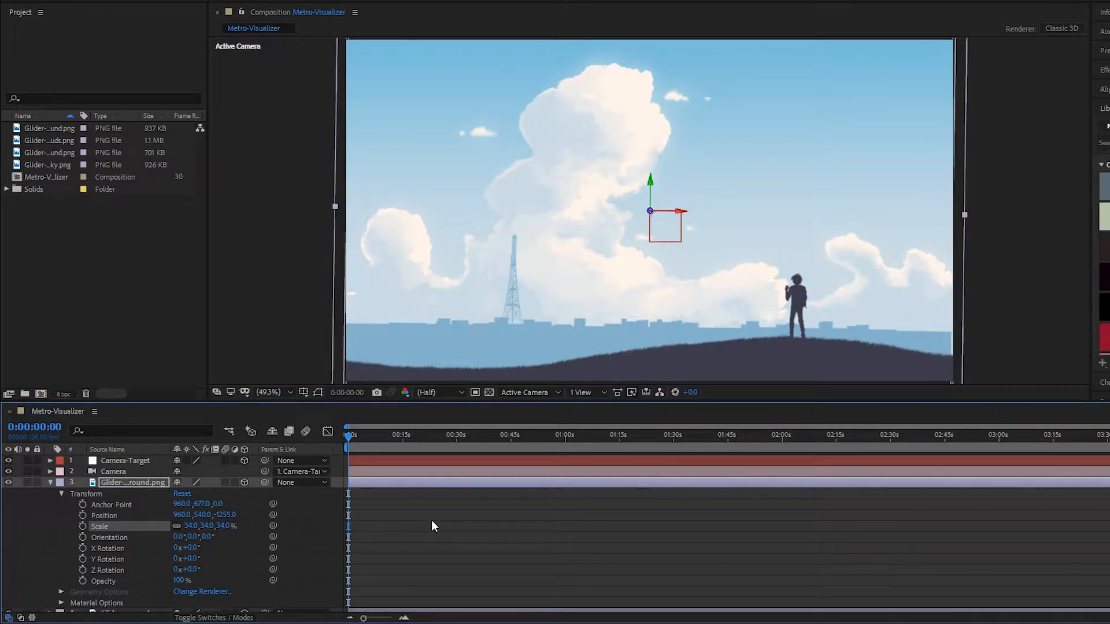
key("space")
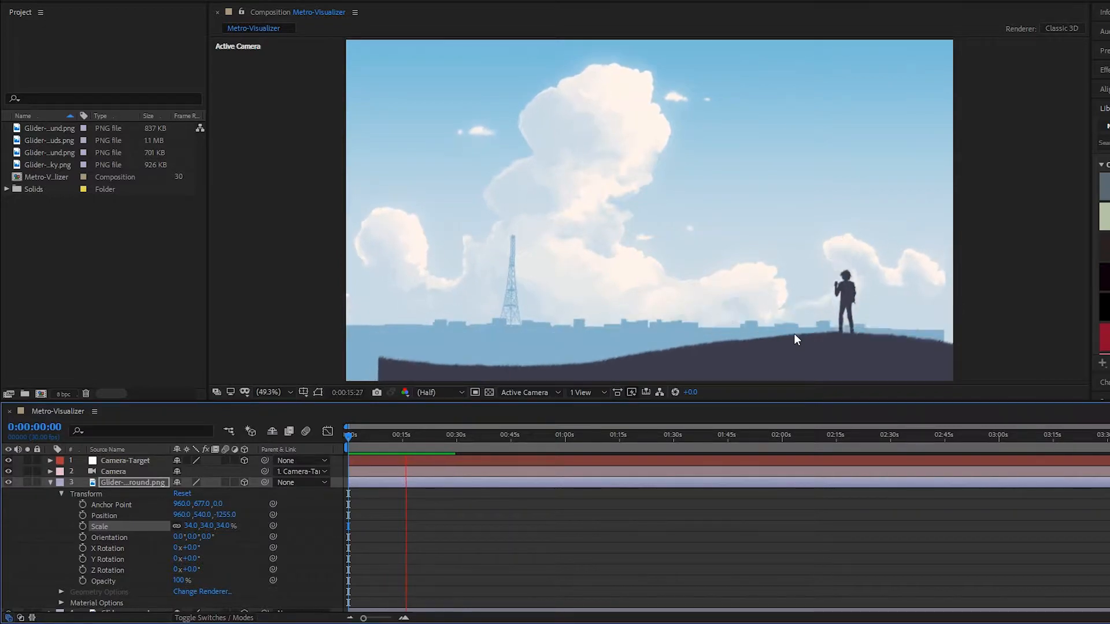
key("space")
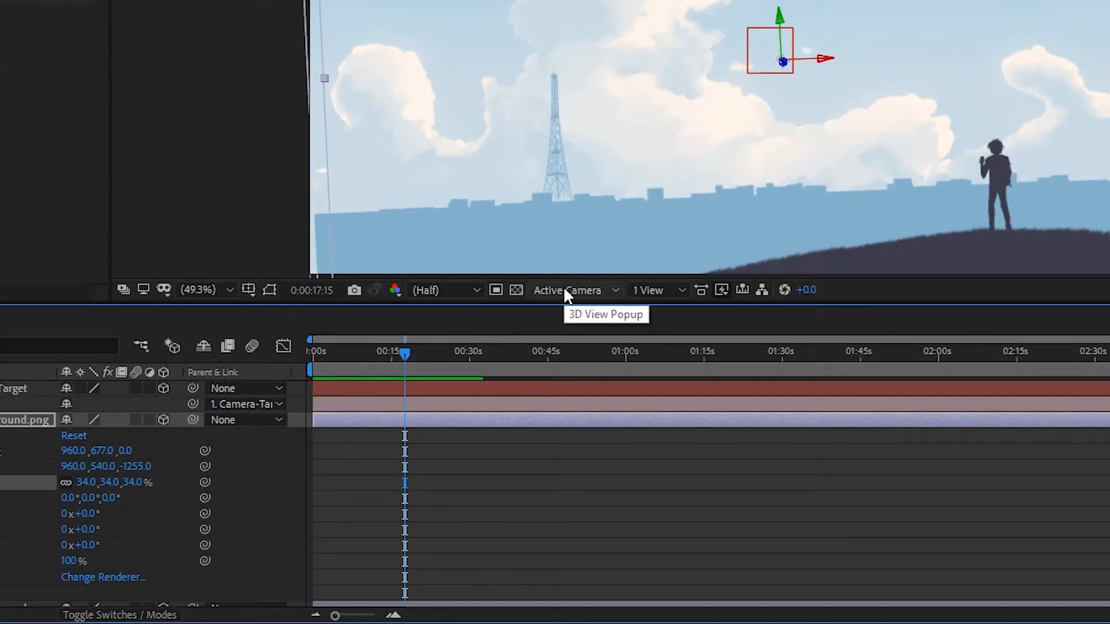
- Examine the camera and layer spacing in Custom View 1, including the Camera-Target null's placement, and play a short preview
left_click(522, 390)
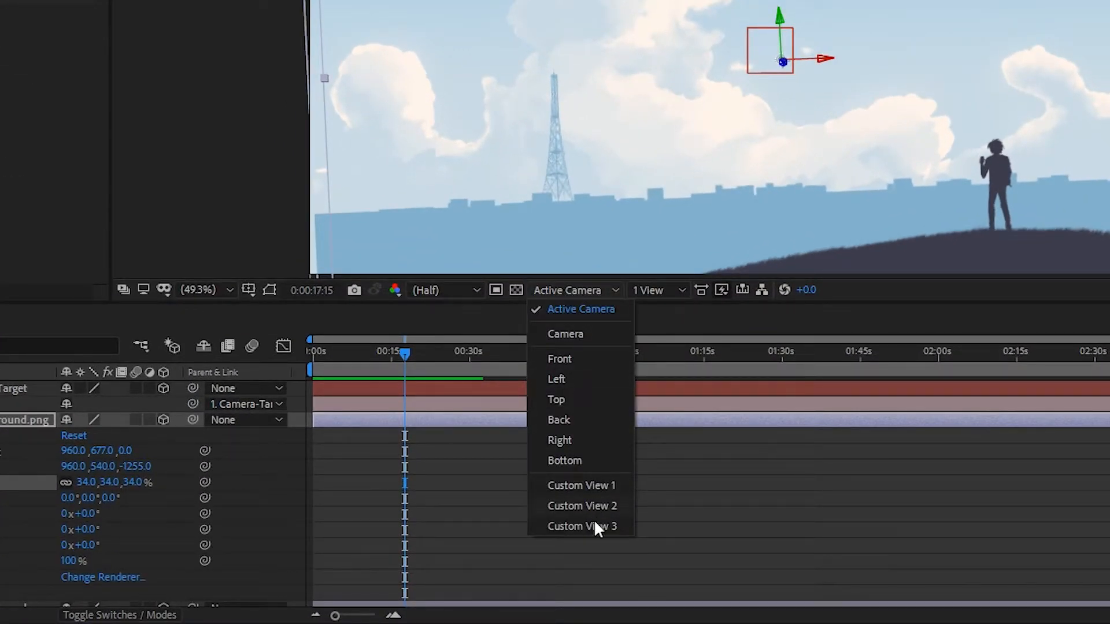
left_click(594, 486)
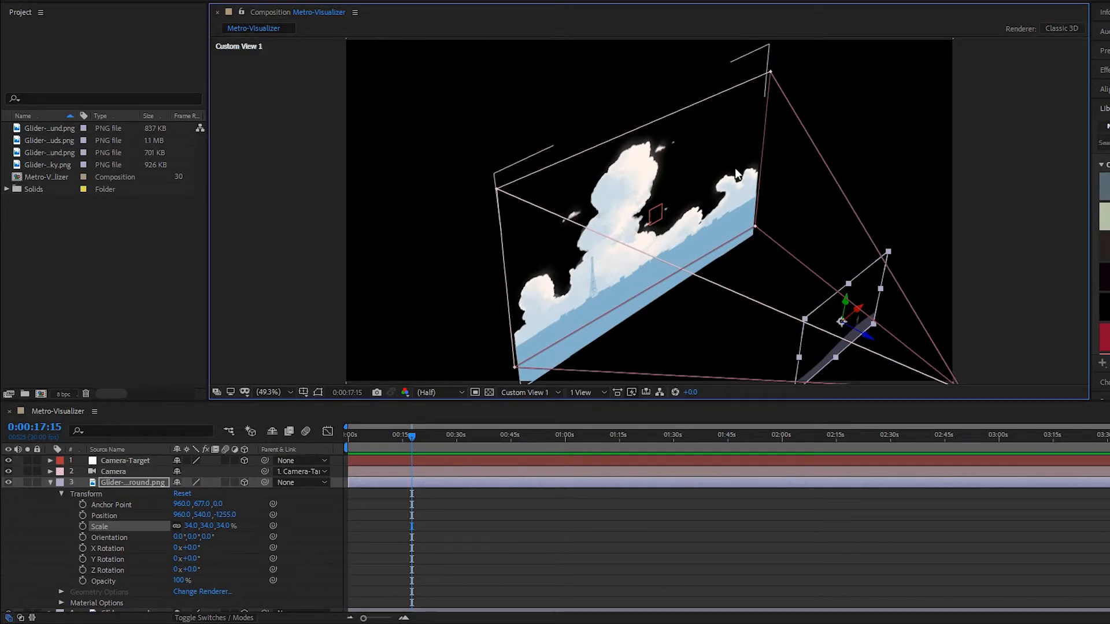
key("comma")
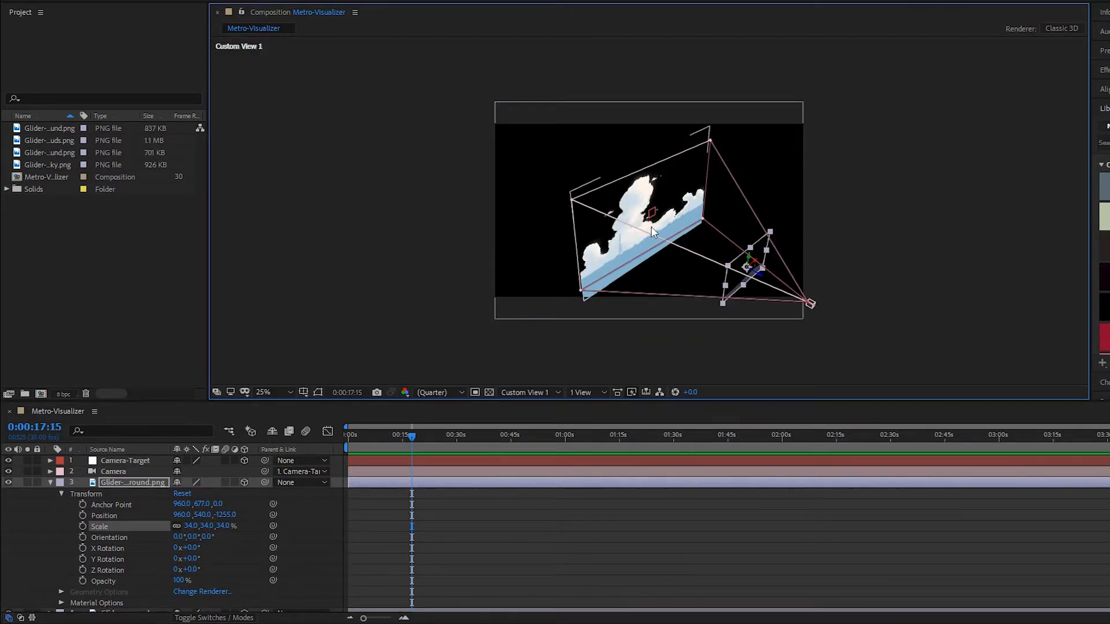
left_click(812, 304)
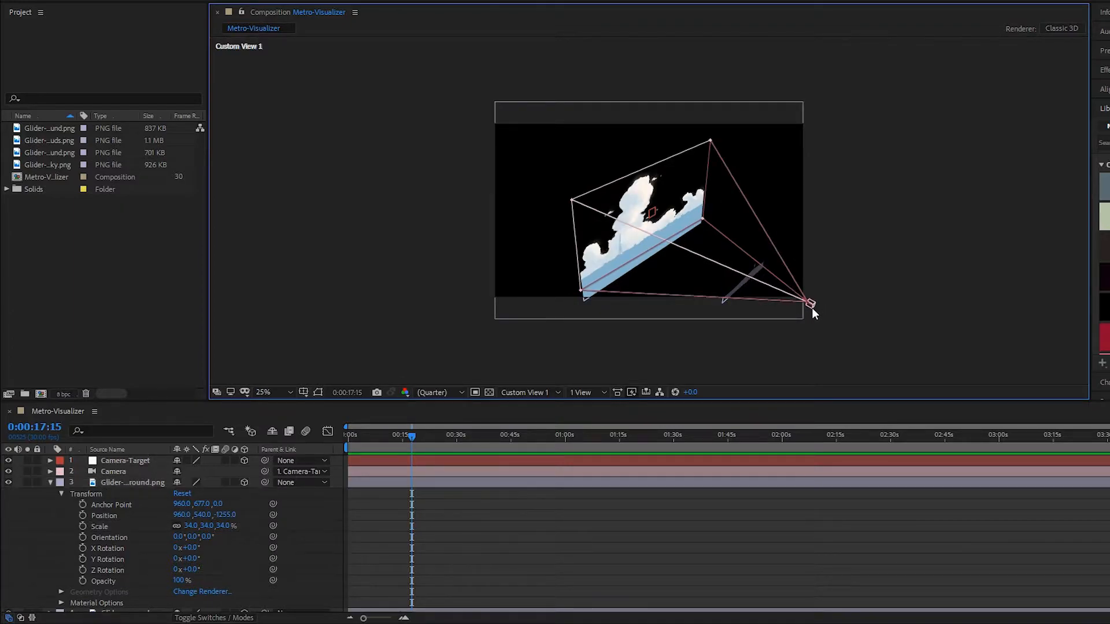
left_click(149, 461)
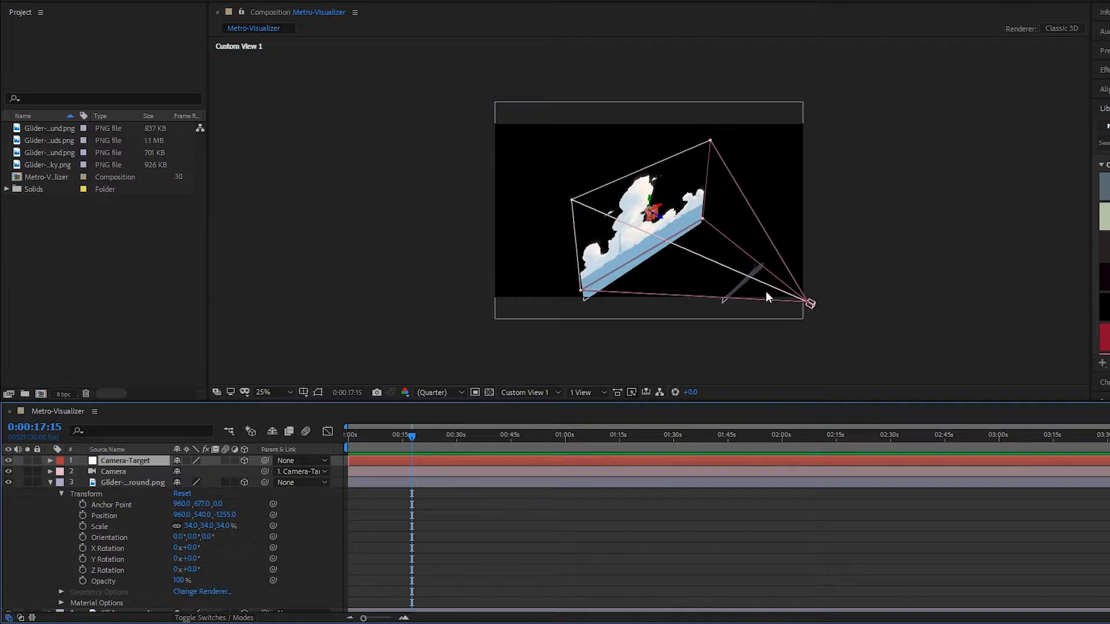
key("space")
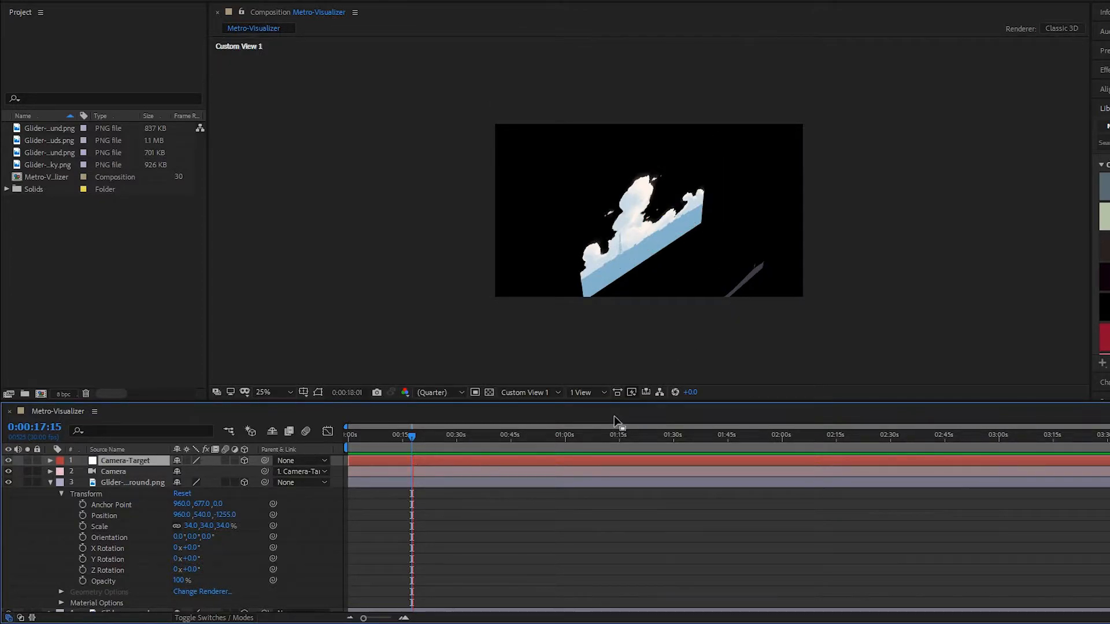
key("space")
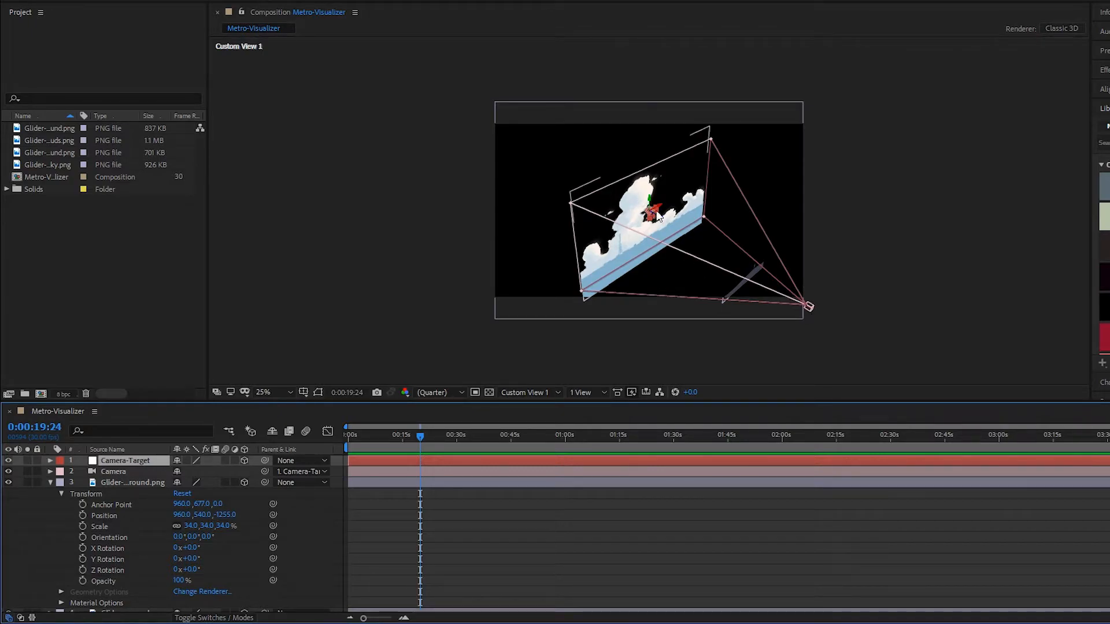
- Move the Camera-Target null forward in depth to near the foreground layer, keeping the camera in front of the scene
left_click(747, 270)
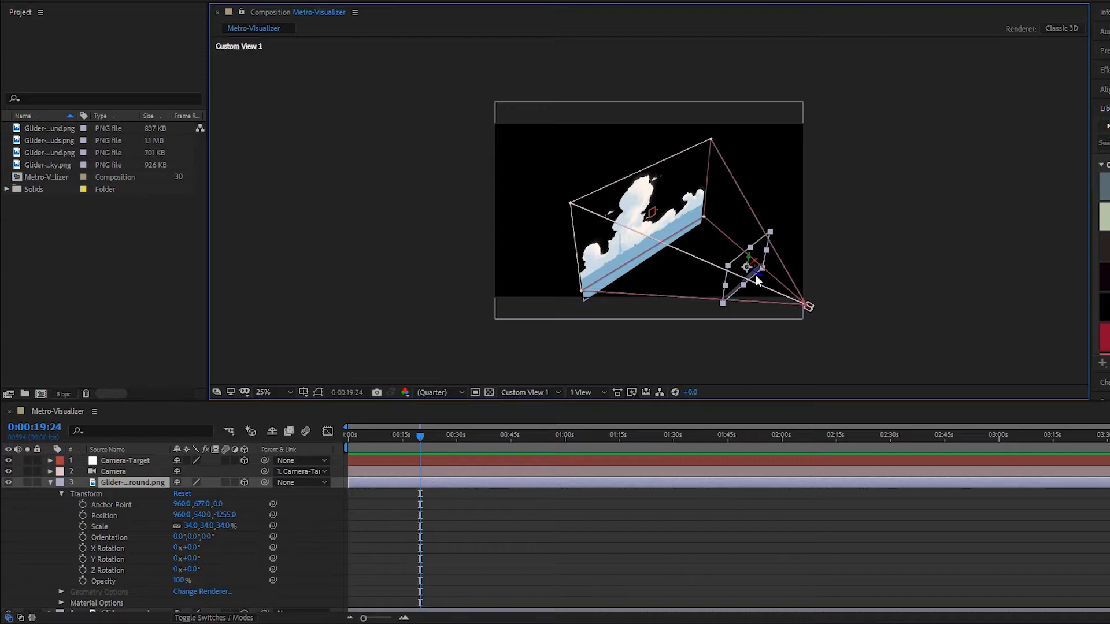
left_click(132, 462)
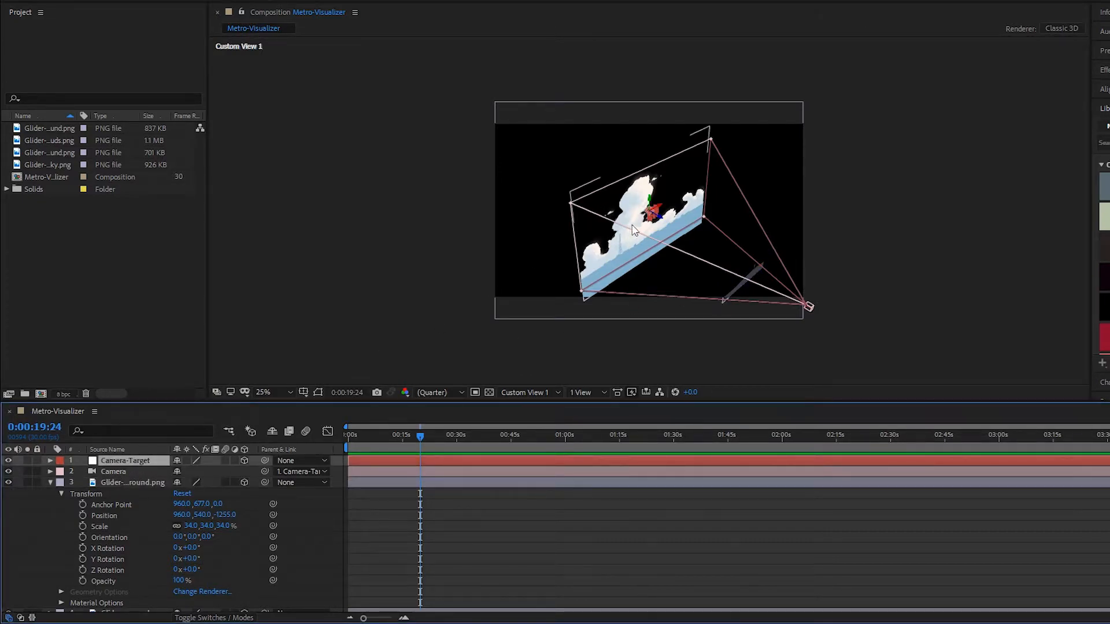
left_click_drag(662, 217, 725, 265)
key("comma")
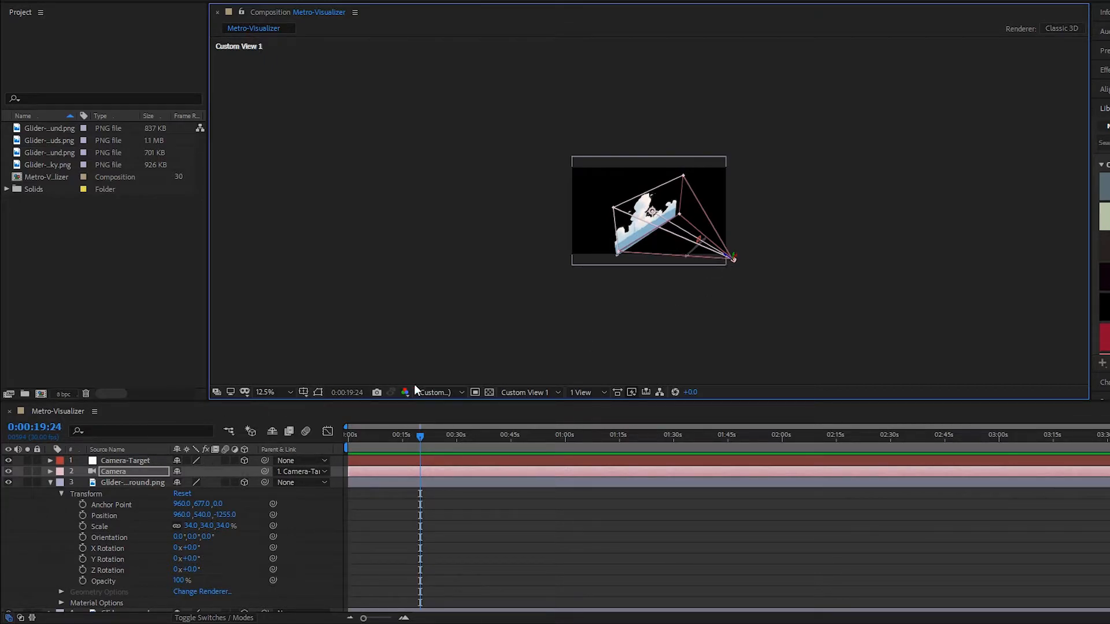
- Return to the Active Camera view and preview the motion with the repositioned Camera-Target null
left_click(528, 393)
left_click(525, 406)
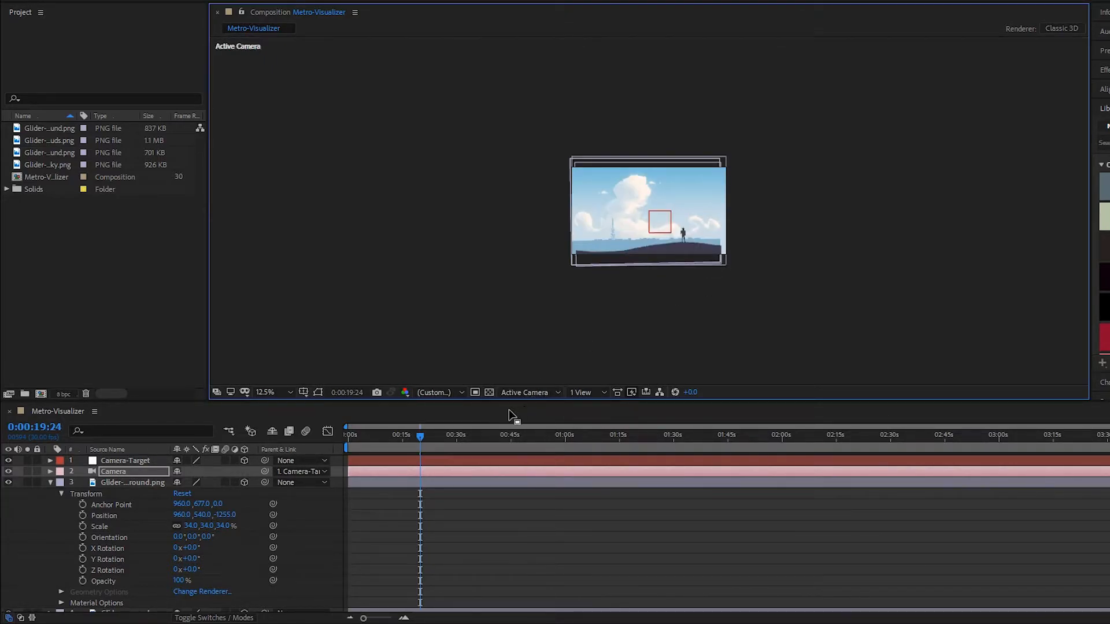
scroll(651, 211, "up", 2)
key("space")
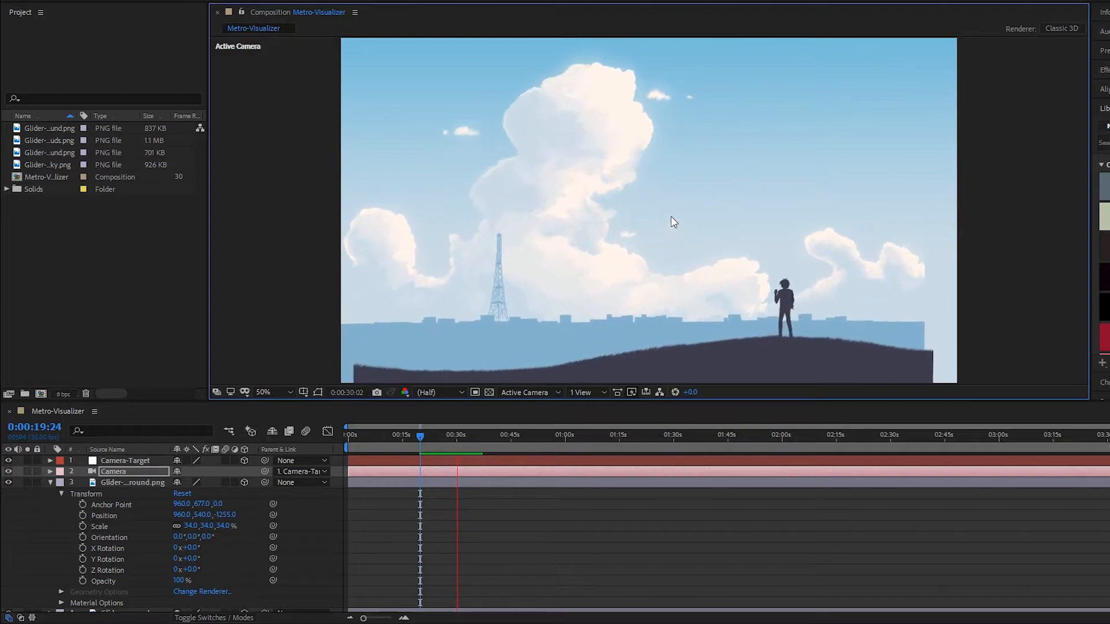
key("space")
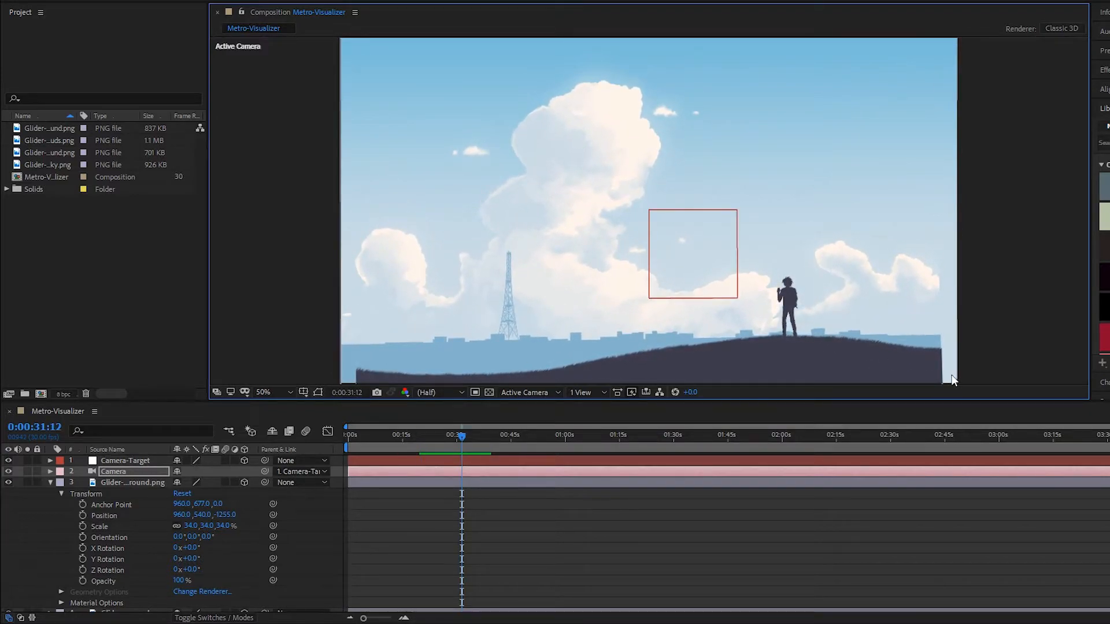
- Set the foreground layer's Scale to 37%, preview its edge coverage and collapse the layer's properties
left_click(937, 358)
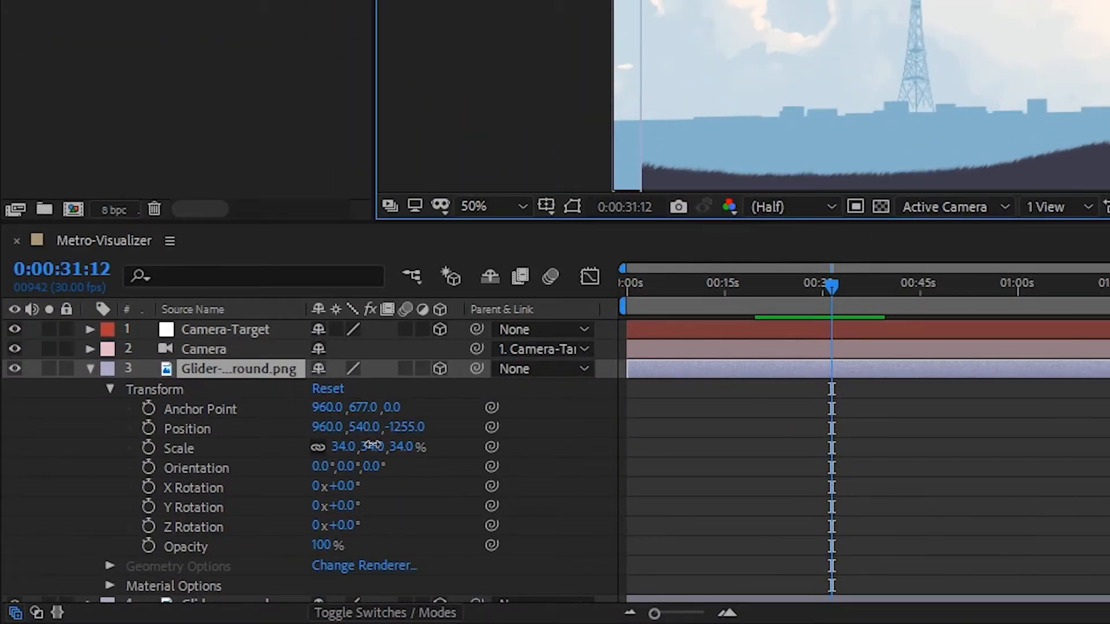
left_click(207, 526)
left_click_drag(375, 446, 377, 450)
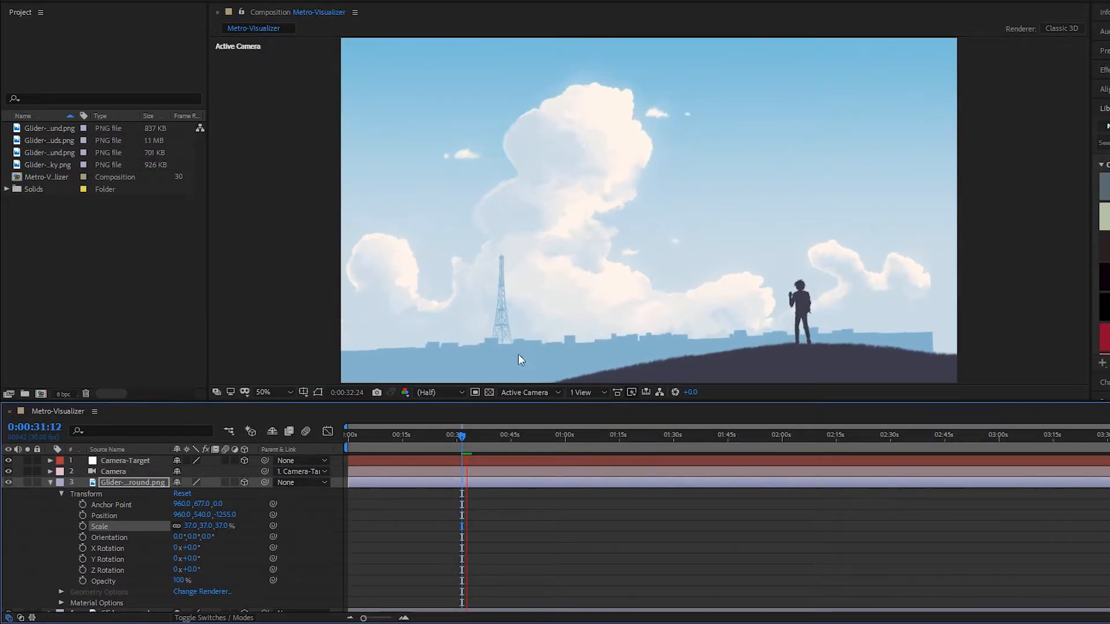
key("space")
scroll(587, 302, "down", 2)
key("space")
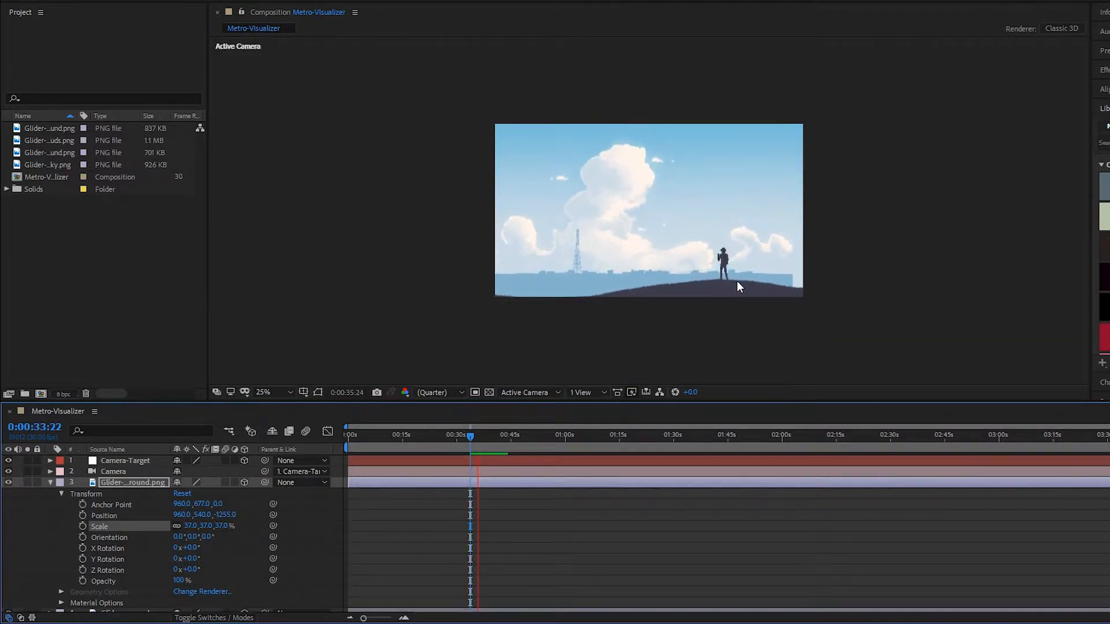
key("space")
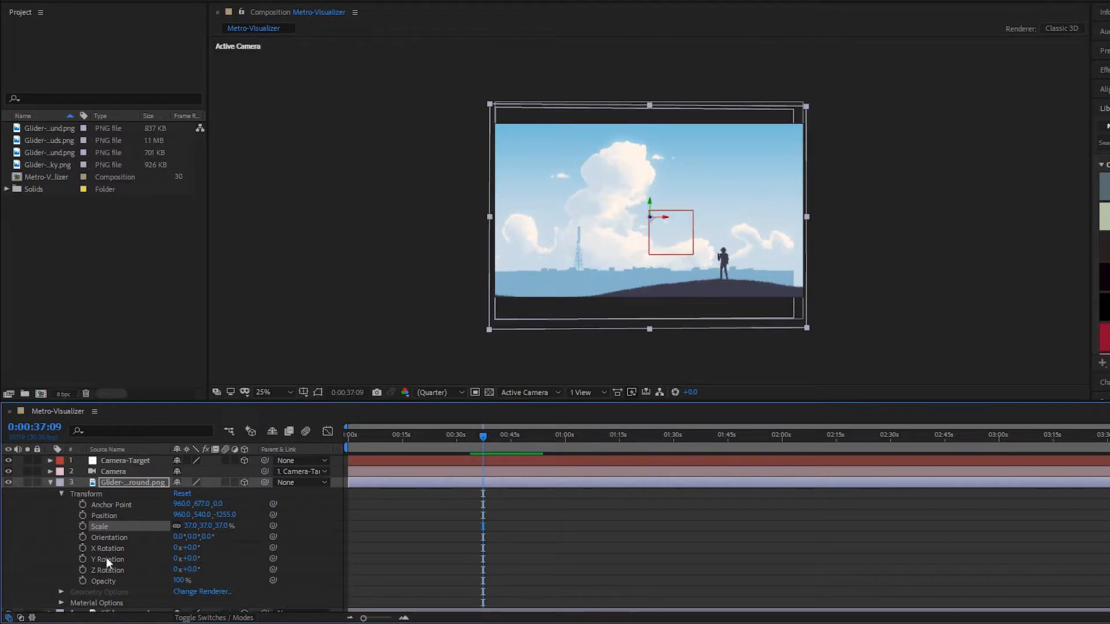
left_click(62, 494)
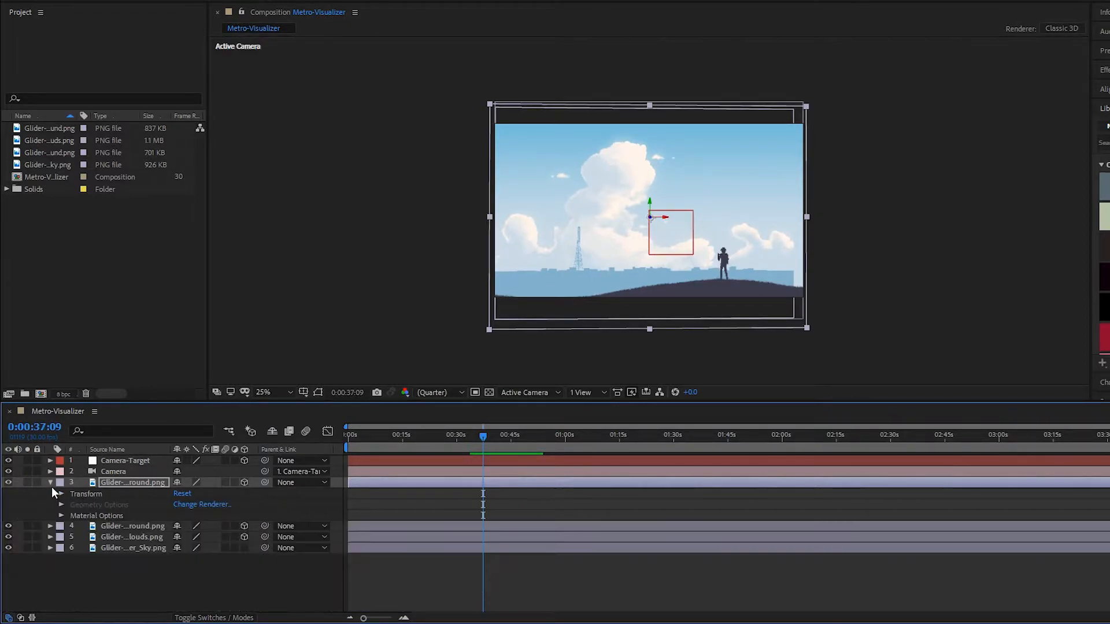
left_click(50, 482)
- In Custom View 3, move the city skyline layer (layer 4) forward in depth to just behind the foreground layer
left_click(511, 392)
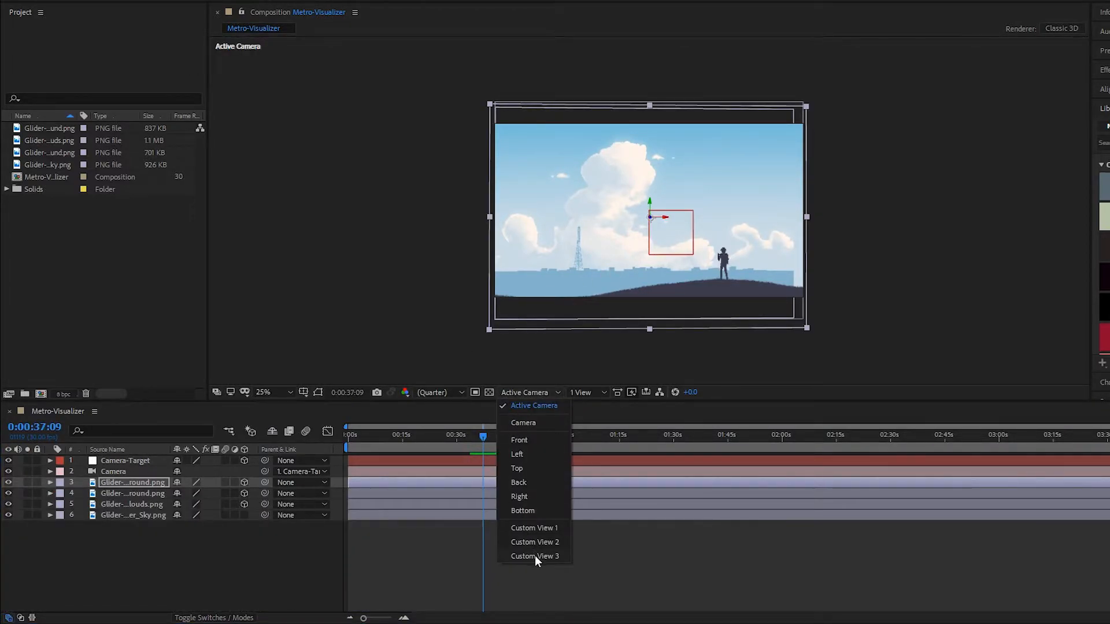
left_click(536, 556)
left_click(670, 261)
left_click_drag(639, 217, 523, 317)
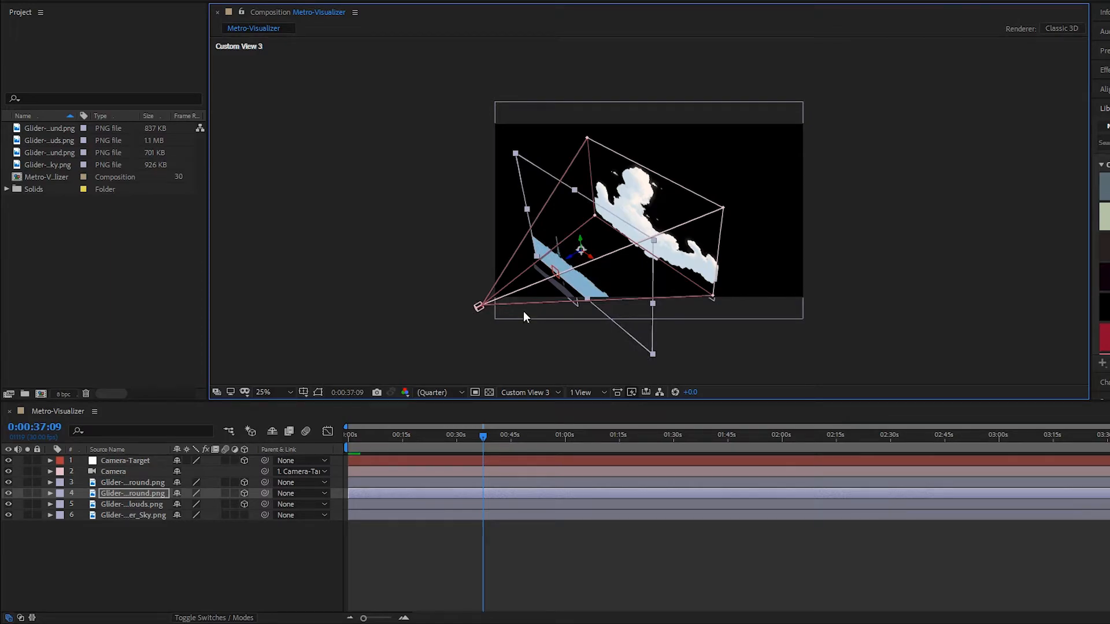
- Move the clouds layer forward in depth to about Z -550, behind the skyline, and preview it through the Active Camera
left_click(633, 231)
left_click_drag(631, 231, 580, 291)
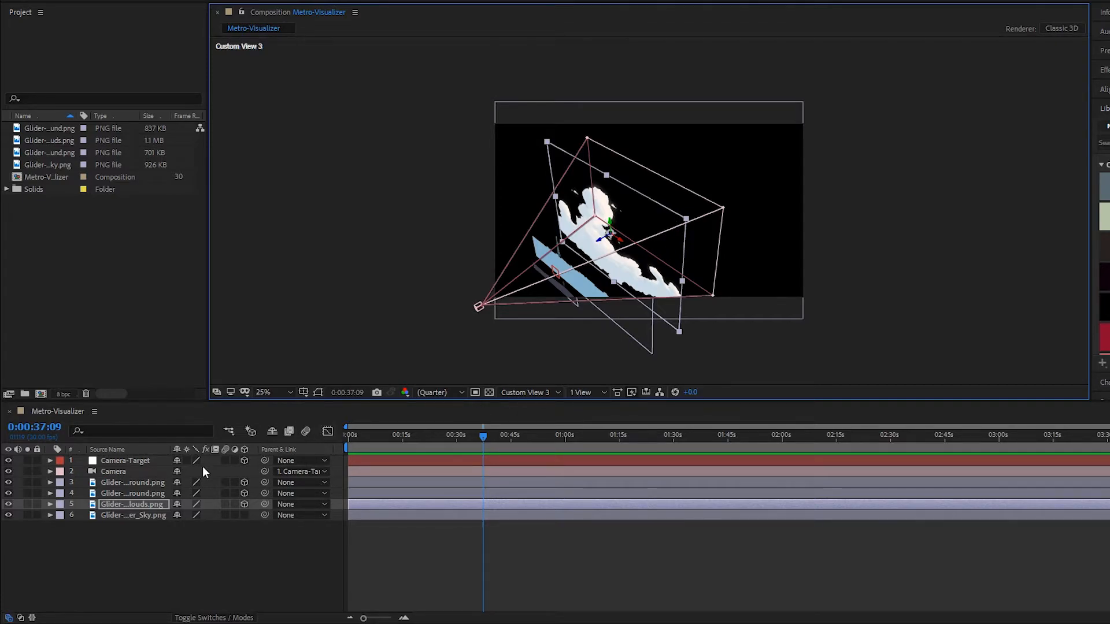
left_click(521, 388)
left_click(523, 408)
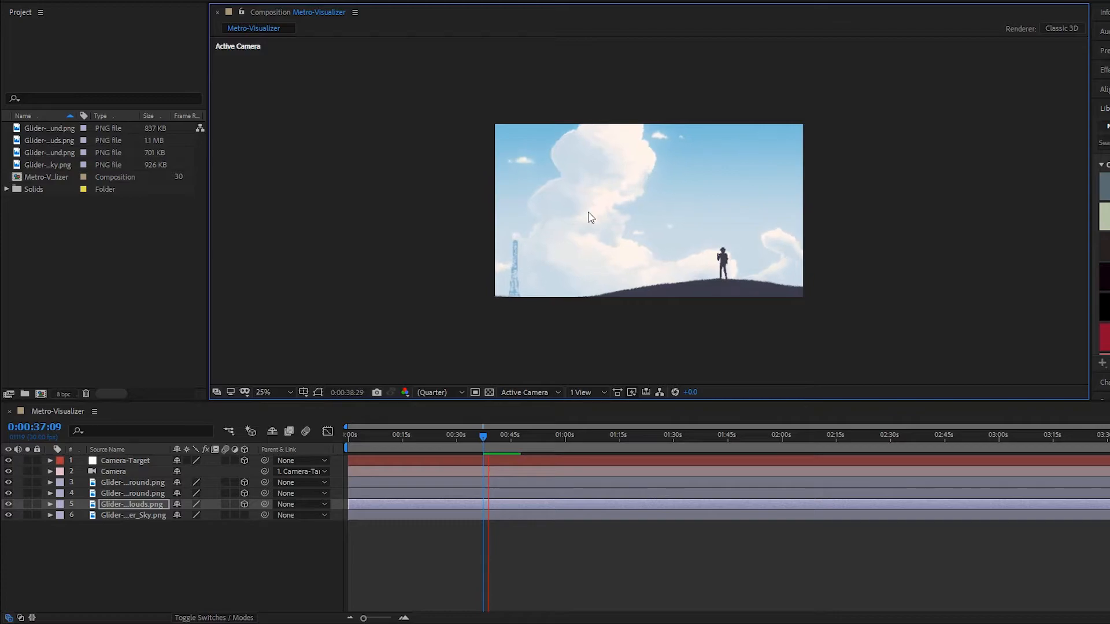
key("space")
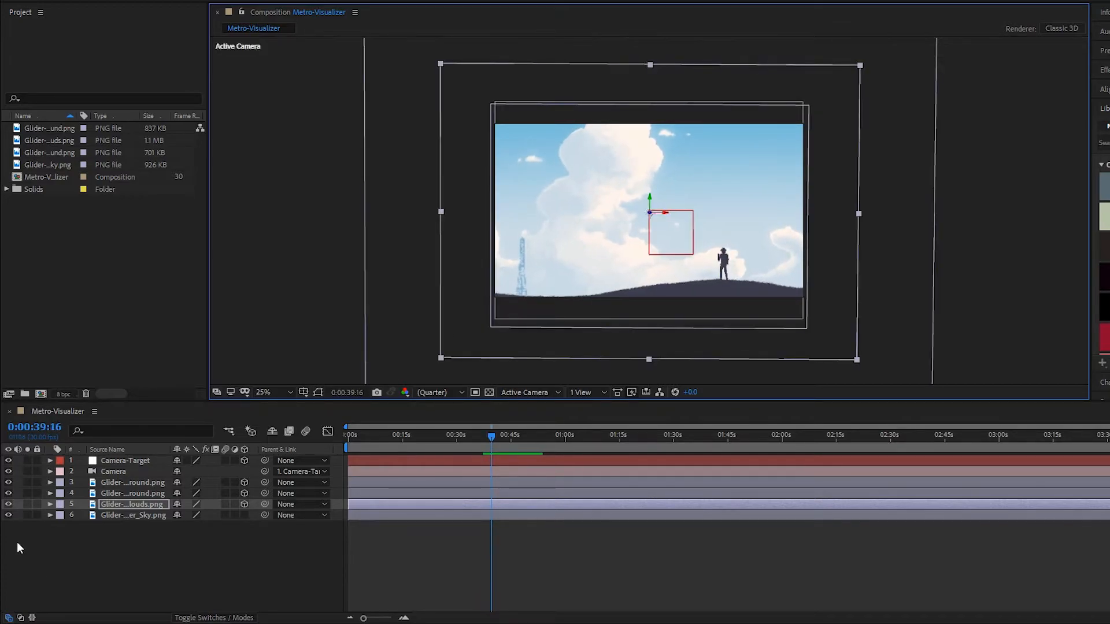
- Set the clouds layer's Scale to 79%, preview its edge coverage and collapse the layer's properties
left_click(50, 504)
left_click(61, 515)
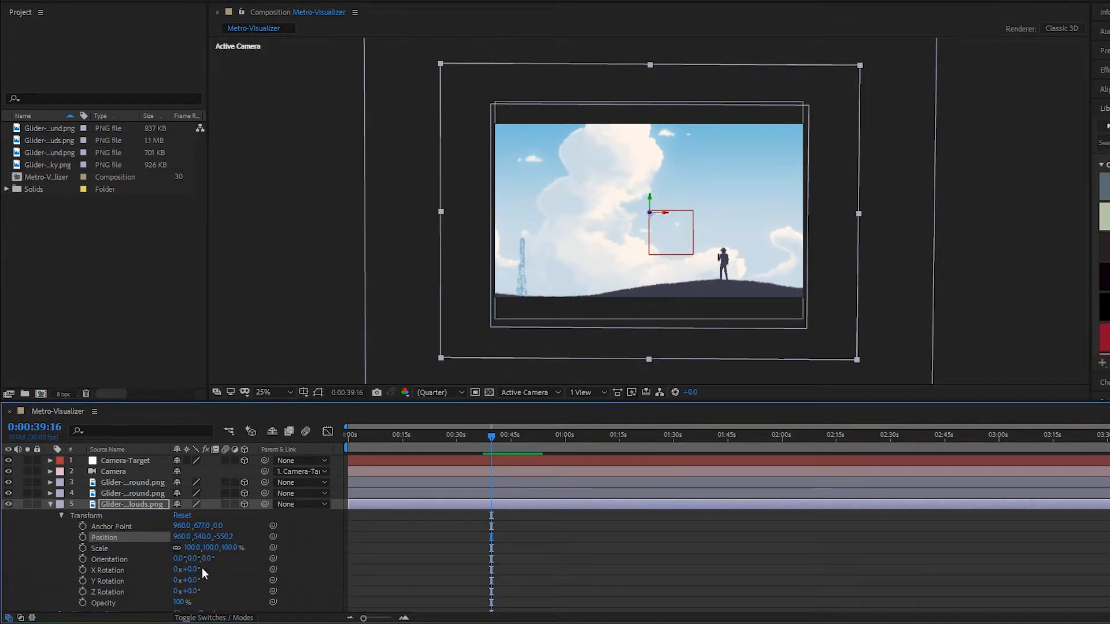
left_click_drag(228, 548, 218, 548)
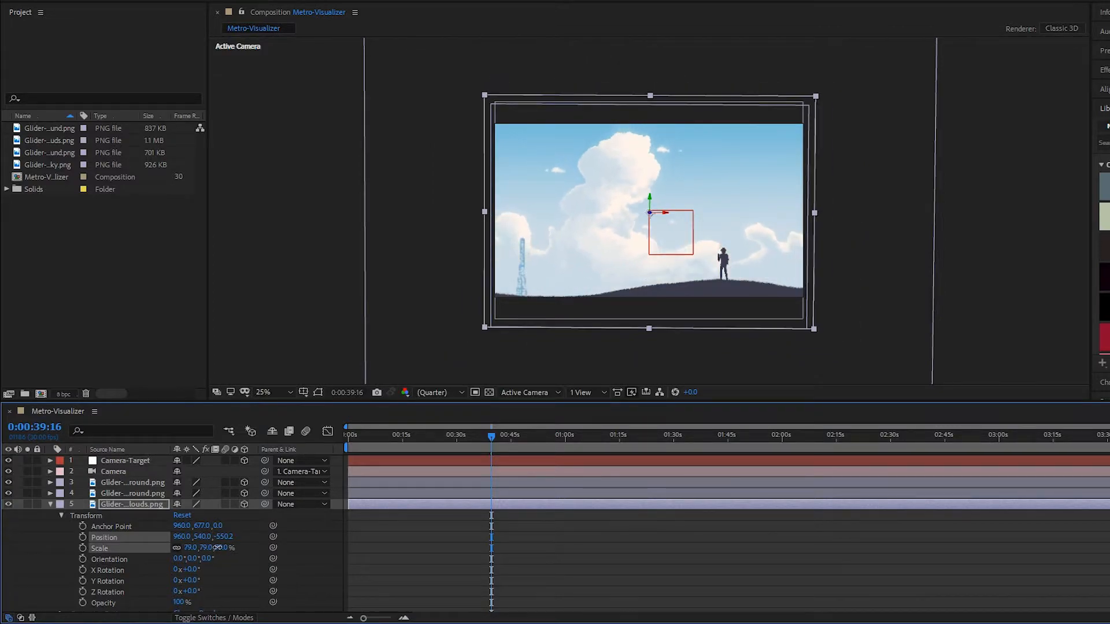
key("space")
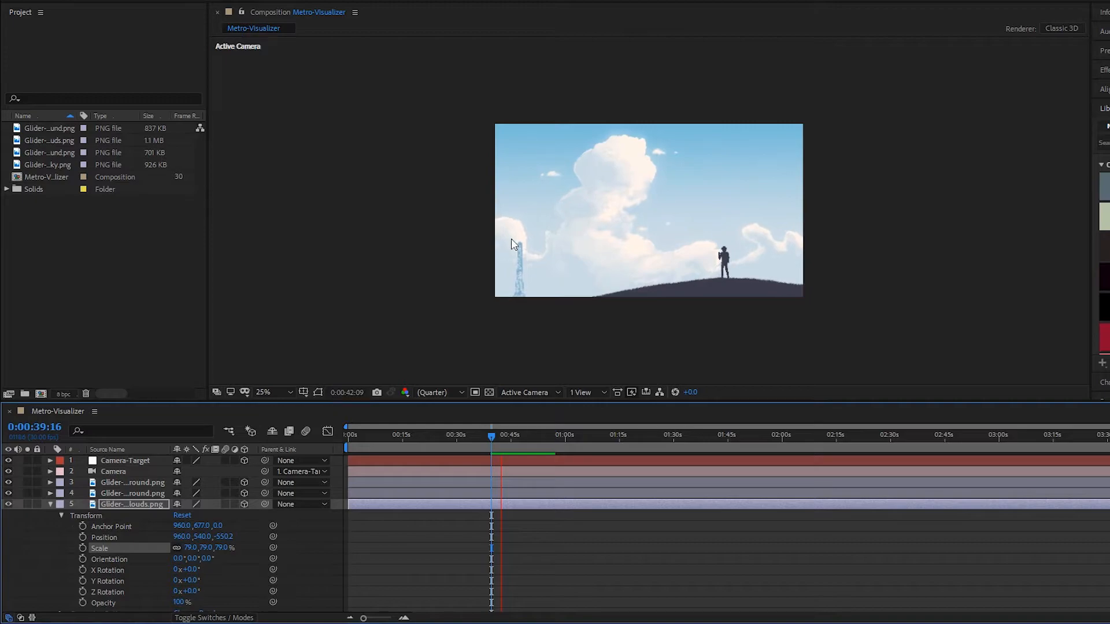
key("space")
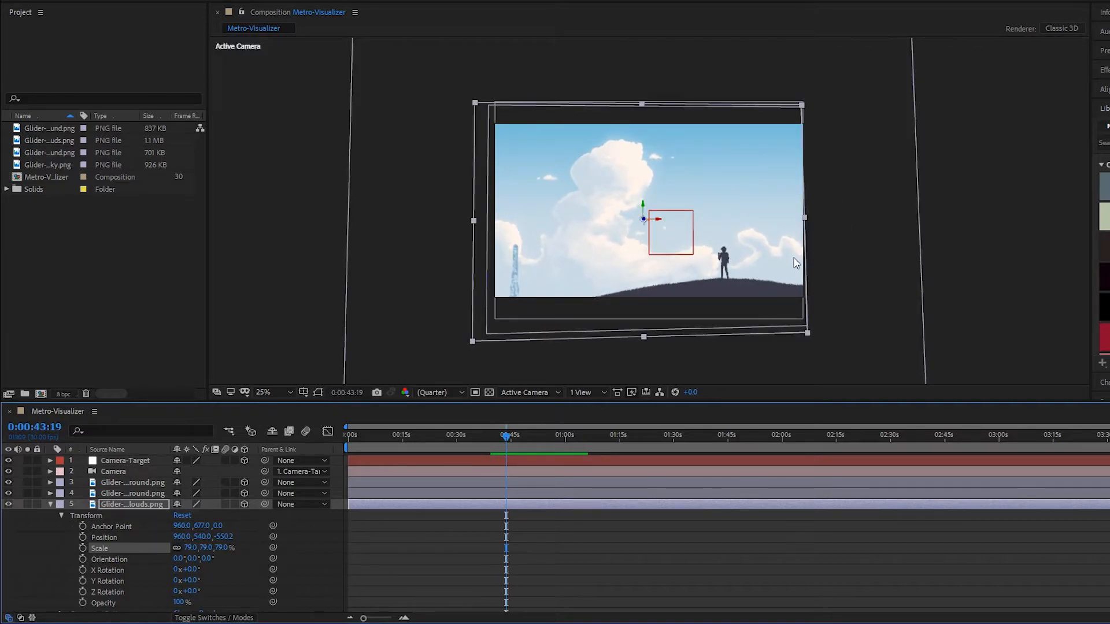
left_click(60, 513)
left_click(51, 504)
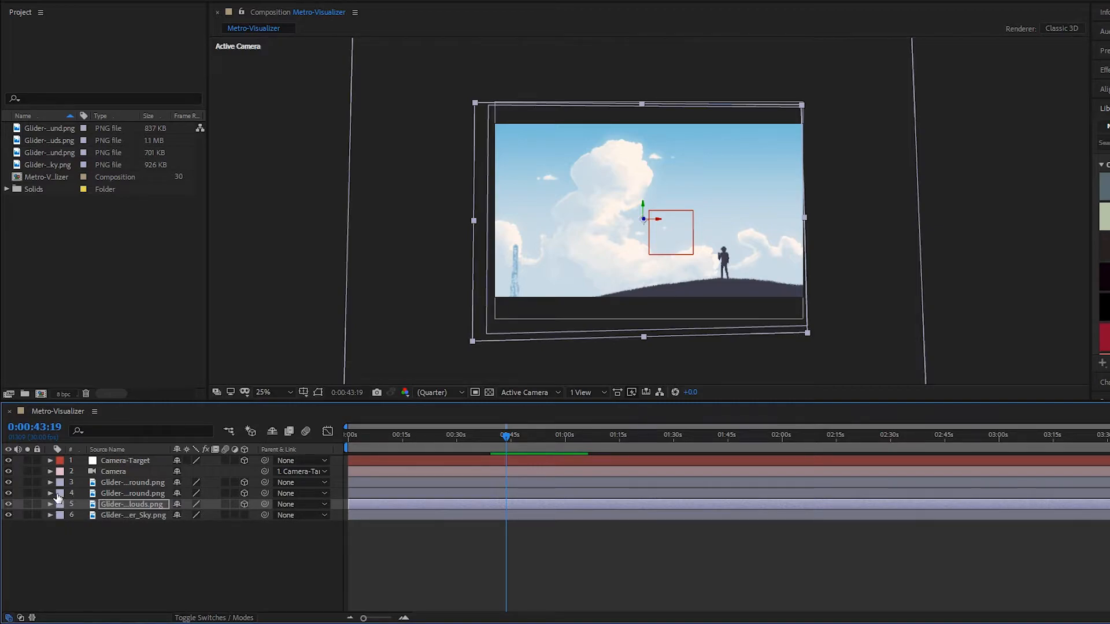
- Set the city skyline layer's (layer 4) Scale to 56% and preview its edge coverage
left_click(51, 493)
left_click(61, 505)
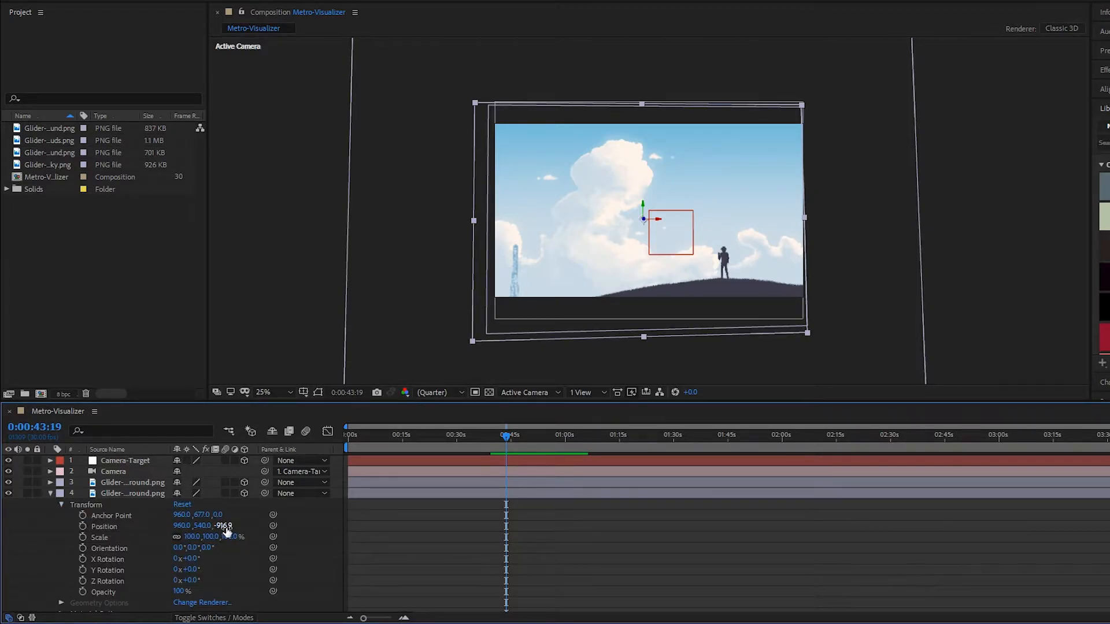
left_click_drag(233, 537, 200, 537)
key("space")
key("space")
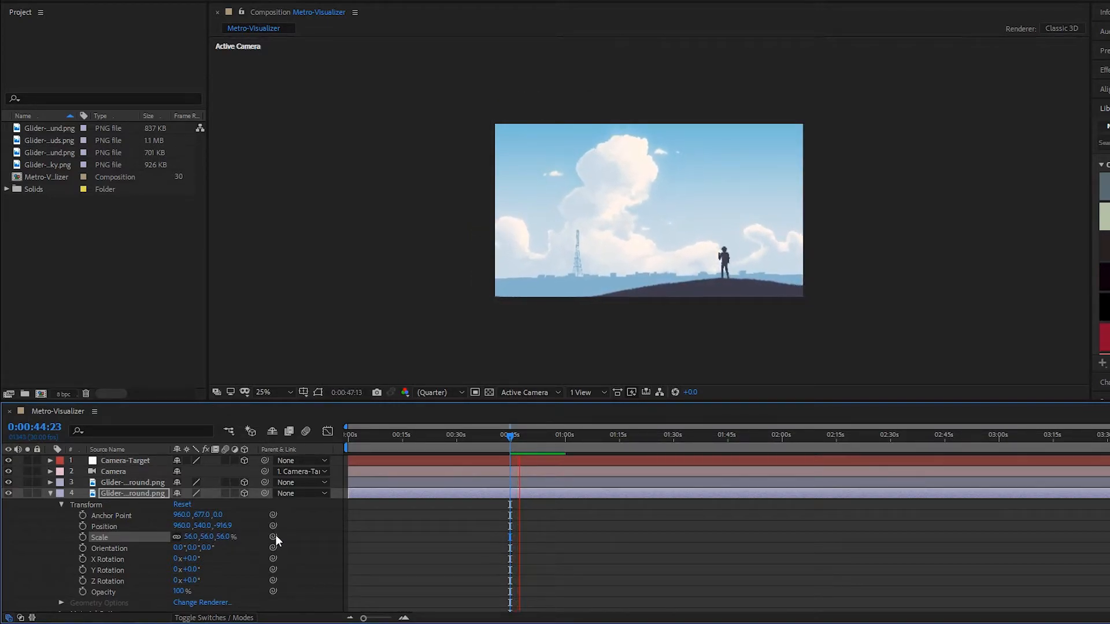
key("space")
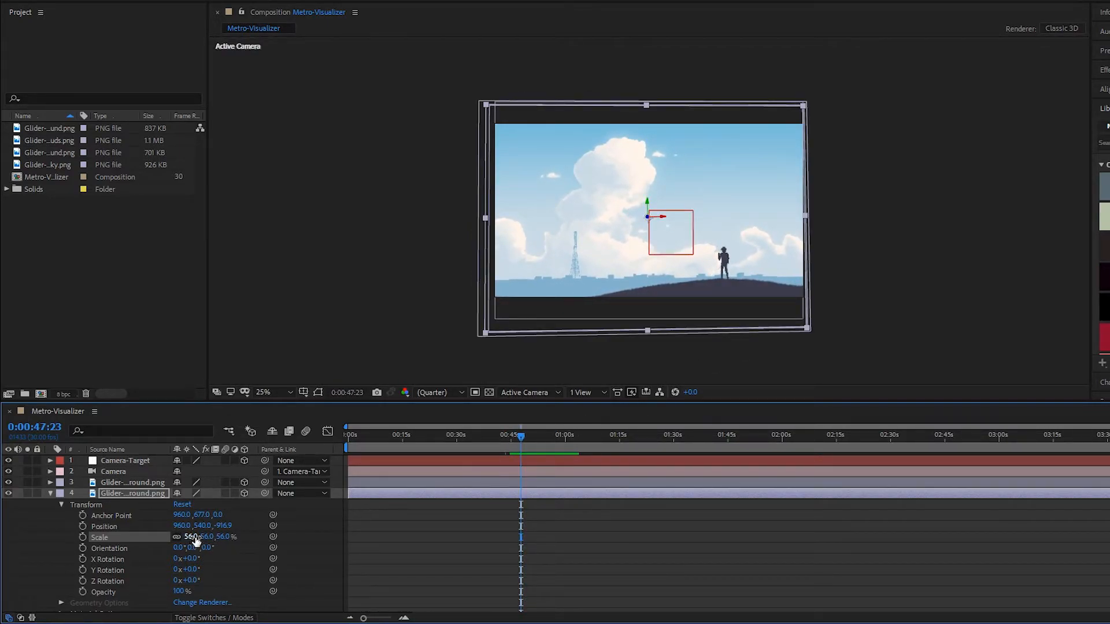
- Set the city skyline layer's Scale to 63%, preview the motion and collapse the layer's properties
left_click_drag(190, 537, 196, 537)
key("space")
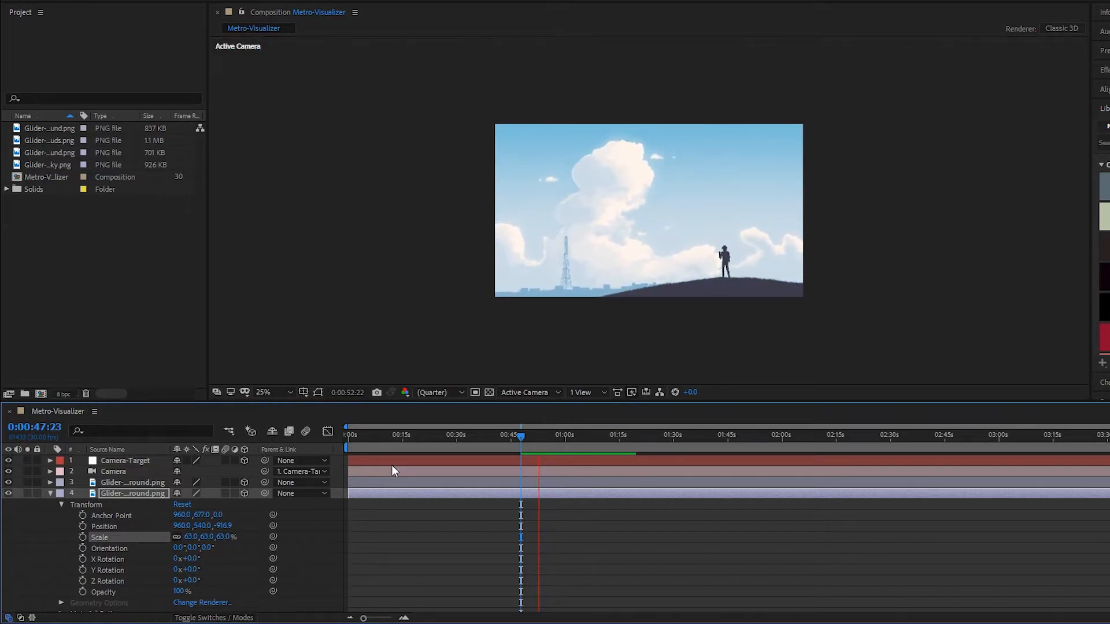
key("space")
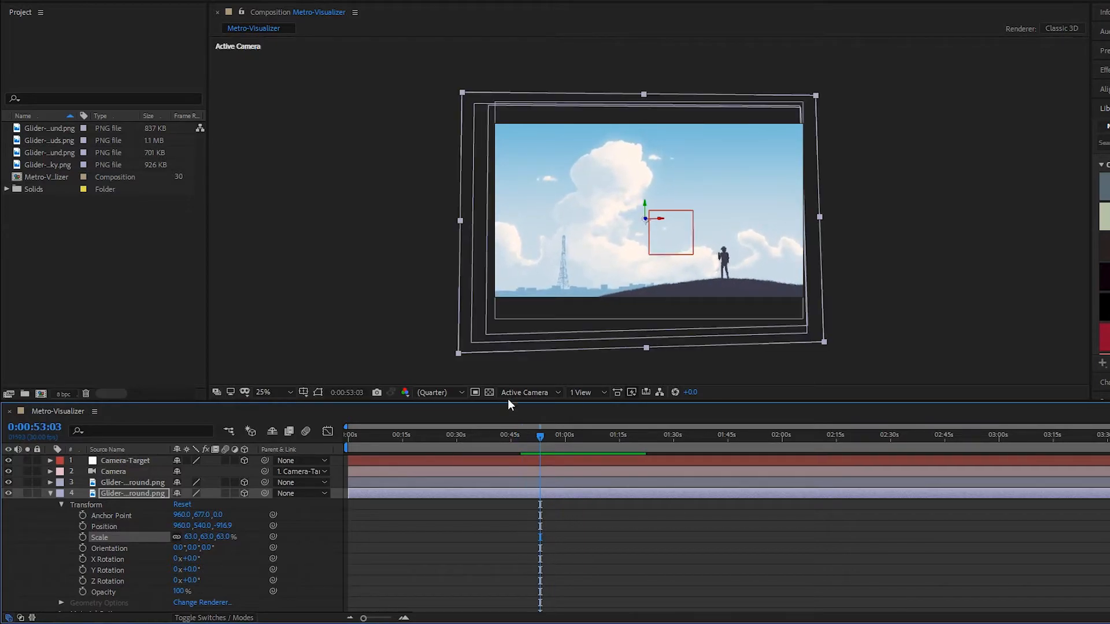
left_click(60, 503)
left_click(50, 494)
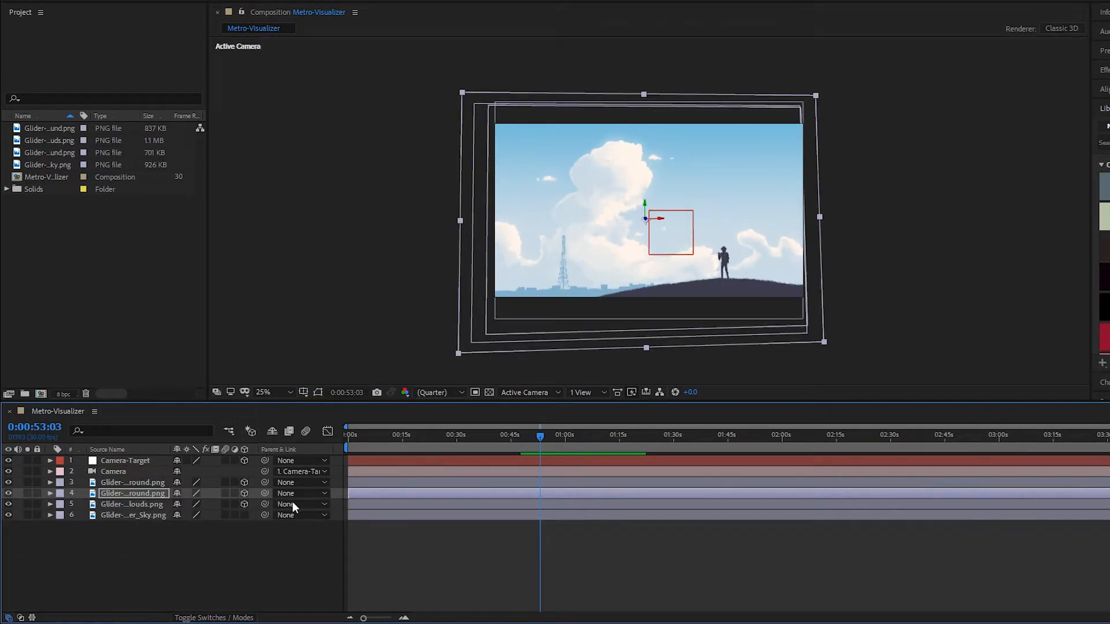
- Change the Camera-Target null's Orientation expression to wiggle(10,2) and preview the motion from the start of the composition
left_click(50, 463)
left_click(60, 473)
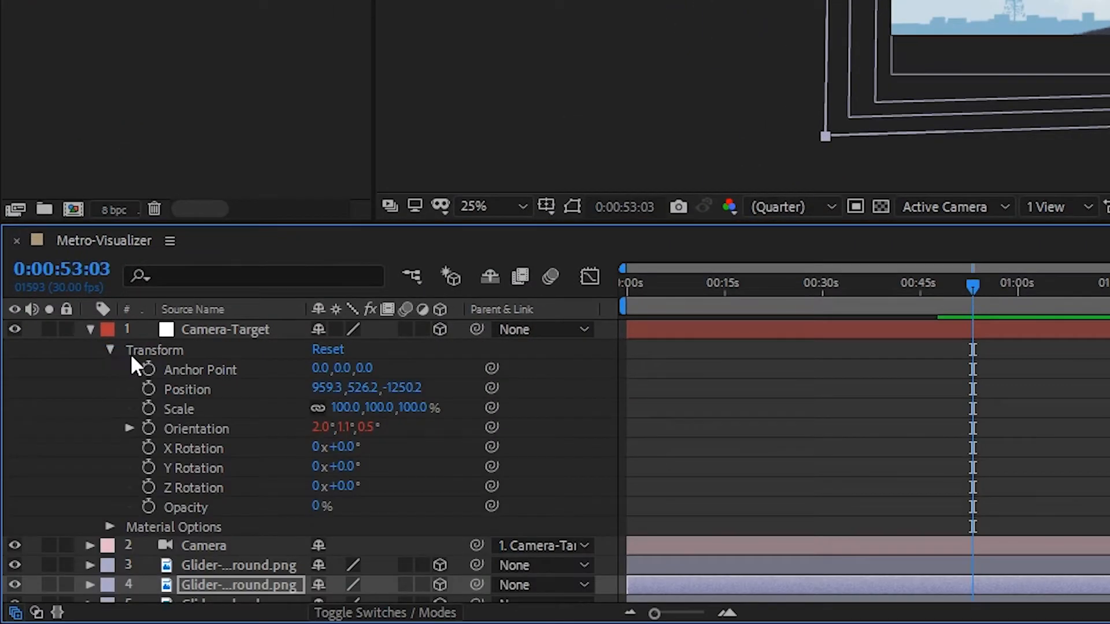
left_click(129, 427)
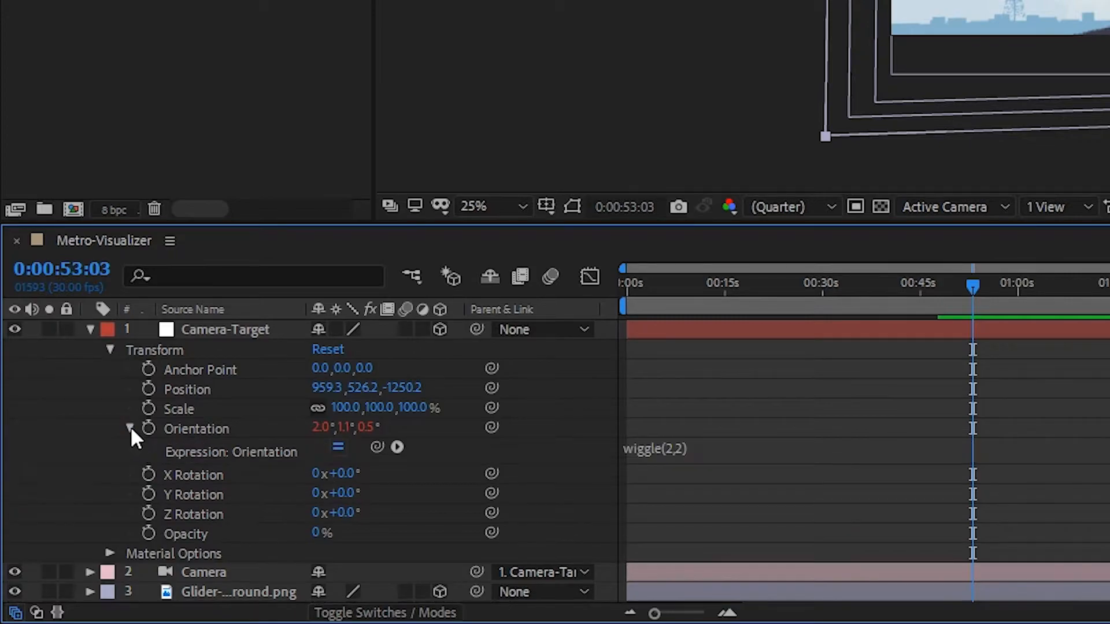
left_click(641, 452)
left_click(678, 446)
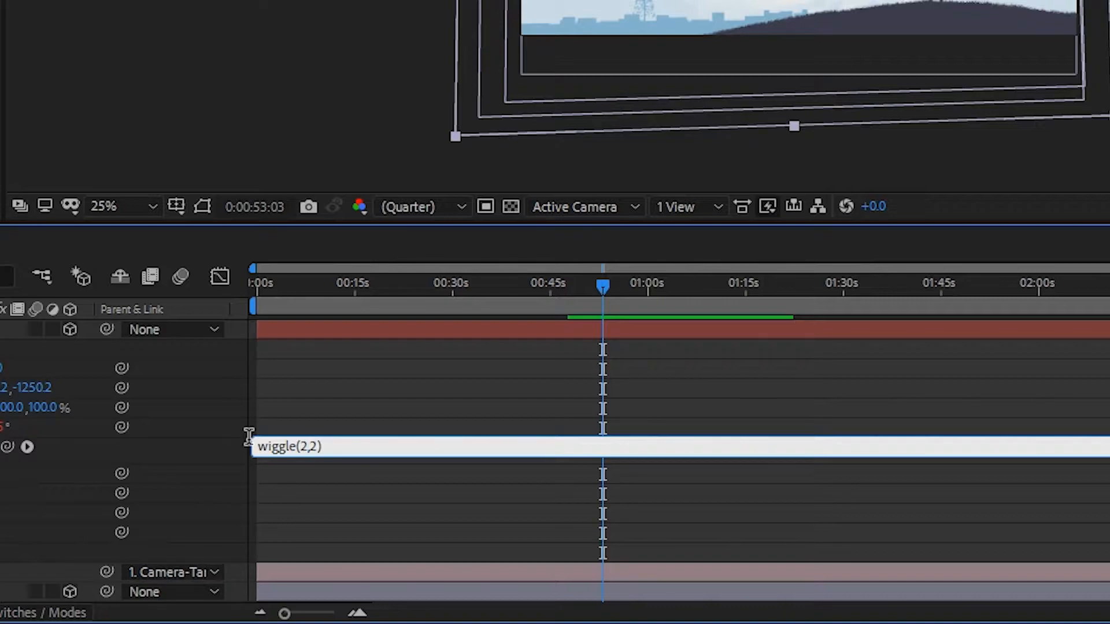
type("10")
left_click_drag(351, 282, 254, 284)
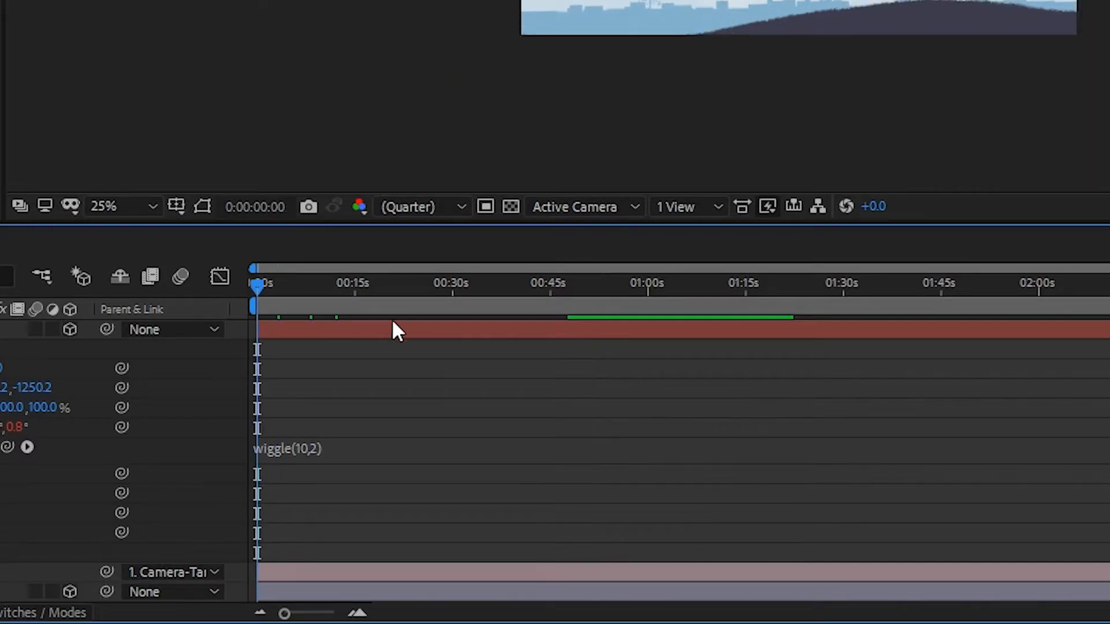
key("space")
- Change the Orientation expression's wiggle amount to 10, giving wiggle(10,10), and preview the shake from the start
left_click(231, 594)
left_click(257, 591)
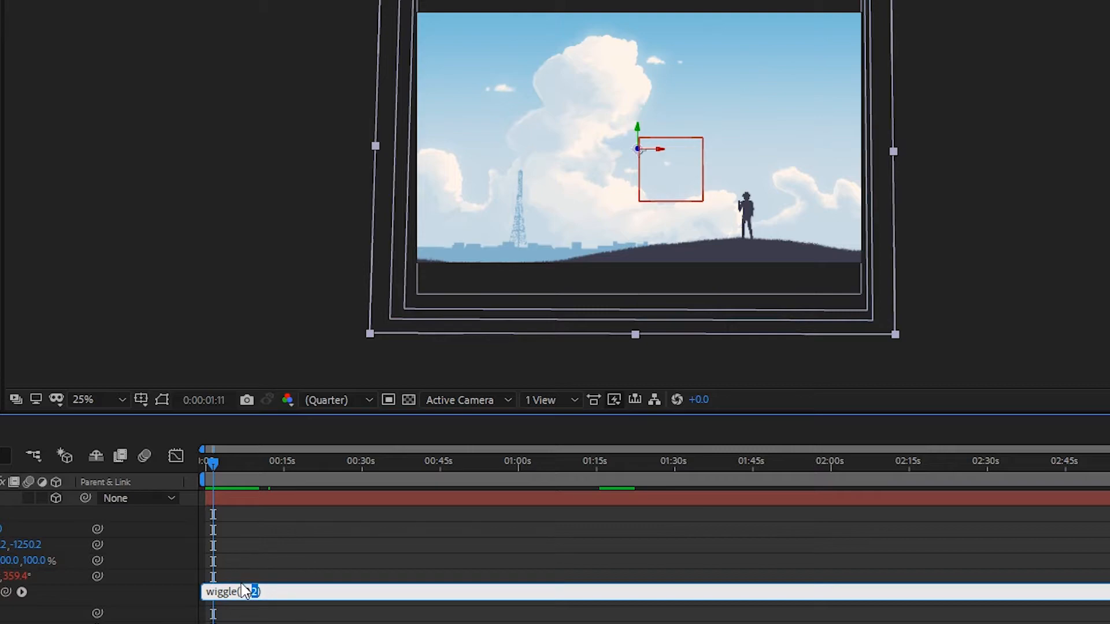
type("10")
left_click(206, 461)
key("space")
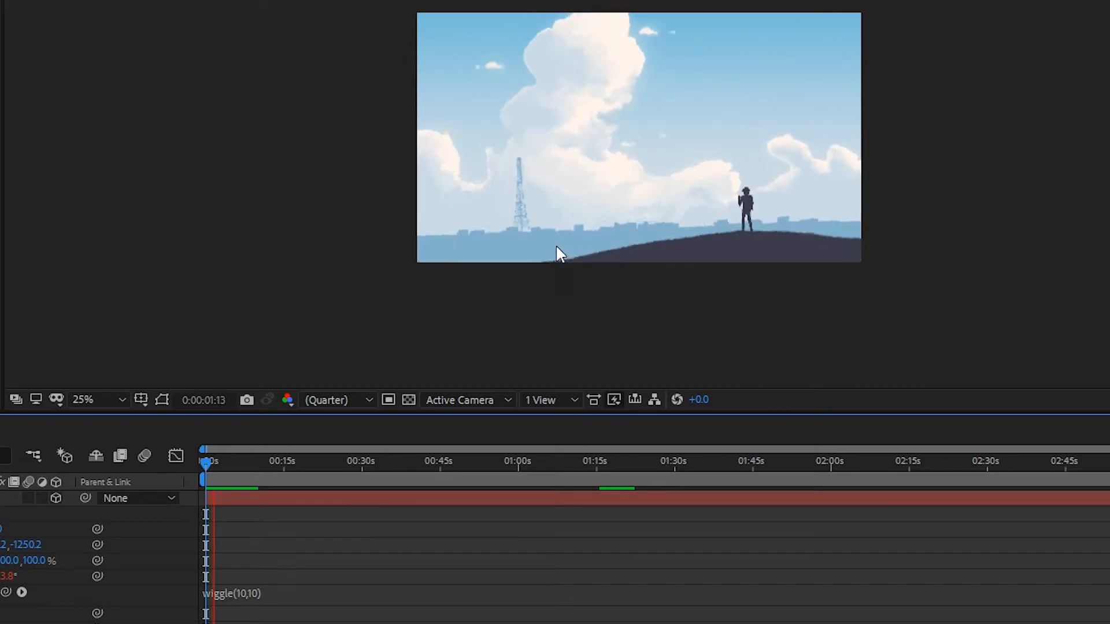
key("space")
- Lower the Orientation expression's wiggle frequency to 1, giving wiggle(1,10), and preview the motion from the start
left_click(242, 592)
left_click(243, 592)
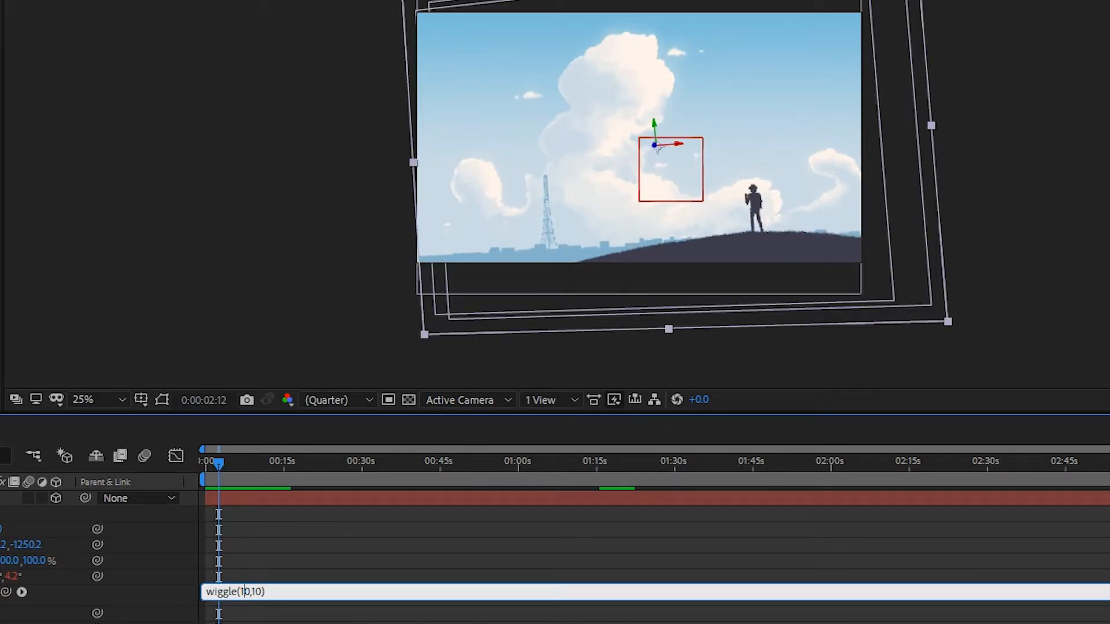
left_click_drag(214, 477, 187, 466)
key("space")
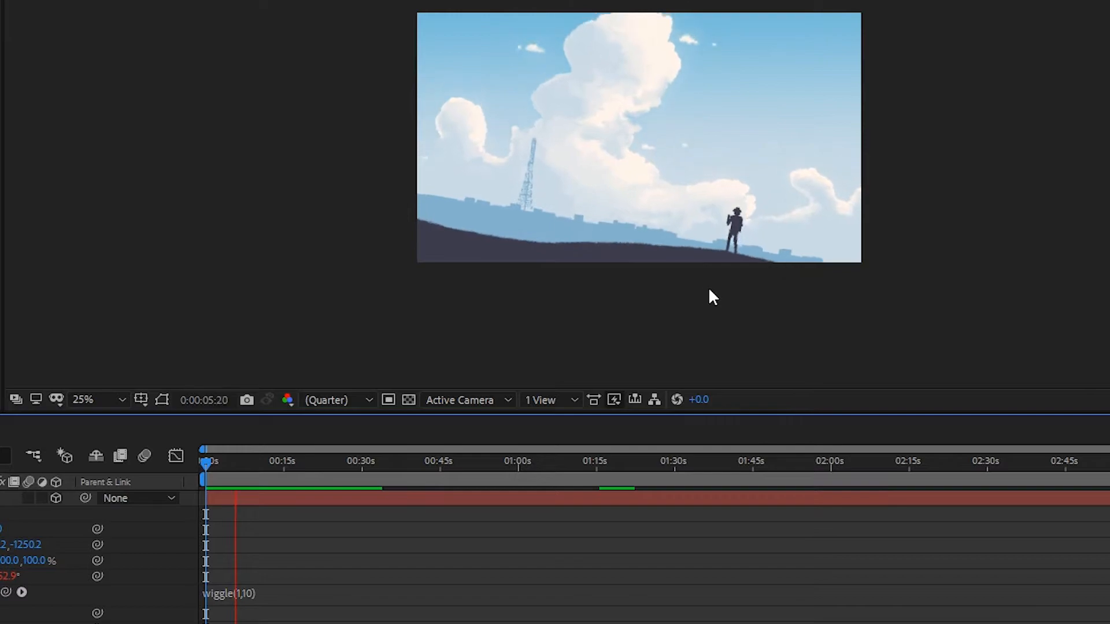
key("space")
- Add a third argument of 5 to the Orientation expression, giving wiggle(1,10,5), and preview the motion from the start
left_click(243, 599)
left_click(254, 591)
type(",")
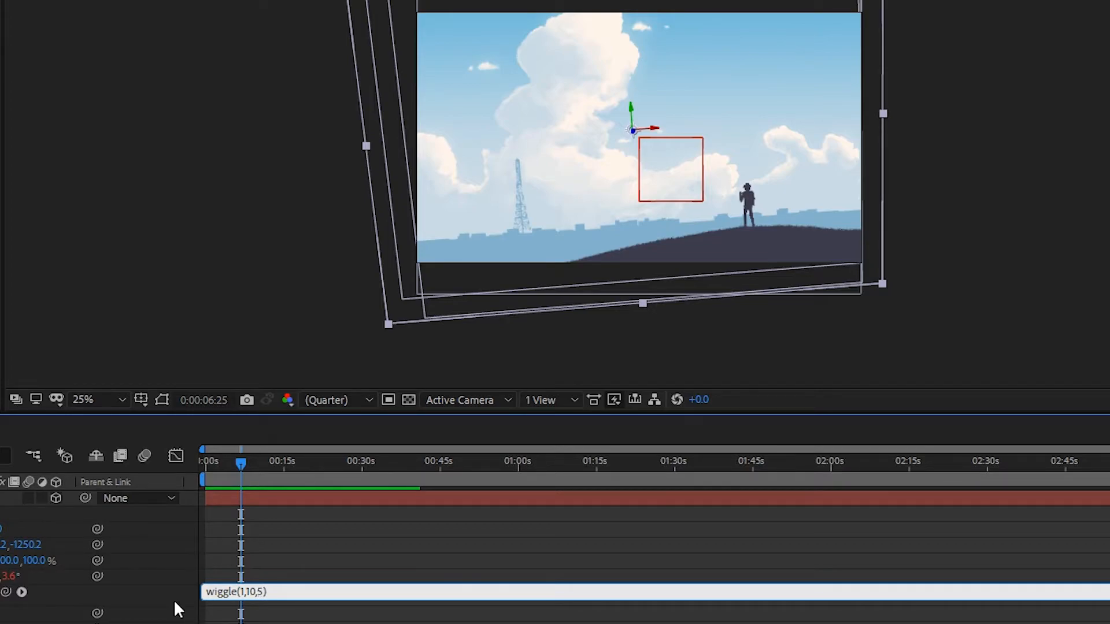
type("5")
left_click(203, 463)
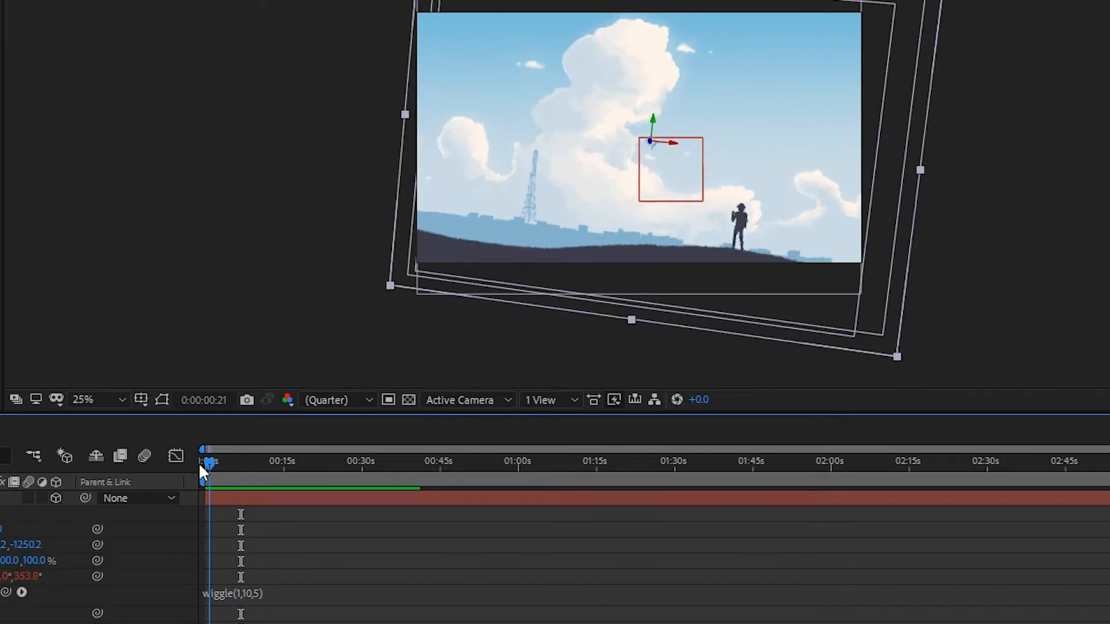
key("space")
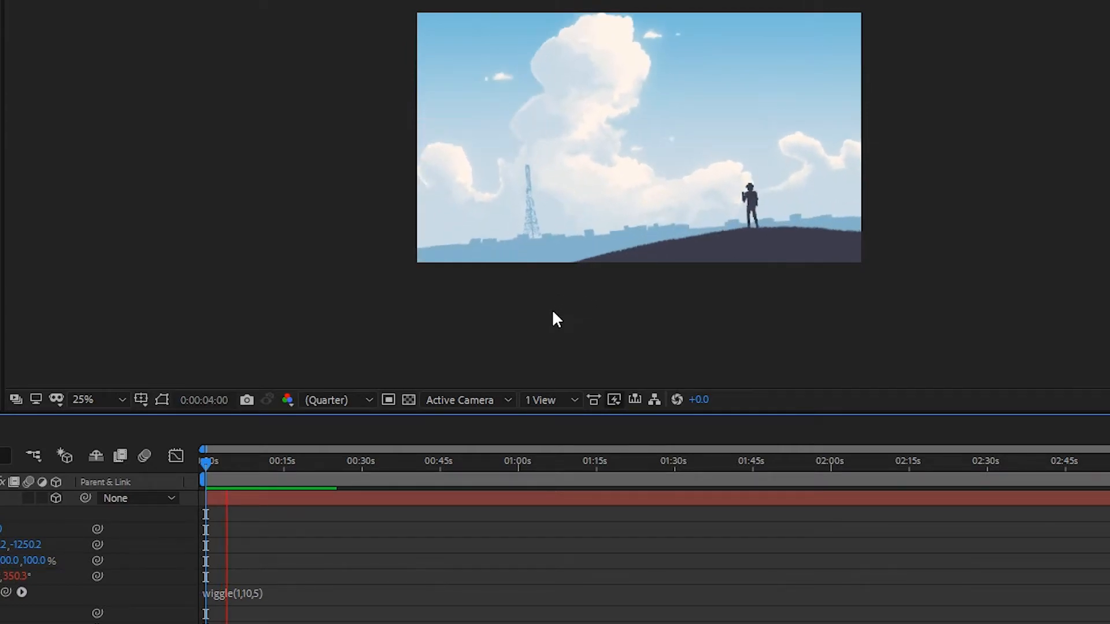
key("space")
- Change the Orientation expression to wiggle(0.5,2,1) and preview the motion, including at 50% magnification
left_click(257, 591)
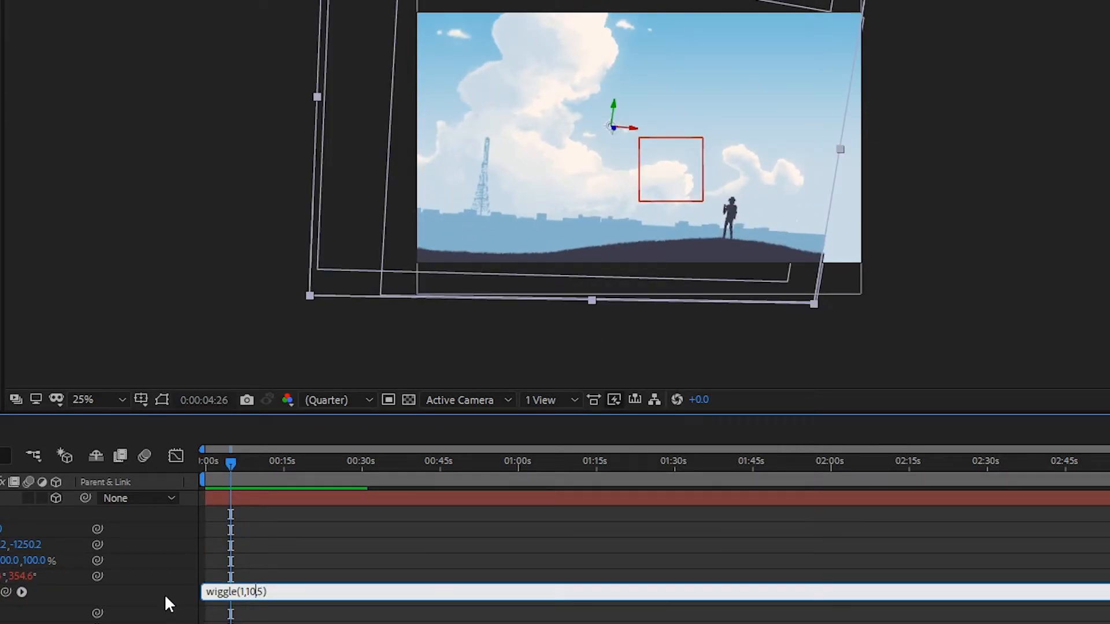
key("shift+Left")
type("0.5,2,1")
left_click_drag(227, 465, 176, 460)
left_click(335, 571)
key("space")
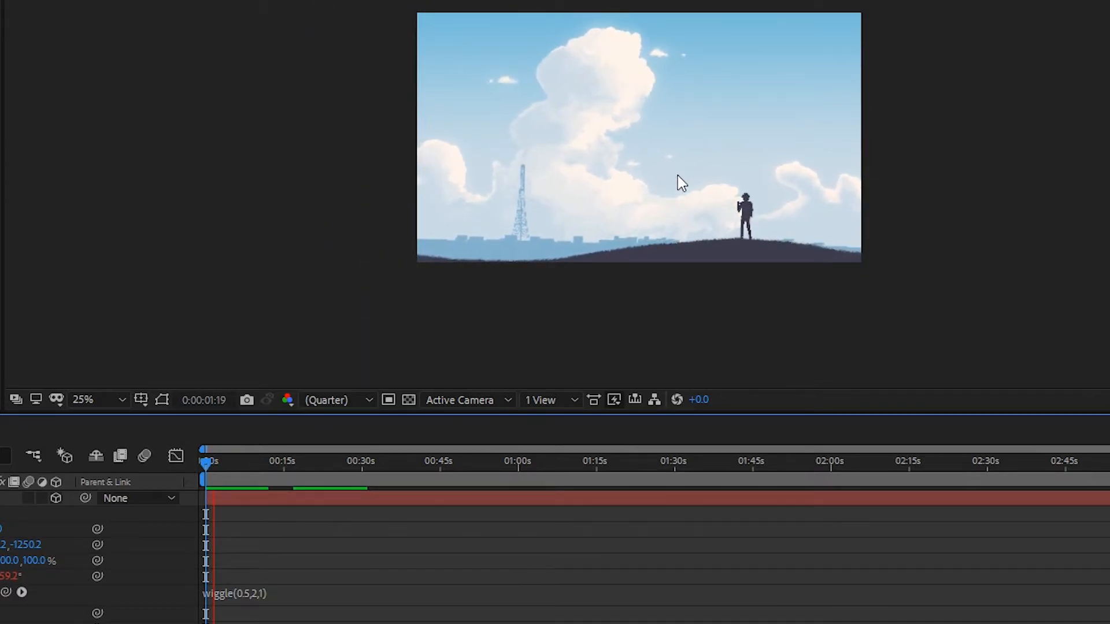
left_click(657, 207)
scroll(657, 206, "up", 2)
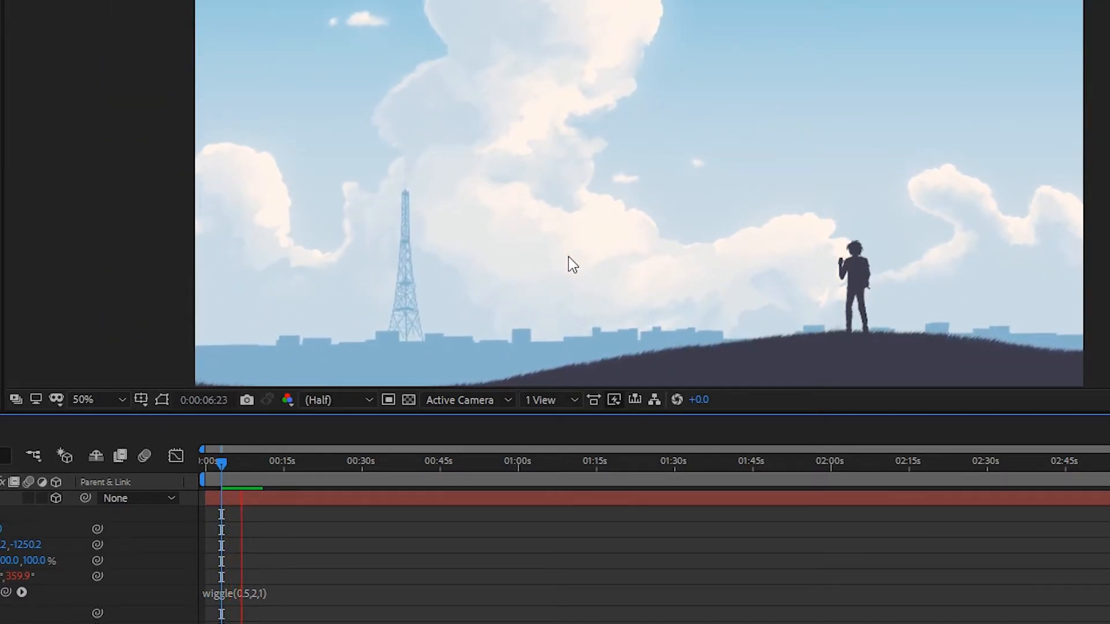
- Set the Orientation expression to wiggle(0.5,2,2), preview the motion and collapse the Camera-Target null's properties
left_click(258, 591)
left_click(260, 592)
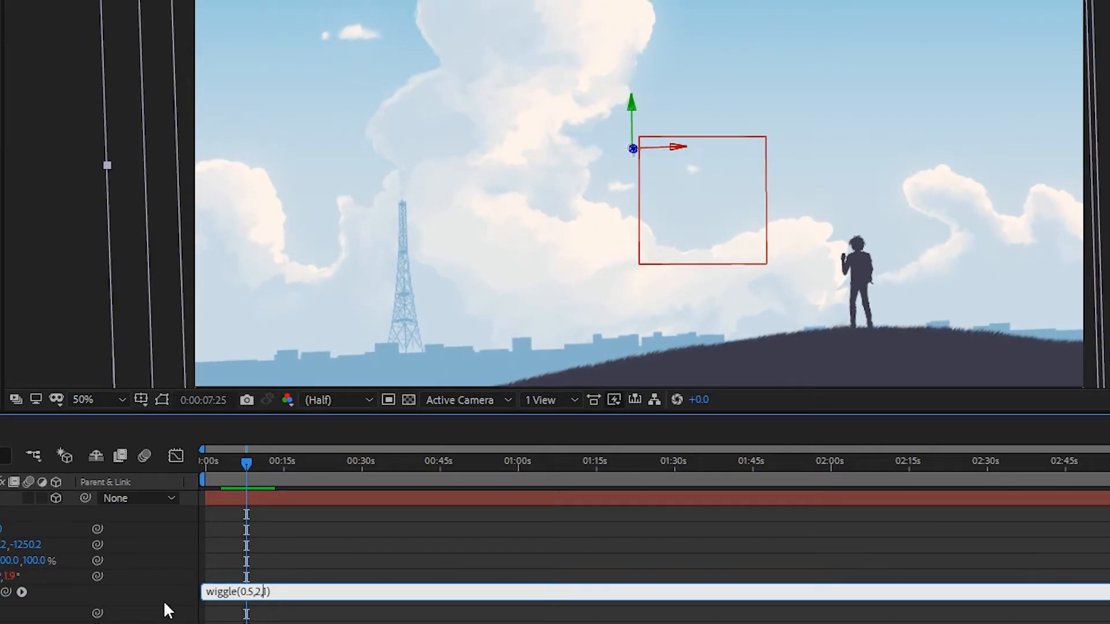
type("2")
key("Delete")
left_click(212, 460)
key("space")
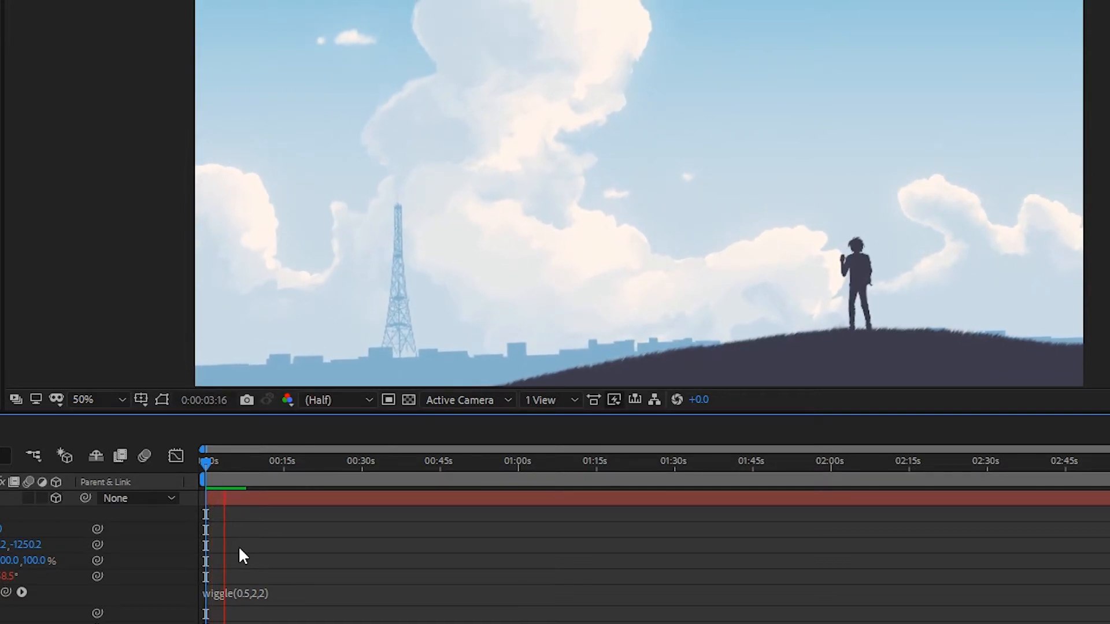
key("space")
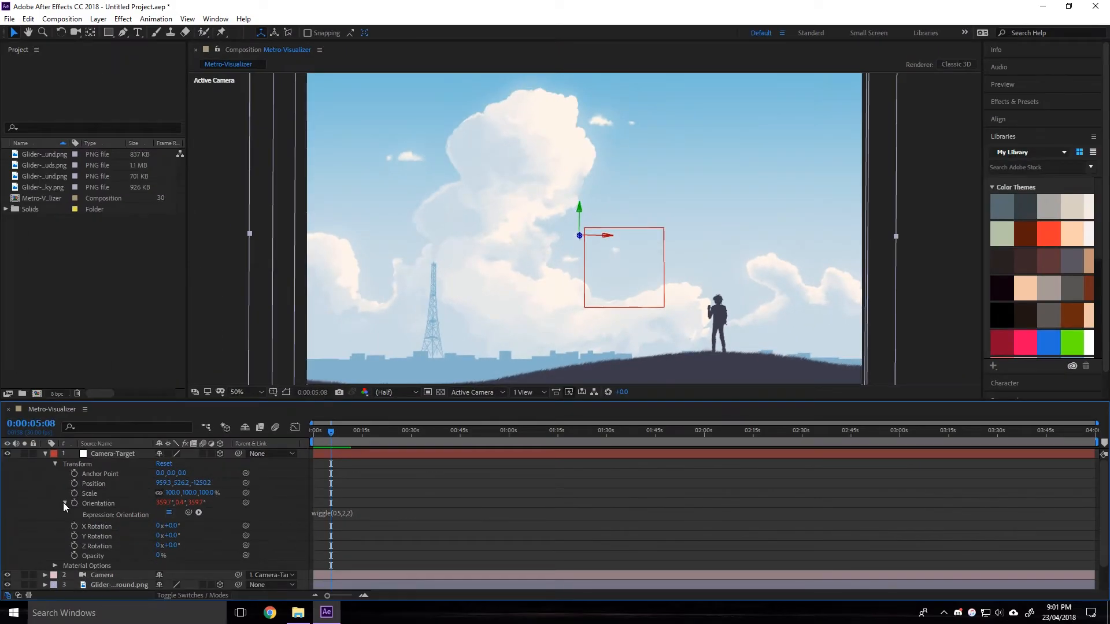
left_click(64, 503)
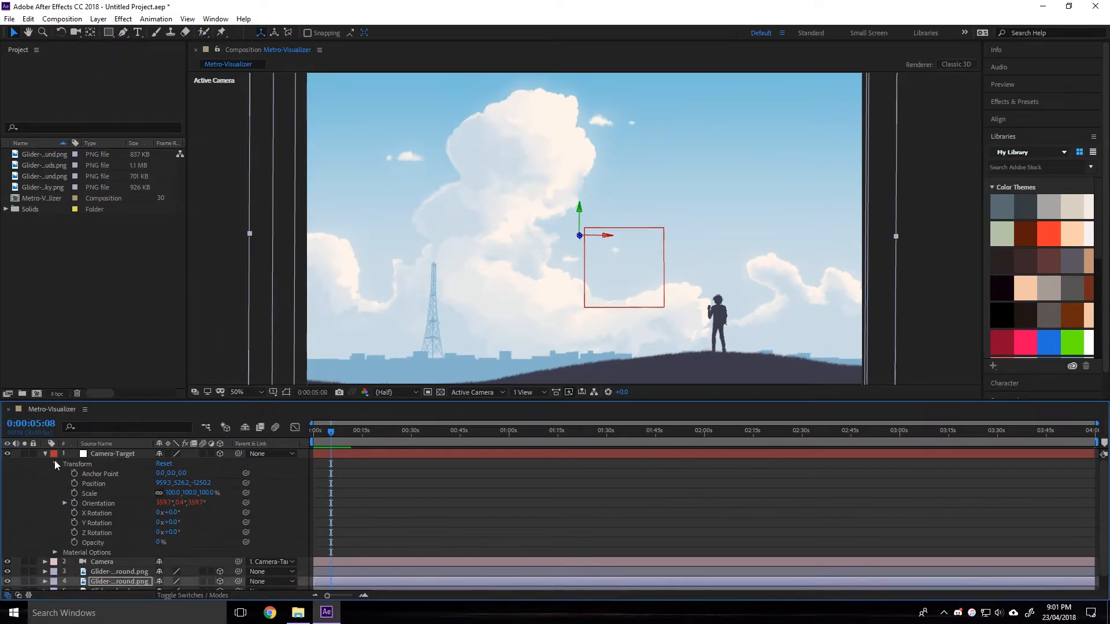
left_click(55, 463)
left_click(45, 455)
- In Custom View 1, move the front Glider foreground layer in depth to about Z -1510.7 and adjust the camera's position slightly
left_click(110, 473)
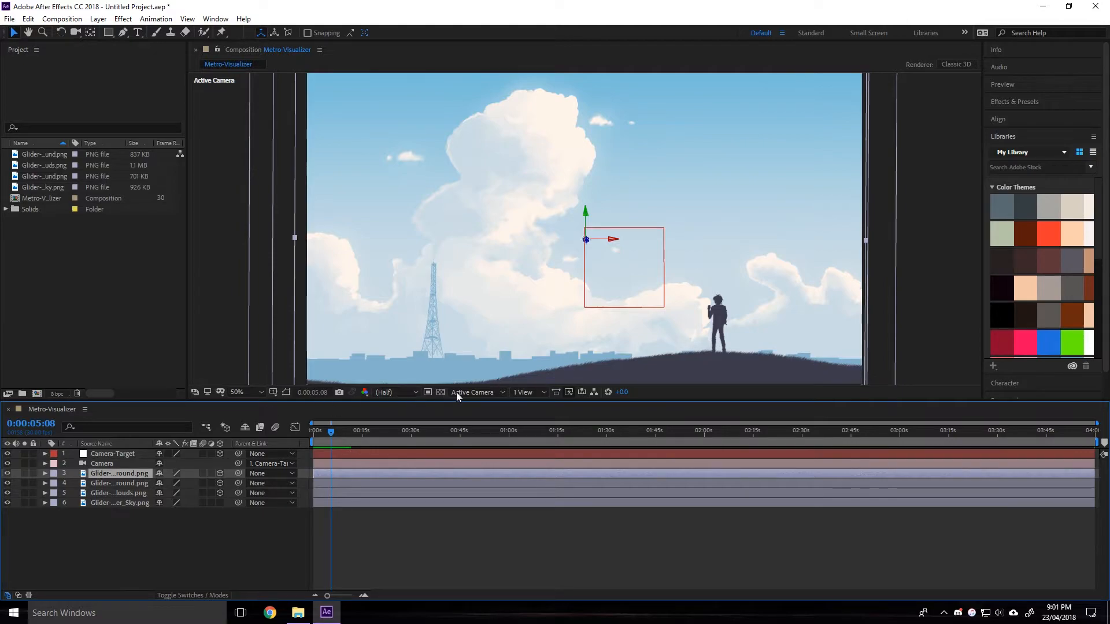
left_click(473, 393)
left_click(482, 515)
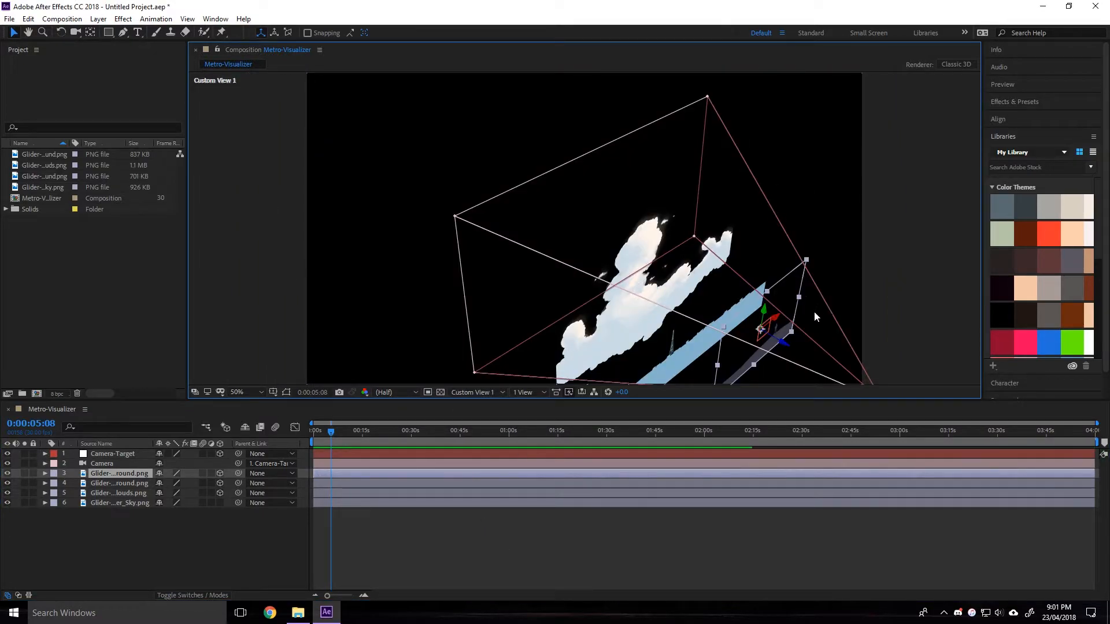
scroll(815, 308, "down", 2)
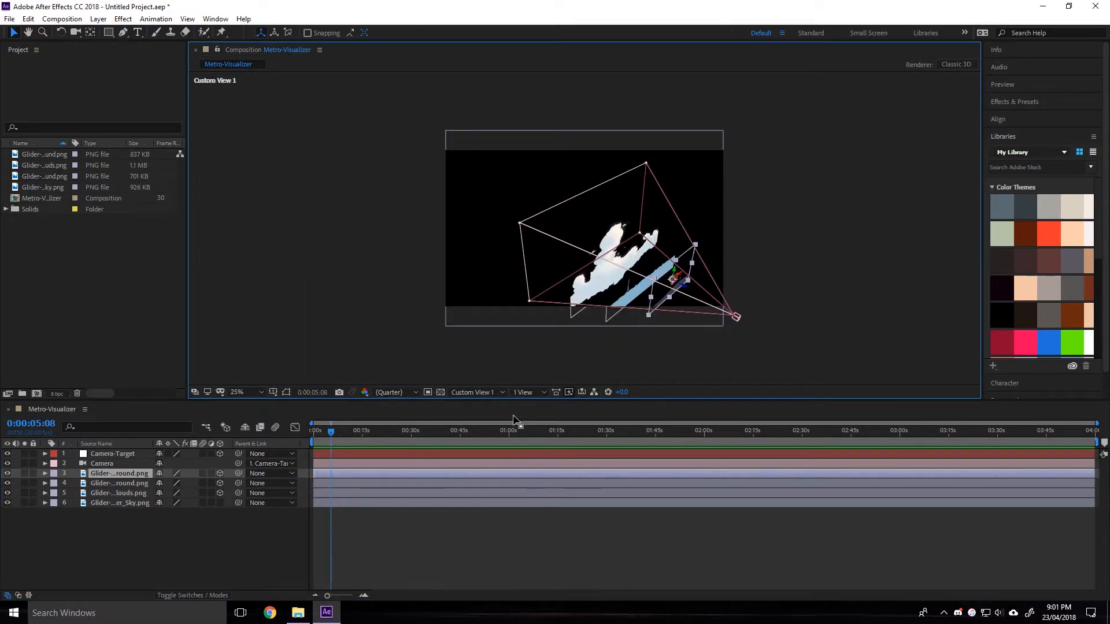
left_click(479, 392)
left_click(681, 288)
left_click_drag(681, 289, 712, 306)
left_click_drag(762, 331, 724, 314)
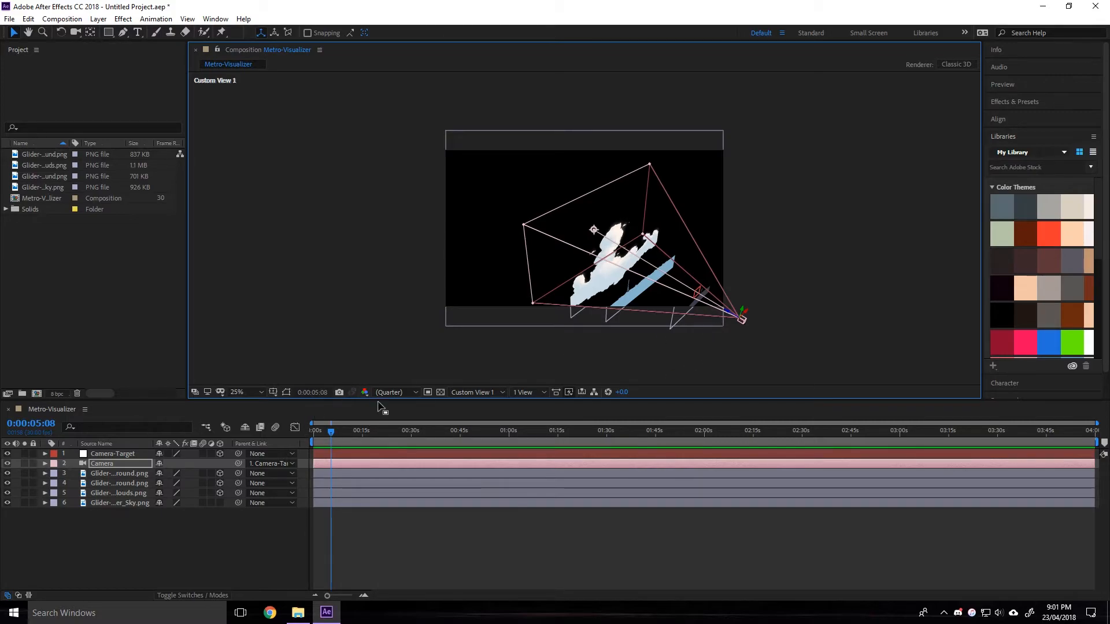
- Return to the Active Camera view and set the front foreground layer's scale to 27%
left_click(491, 396)
left_click(477, 407)
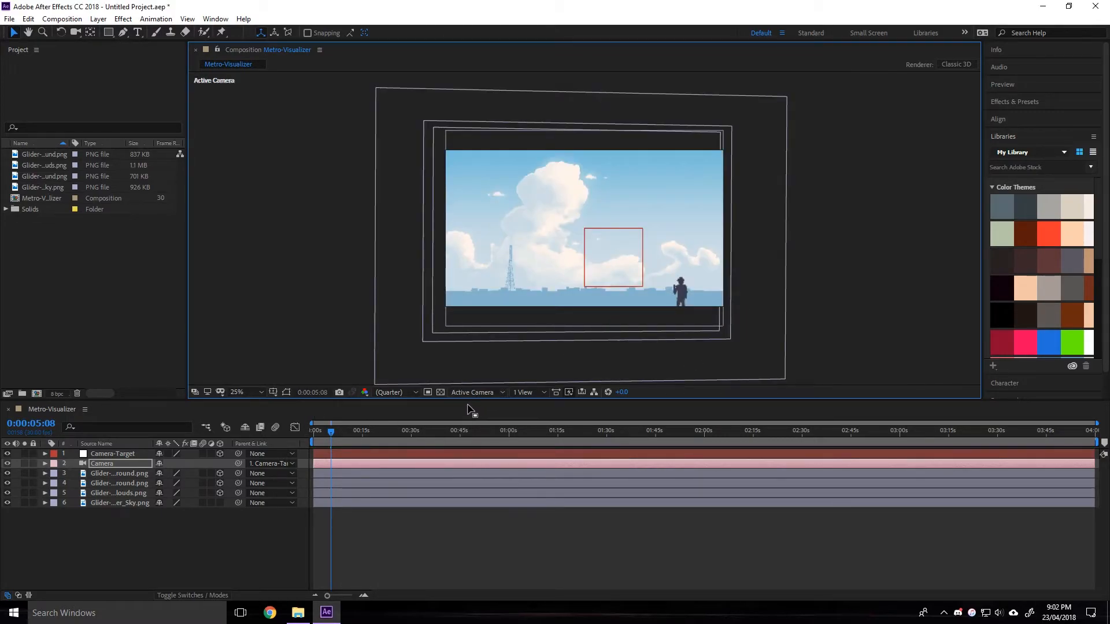
left_click(49, 475)
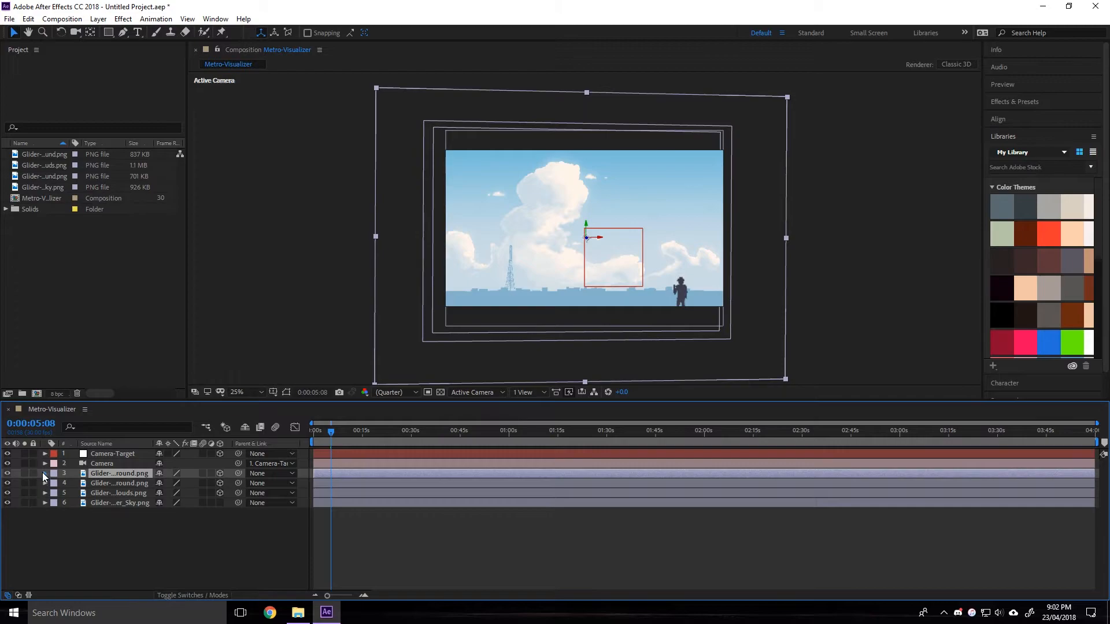
left_click(44, 473)
left_click(55, 483)
left_click_drag(188, 514, 182, 513)
- Preview the camera motion with the rescaled foreground, including at 50% magnification, and collapse the foreground layer's properties
key("space")
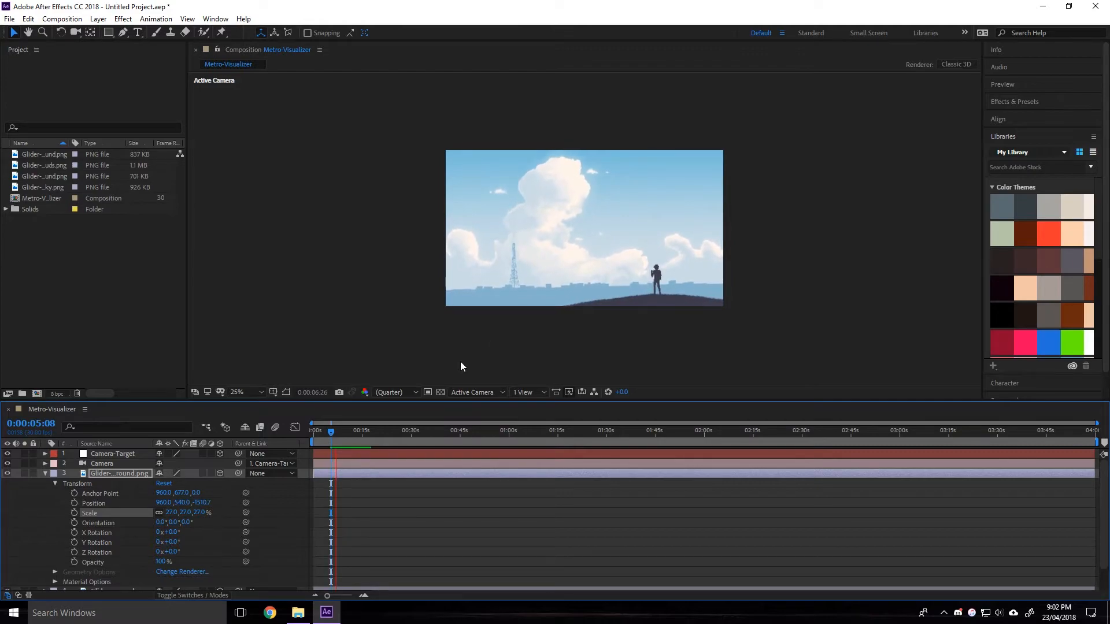
key("space")
scroll(541, 287, "up", 2)
key("space")
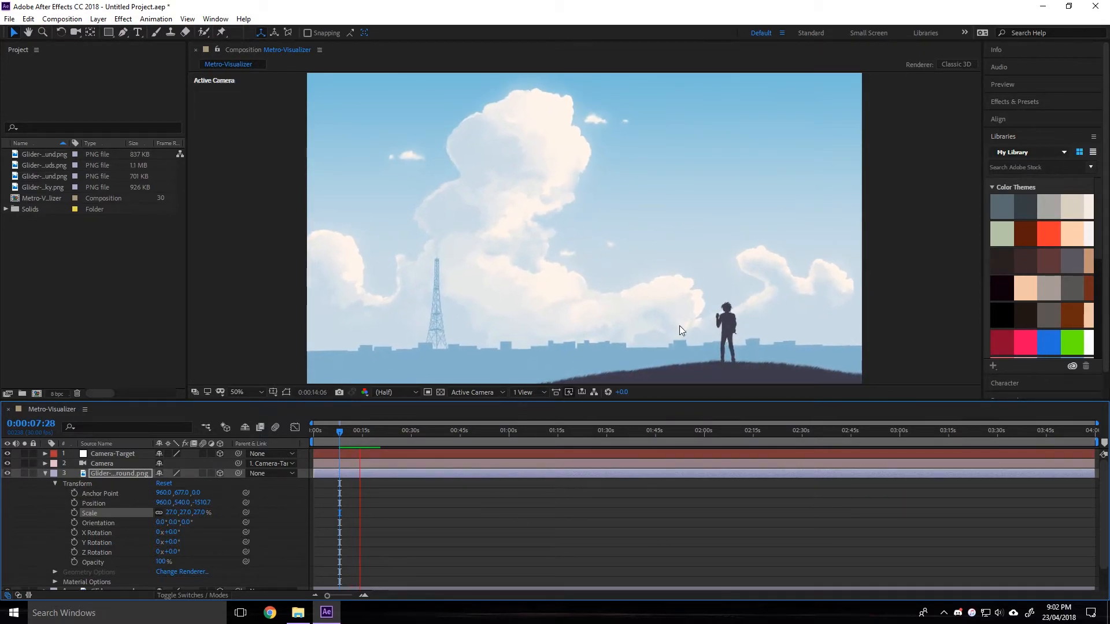
key("space")
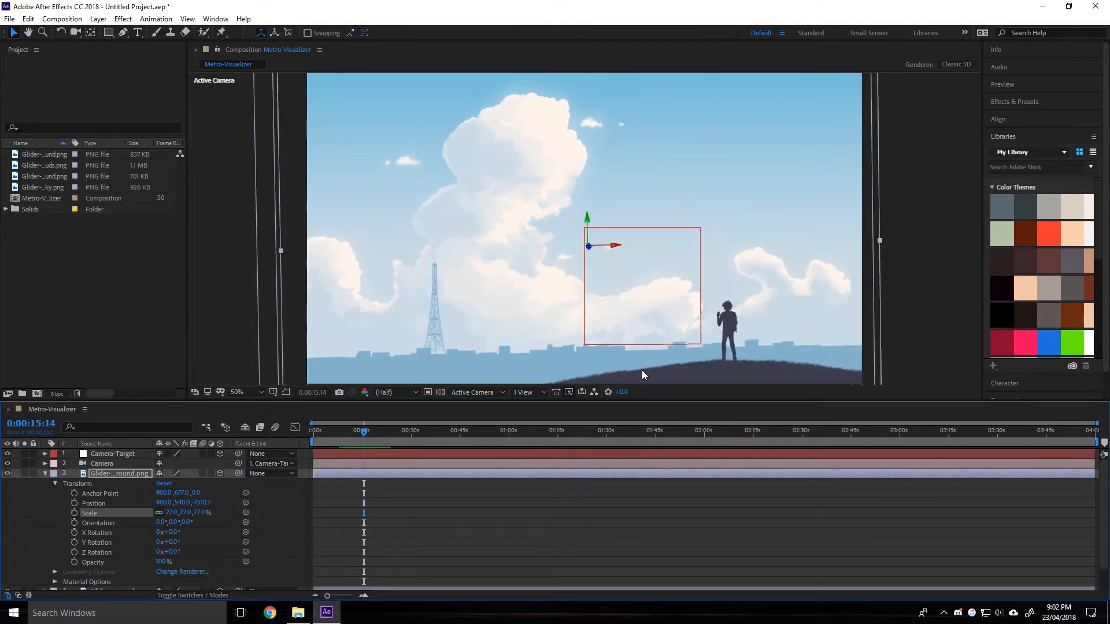
left_click(53, 484)
left_click(45, 474)
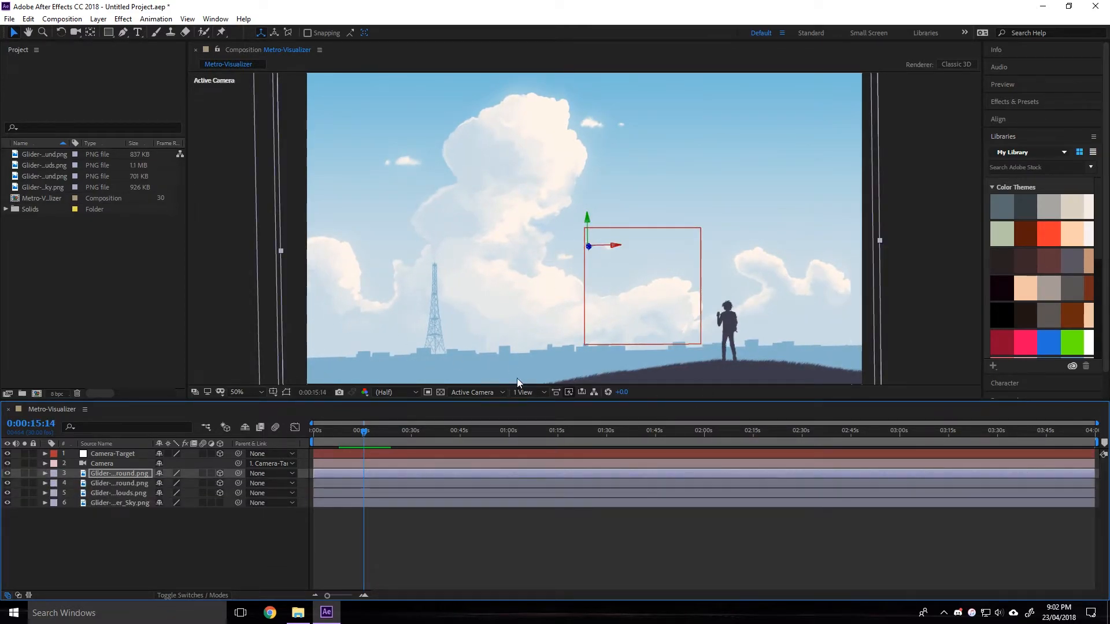
key("space")
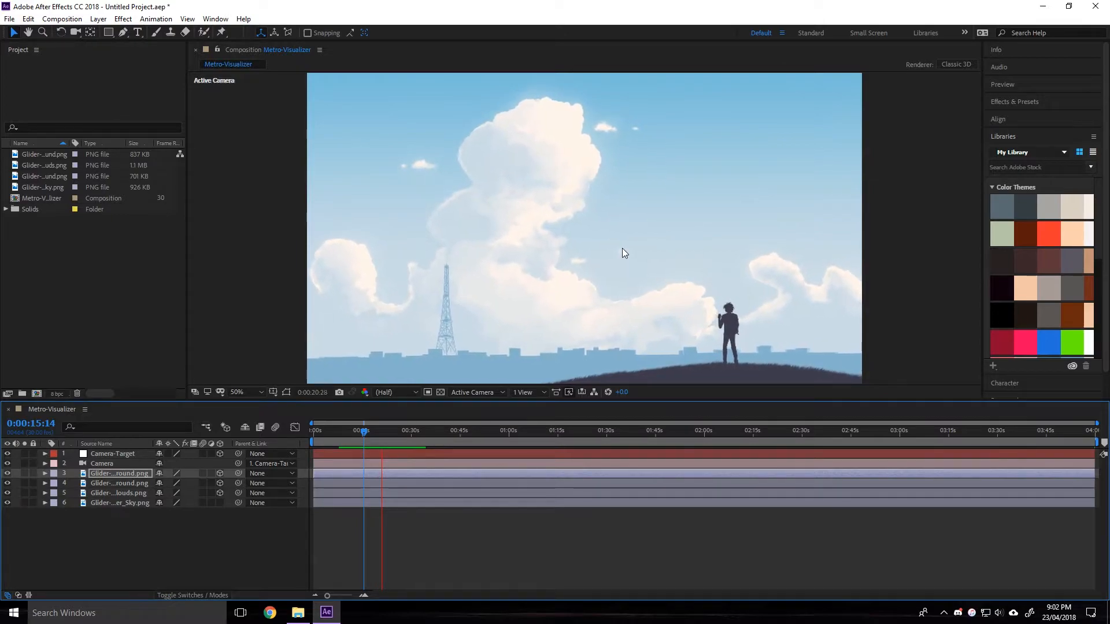
key("space")
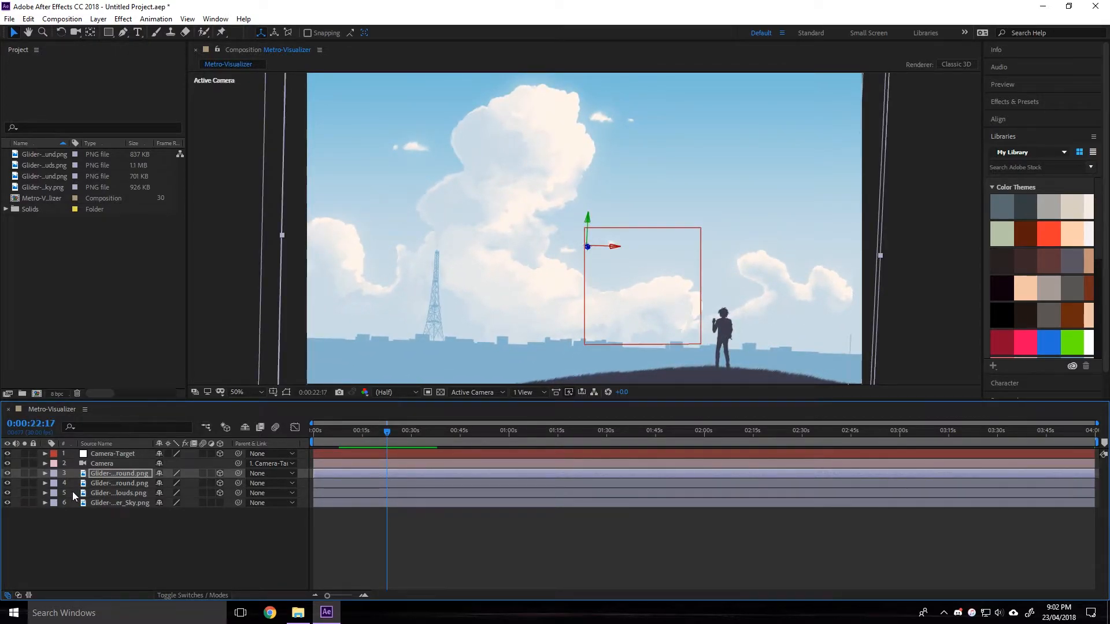
- Set the clouds layer's scale to 87%, preview the motion and collapse the layer's properties
left_click(45, 493)
left_click(55, 503)
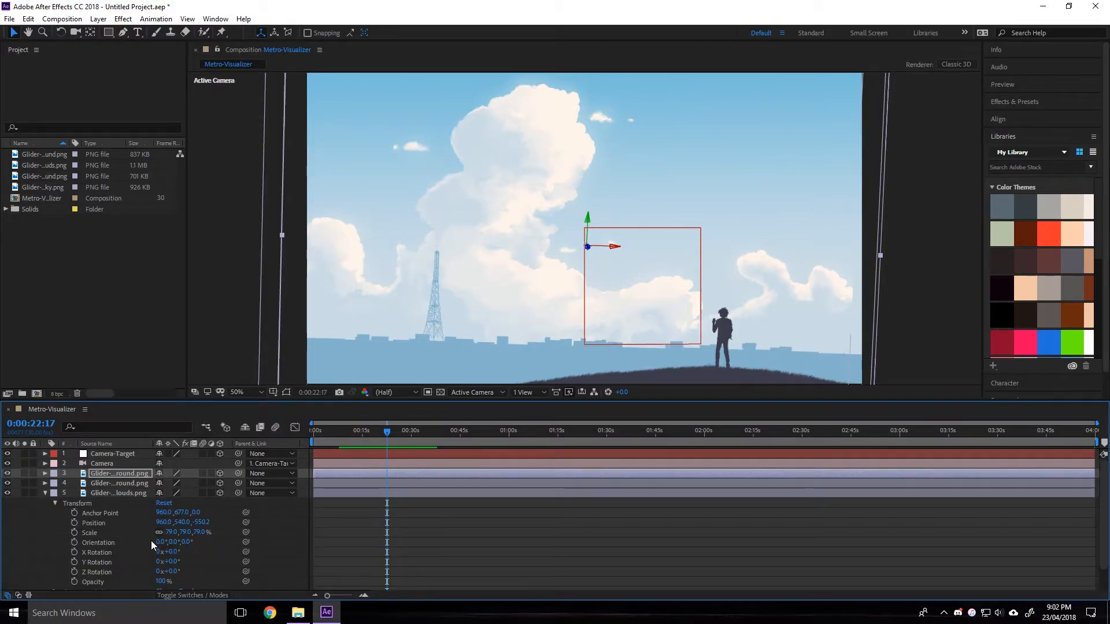
left_click_drag(196, 533, 206, 532)
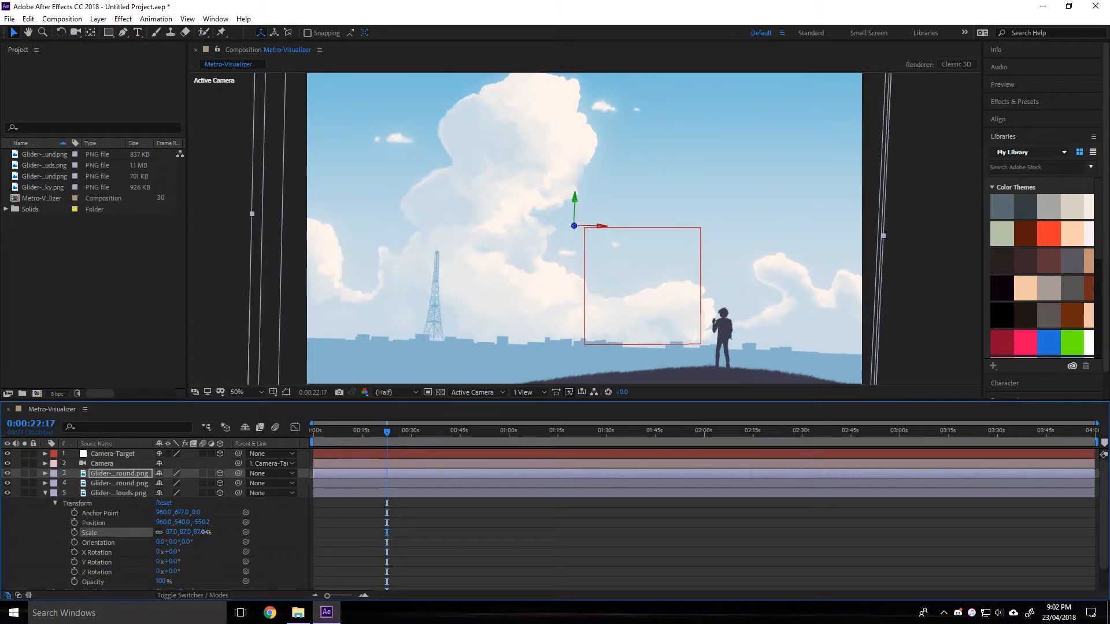
key("space")
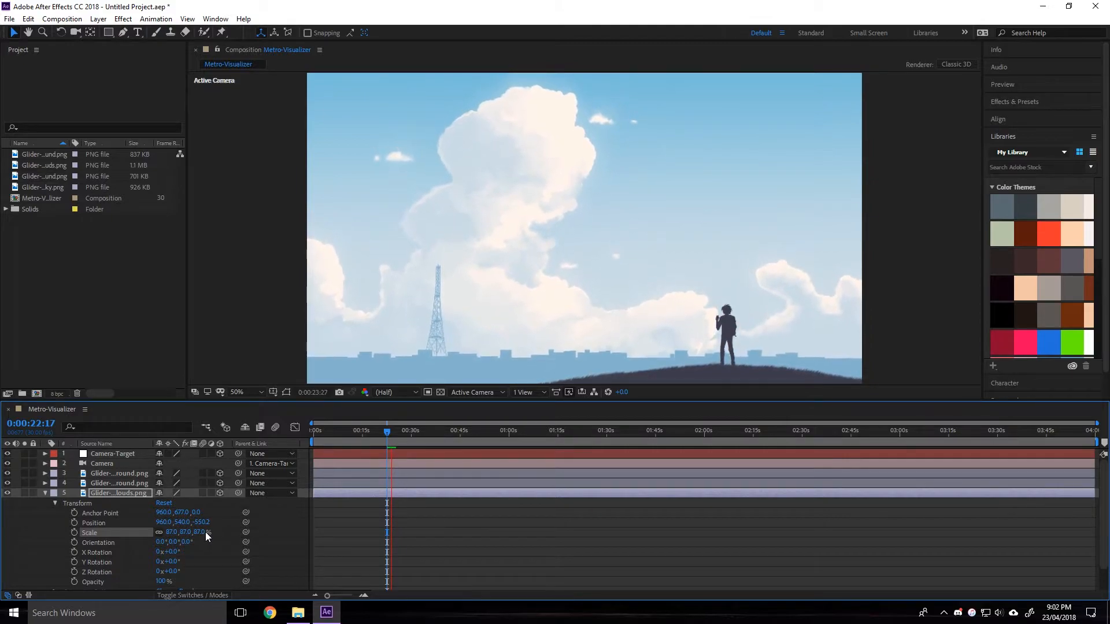
key("space")
left_click(55, 503)
left_click(45, 493)
- Create a composition-sized black solid named AudioSpectrum with no other layer selected
left_click(119, 456)
left_click(153, 539)
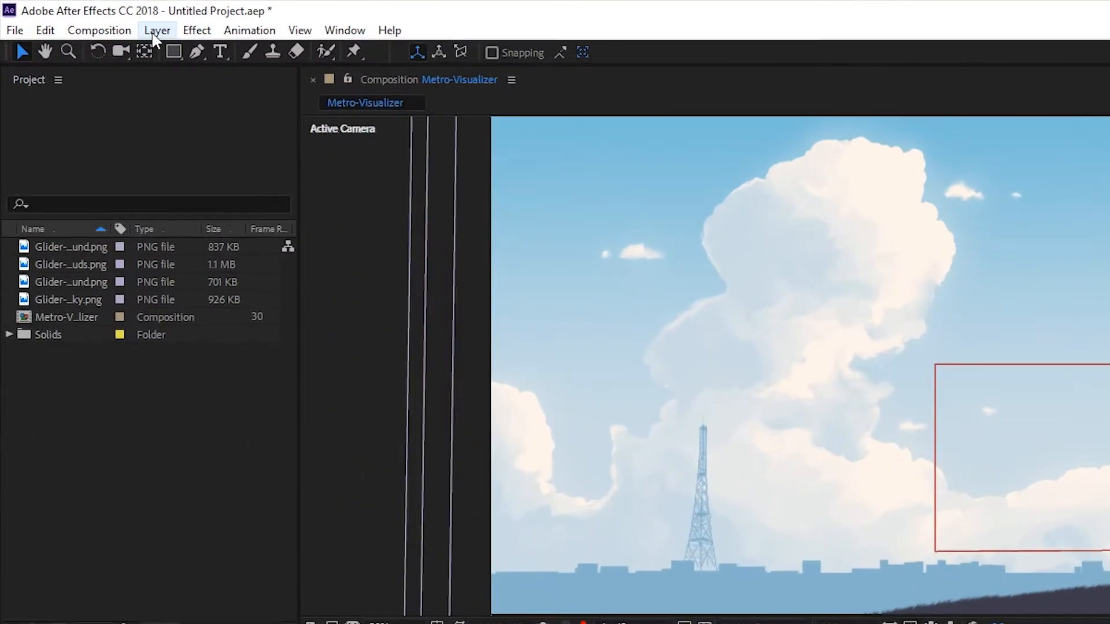
left_click(154, 33)
mouse_move(154, 49)
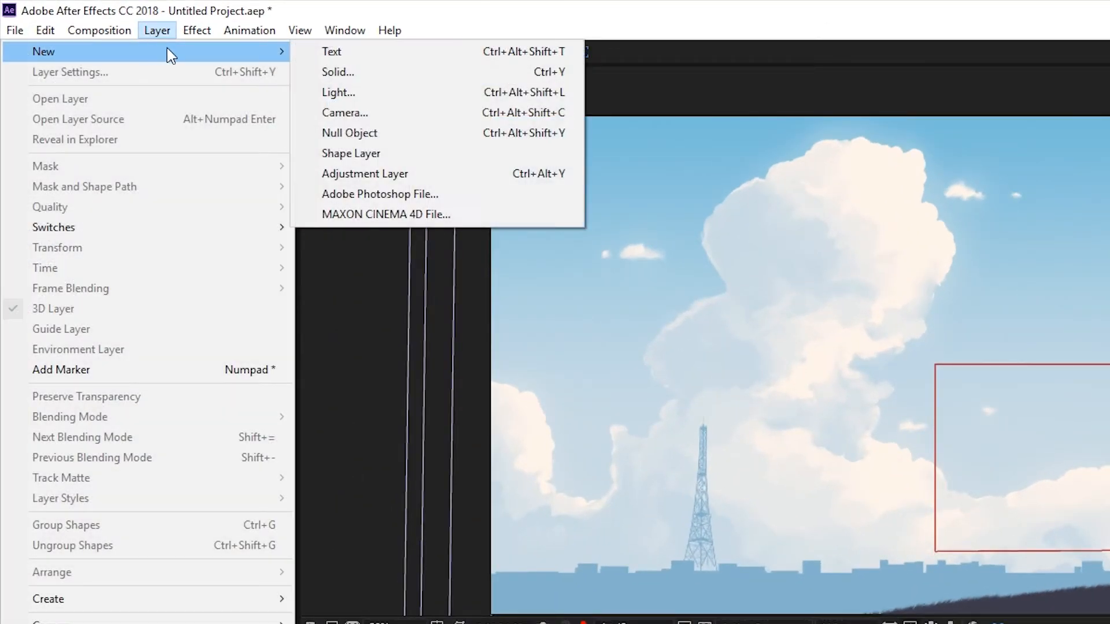
left_click(370, 71)
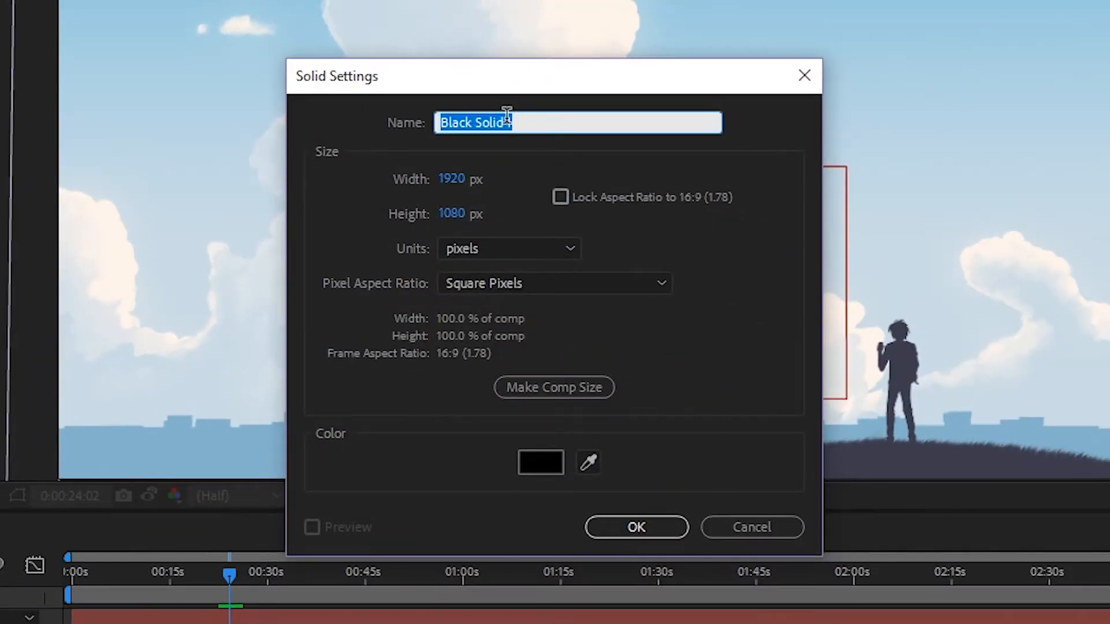
type("Audio-")
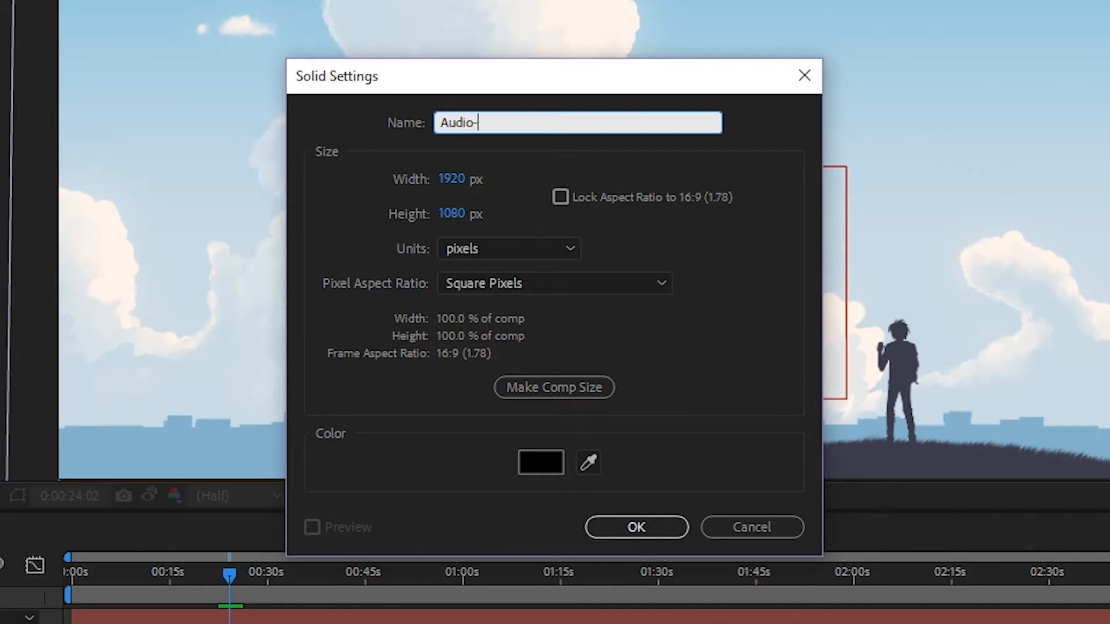
type("Sc")
type("e")
key("BackSpace")
key("BackSpace")
type("pectrum")
left_click(533, 387)
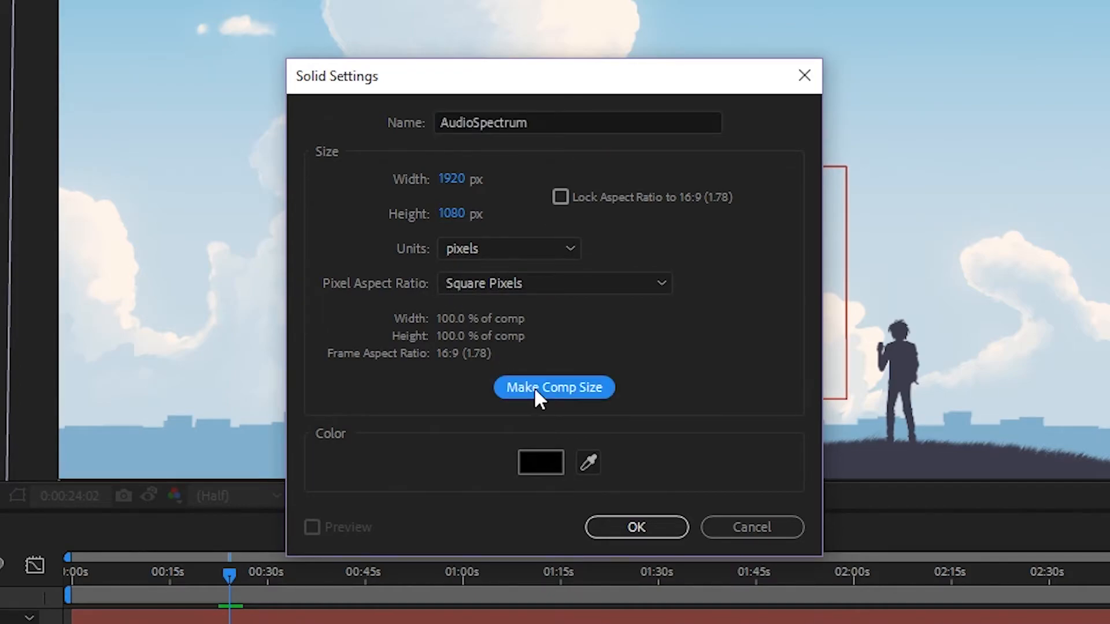
left_click(635, 527)
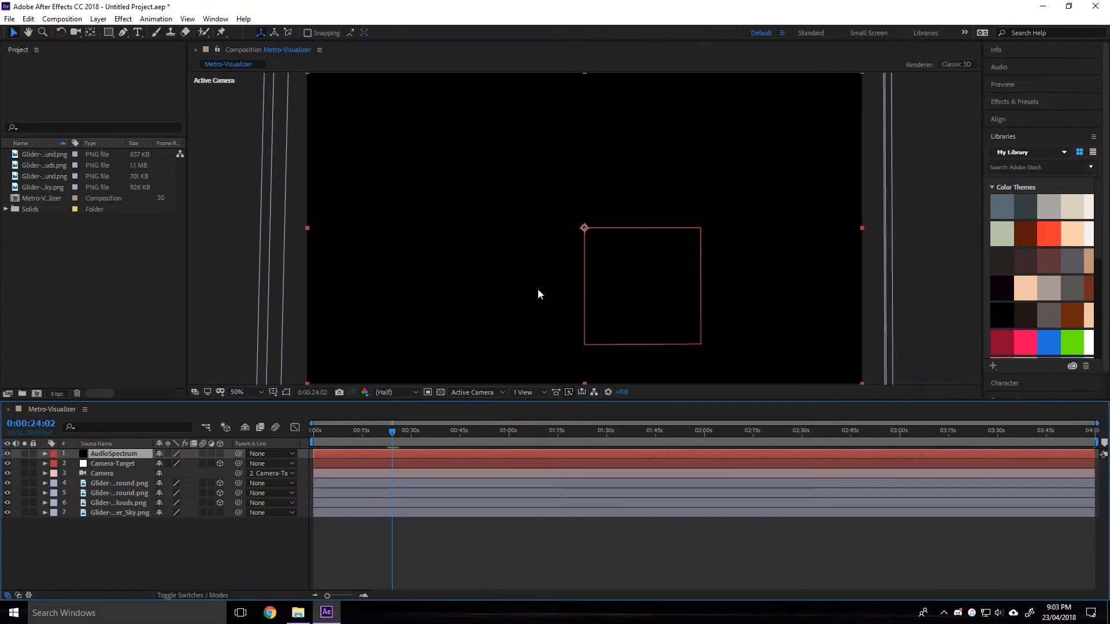
- Fit the composition view up to 100%, apply the Audio Spectrum effect to the AudioSpectrum solid and preview it
left_click(255, 393)
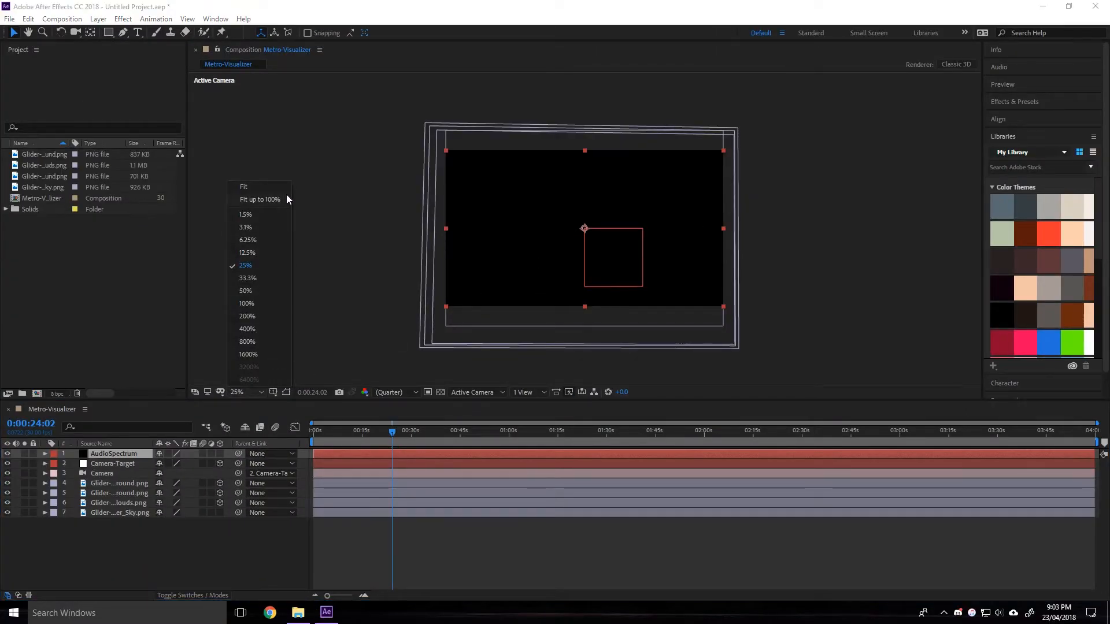
left_click(277, 193)
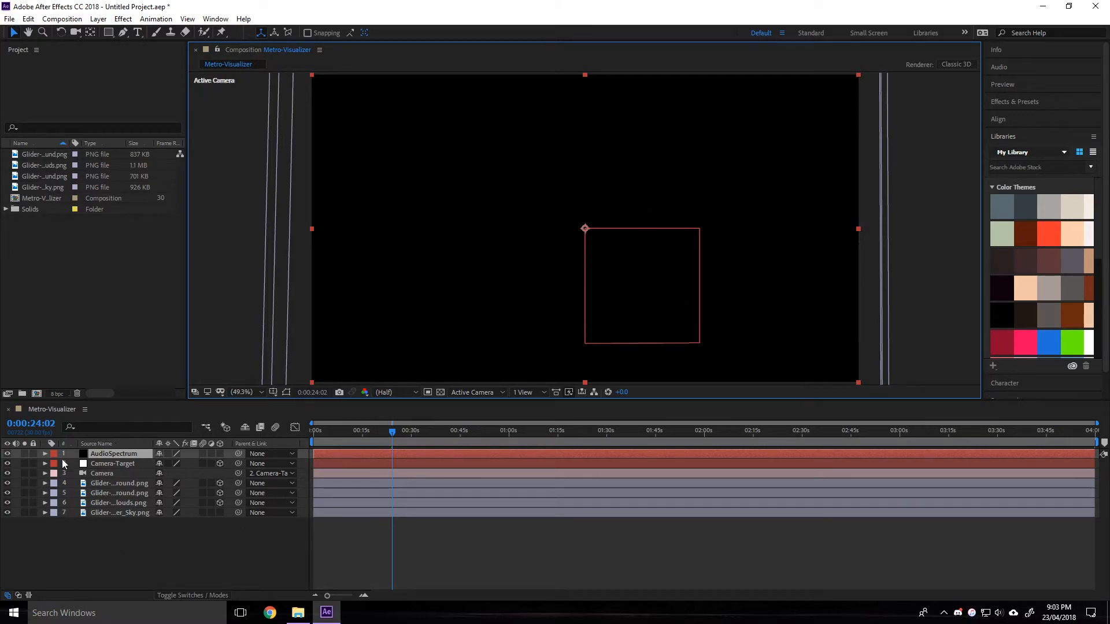
mouse_move(97, 455)
left_mouse_down()
mouse_move(103, 526)
mouse_move(116, 449)
left_mouse_up()
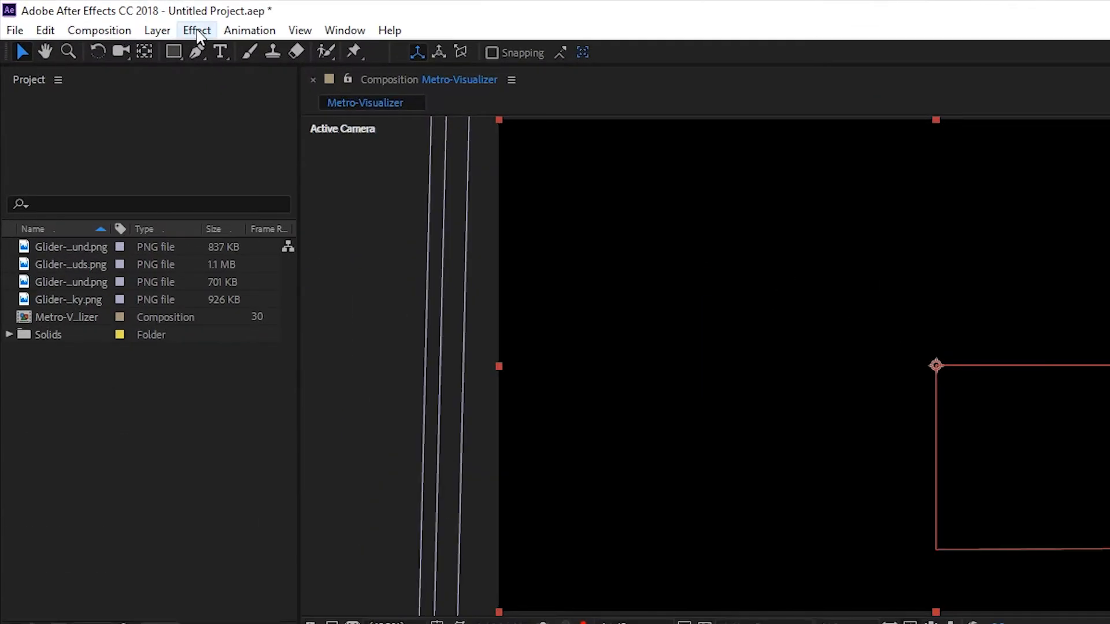
left_click(123, 19)
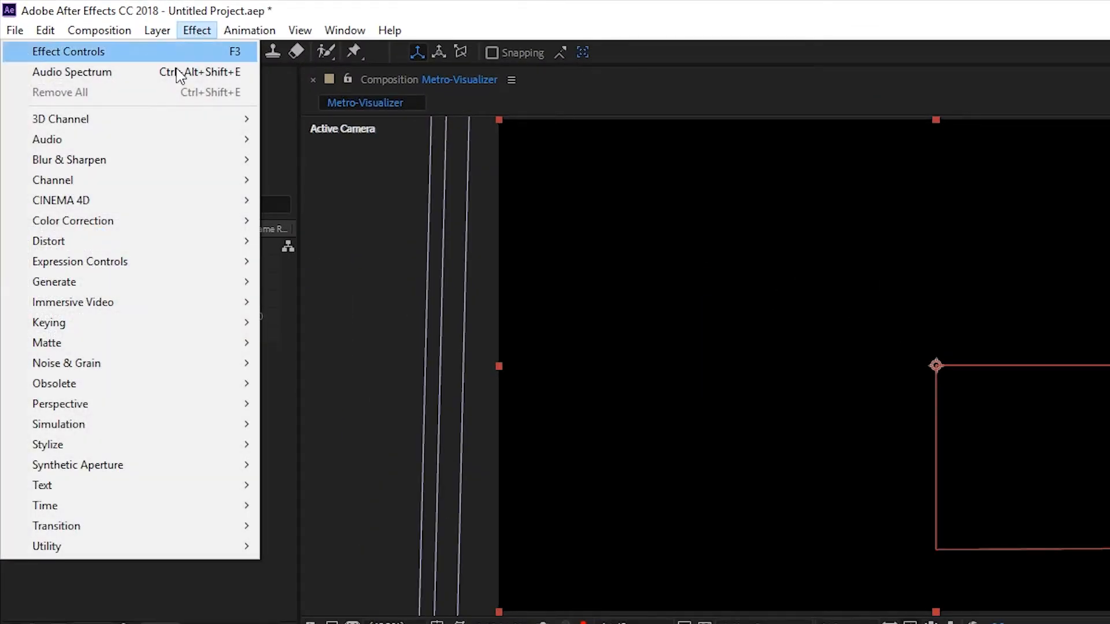
mouse_move(79, 284)
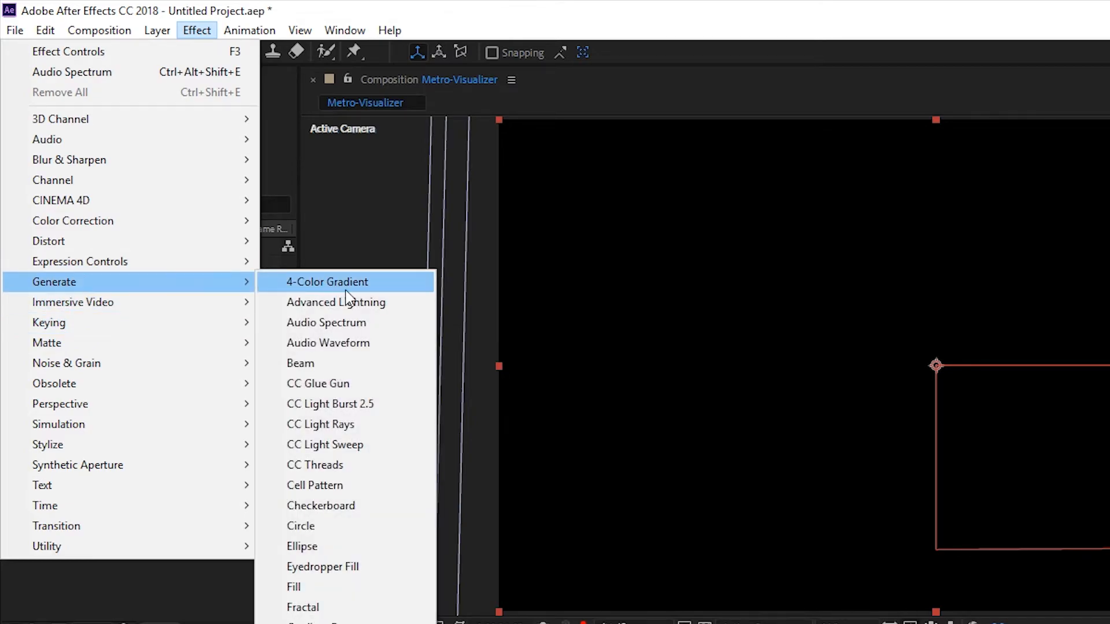
left_click(350, 324)
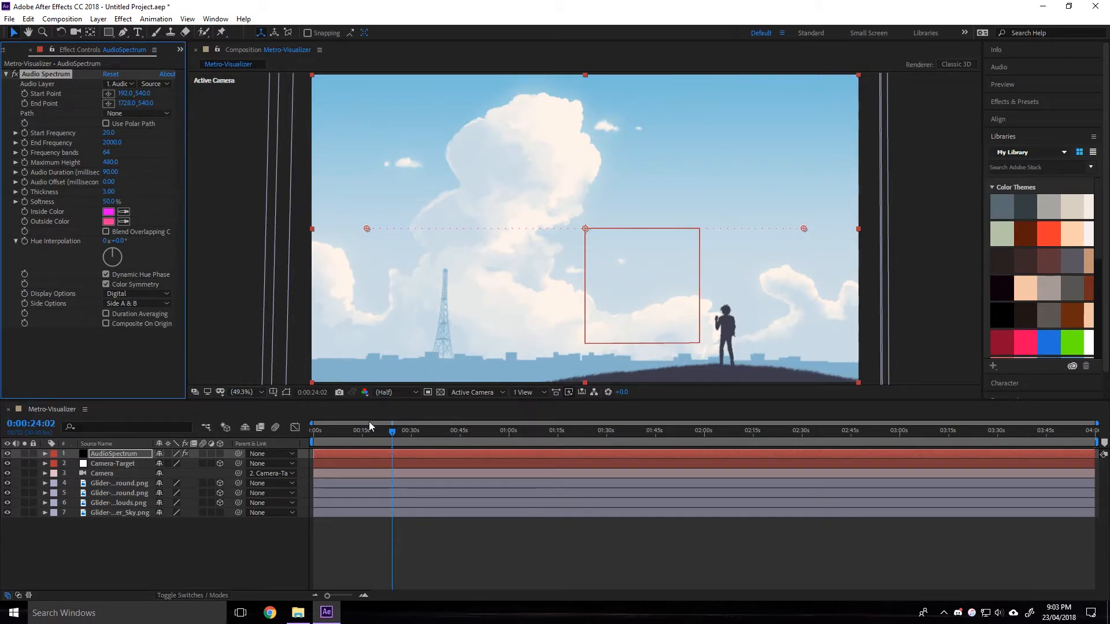
key("space")
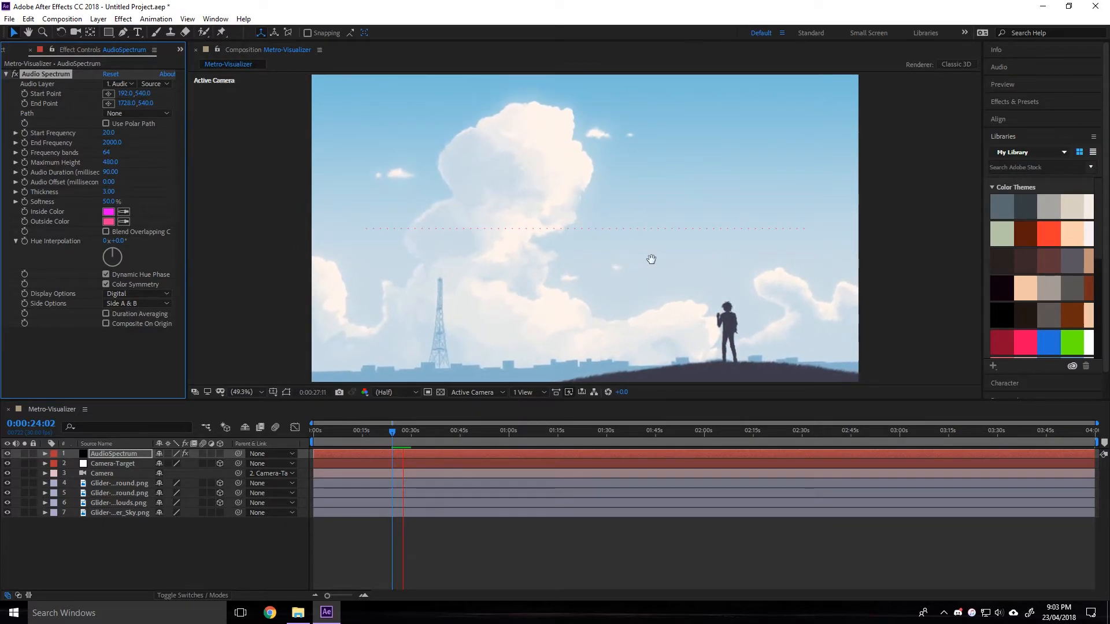
key("space")
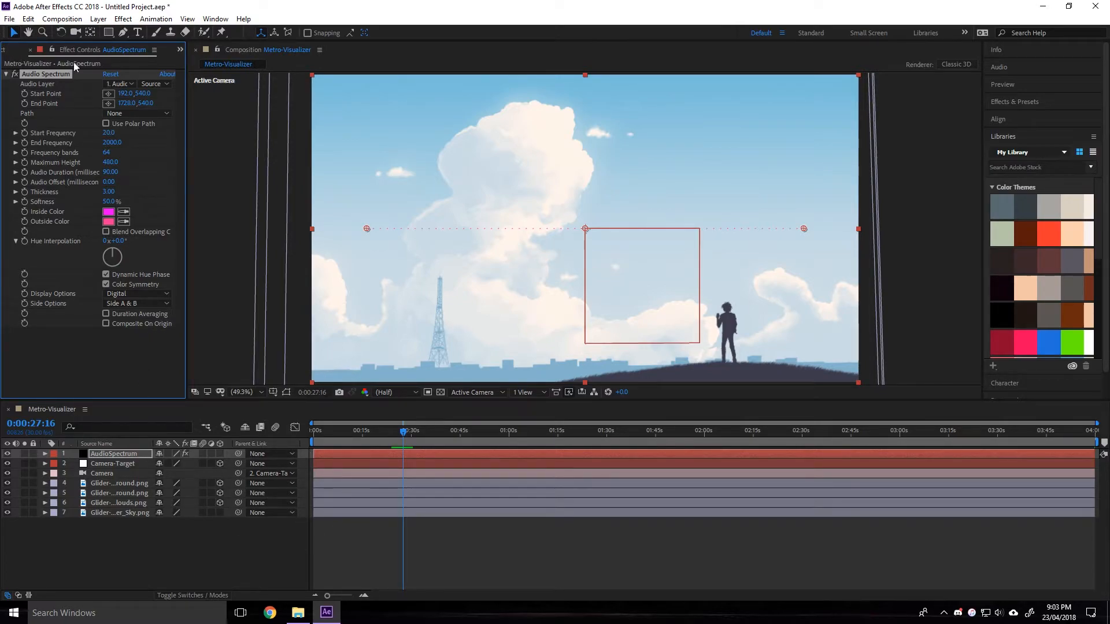
left_click(8, 51)
left_click(78, 51)
left_click(4, 51)
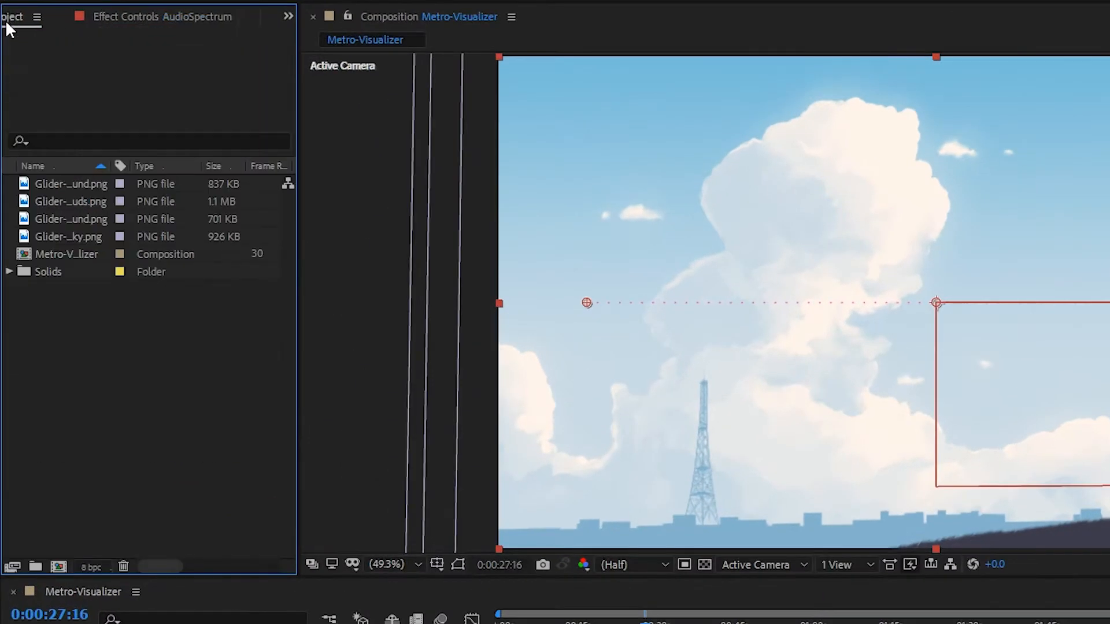
left_click(95, 52)
left_click(21, 51)
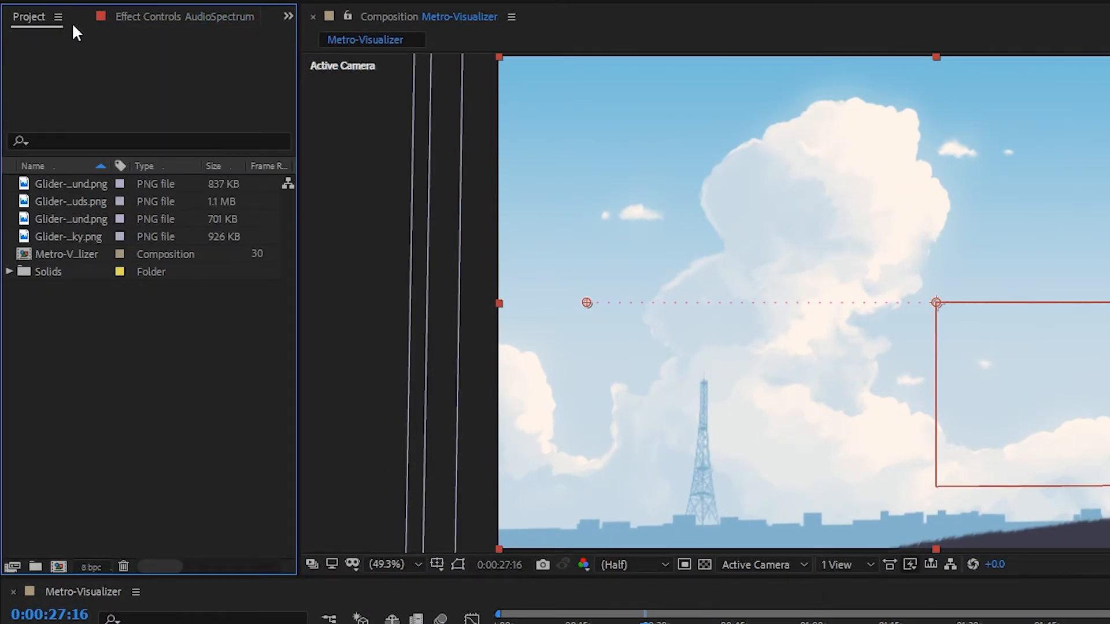
left_click(150, 18)
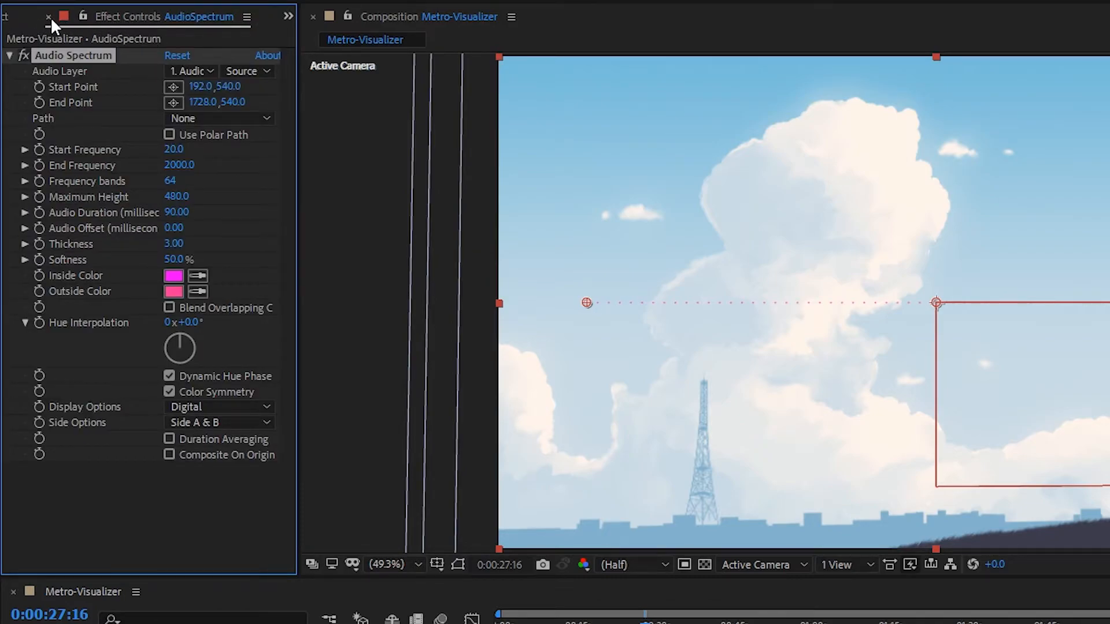
- Import the Glider EP track 04 Metro MP3 into the project from the Music > Glider folder in File Explorer
left_click(4, 18)
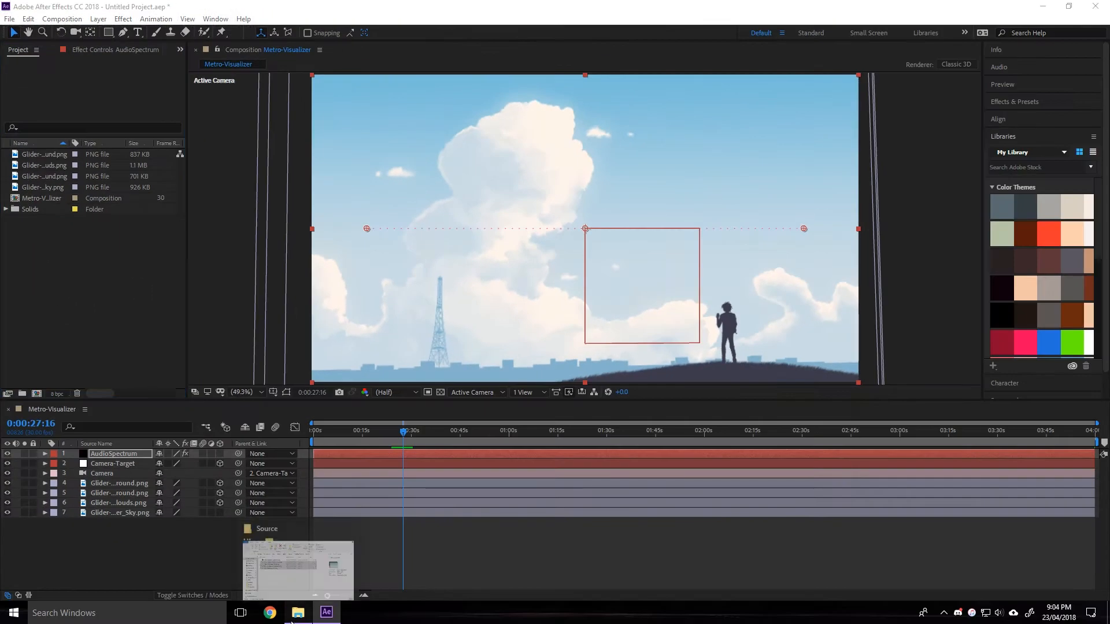
left_click(298, 612)
left_click(550, 403)
left_click(564, 220)
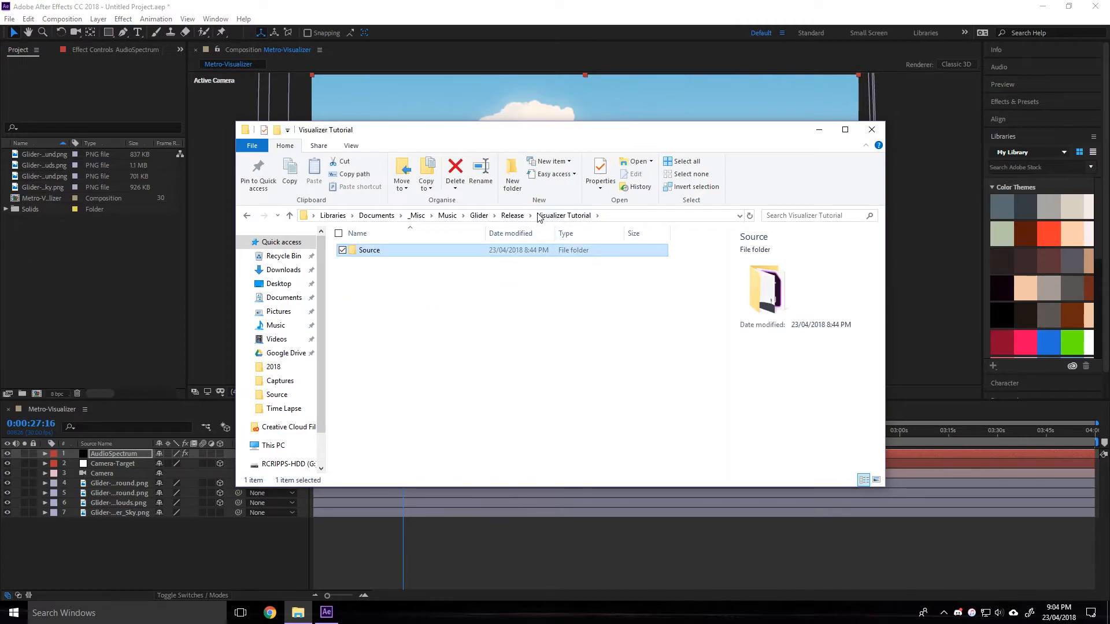
left_click(518, 215)
left_click(478, 215)
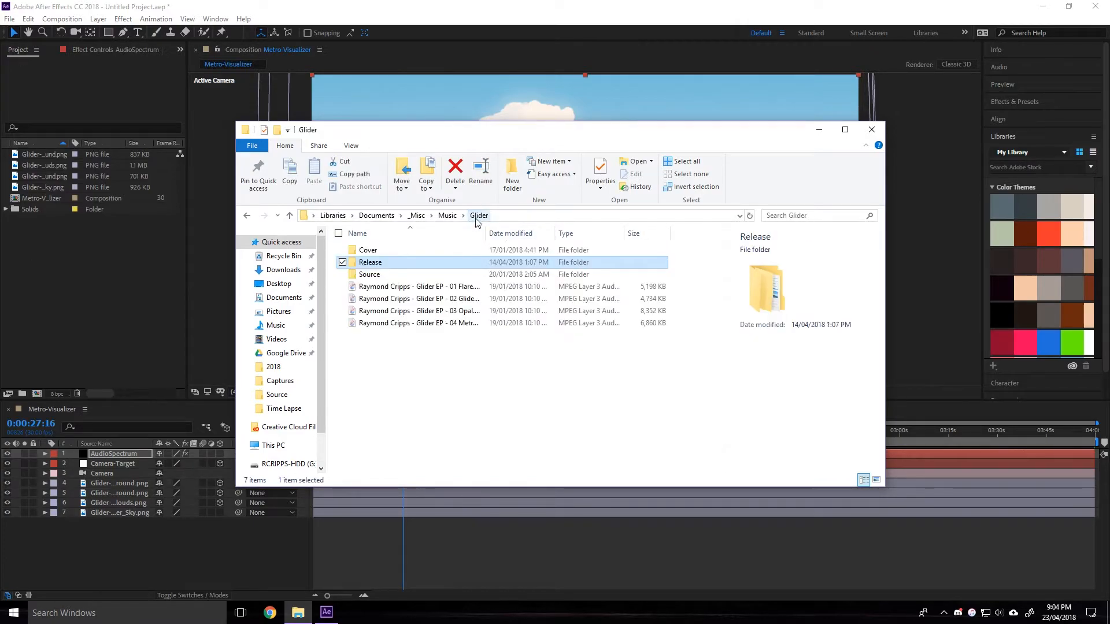
left_click(420, 325)
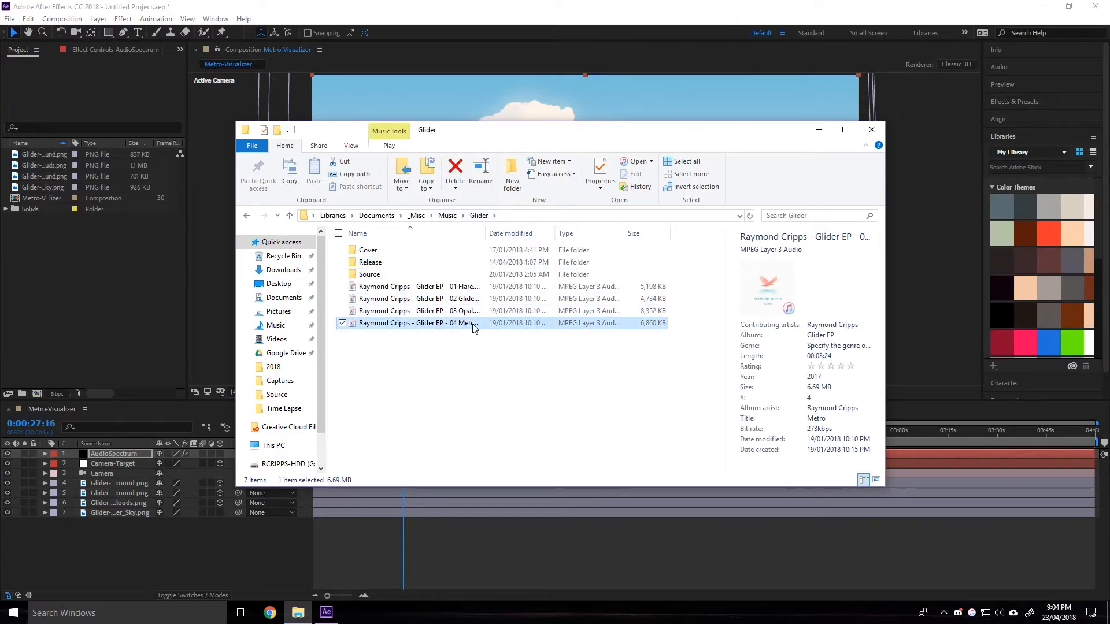
left_click(476, 349)
left_click_drag(424, 328, 71, 276)
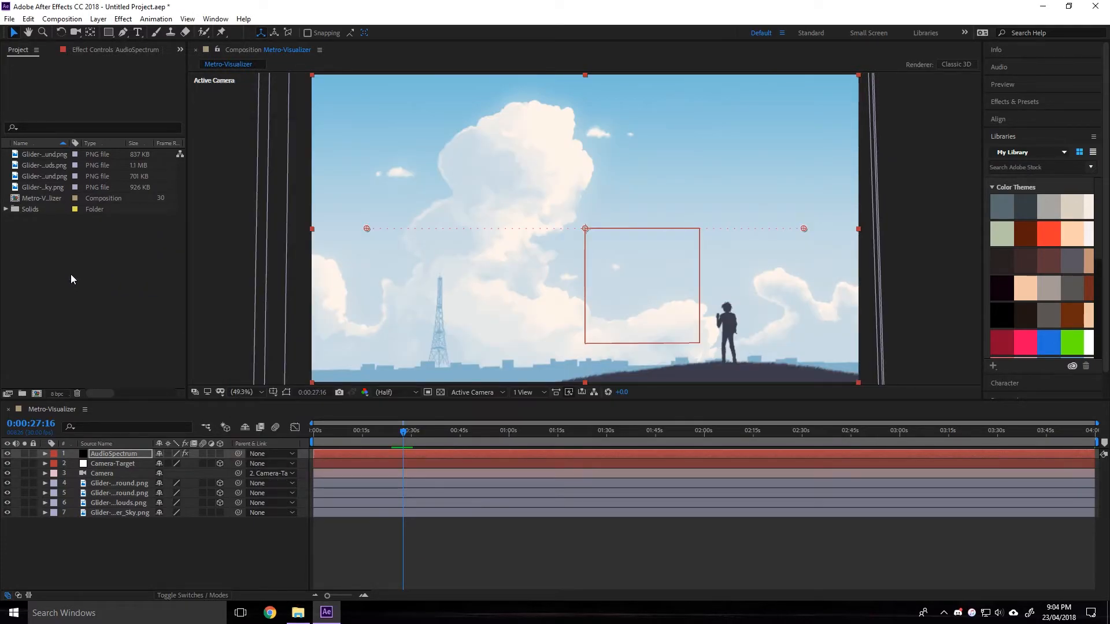
- Add the Metro MP3 beneath the sky layer in the composition, play it from the start and return to 0:00:00:00
left_click_drag(30, 207, 165, 540)
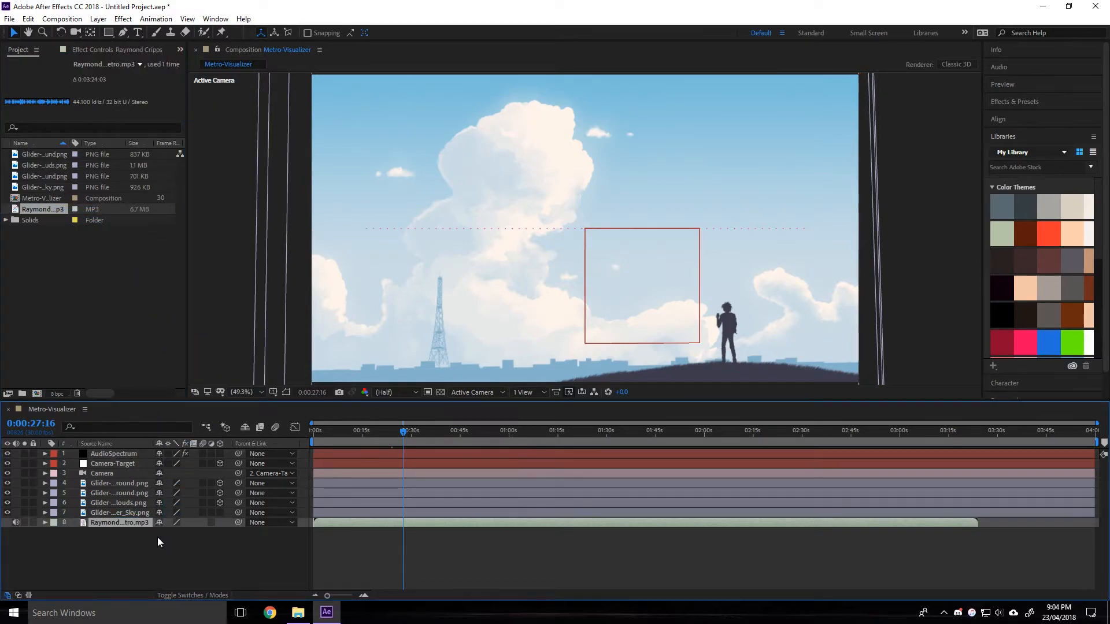
left_click_drag(375, 429, 313, 432)
key("space")
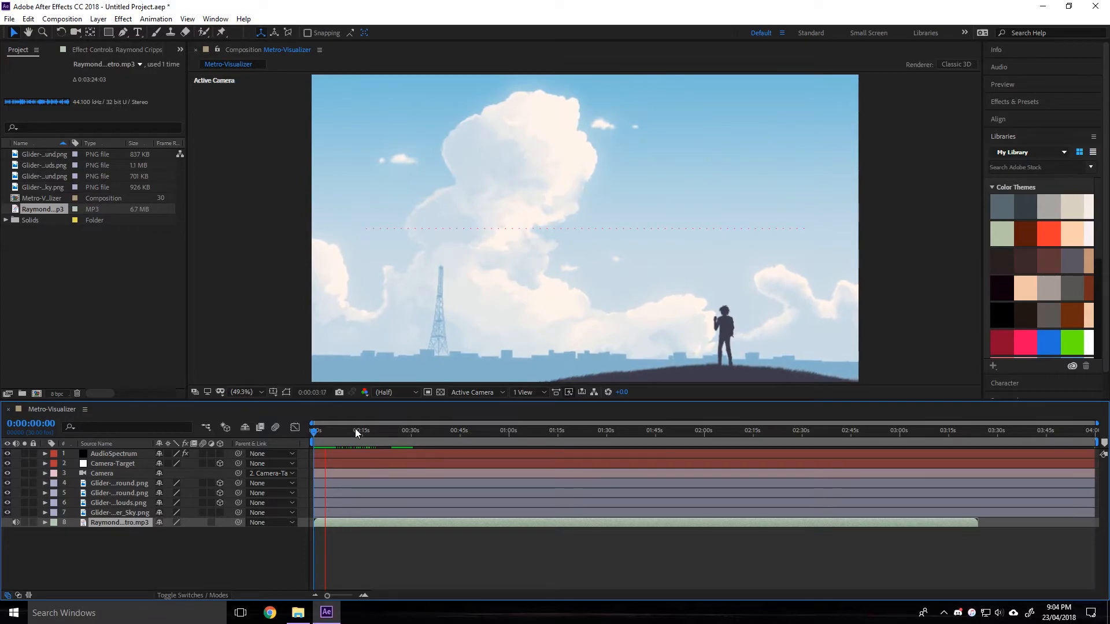
key("space")
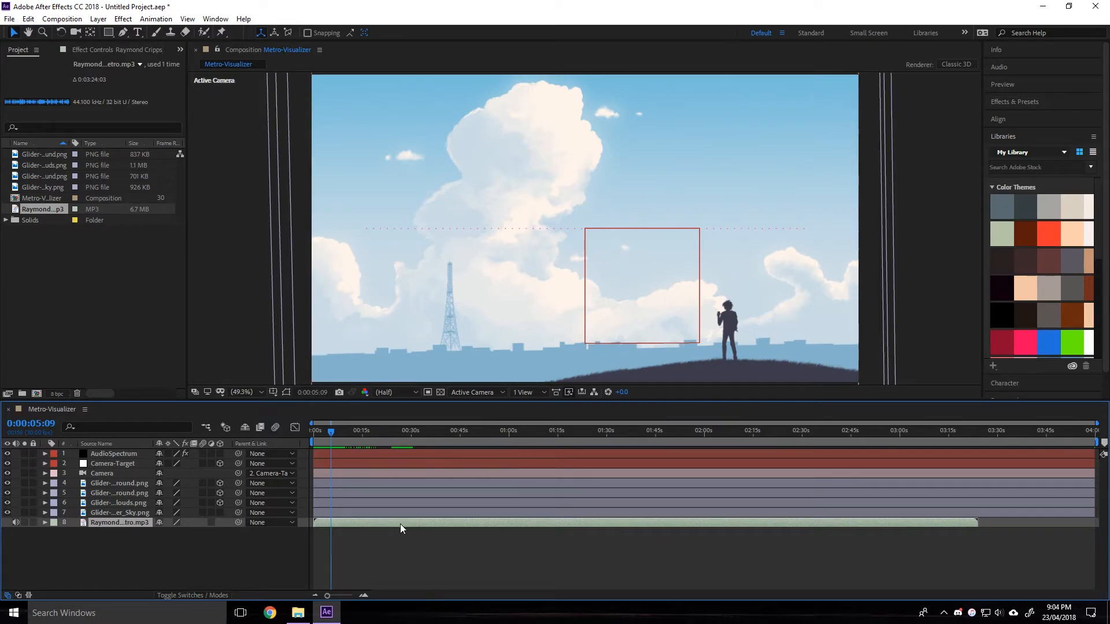
key("Home")
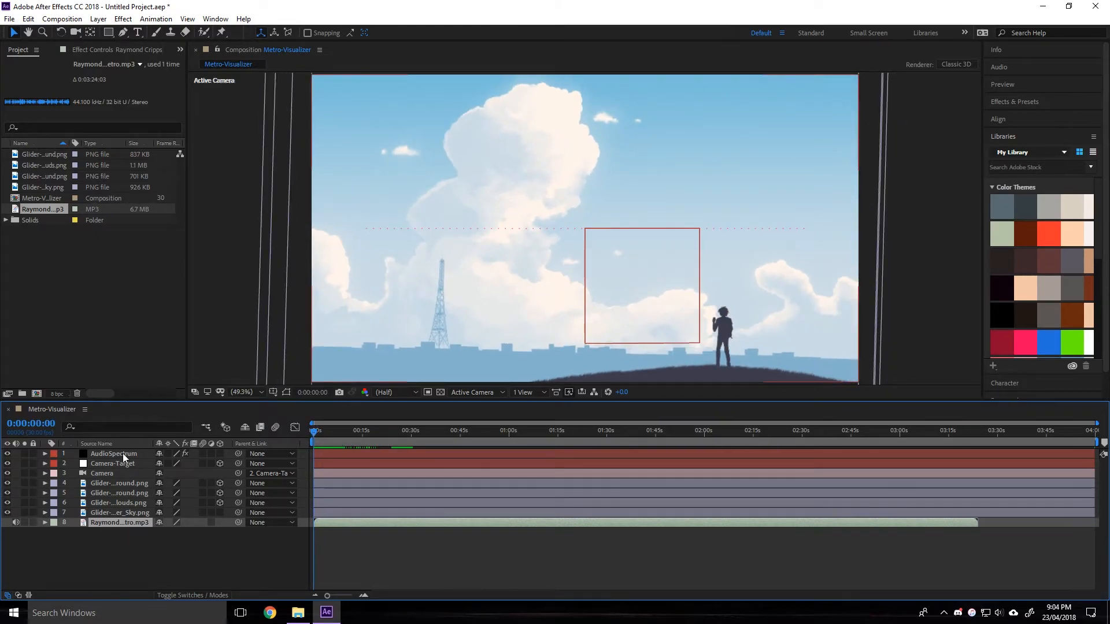
- Set the Audio Spectrum effect's audio layer to the 04 Metro MP3, preview the spectrum and return to the start of the composition
left_click(123, 453)
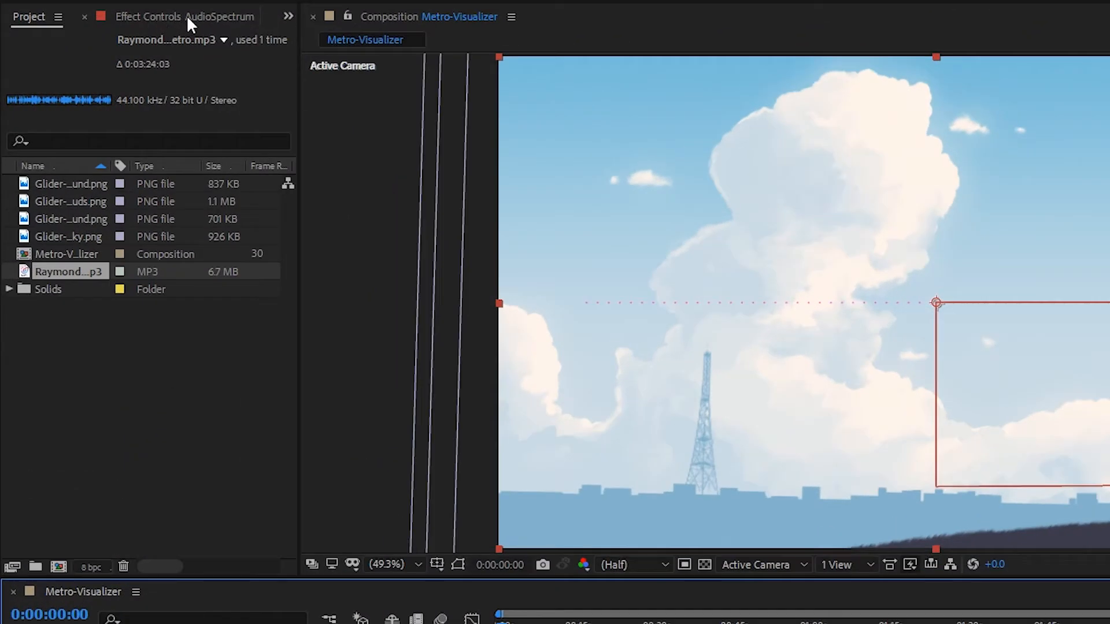
left_click(186, 15)
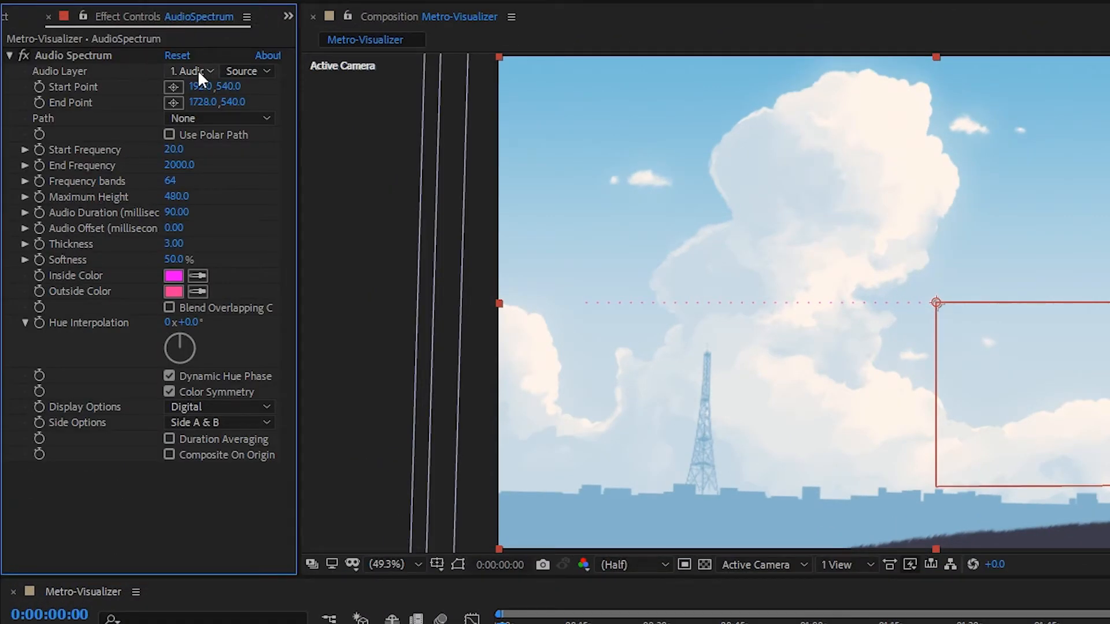
left_click(173, 71)
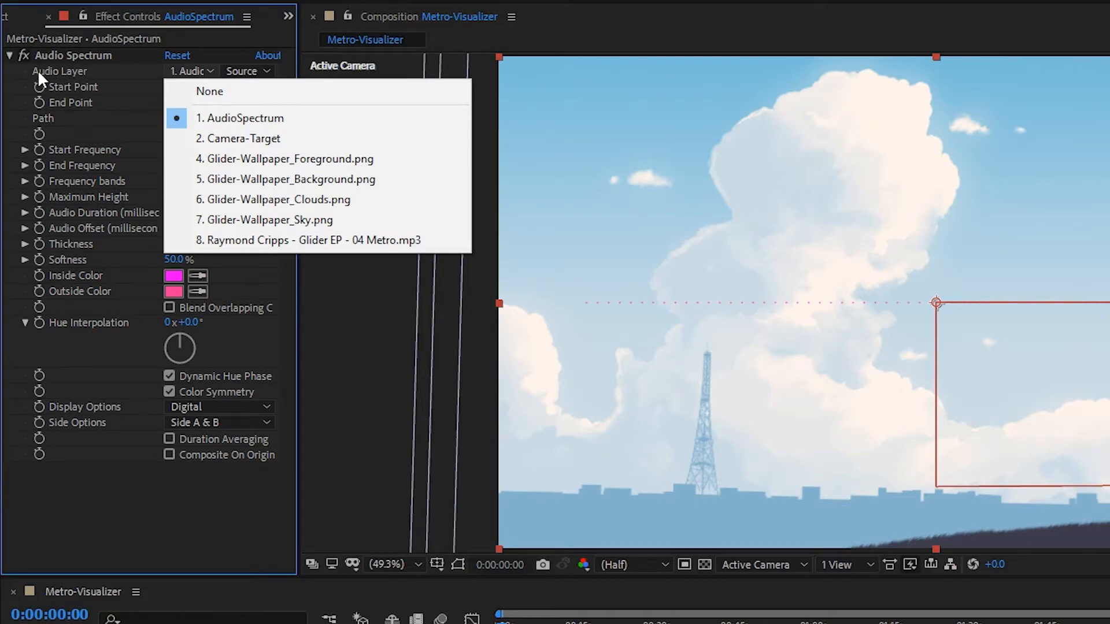
left_click(196, 70)
left_click(199, 69)
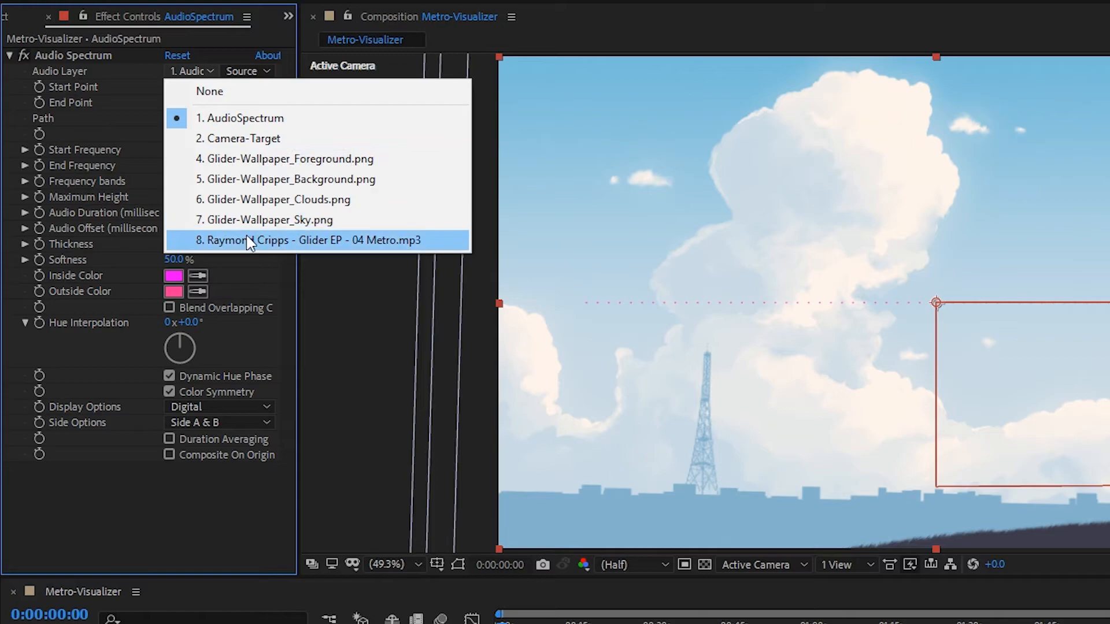
left_click(355, 240)
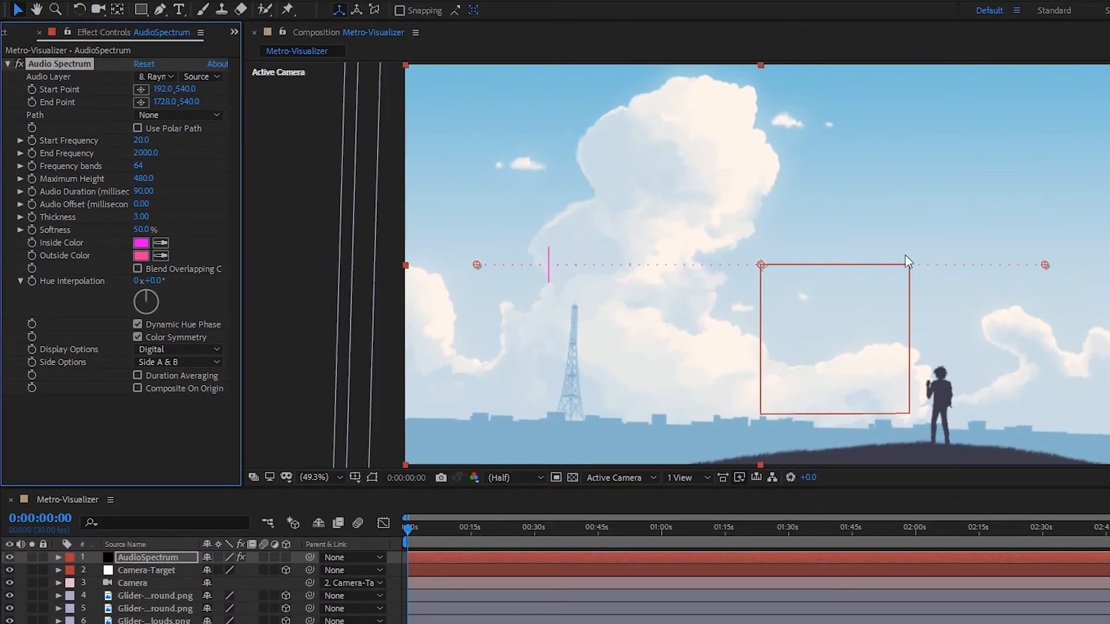
key("space")
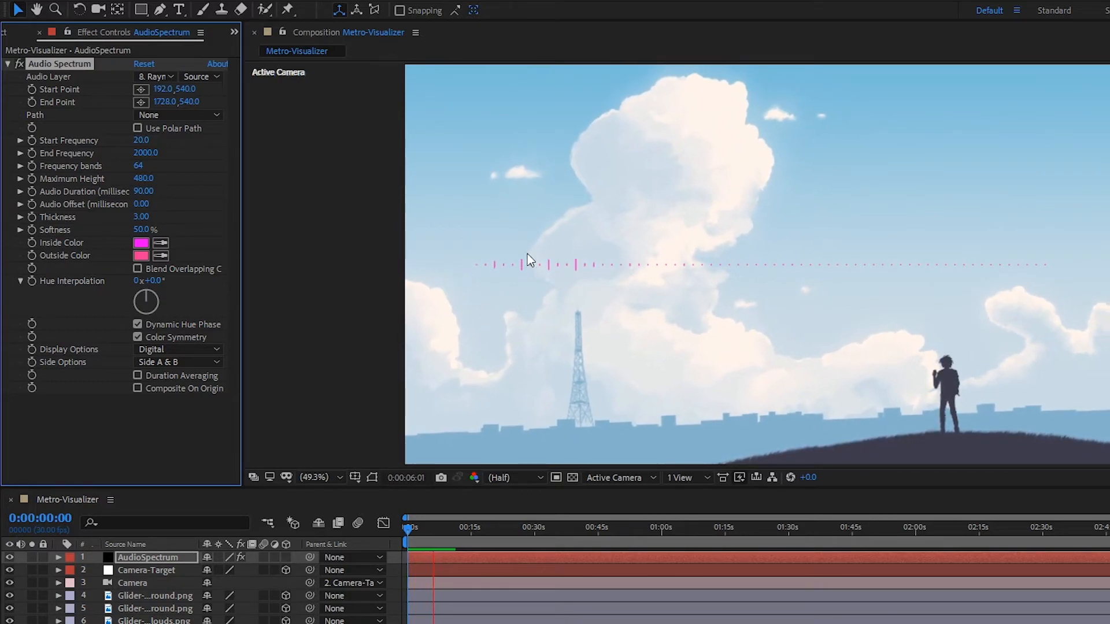
key("space")
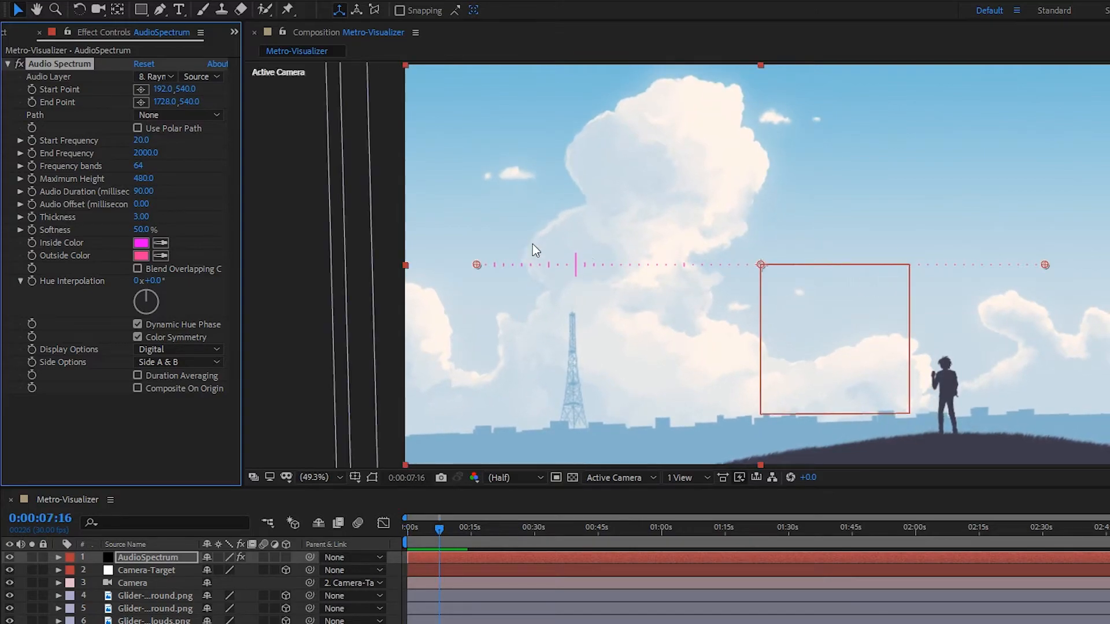
left_click_drag(442, 529, 406, 529)
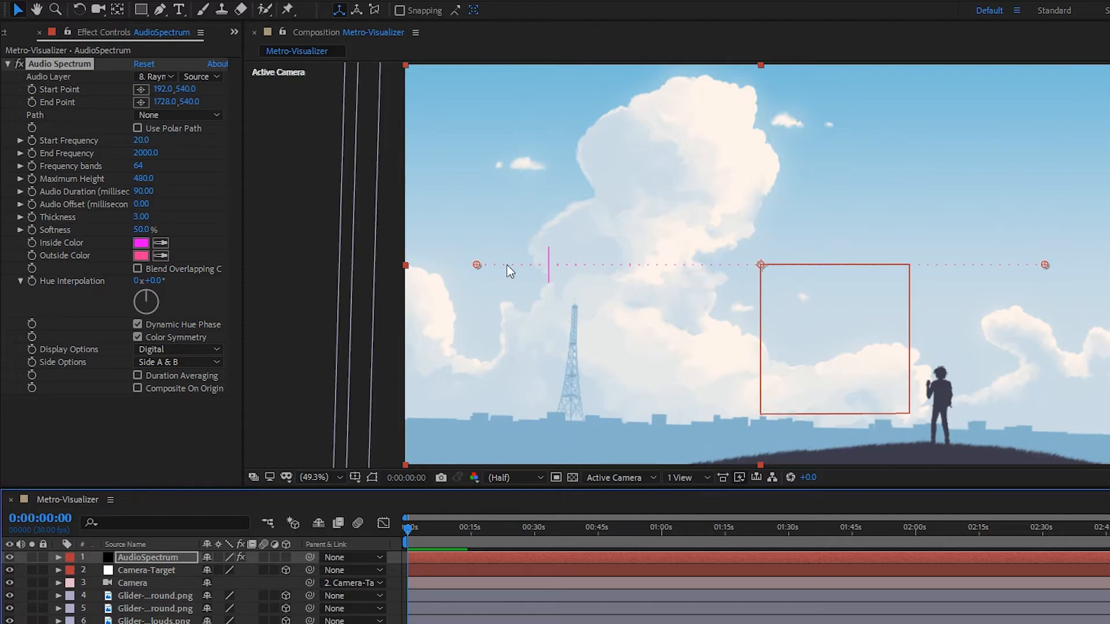
- Reposition the spectrum line with its start point at 736.1, 540 and its end point at 1543.3, 540
left_click_drag(476, 266, 848, 211)
left_click_drag(865, 278, 577, 238)
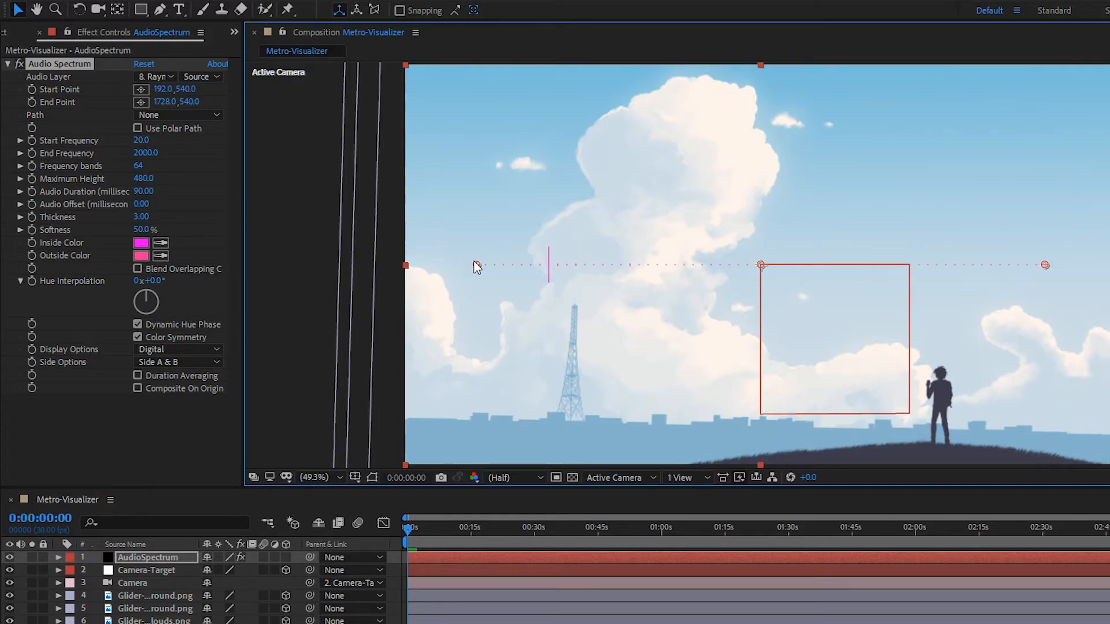
left_click_drag(476, 266, 678, 265)
left_click_drag(1044, 263, 977, 269)
left_click(162, 89)
key("Return")
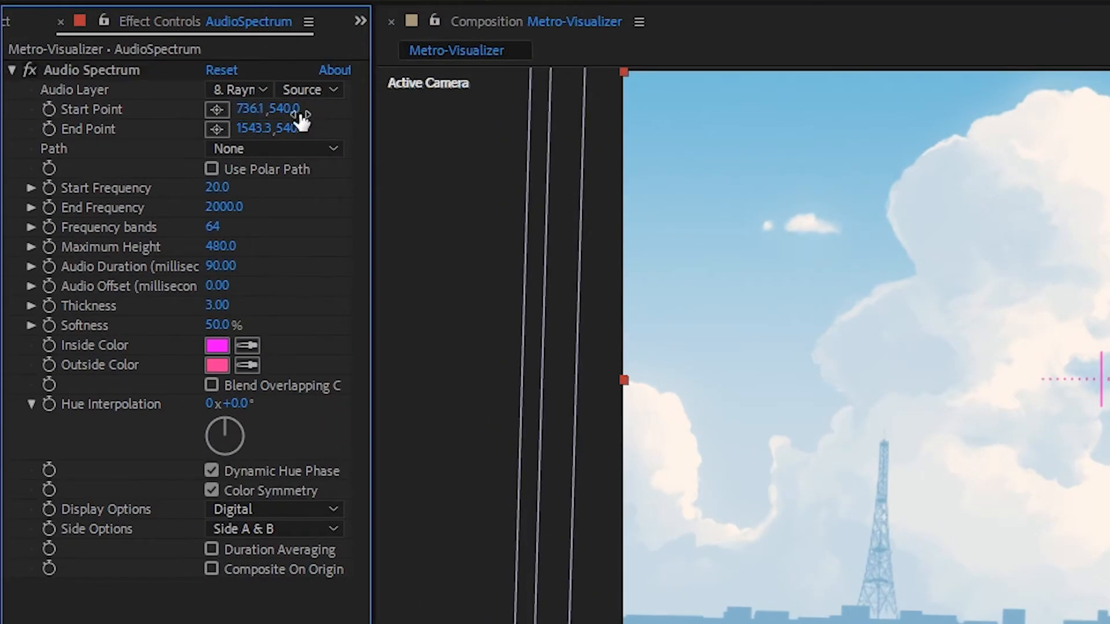
- Try a Y value of 647 for the spectrum's start point and restore it to 540
left_click(294, 128)
left_click(256, 129)
left_click(287, 110)
left_click(293, 128)
left_click_drag(290, 111, 264, 94)
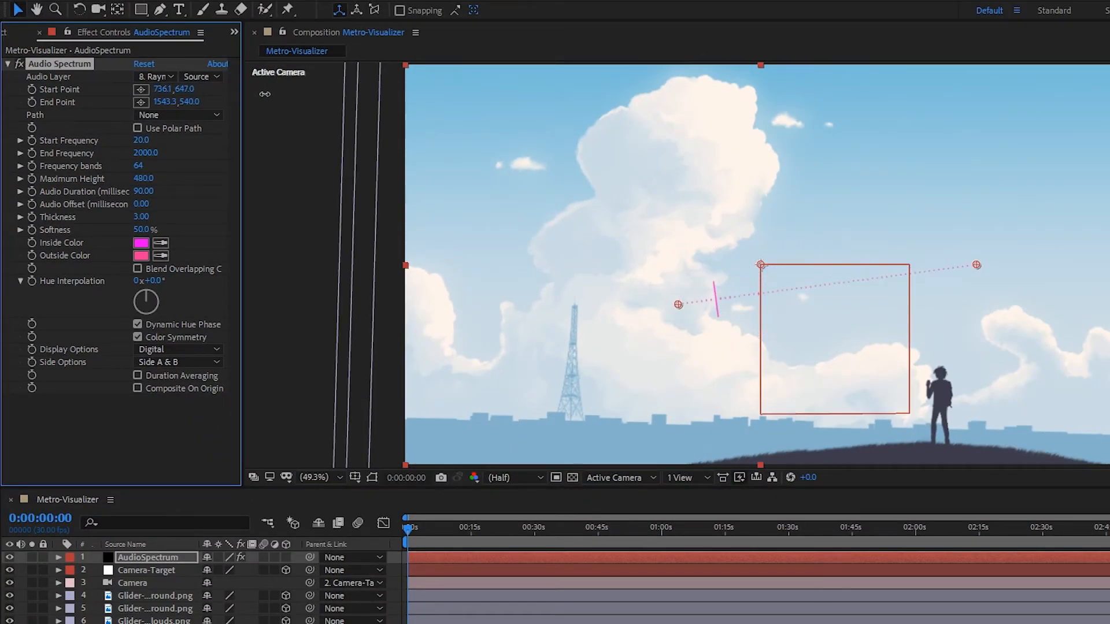
left_click_drag(678, 304, 681, 267)
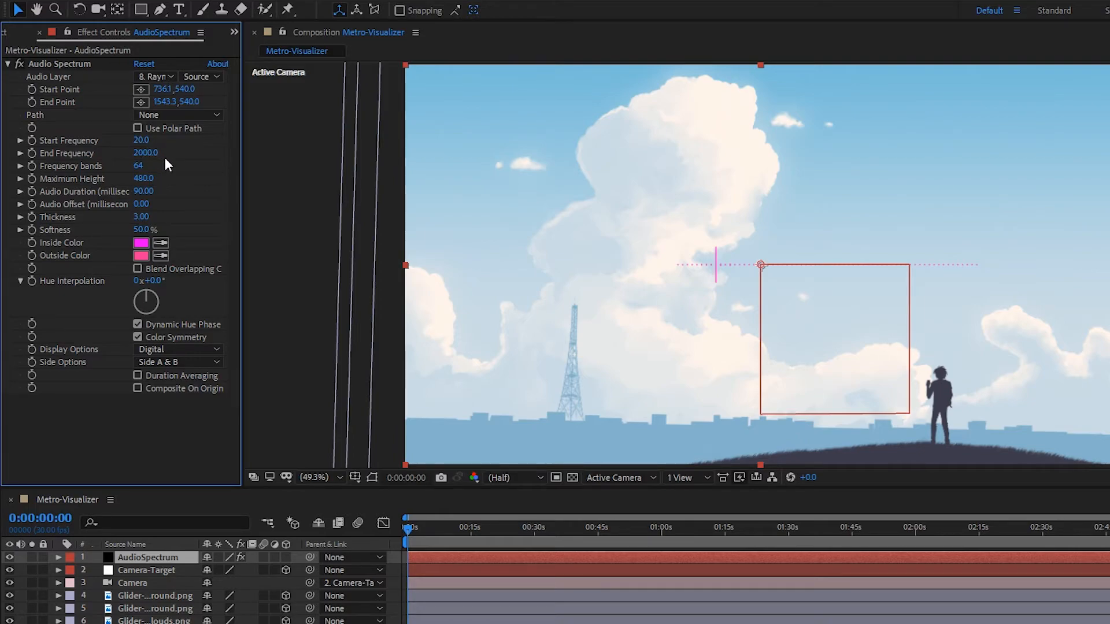
- Set the Audio Spectrum's end frequency to 900, previewing the spectrum before and after the change
key("space")
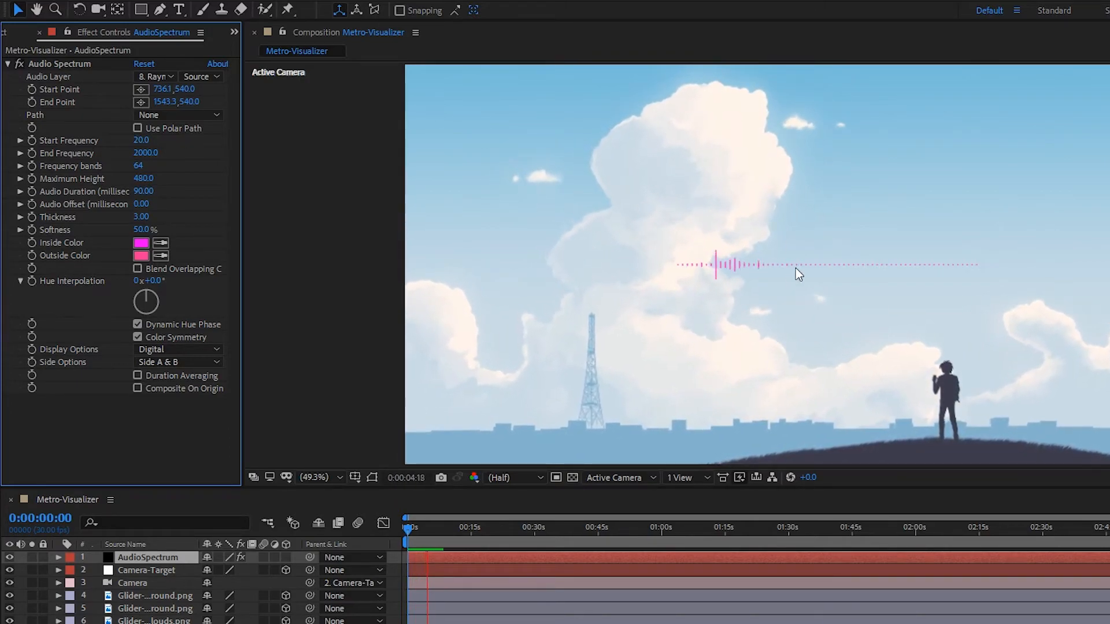
key("space")
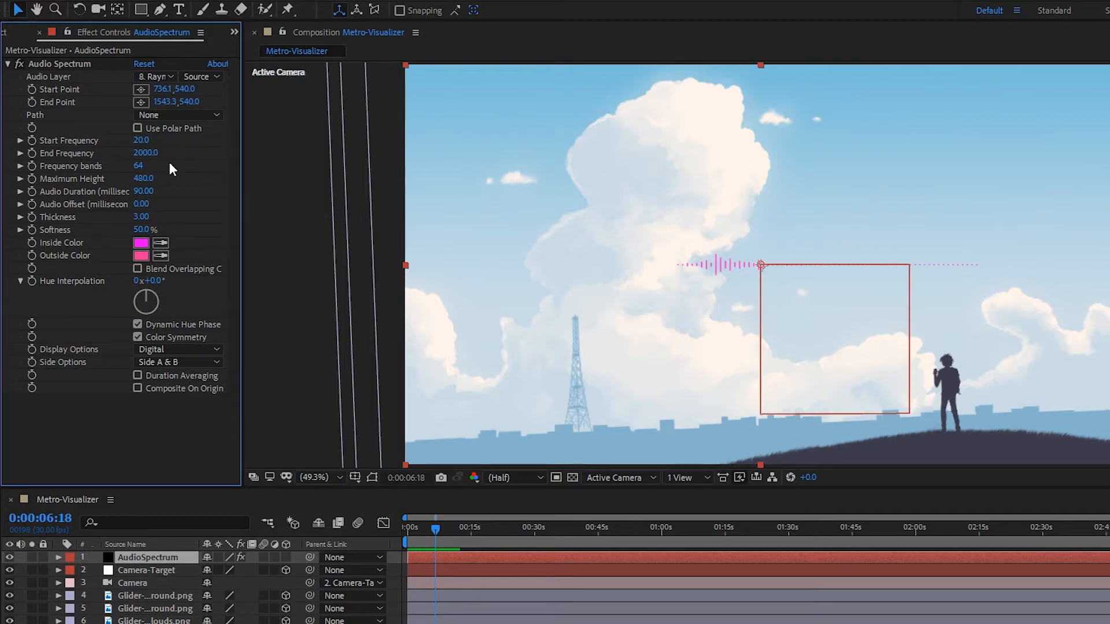
mouse_move(149, 155)
left_mouse_down()
mouse_move(95, 155)
mouse_move(149, 151)
left_mouse_up()
left_click(149, 152)
type("900")
key("Return")
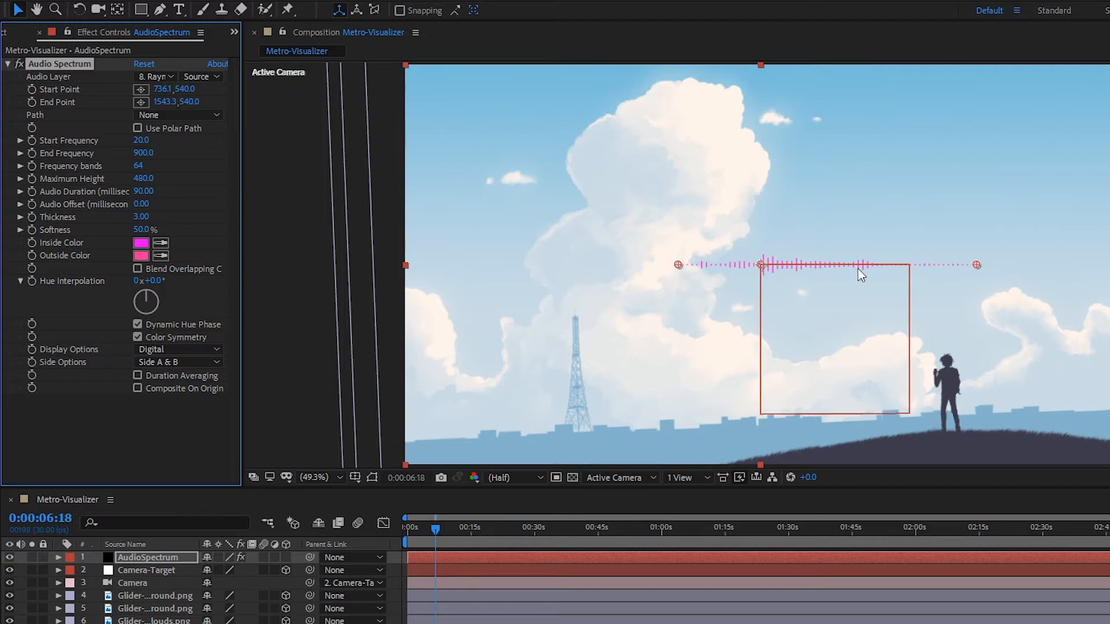
key("space")
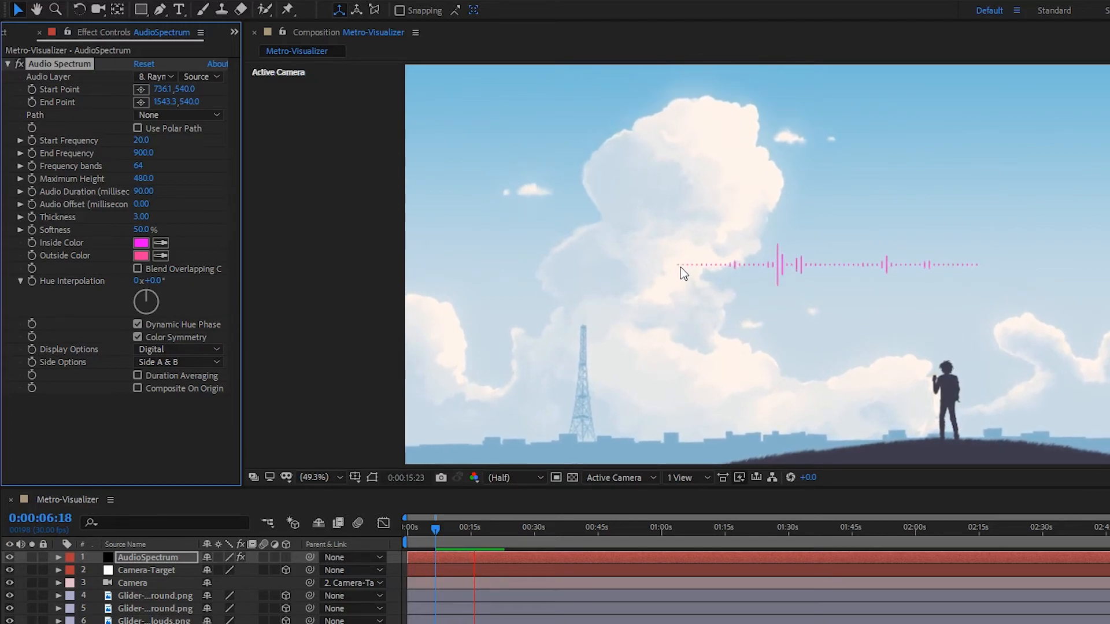
key("space")
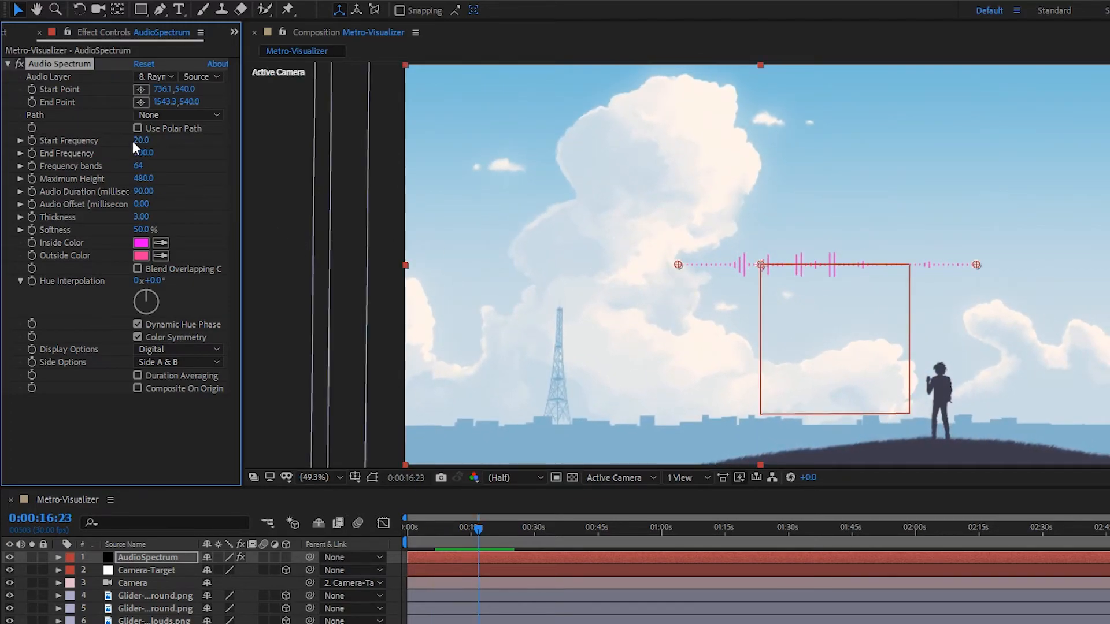
- Set the Audio Spectrum's start frequency to 40 and preview the animation
left_click(141, 140)
type("40")
key("Return")
key("space")
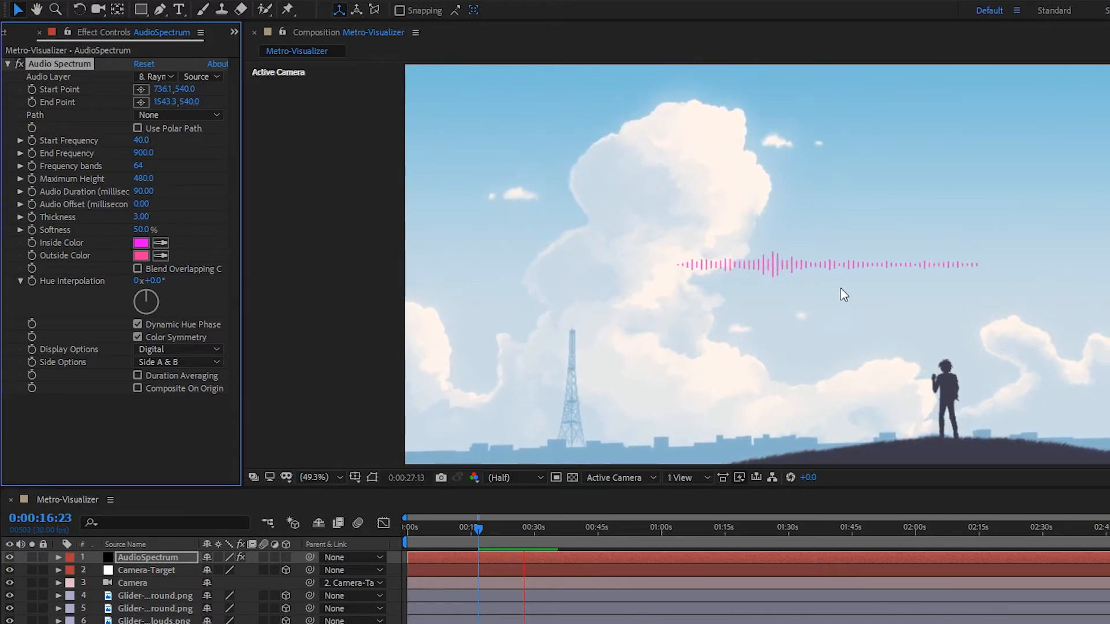
key("space")
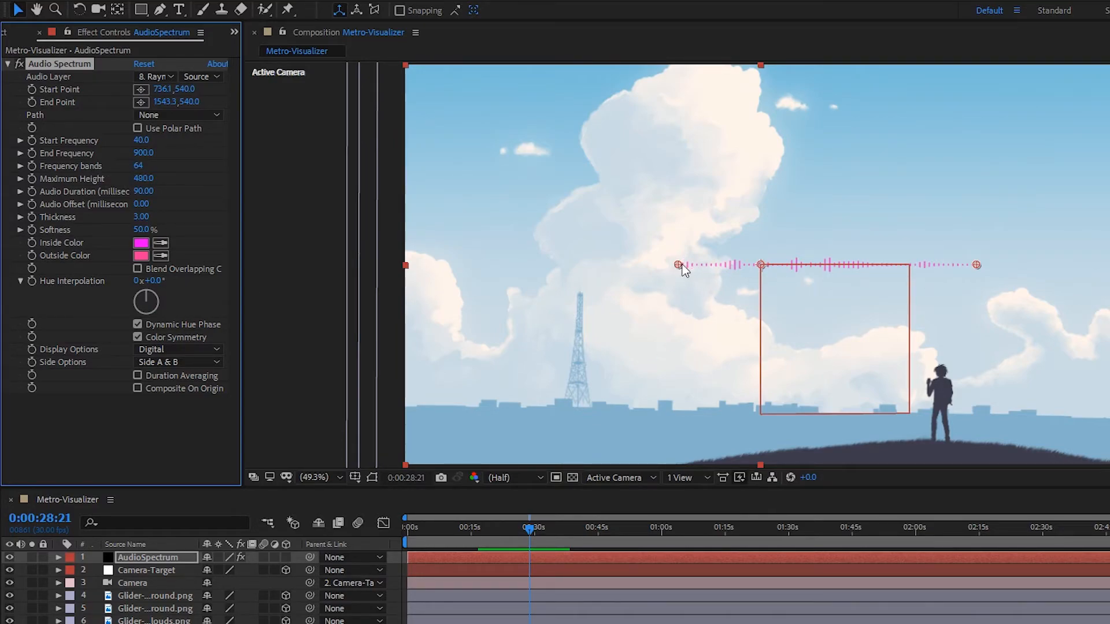
- Try 266 and 26 frequency bands for the spectrum, previewing each value
left_click_drag(137, 166, 303, 182)
key("space")
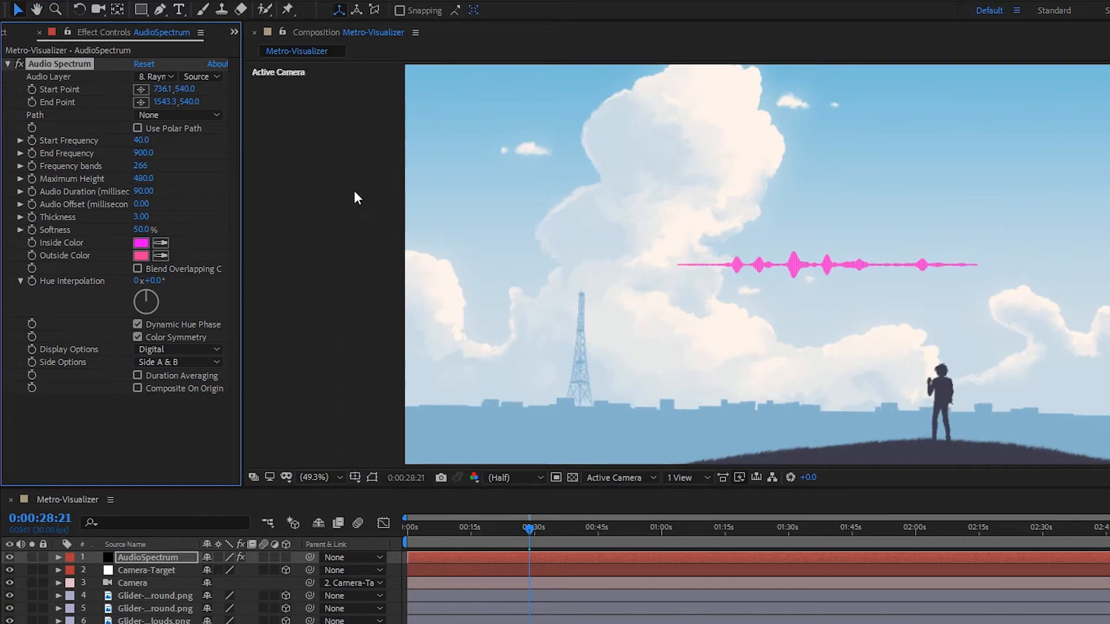
key("space")
left_click_drag(142, 166, 3, 175)
left_click_drag(138, 166, 125, 165)
key("space")
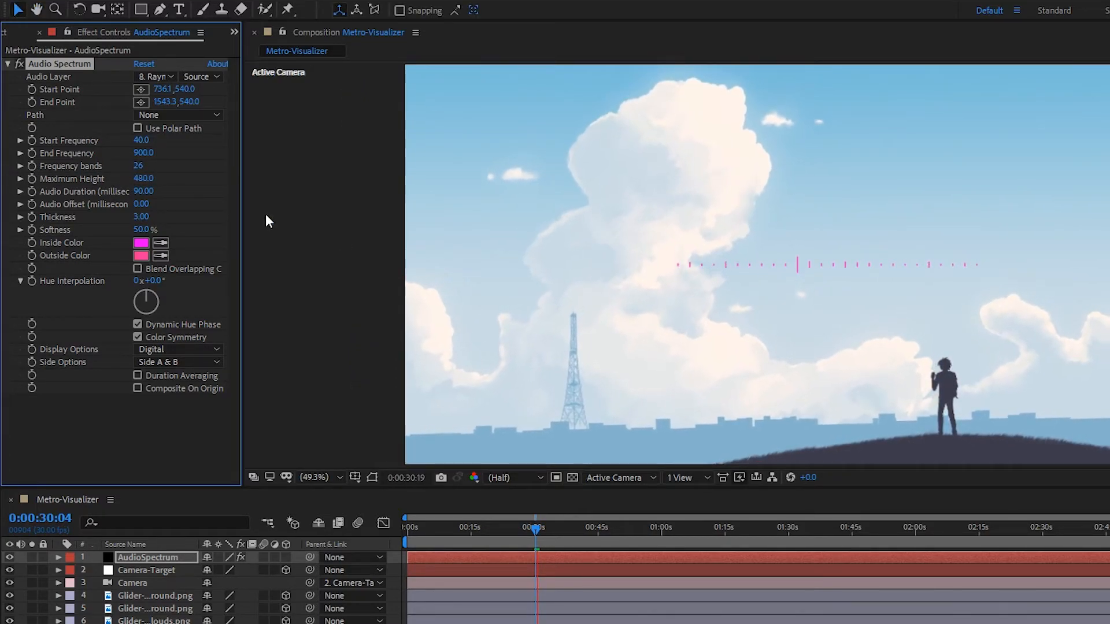
key("space")
- Try 76 frequency bands for the spectrum and preview the animation
left_click(134, 167)
type("76")
key("Return")
key("space")
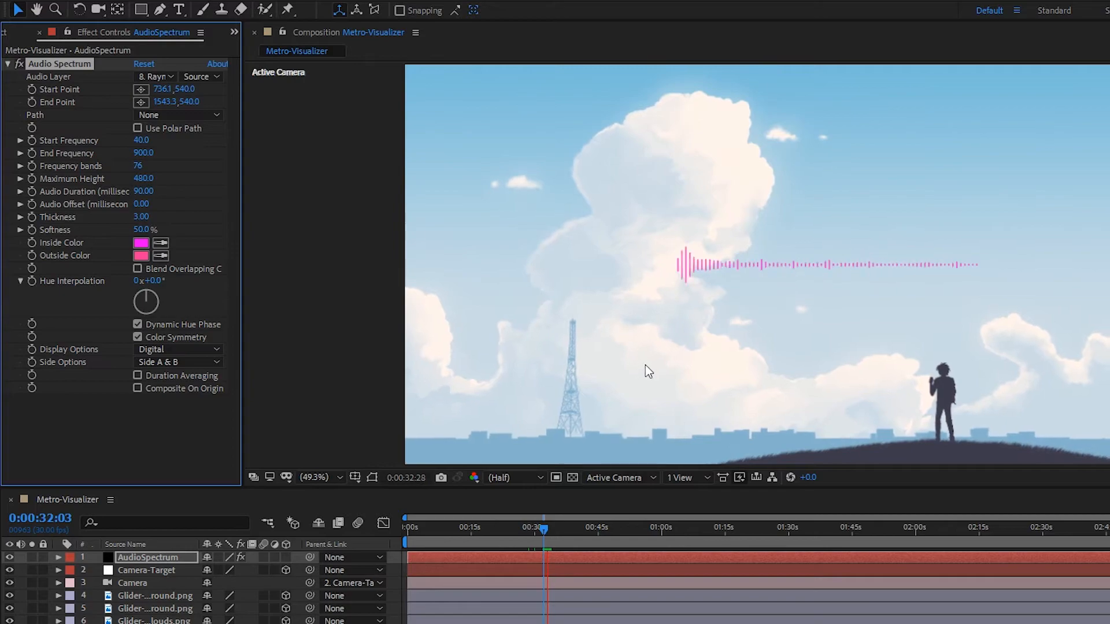
key("space")
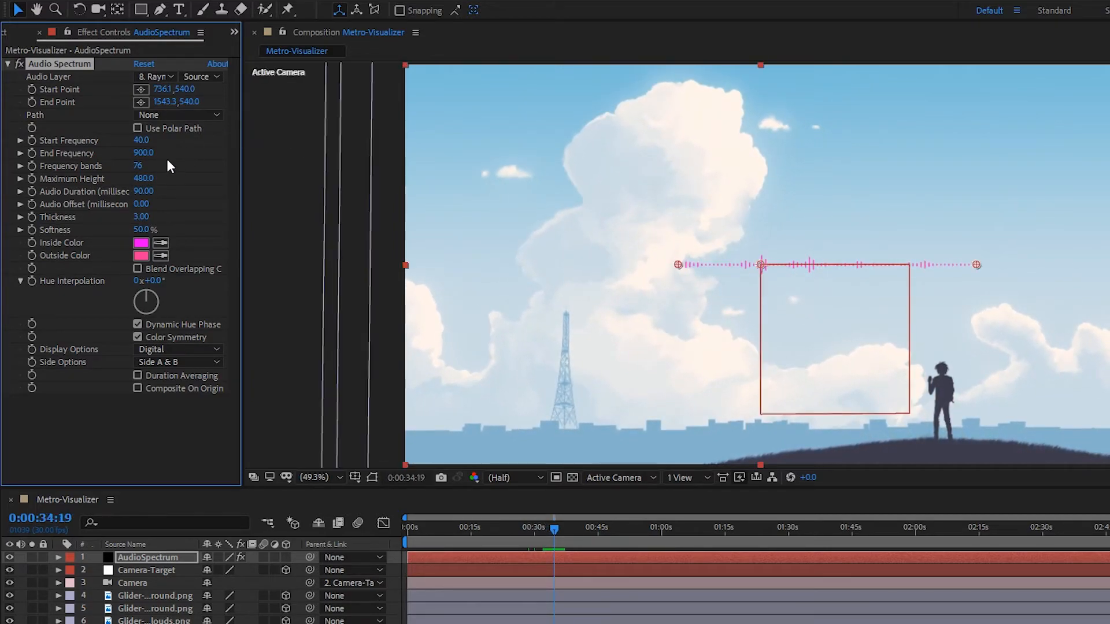
- Set the Audio Spectrum's frequency bands to 72 and preview the animation
left_click(139, 166)
key("Return")
key("space")
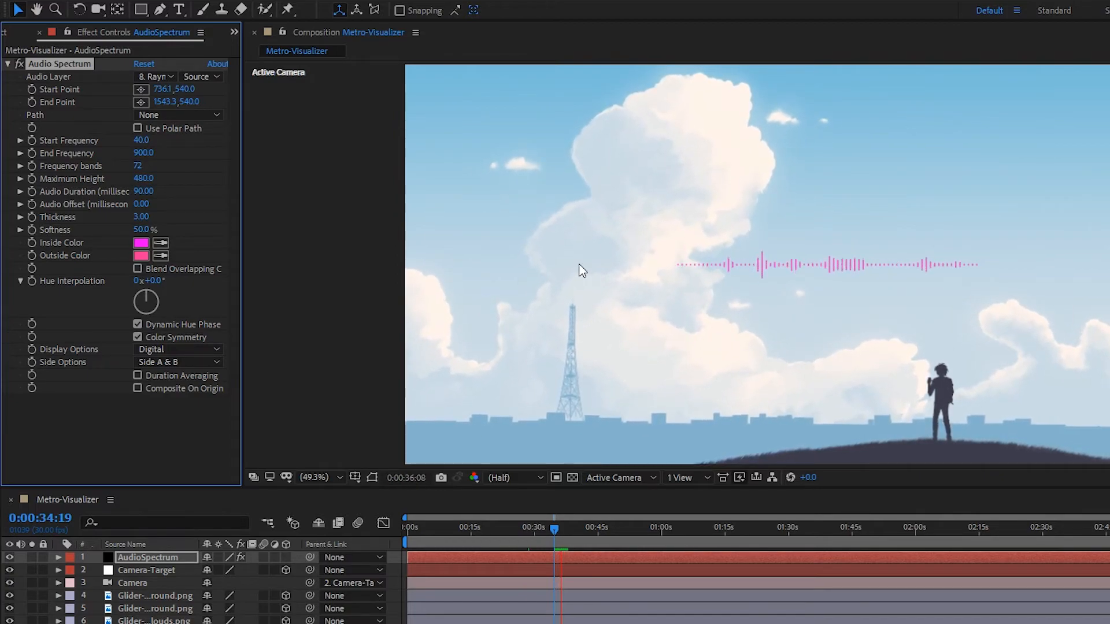
key("space")
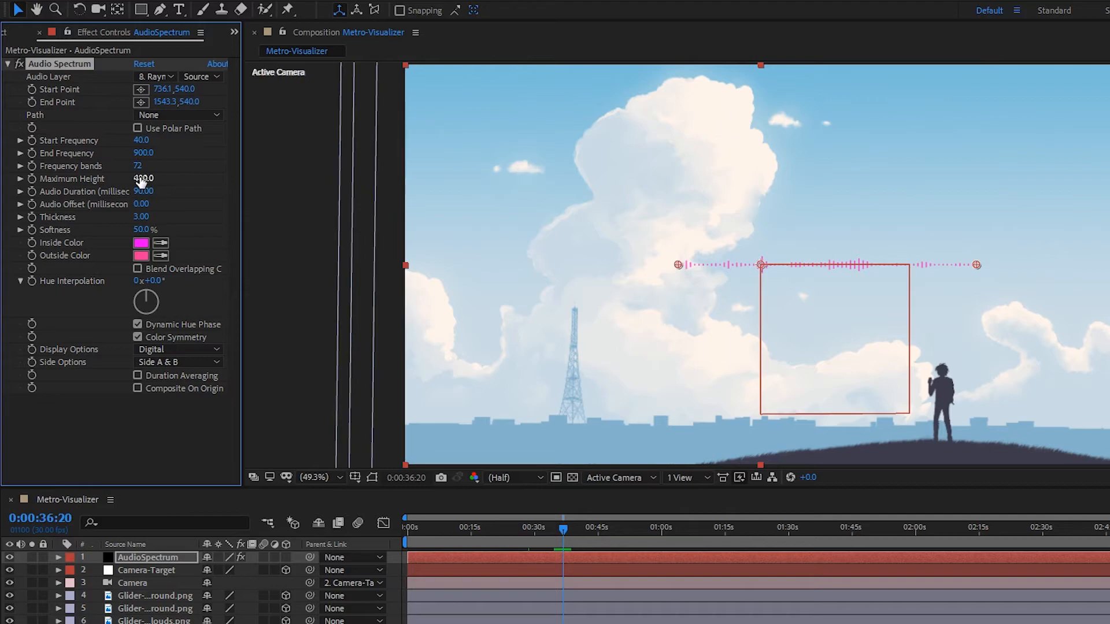
- Try maximum heights of 1340 and 2680 for the Audio Spectrum, previewing the animation
left_click_drag(141, 178, 189, 181)
key("space")
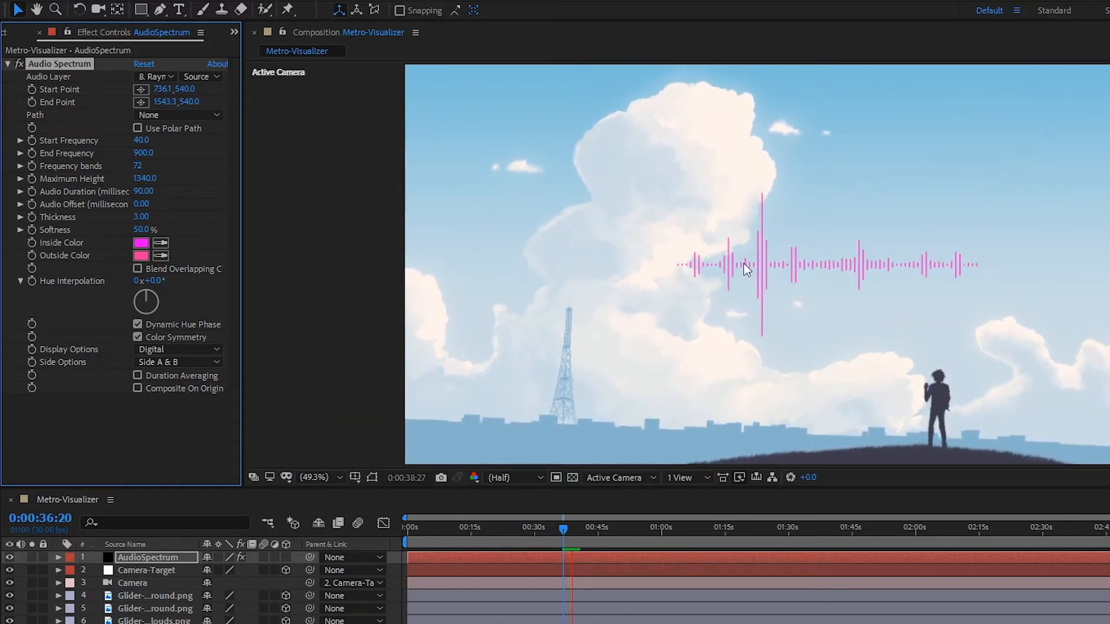
left_click_drag(144, 178, 252, 182)
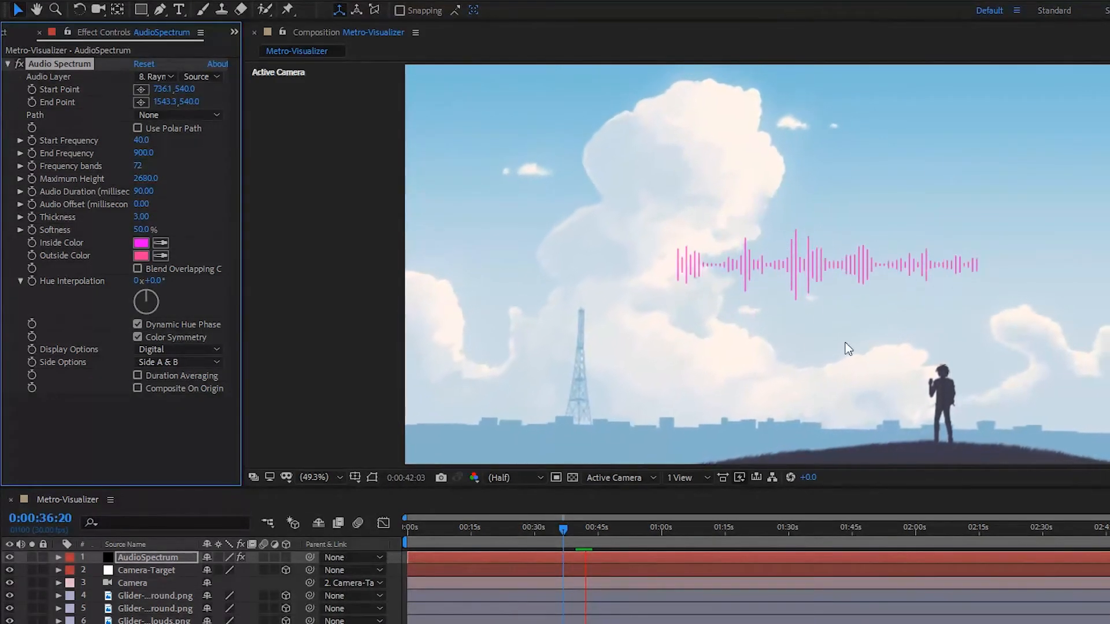
- Try reducing the Audio Spectrum's maximum height to 371 and preview the animation
left_click_drag(145, 178, 3, 195)
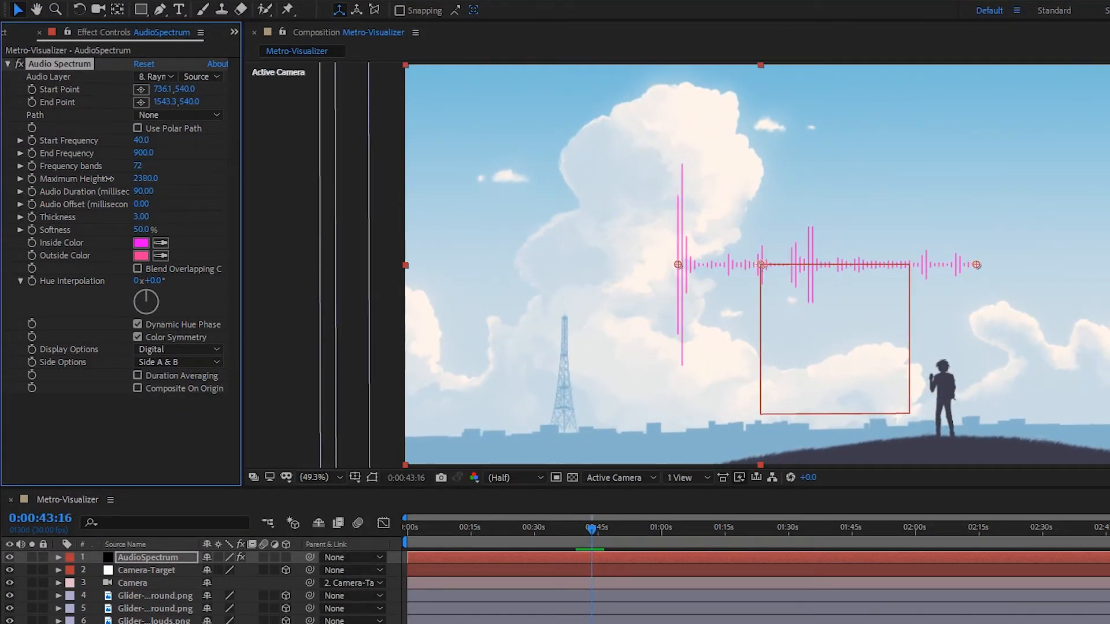
left_click_drag(128, 180, 125, 183)
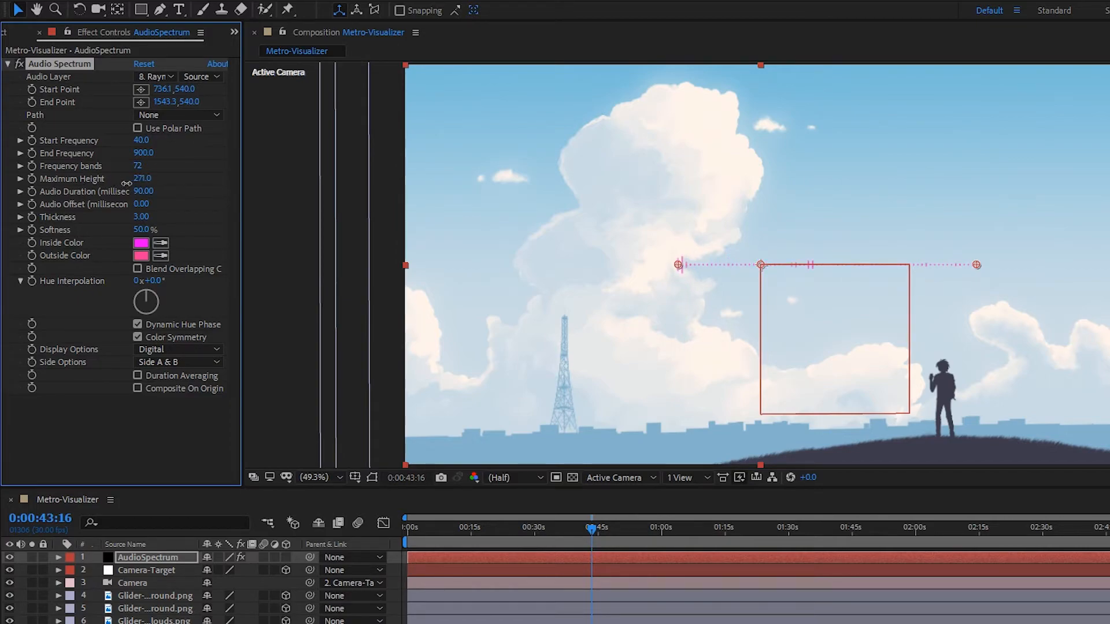
key("space")
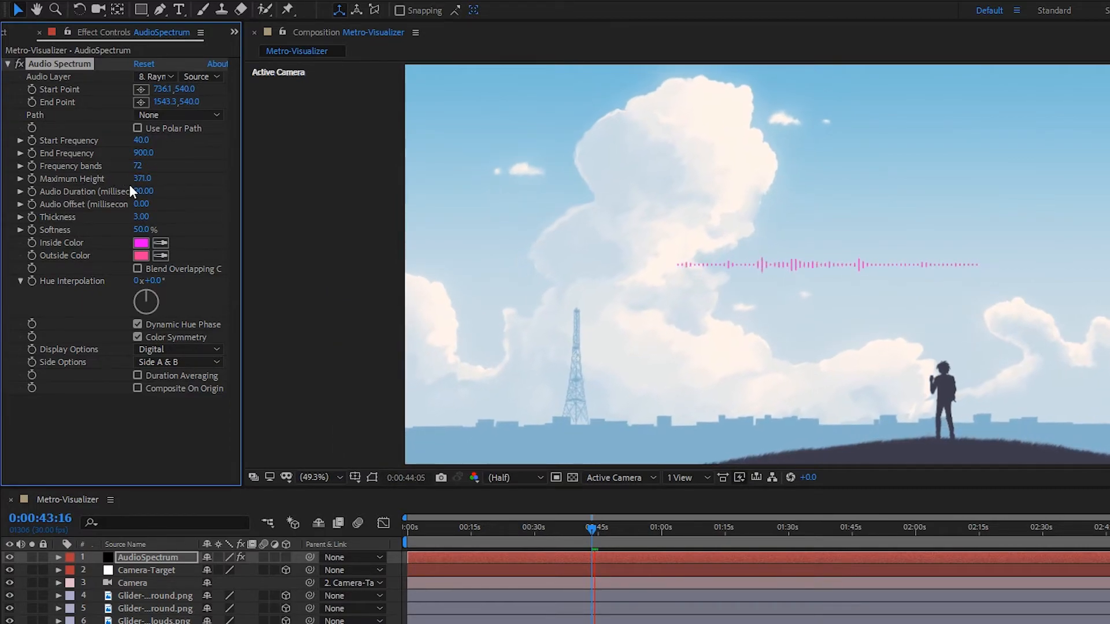
key("space")
- Try maximum heights of 400 and 700 for the Audio Spectrum, previewing each value
left_click(142, 178)
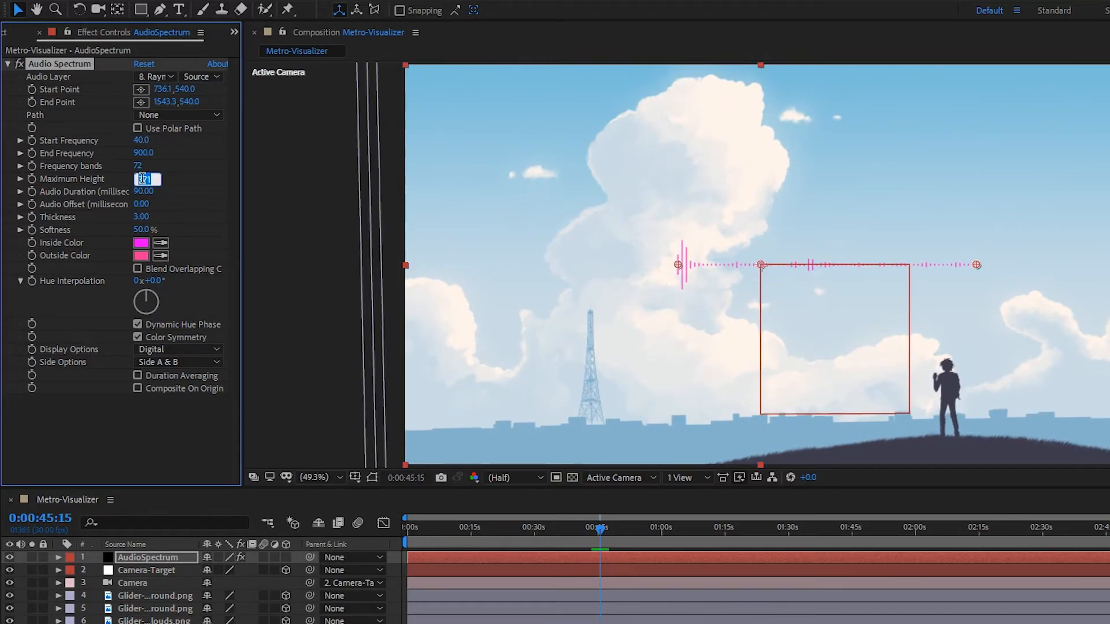
type("400")
key("Return")
key("space")
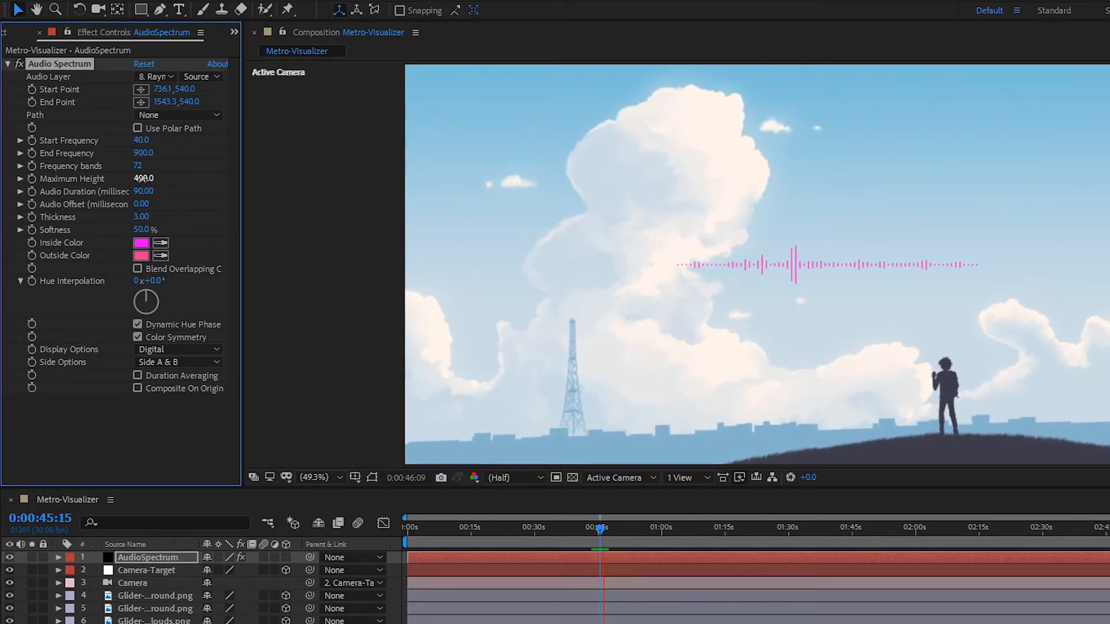
key("space")
left_click(141, 179)
type("700")
key("Return")
key("space")
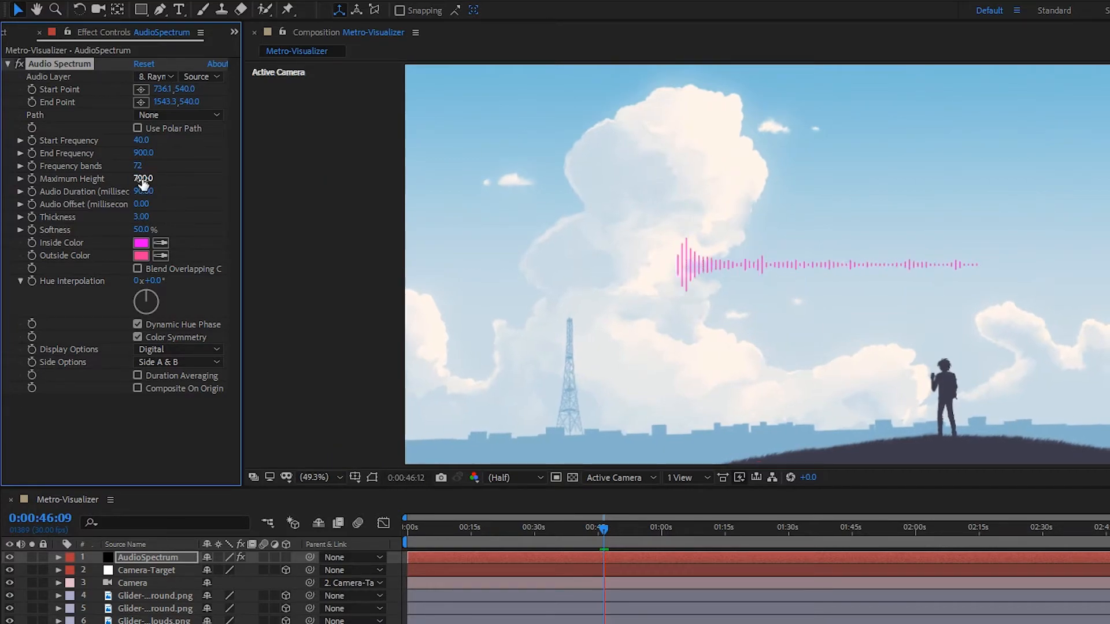
- Set the Audio Spectrum's maximum height to 600 and preview the animation
key("space")
left_click(143, 179)
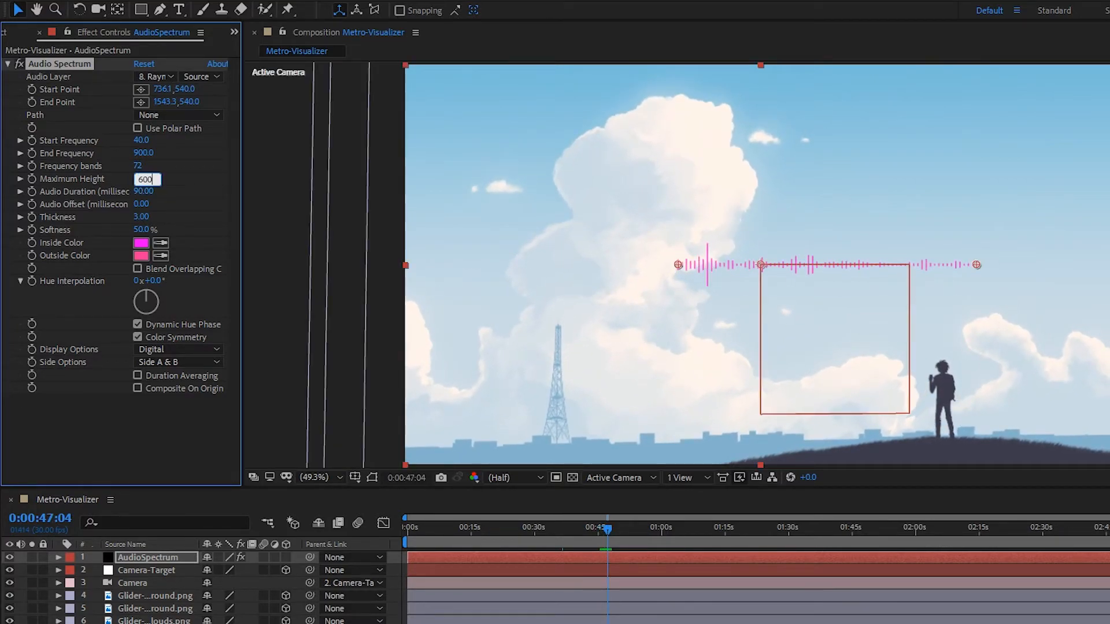
type("600")
key("Return")
key("space")
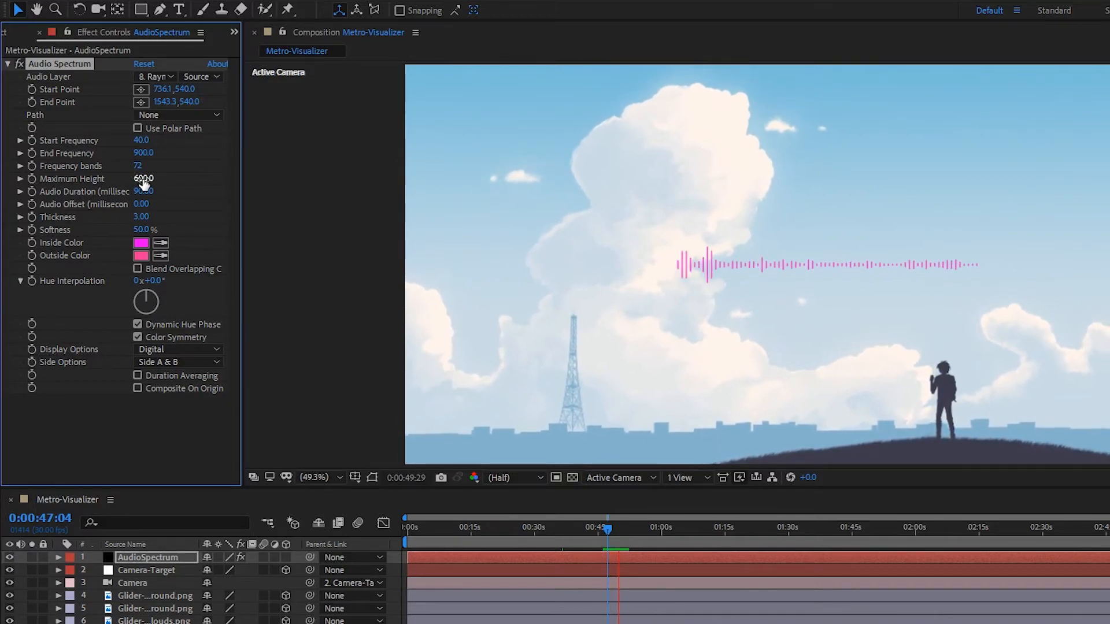
key("space")
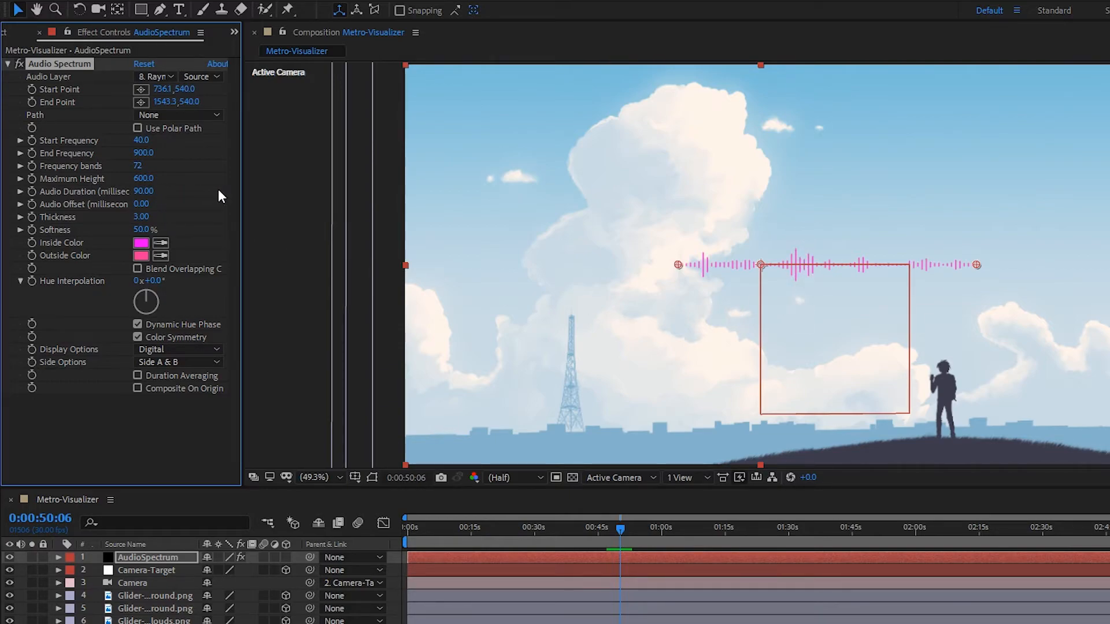
- Try audio durations of 320 and 20 milliseconds for the spectrum, previewing each value
left_click_drag(142, 192, 157, 191)
key("space")
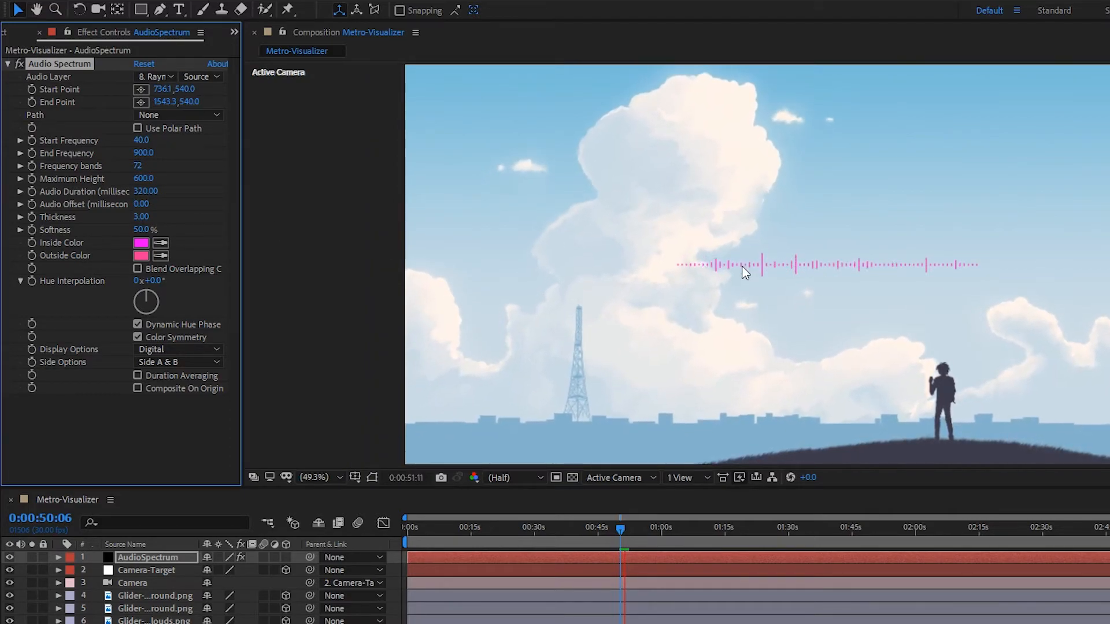
left_click_drag(146, 195, 87, 195)
key("space")
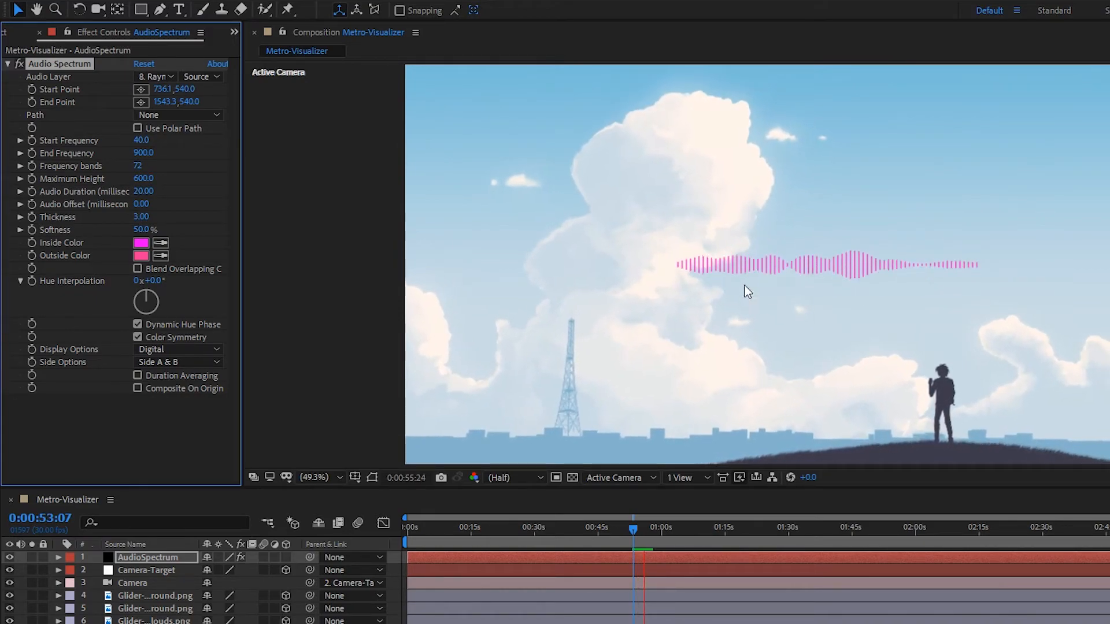
- Set the Audio Spectrum's audio duration to 120 milliseconds and preview the animation
left_click(144, 192)
type("120")
key("Return")
key("space")
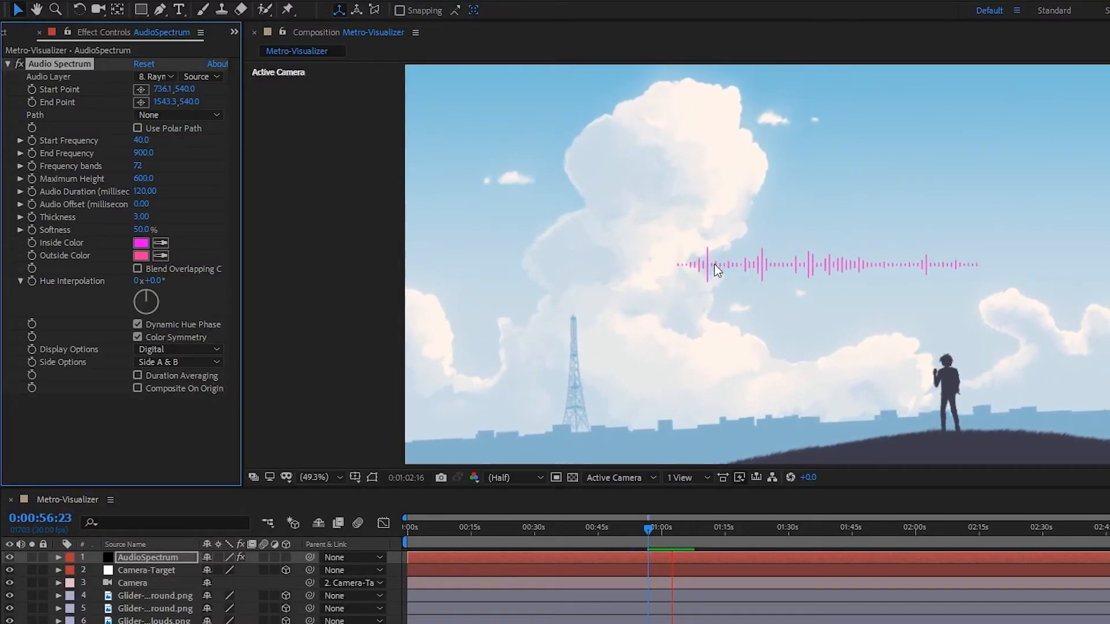
key("space")
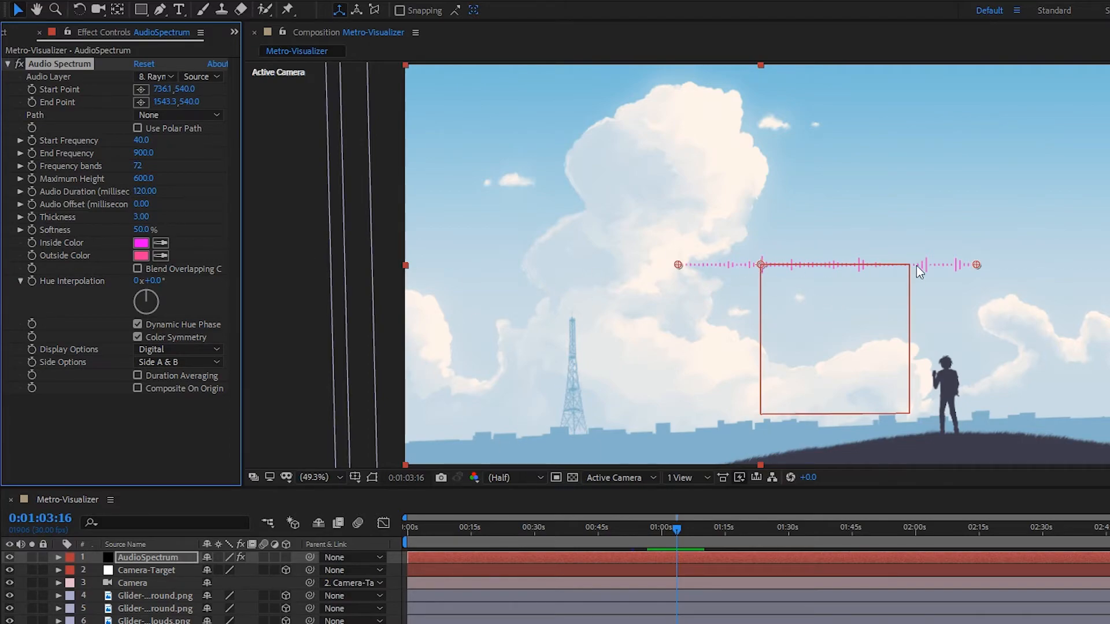
- Try thickness values of 12 and 2 for the spectrum bars and undo the stray audio offset entry
left_click_drag(142, 217, 211, 218)
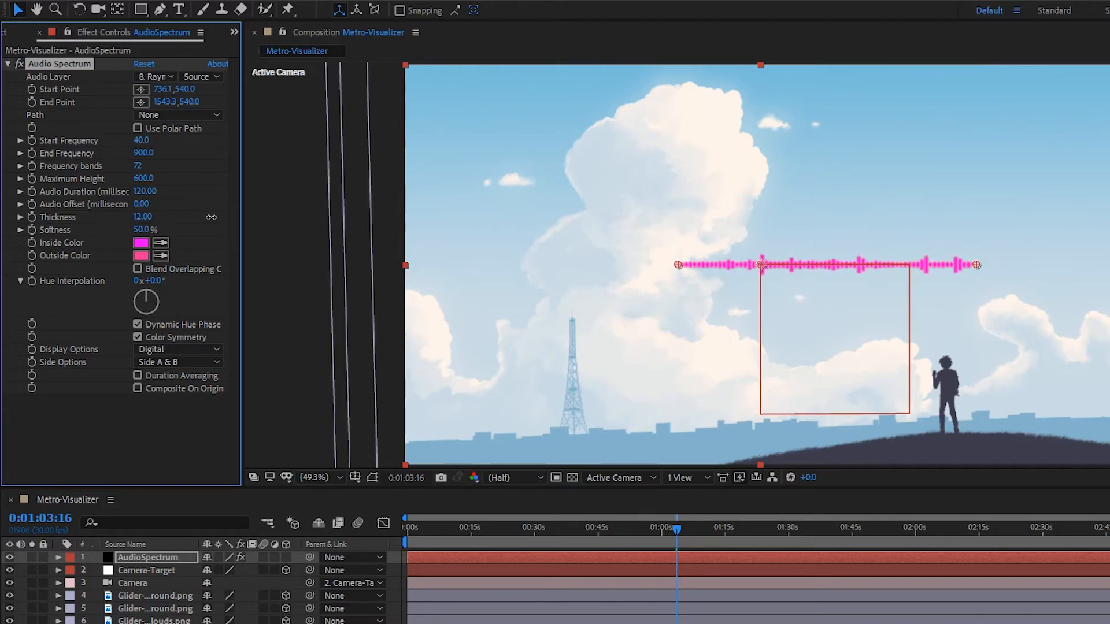
left_click_drag(142, 217, 45, 220)
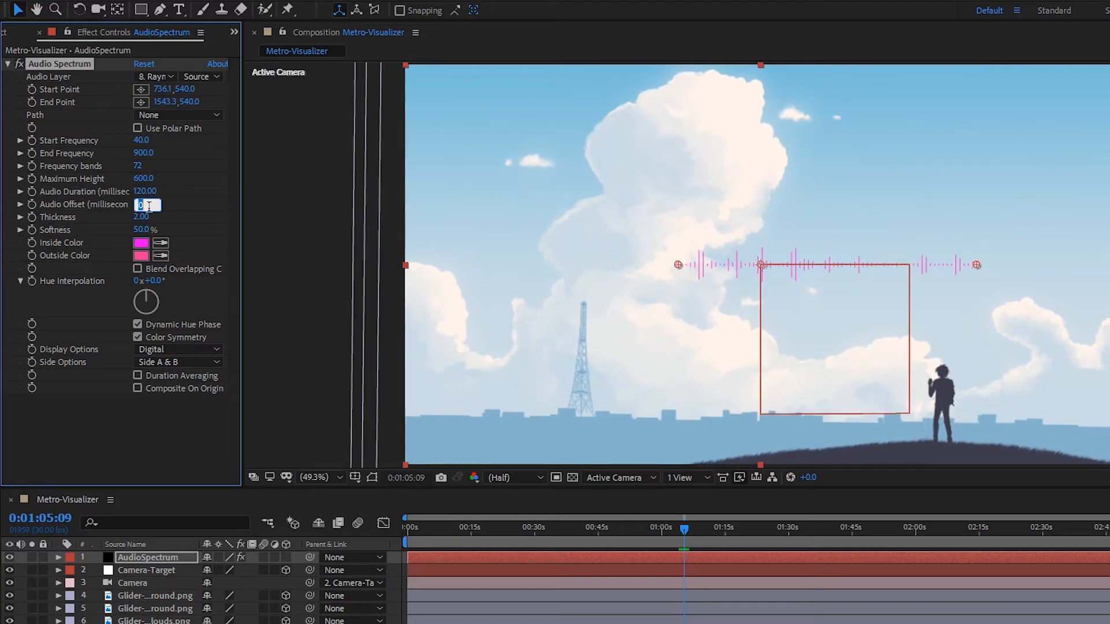
type("6")
key("Return")
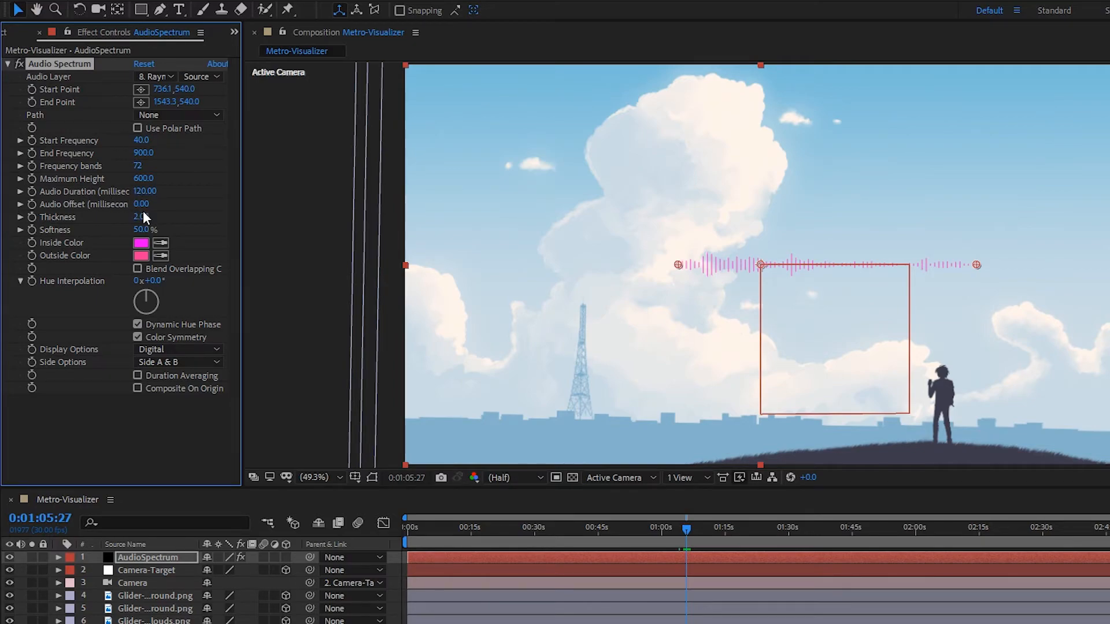
key("ctrl+z")
- Set the Audio Spectrum's thickness to 6 and preview the animation
type("6")
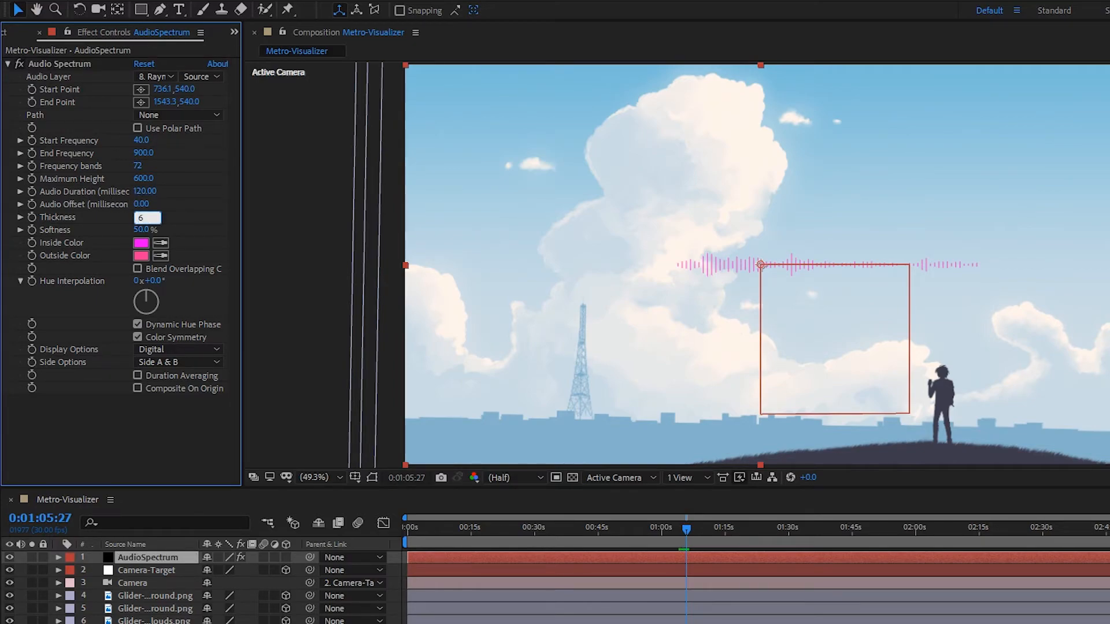
key("Return")
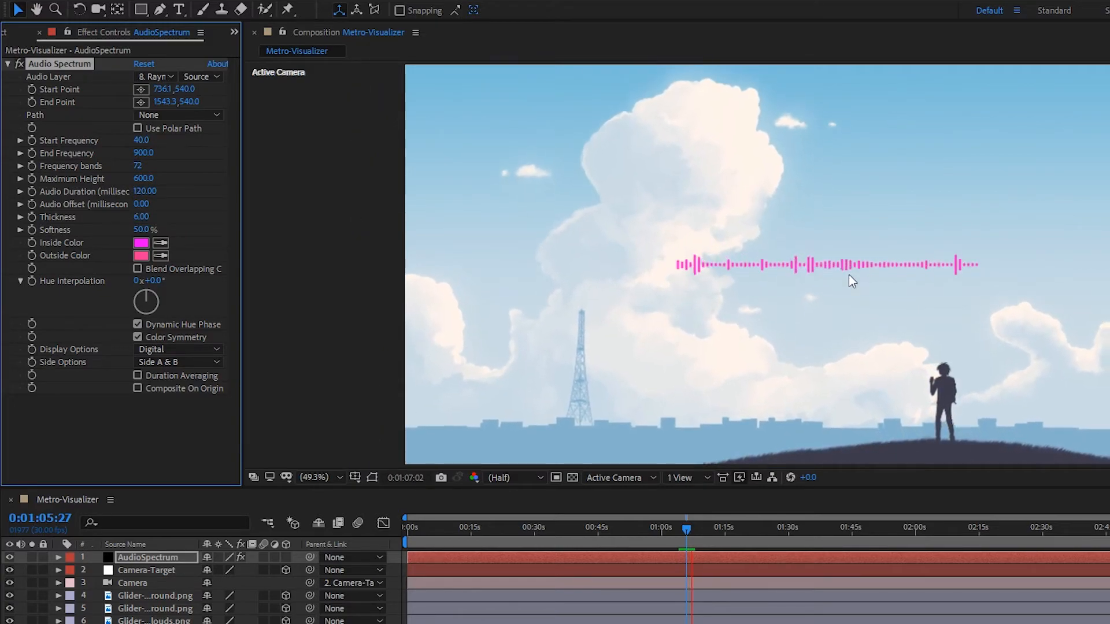
left_click(740, 307)
- Test 100% softness on the spectrum, settle on 0% and preview the animation from 0:00:31:07
left_click_drag(143, 231, 194, 226)
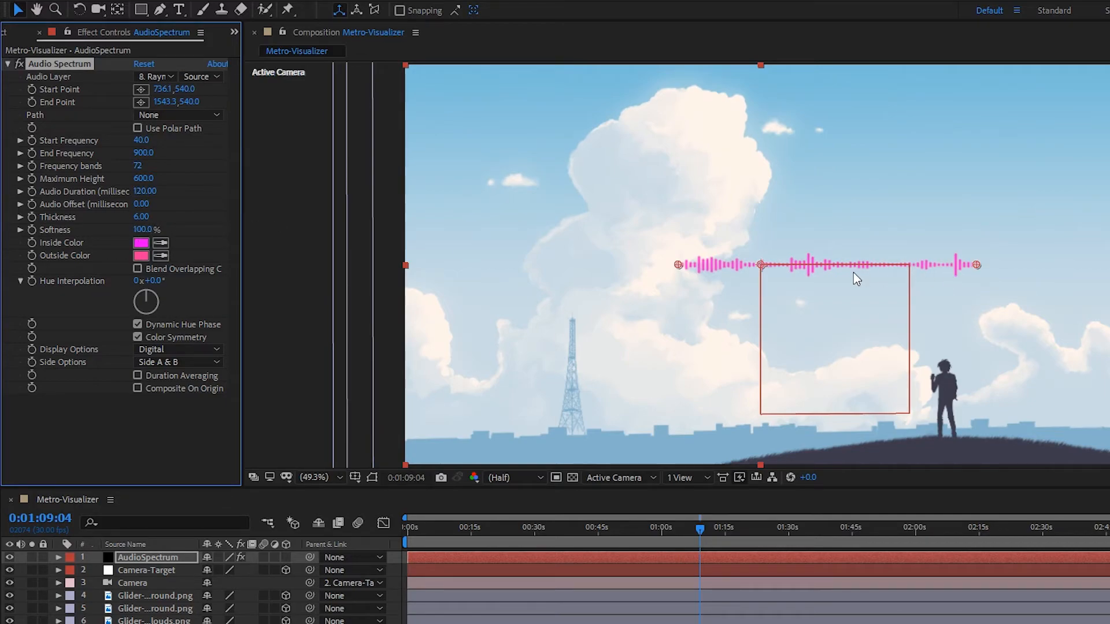
left_click_drag(149, 228, 58, 231)
left_click(141, 230)
left_click_drag(626, 523, 540, 527)
key("space")
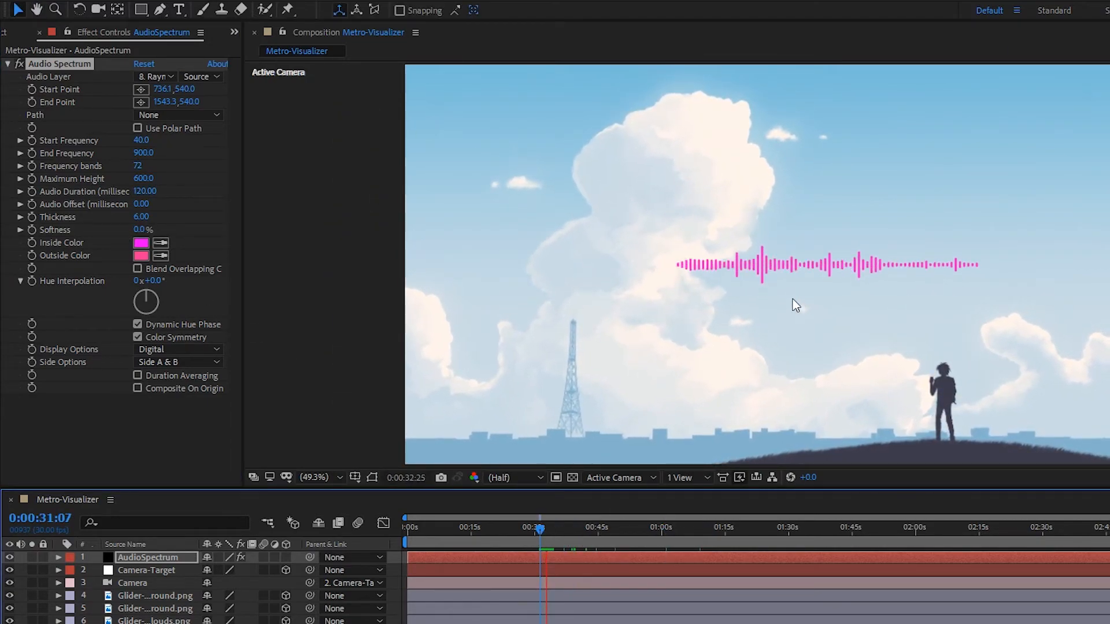
key("space")
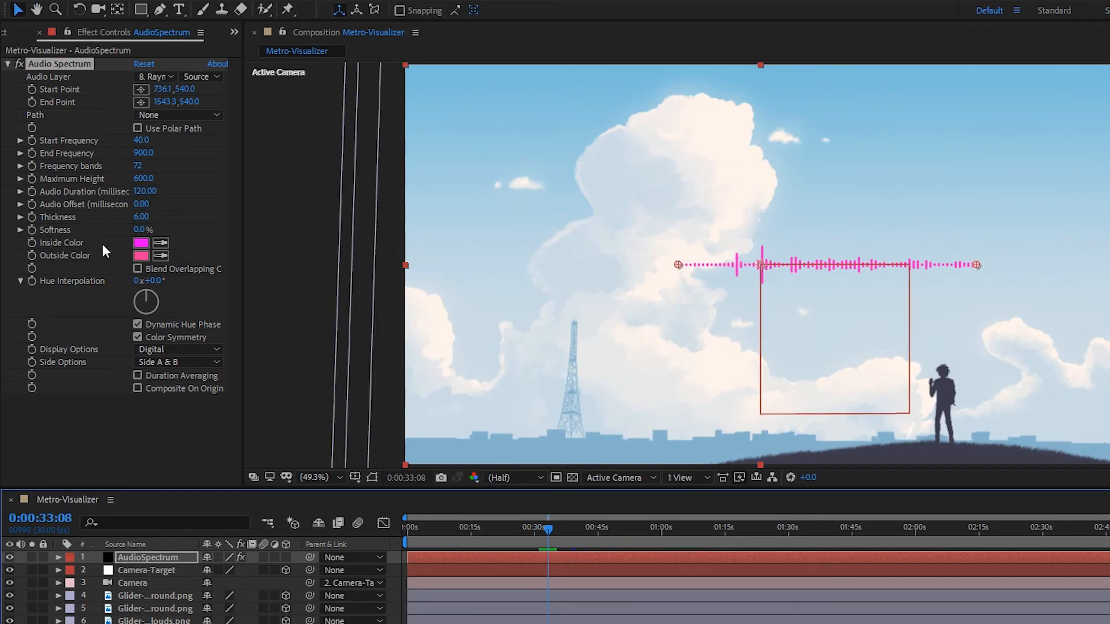
- Try white as the Audio Spectrum's inside color, checking it at 100% magnification
left_click(315, 477)
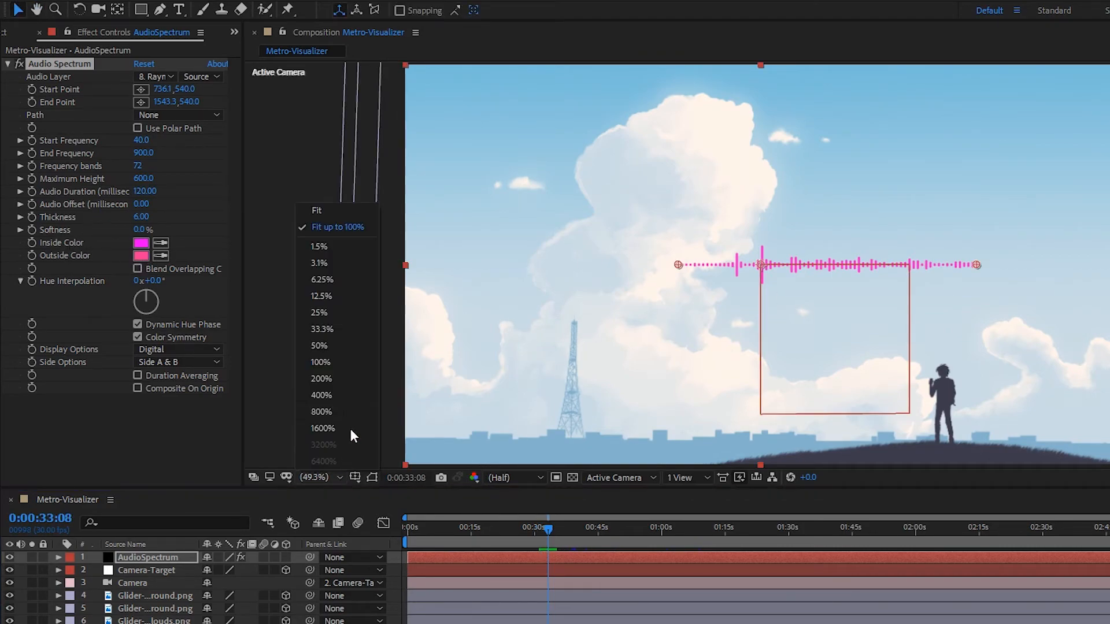
left_click(332, 359)
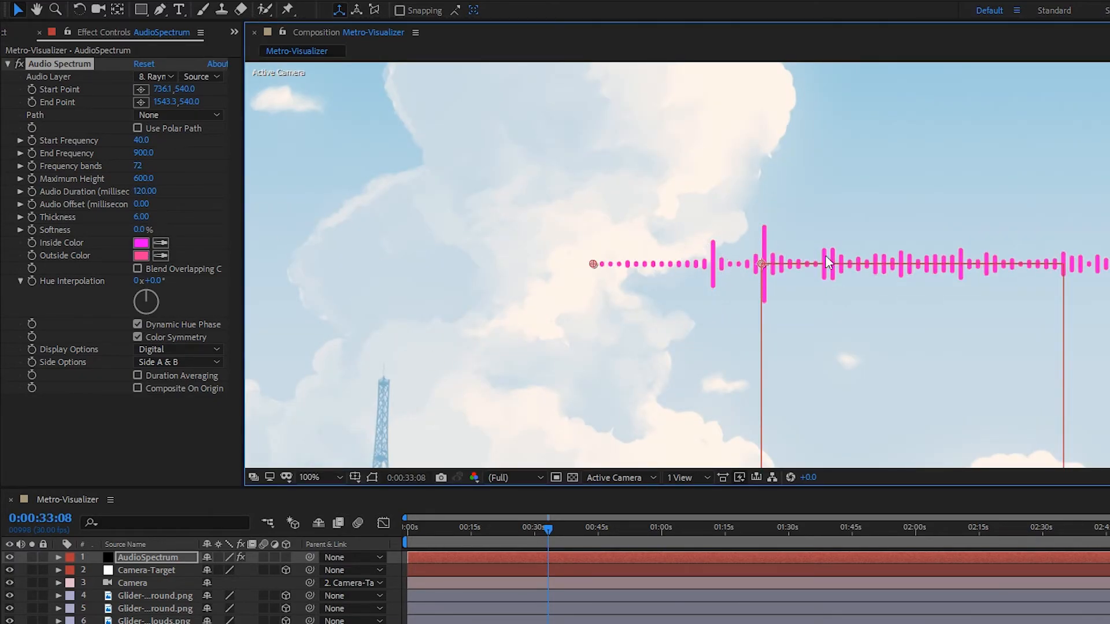
left_click(141, 243)
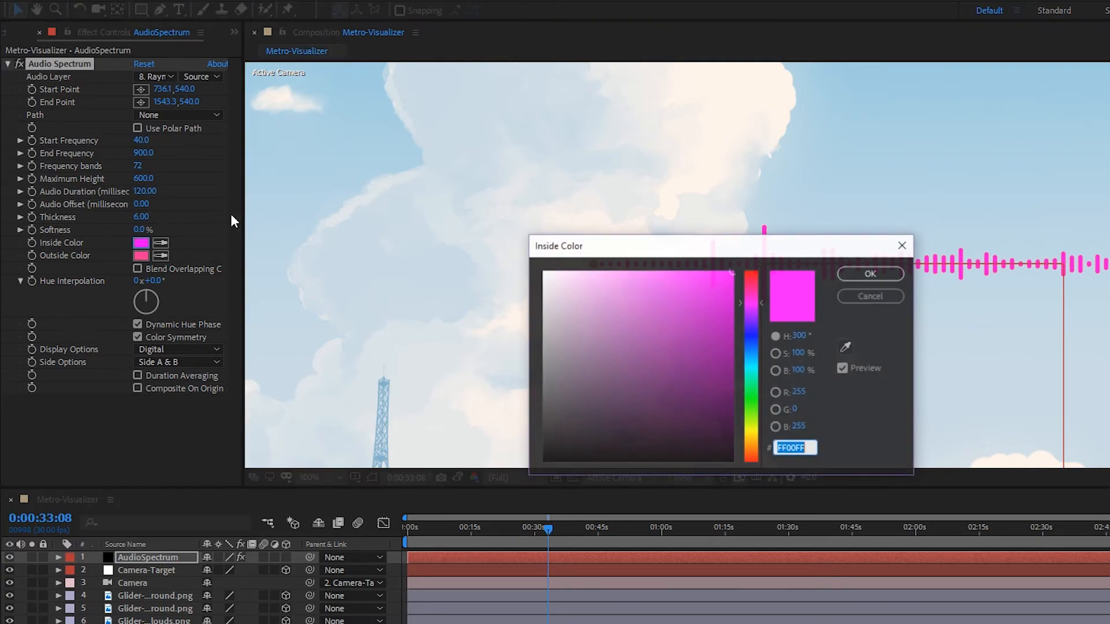
left_click_drag(680, 325, 542, 271)
left_click(854, 271)
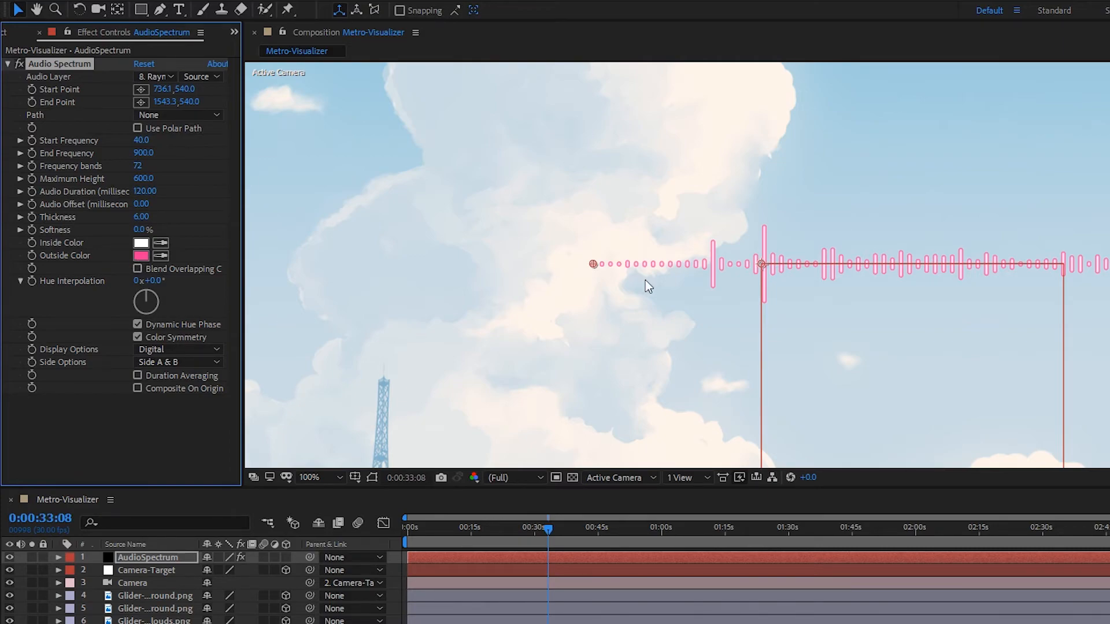
- Sample the tower's blue as the Audio Spectrum's outside color and darken it to 6195B1
left_click(160, 256)
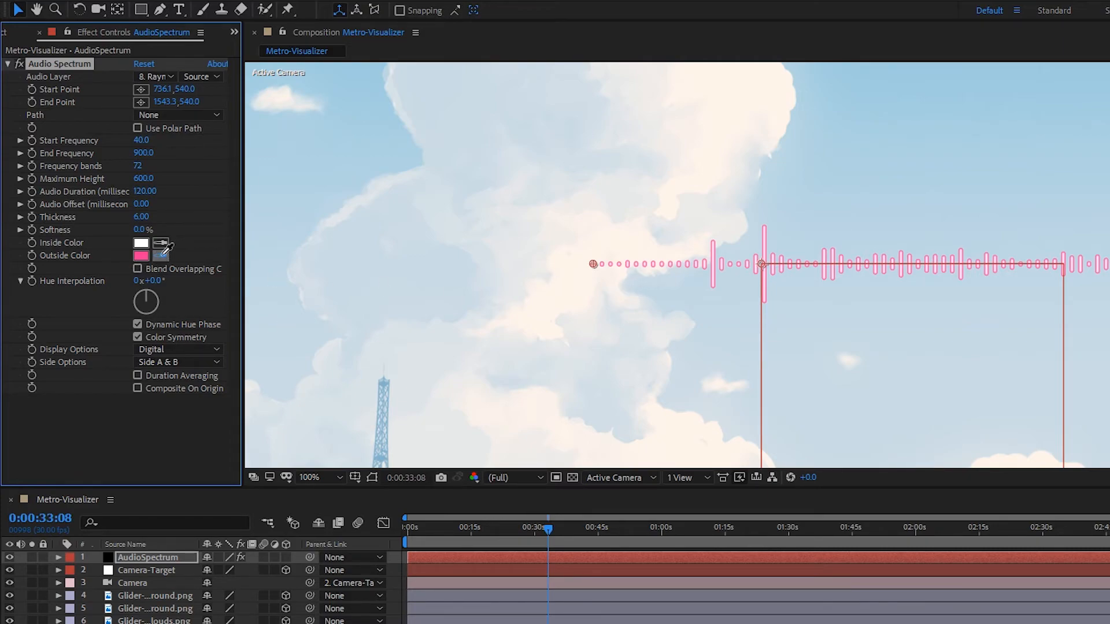
left_click(384, 384)
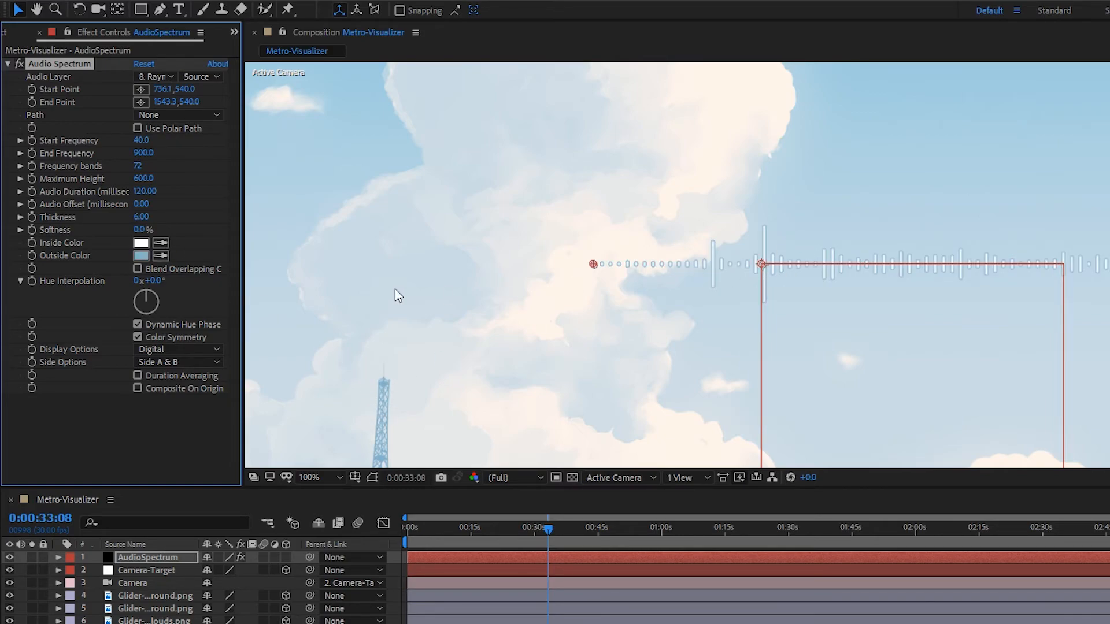
left_click(141, 256)
left_click(622, 325)
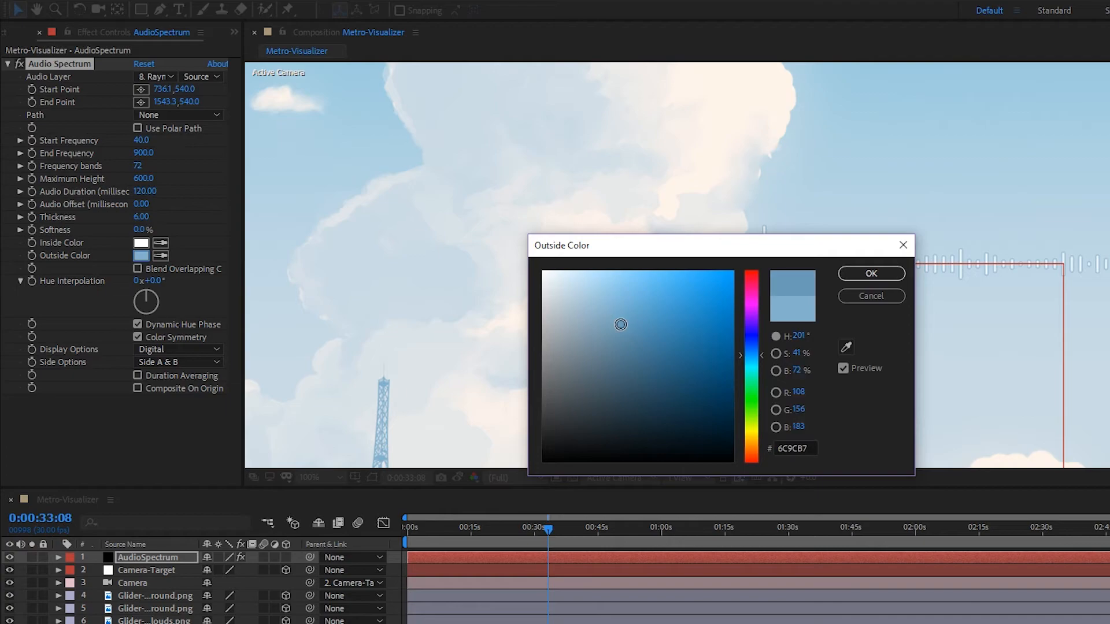
left_click_drag(624, 326, 628, 329)
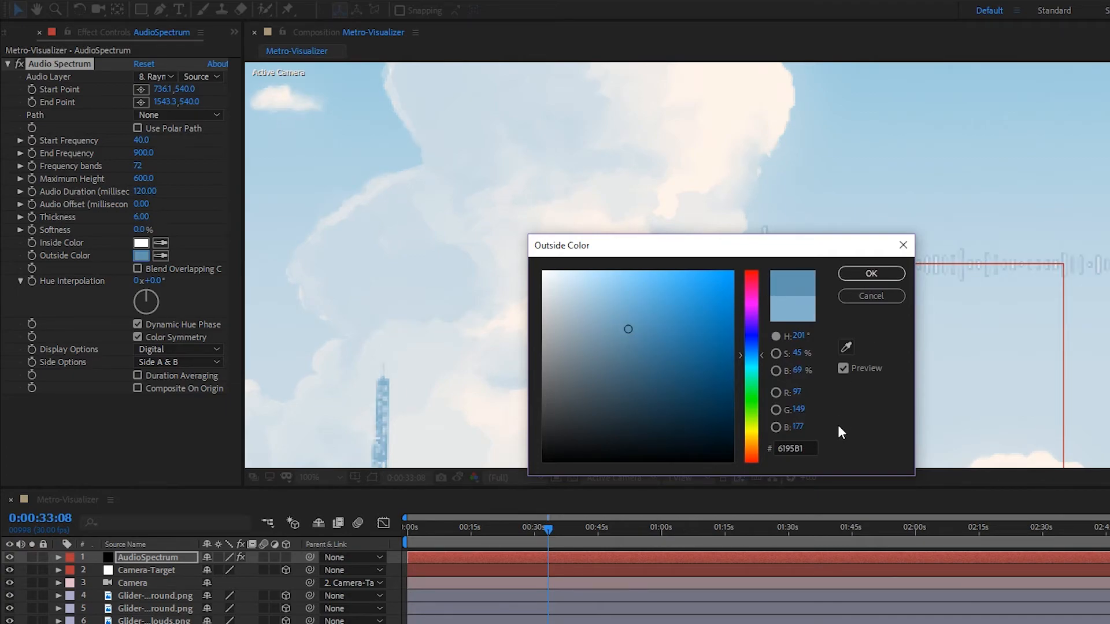
left_click(864, 274)
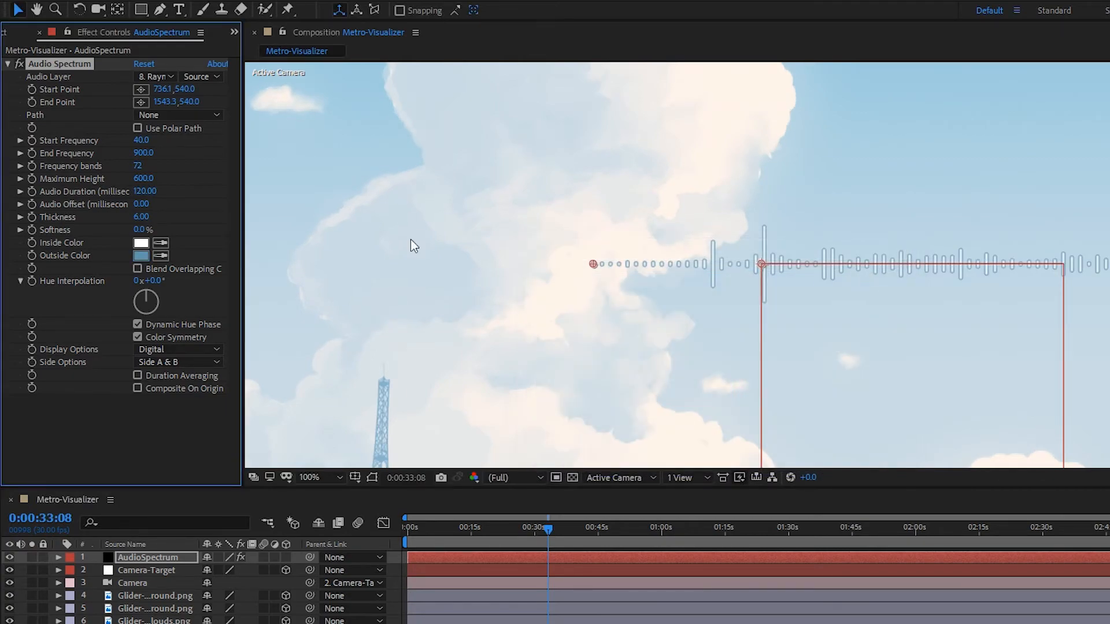
- Match the Audio Spectrum's inside color to its blue outside color by sampling it, and preview the animation
left_click(161, 243)
left_click(143, 255)
key("space")
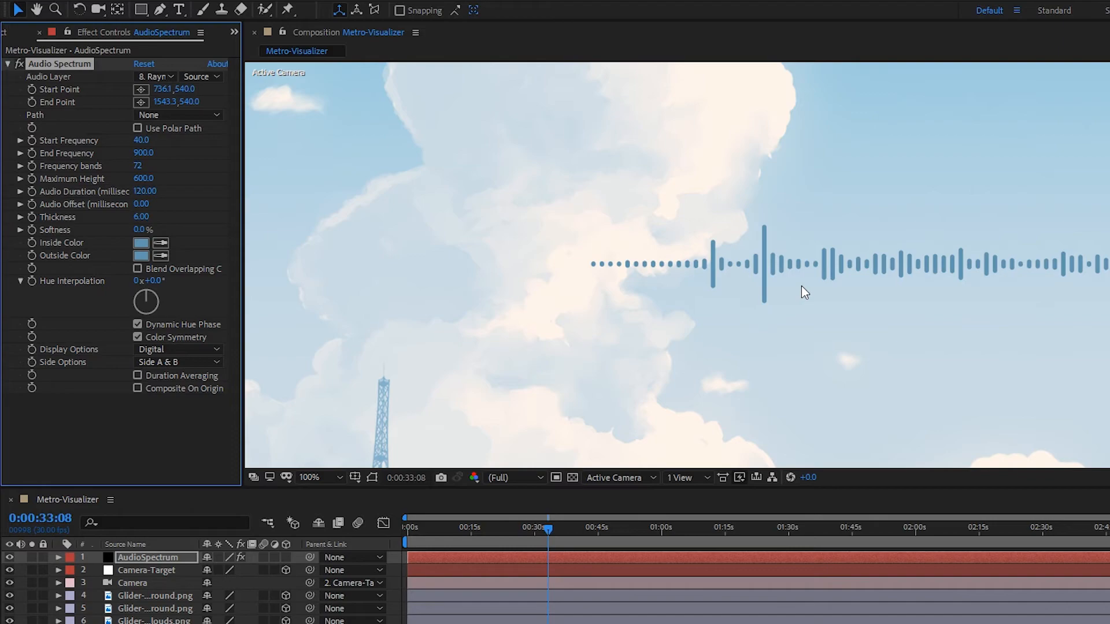
key("space")
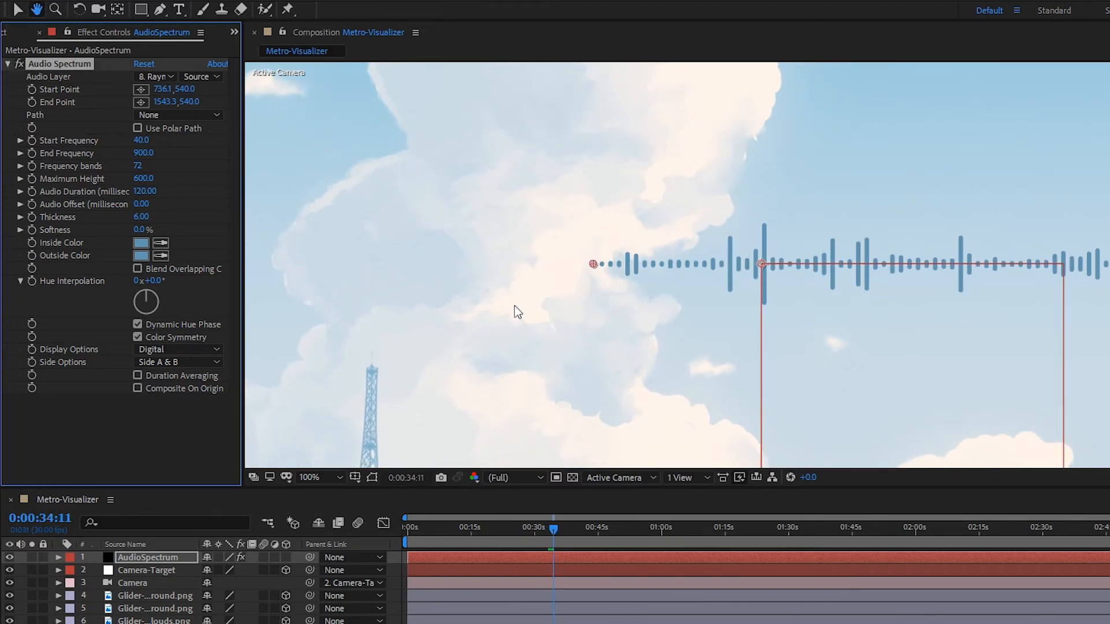
left_click(316, 476)
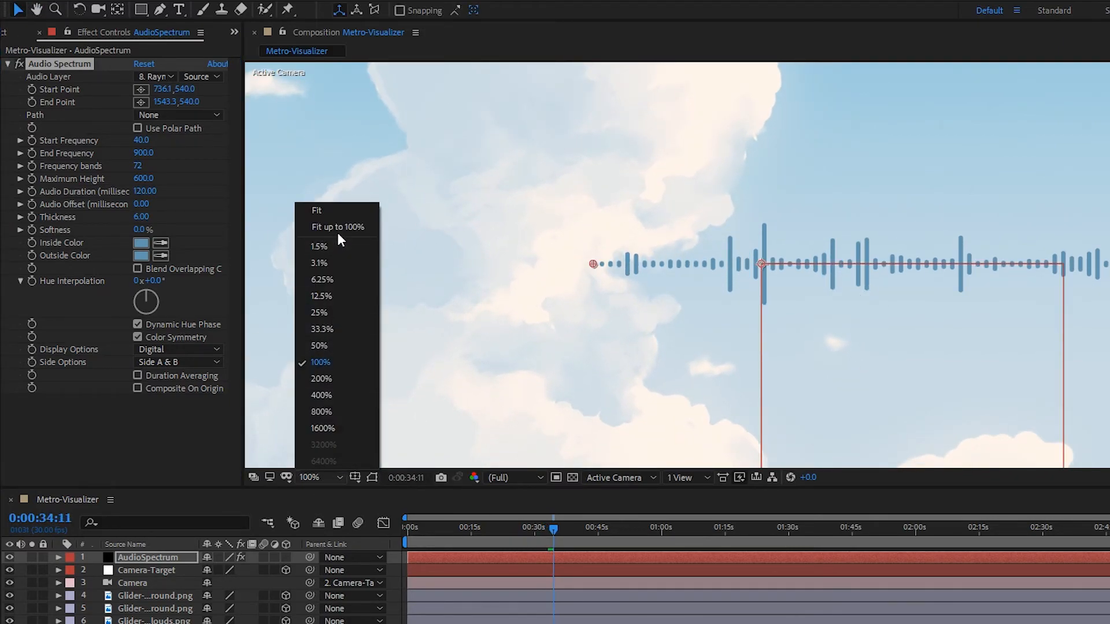
- Fit the composition in the viewer and try hue interpolation values of +41° and +159° on the Audio Spectrum, previewing each
left_click(334, 233)
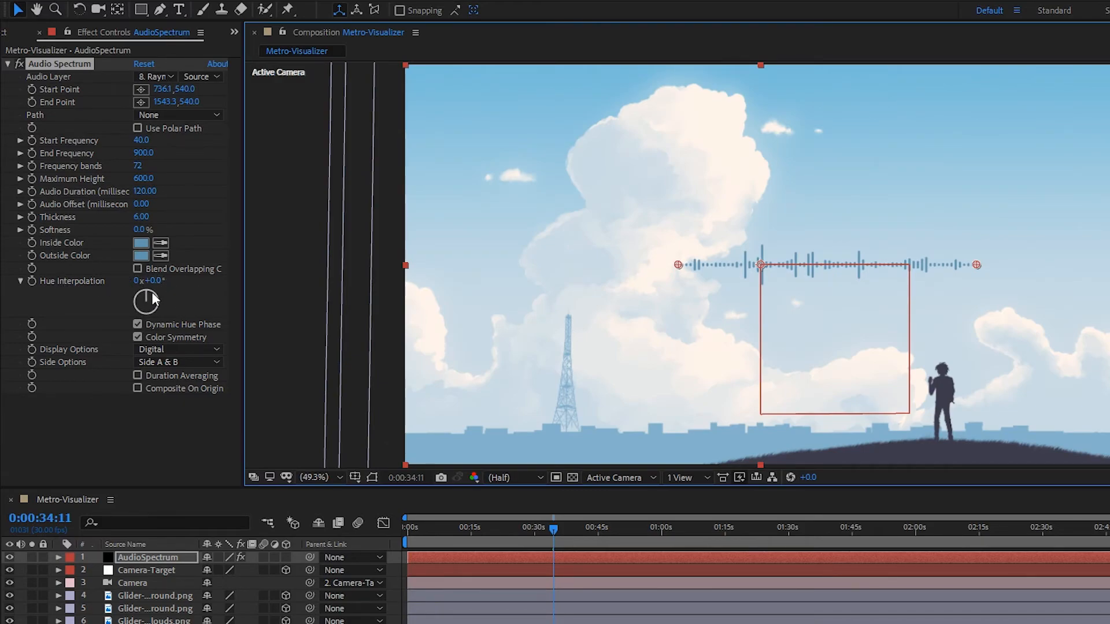
left_click_drag(152, 293, 152, 294)
key("space")
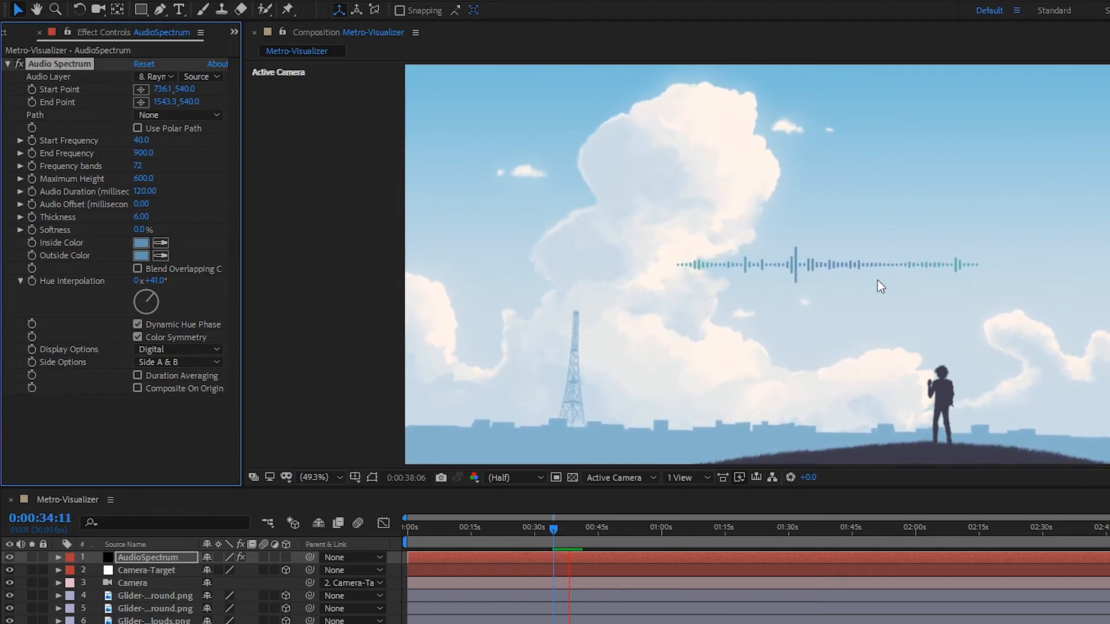
left_click_drag(150, 304, 151, 314)
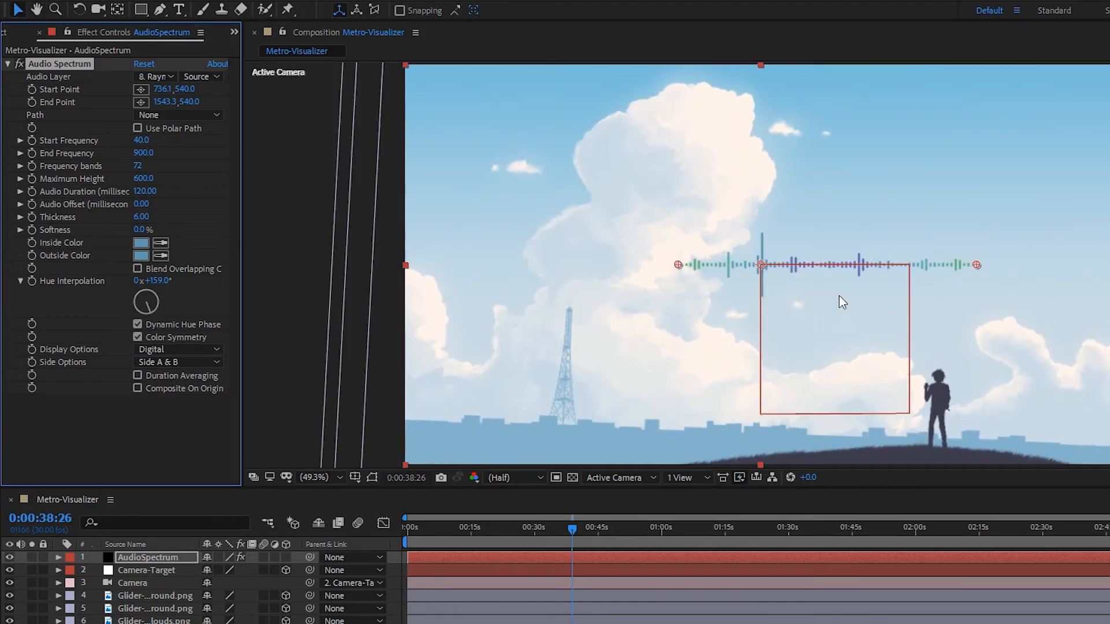
key("space")
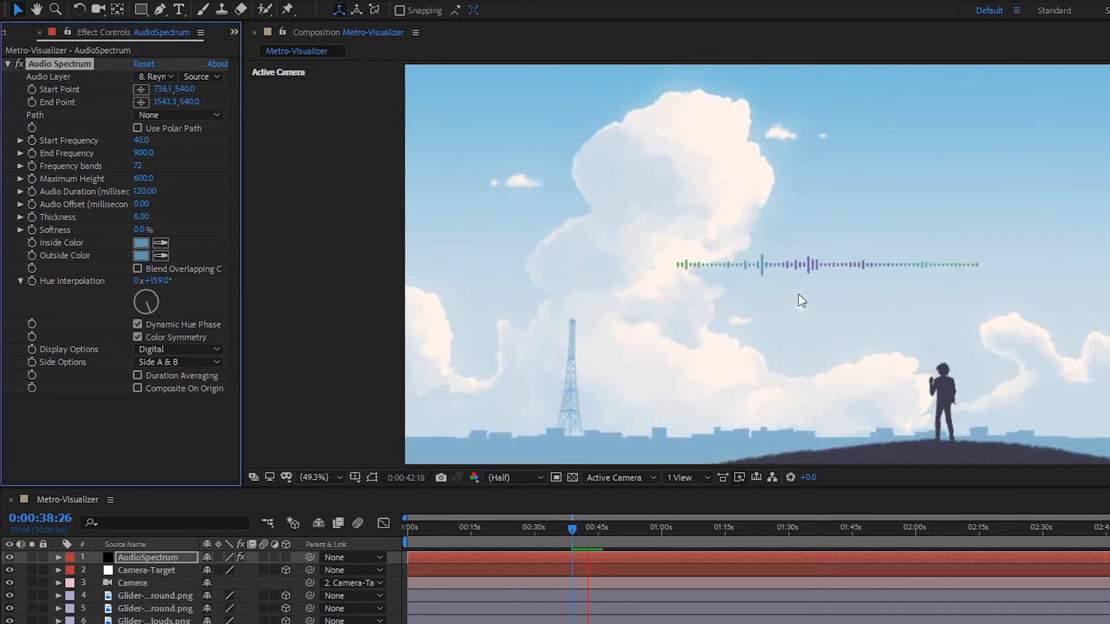
key("space")
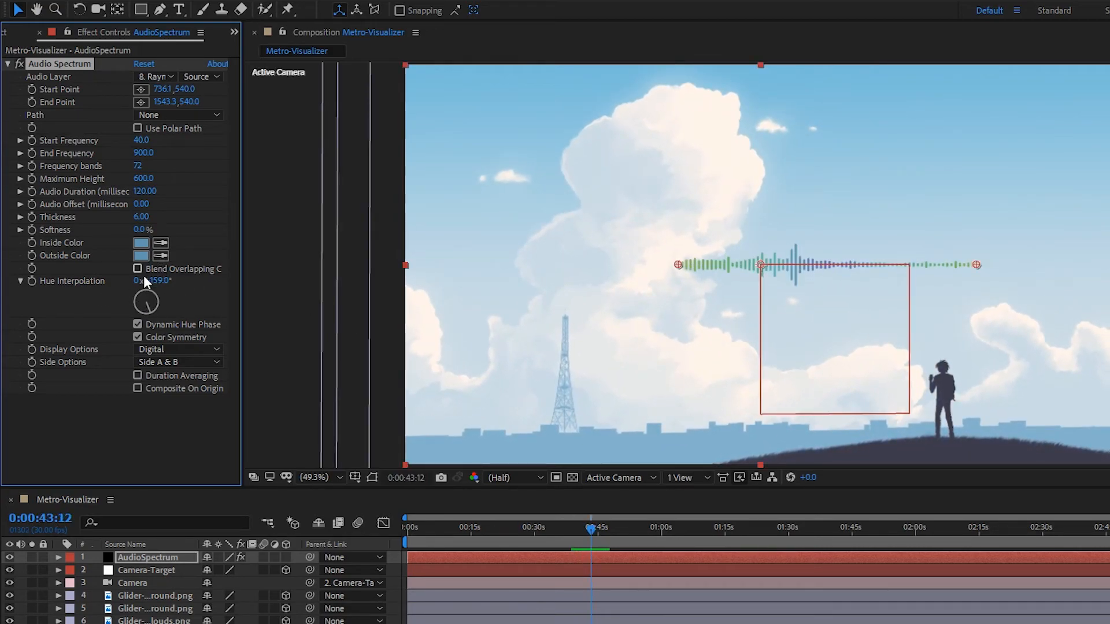
- Try lower hue interpolation on the Audio Spectrum, ending at +75°, and preview the animation
left_click_drag(155, 293, 159, 308)
key("space")
key("space")
left_click_drag(147, 307, 155, 300)
key("space")
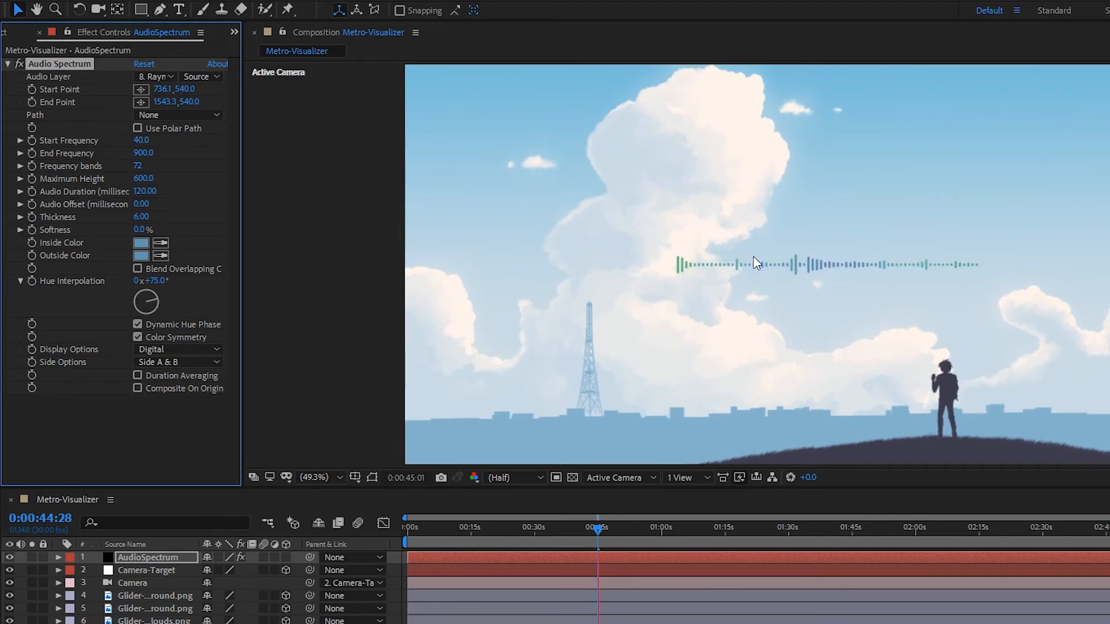
key("space")
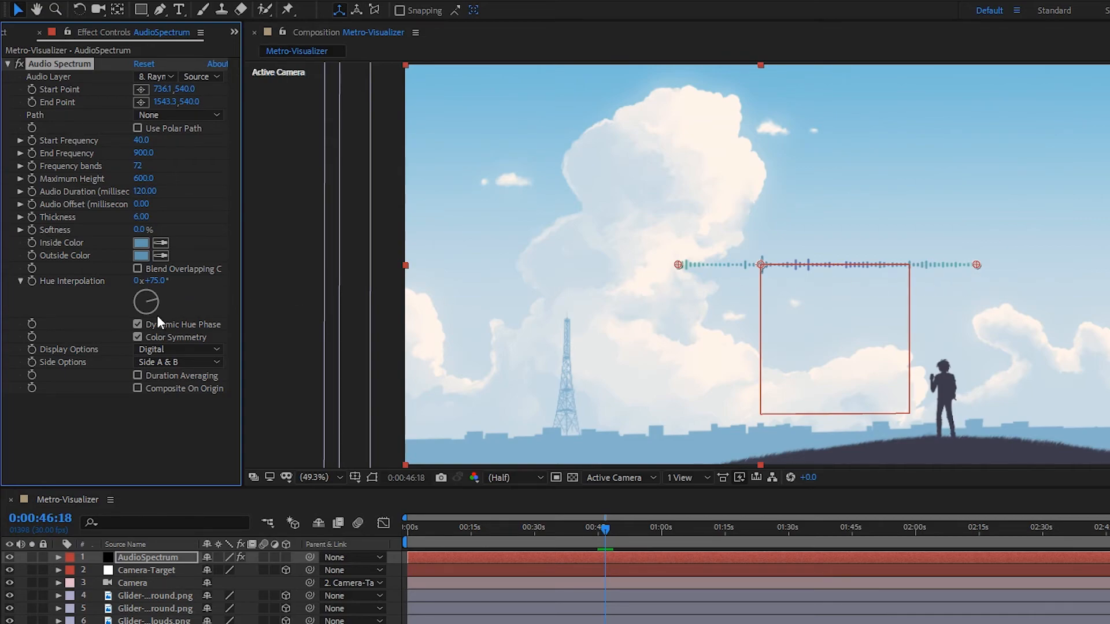
- Test the spectrum without Dynamic Hue Phase, raise hue interpolation to +134°, then re-enable the phase option and preview
key("space")
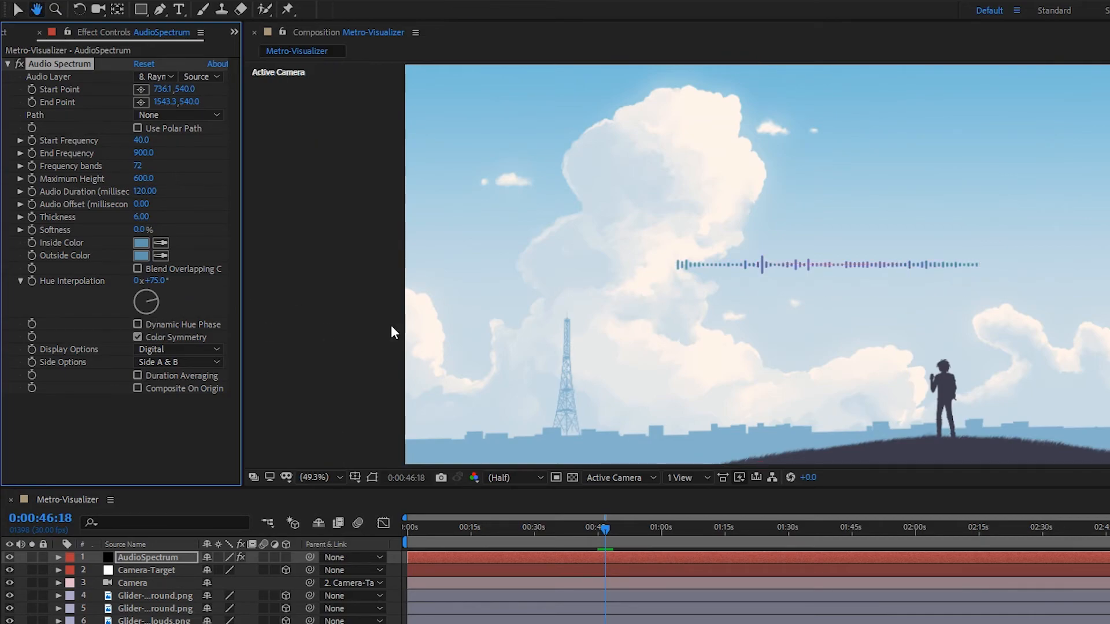
key("space")
left_click_drag(147, 289, 164, 318)
key("space")
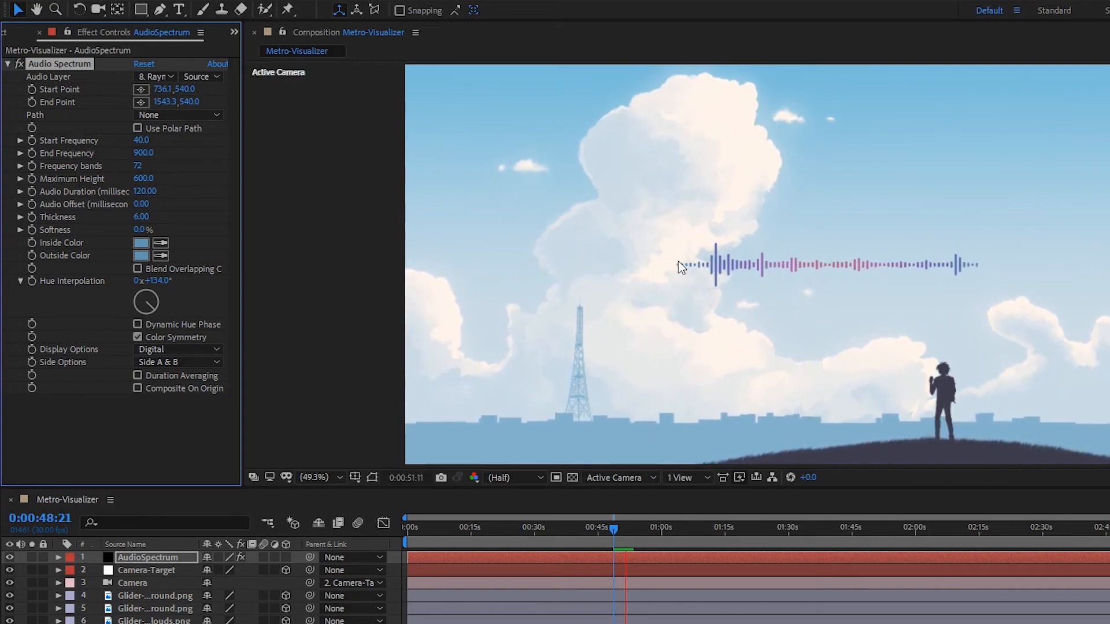
left_click(138, 324)
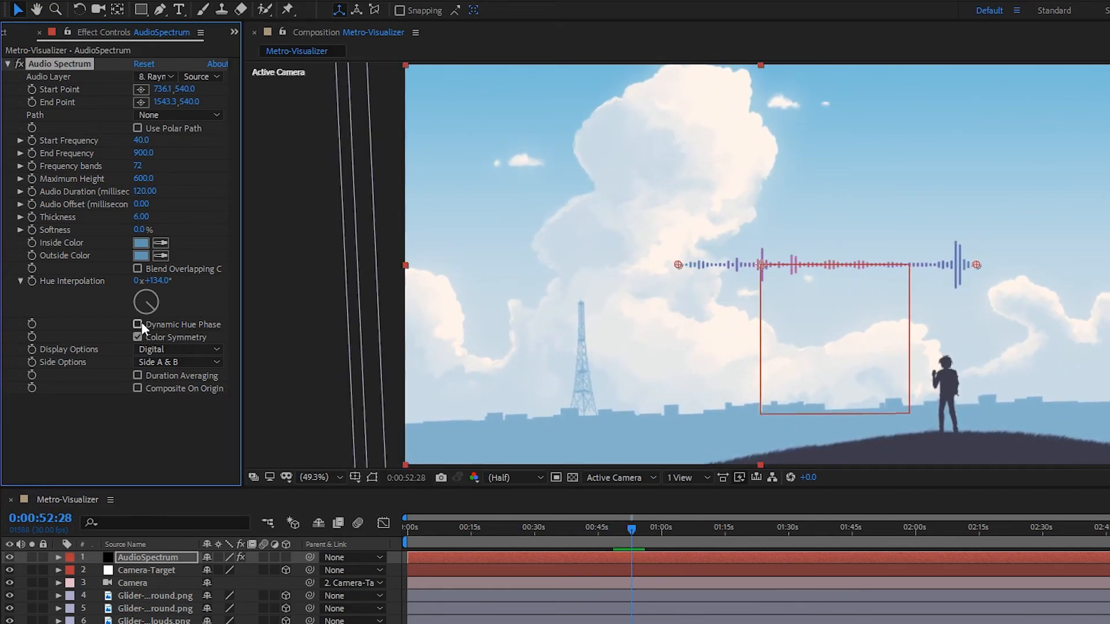
key("space")
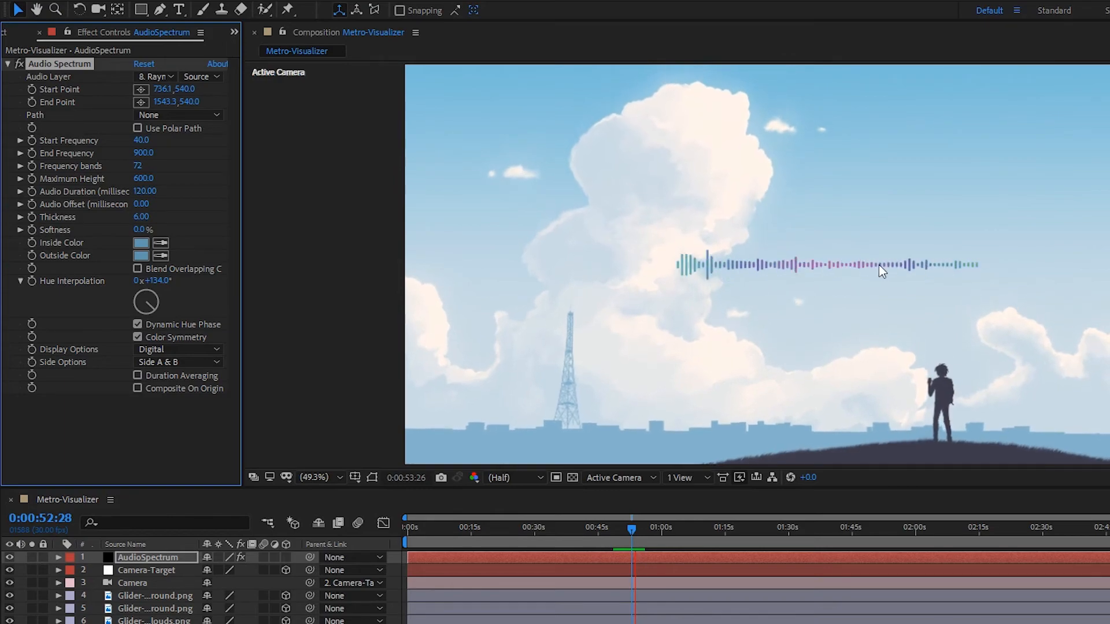
key("space")
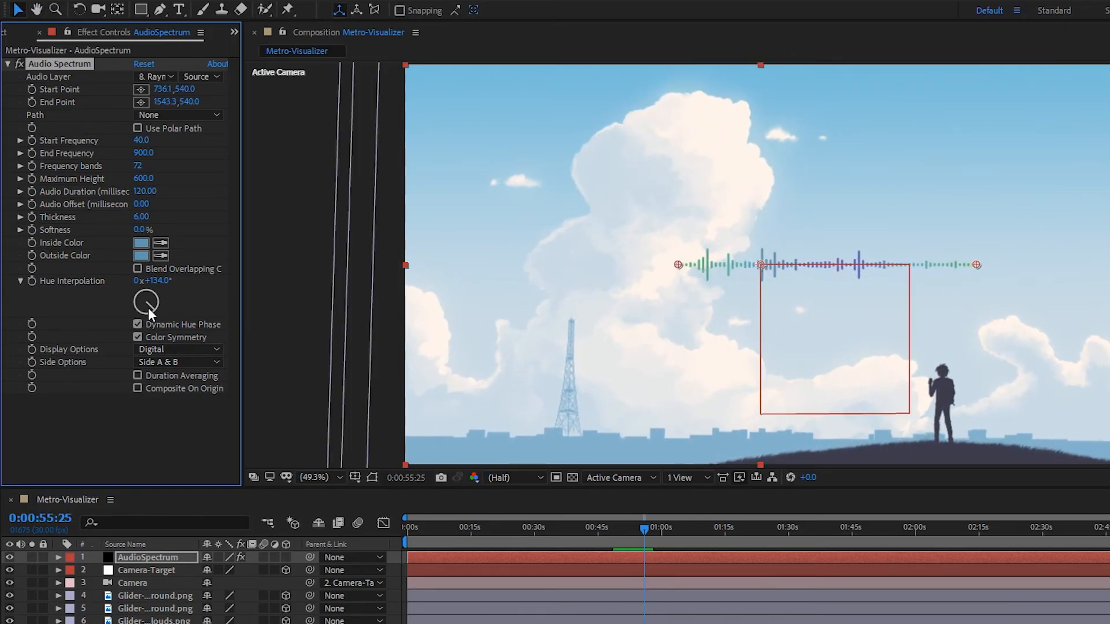
- Test the spectrum with Color Symmetry disabled, then re-enable it and preview both versions
left_click(137, 334)
left_click(137, 324)
left_click(137, 326)
left_click(137, 338)
key("space")
key("space")
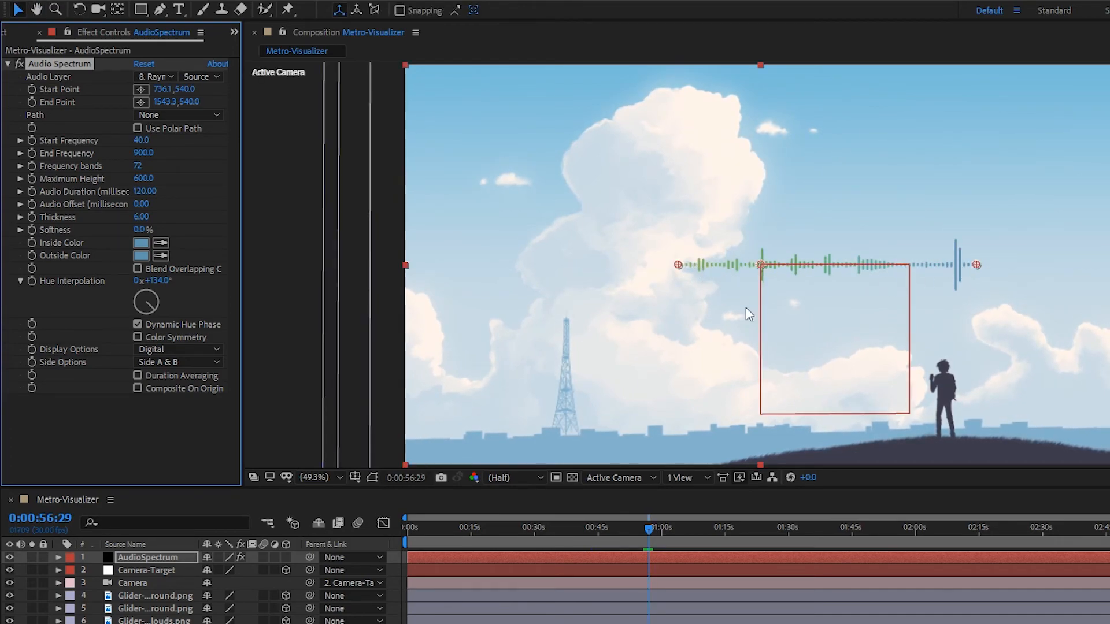
left_click(137, 338)
key("space")
key("space")
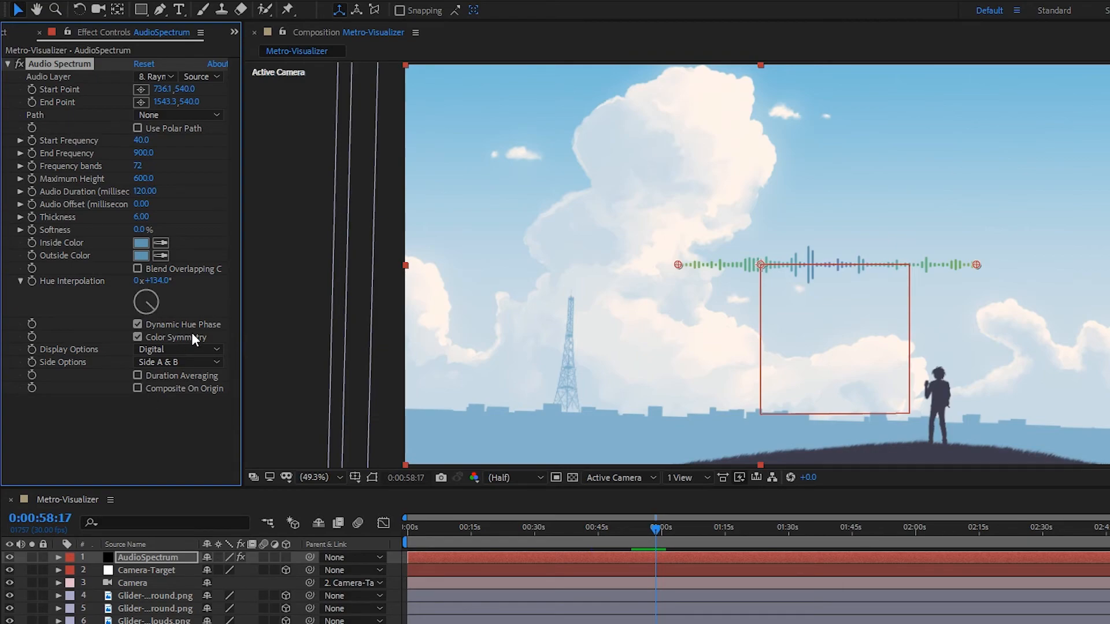
- Set the Audio Spectrum's hue interpolation to 0° and preview the animation up to 0:01:04:14
left_click(157, 281)
type("0")
key("Return")
left_click(381, 320)
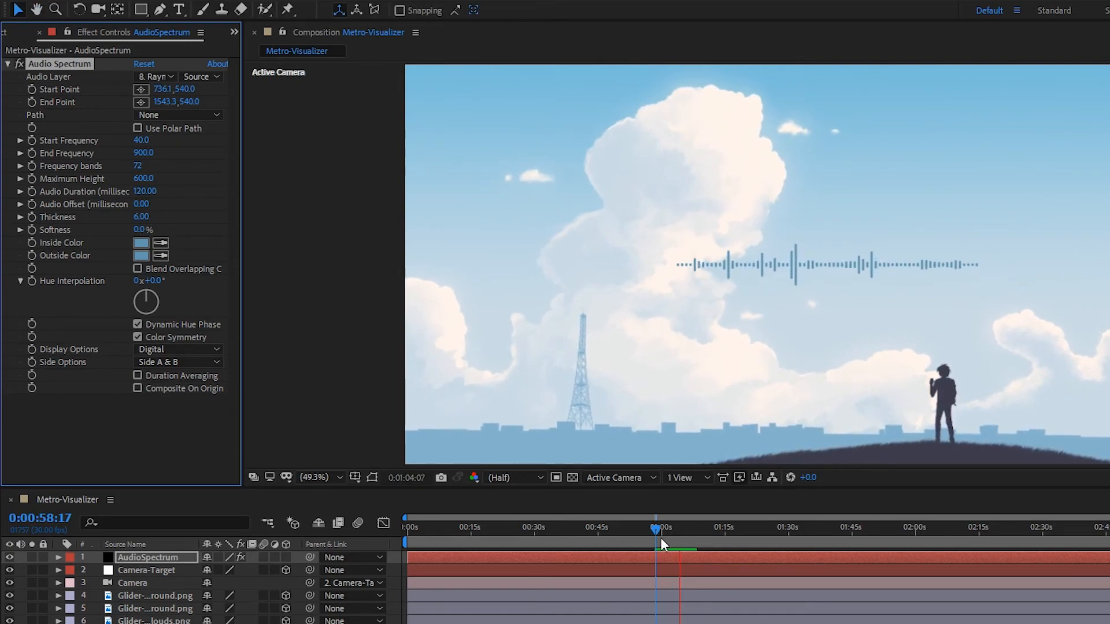
left_click(682, 529)
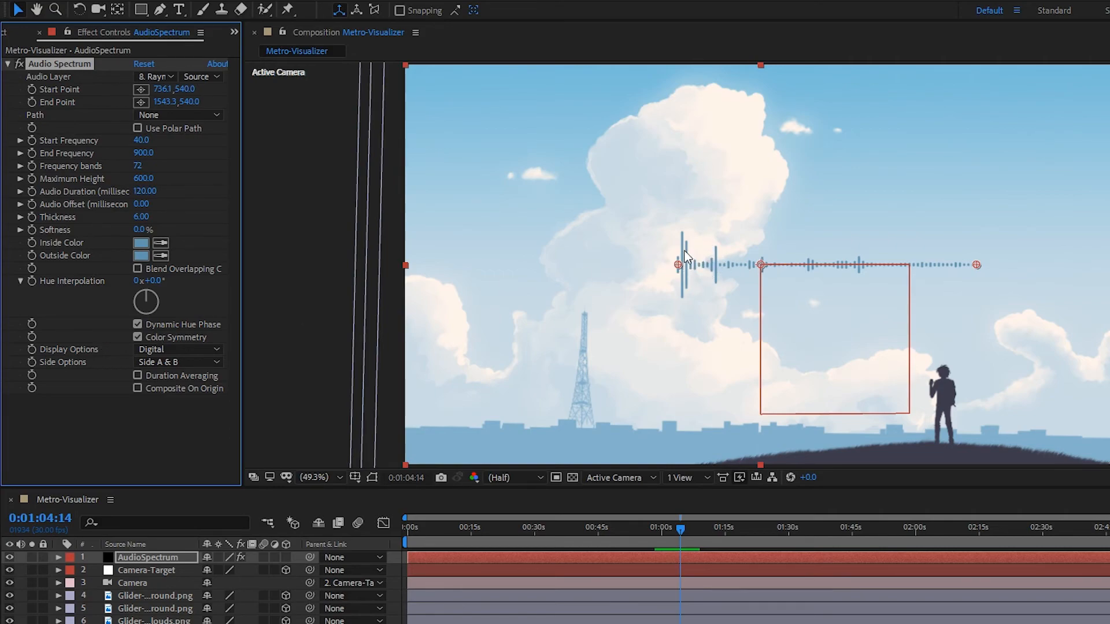
- Try the Analog lines and Analog dots display options on the Audio Spectrum, previewing each
left_click(179, 349)
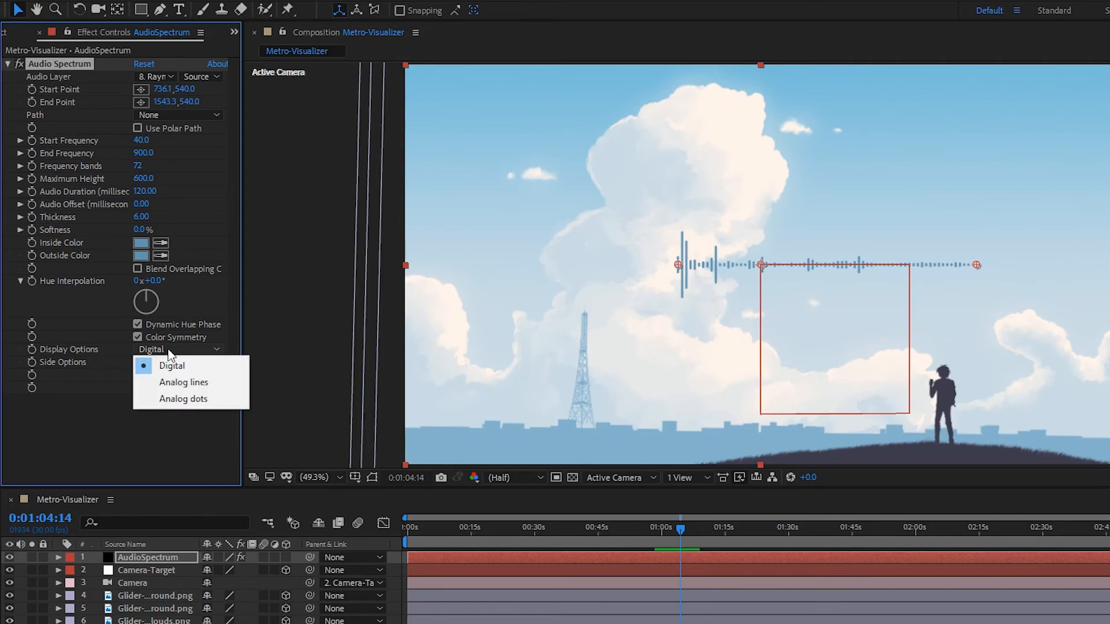
left_click(172, 386)
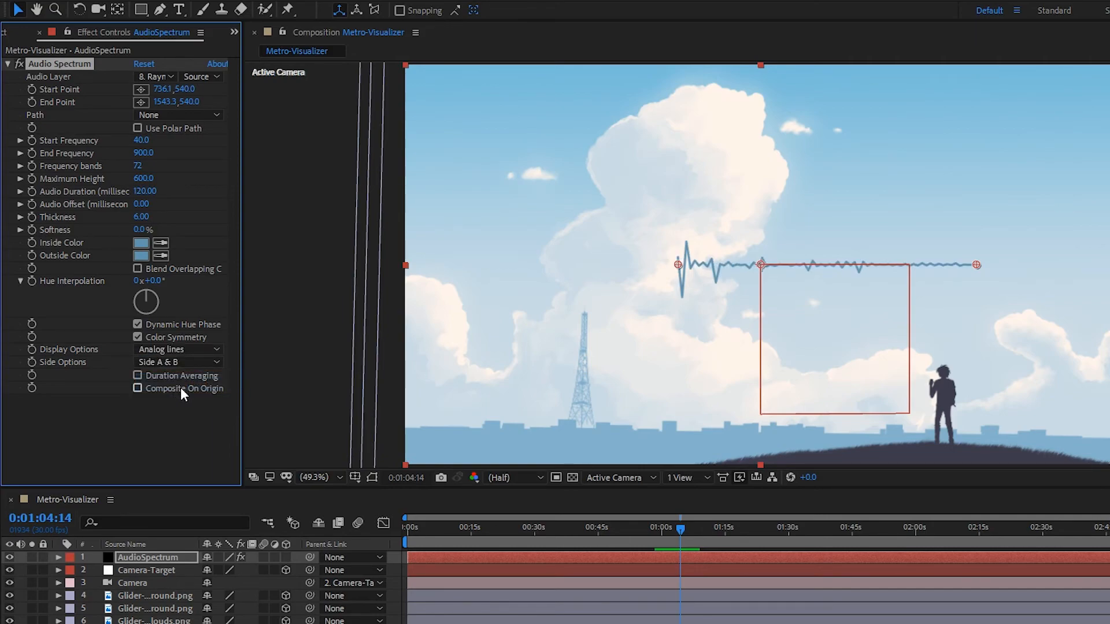
key("space")
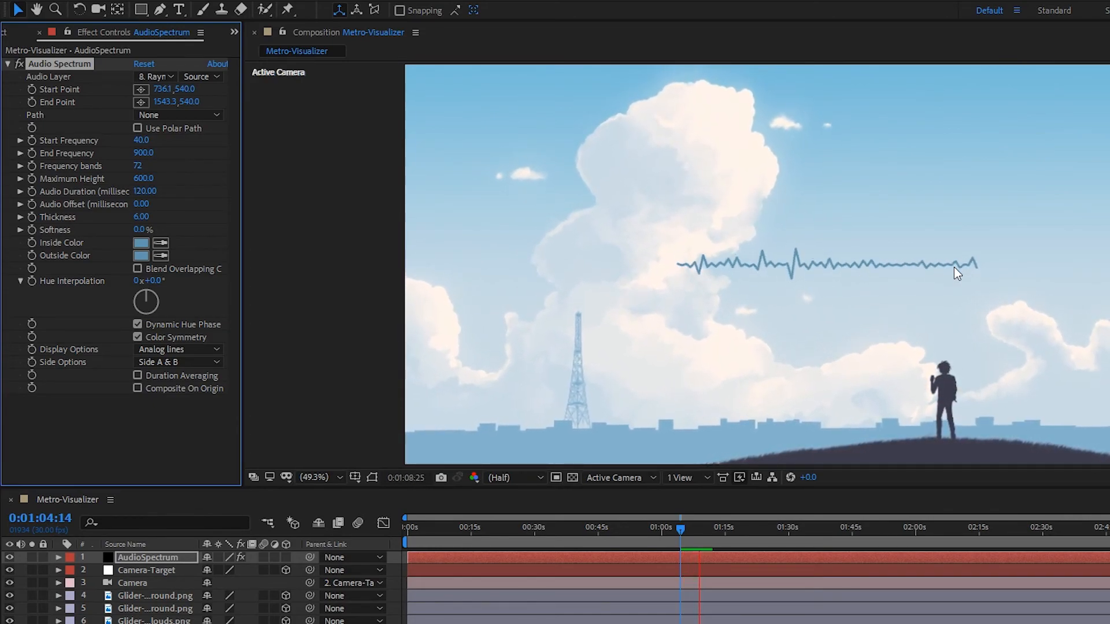
key("space")
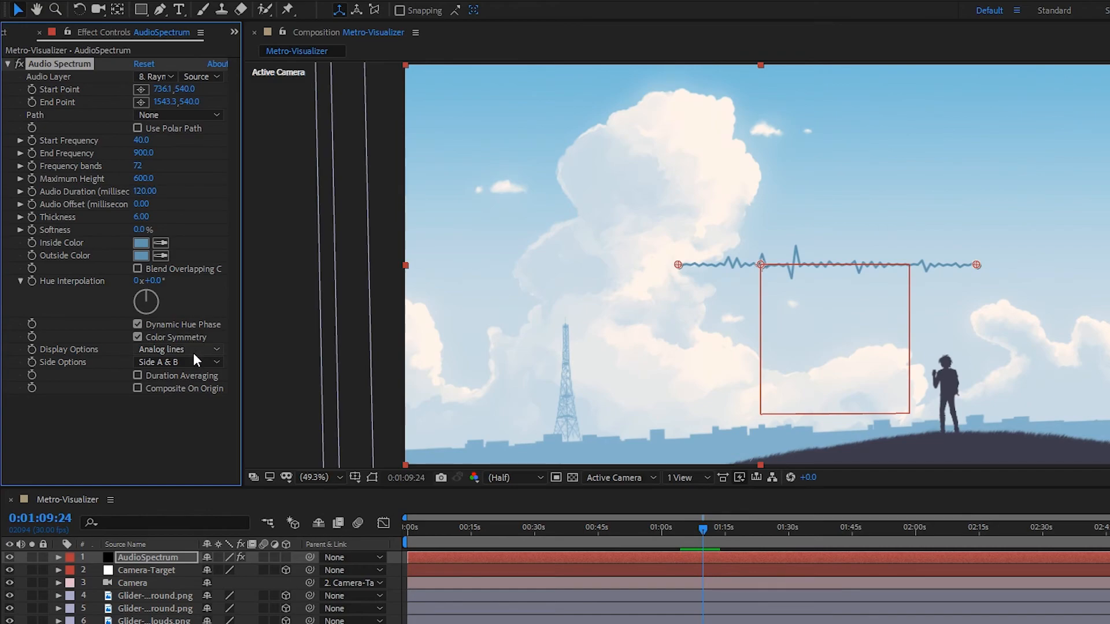
left_click(193, 350)
left_click(194, 405)
key("space")
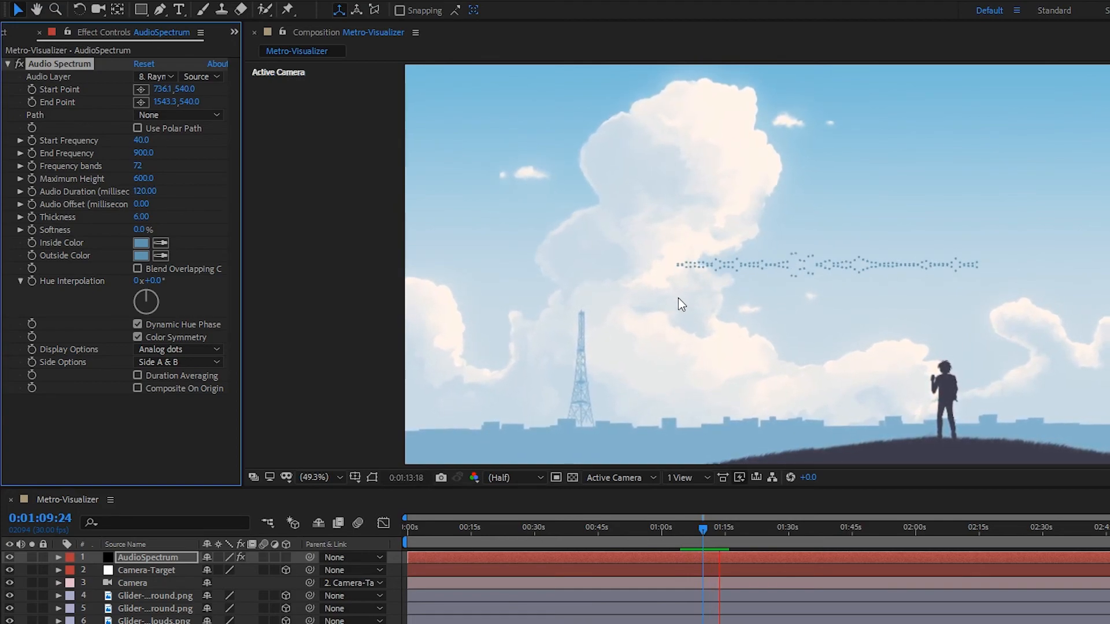
key("space")
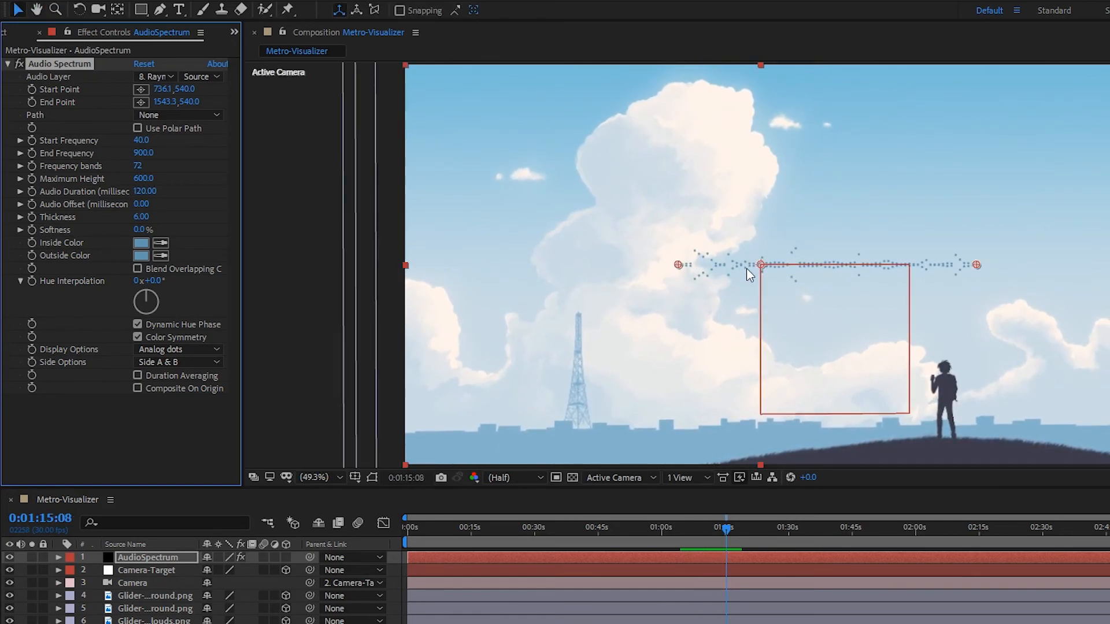
- Set the Audio Spectrum's display option to Digital and preview the animation
left_click(179, 349)
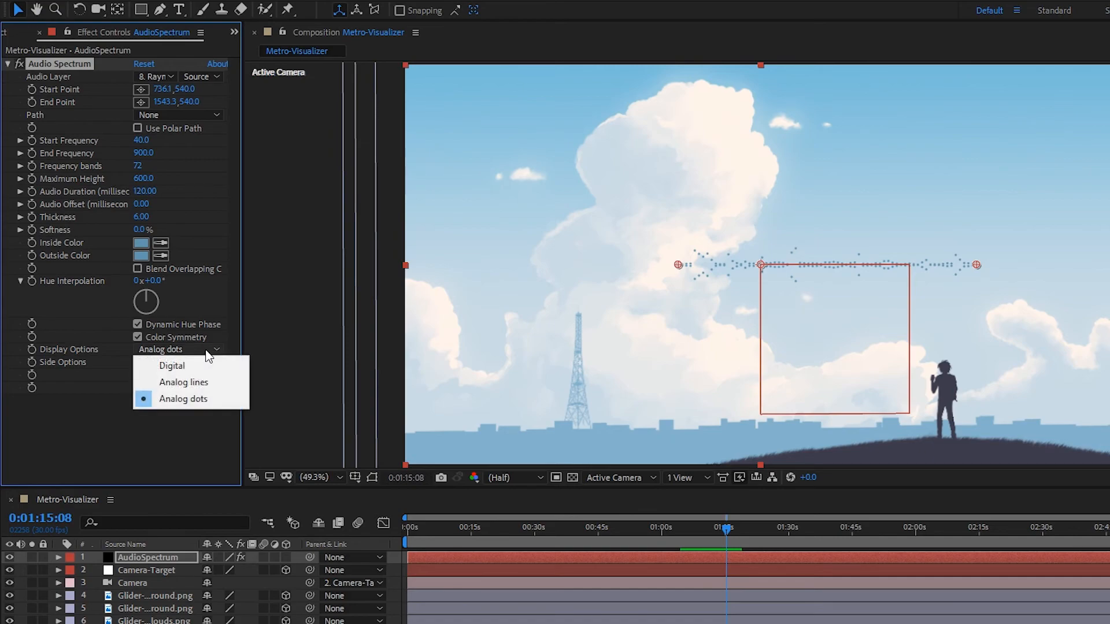
left_click(167, 366)
key("space")
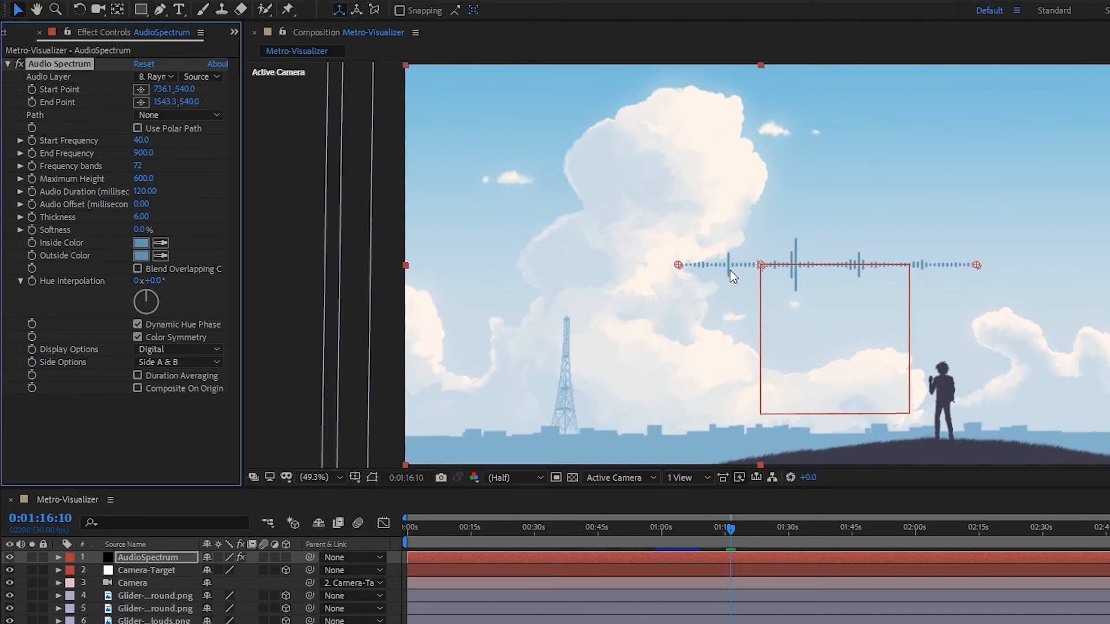
- Try showing only Side A and only Side B of the Audio Spectrum, previewing each option
left_click(171, 361)
left_click(157, 375)
key("space")
key("space")
left_click(173, 362)
left_click(168, 395)
key("space")
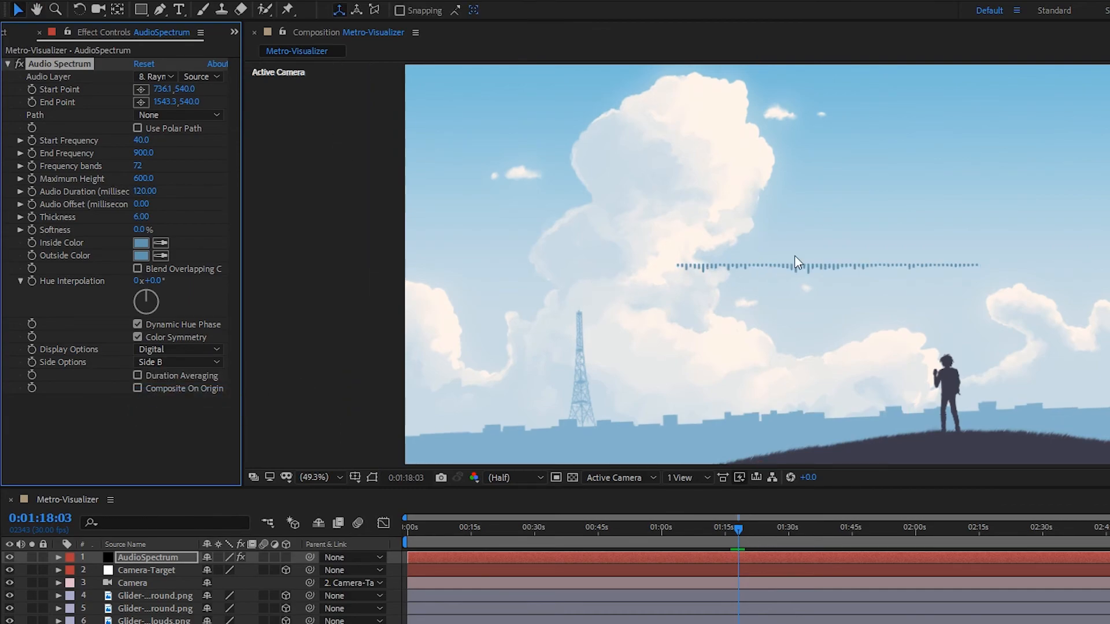
key("space")
- Set the Audio Spectrum's side option to Side A & B and preview the animation
left_click(181, 361)
left_click(161, 412)
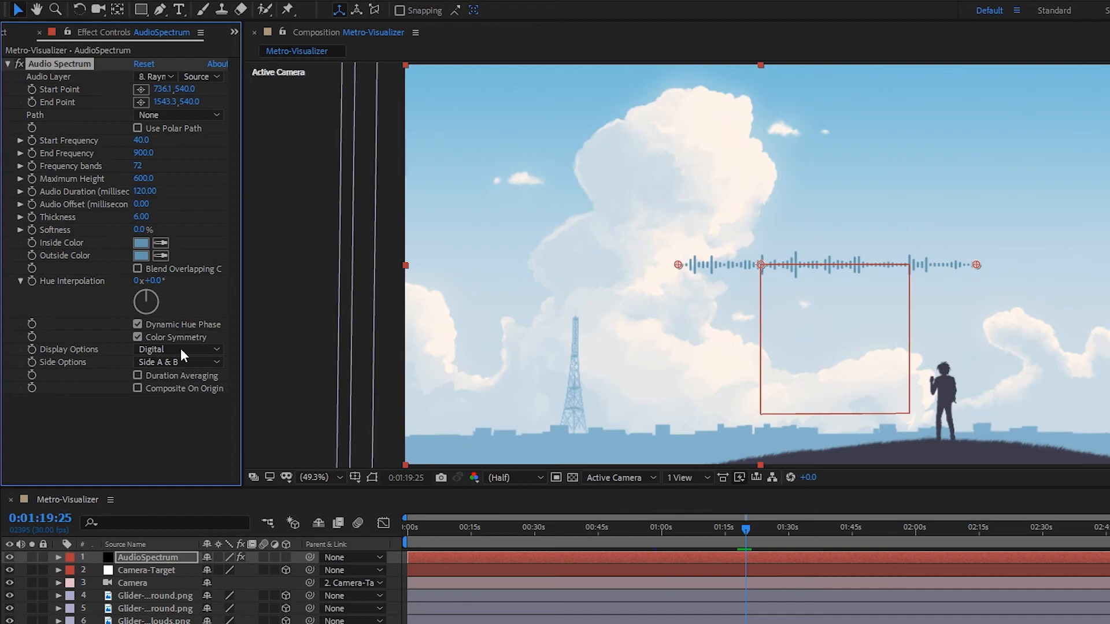
key("space")
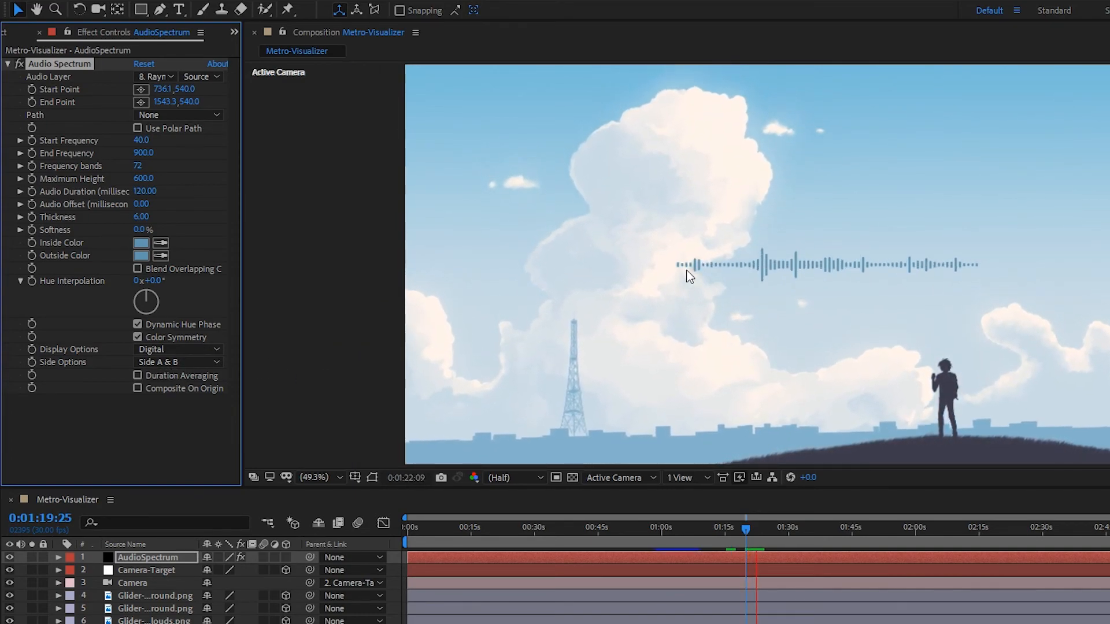
key("space")
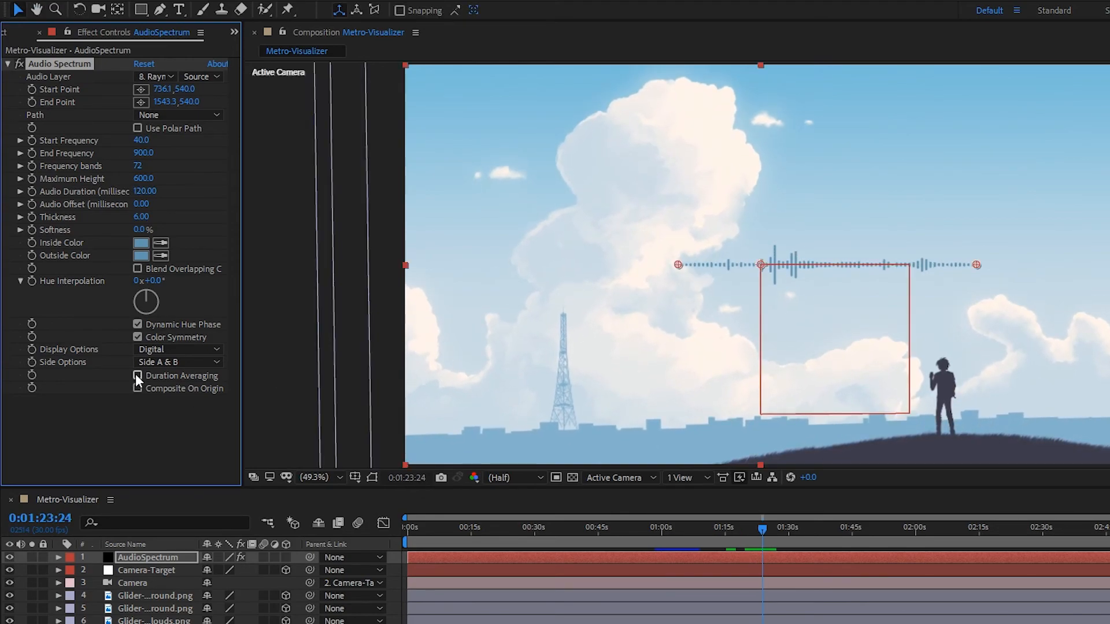
- Test Duration Averaging on the Audio Spectrum, disable it again and preview both versions
left_click(137, 377)
key("space")
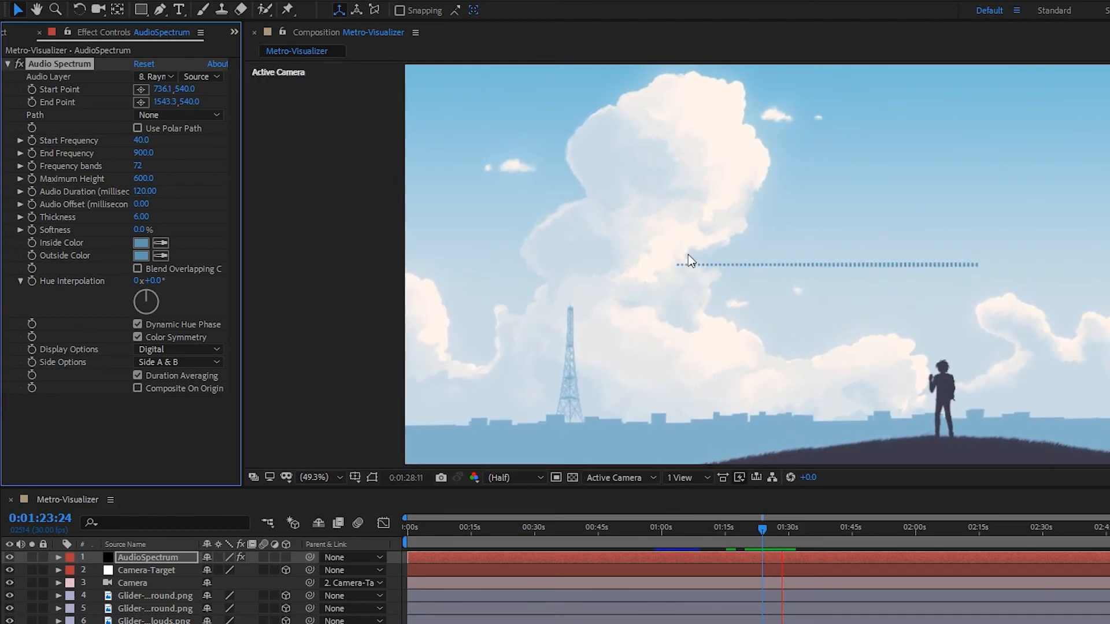
key("space")
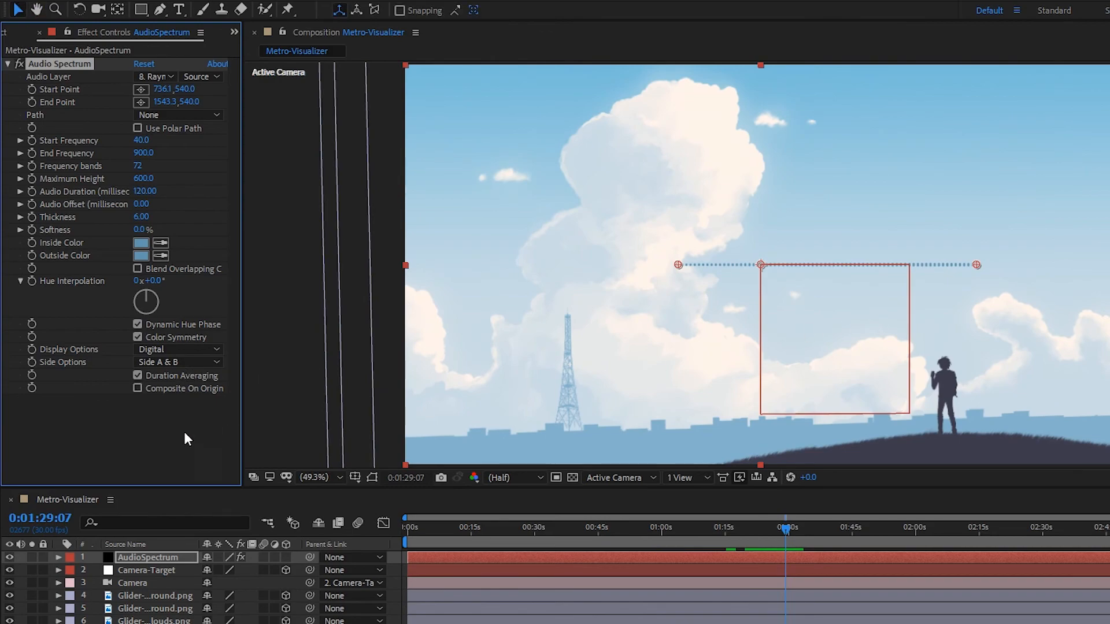
key("space")
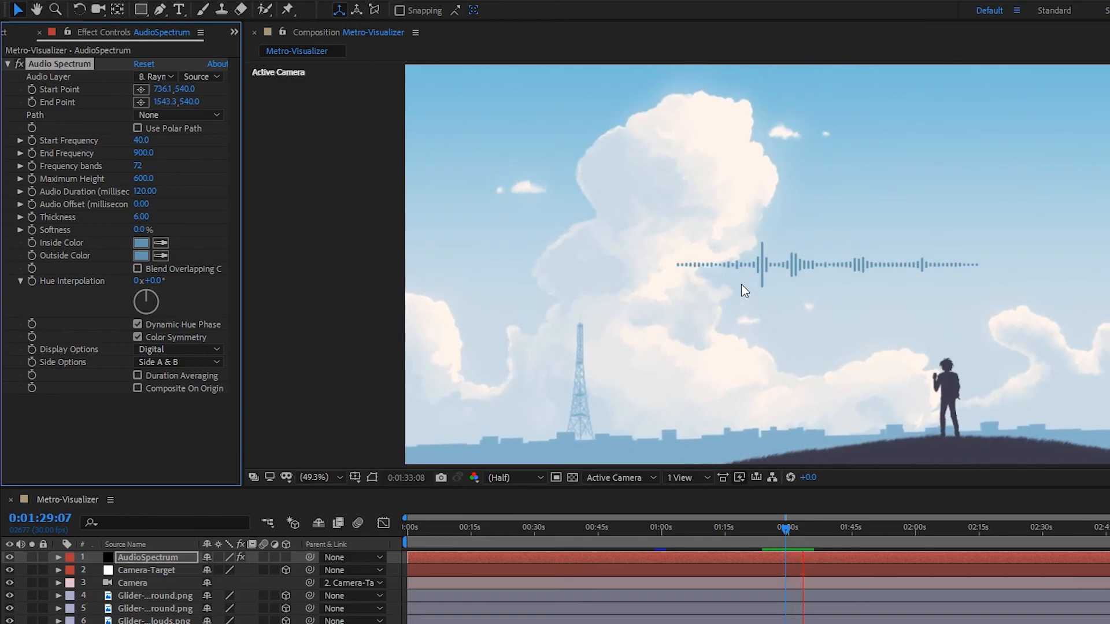
key("space")
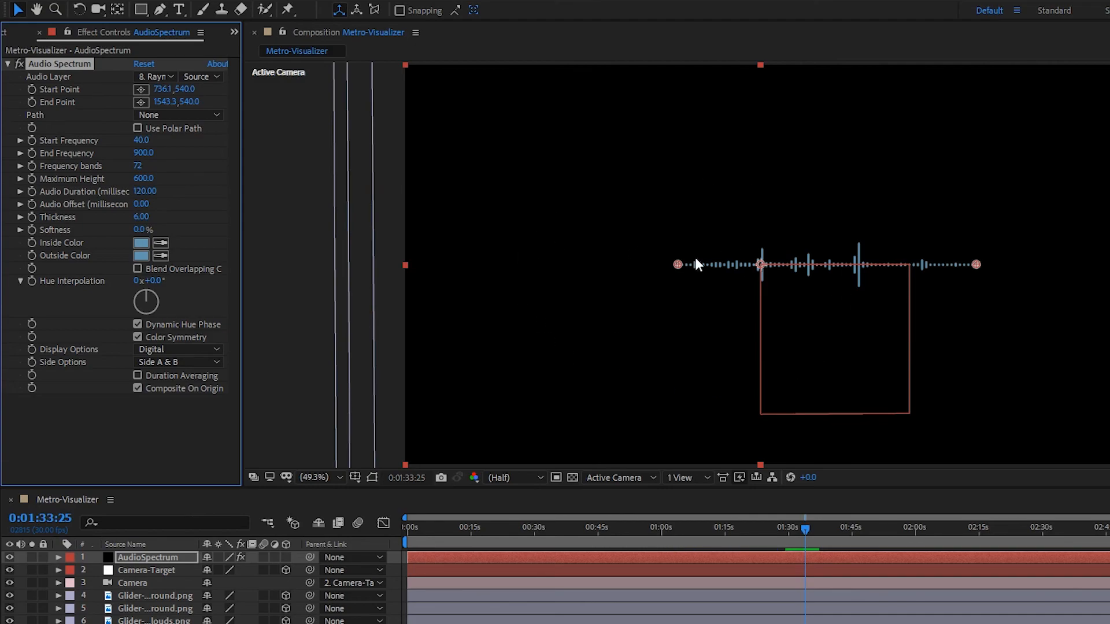
- Preview the spectrum with Composite On Origin enabled, then disable that option
key("space")
key("space")
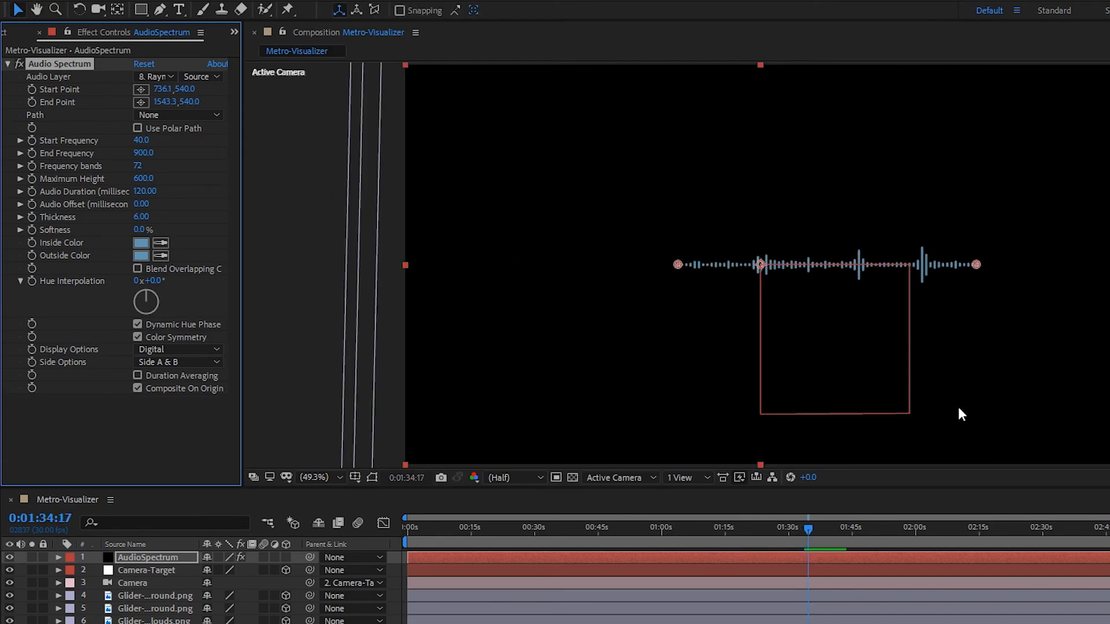
key("space")
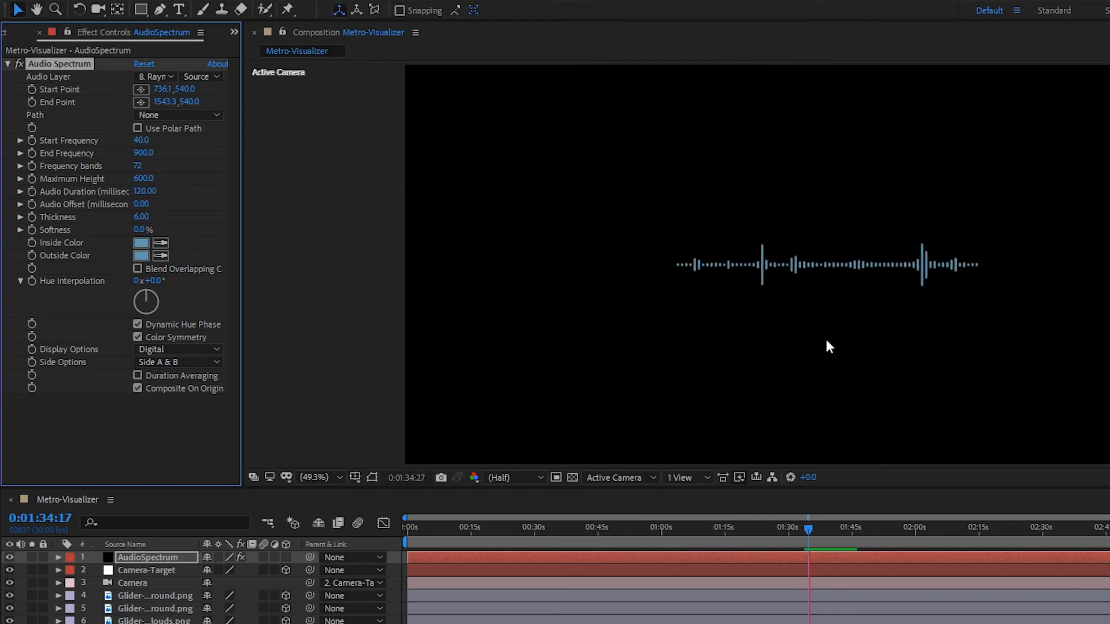
key("space")
left_click(138, 388)
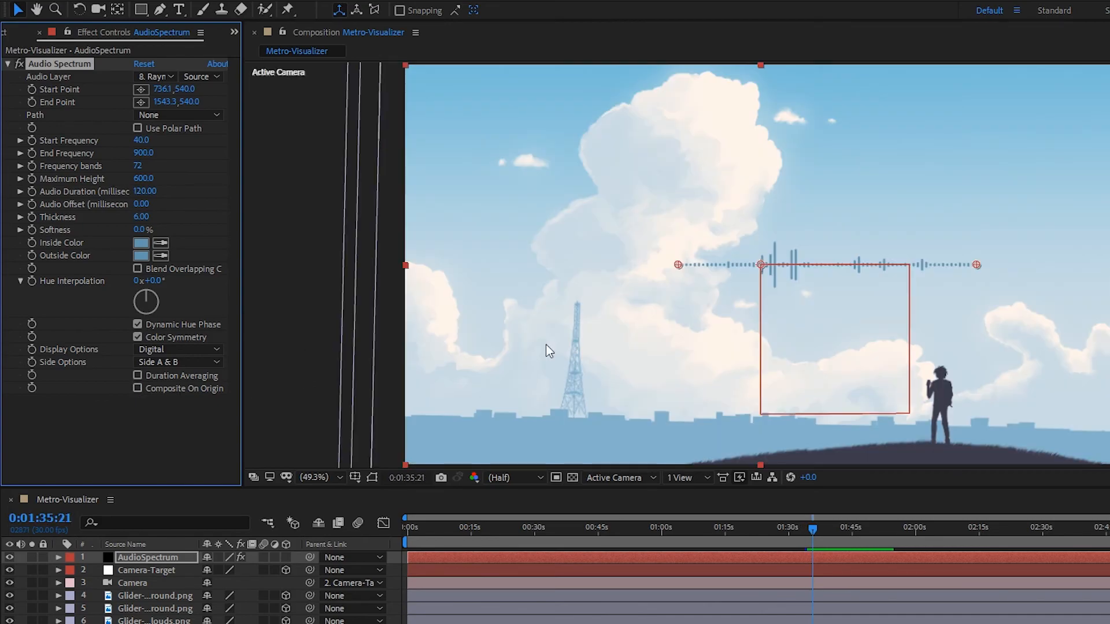
- Preview the tuned spectrum, turn the AudioSpectrum layer into a 3D layer and preview the animation again
key("space")
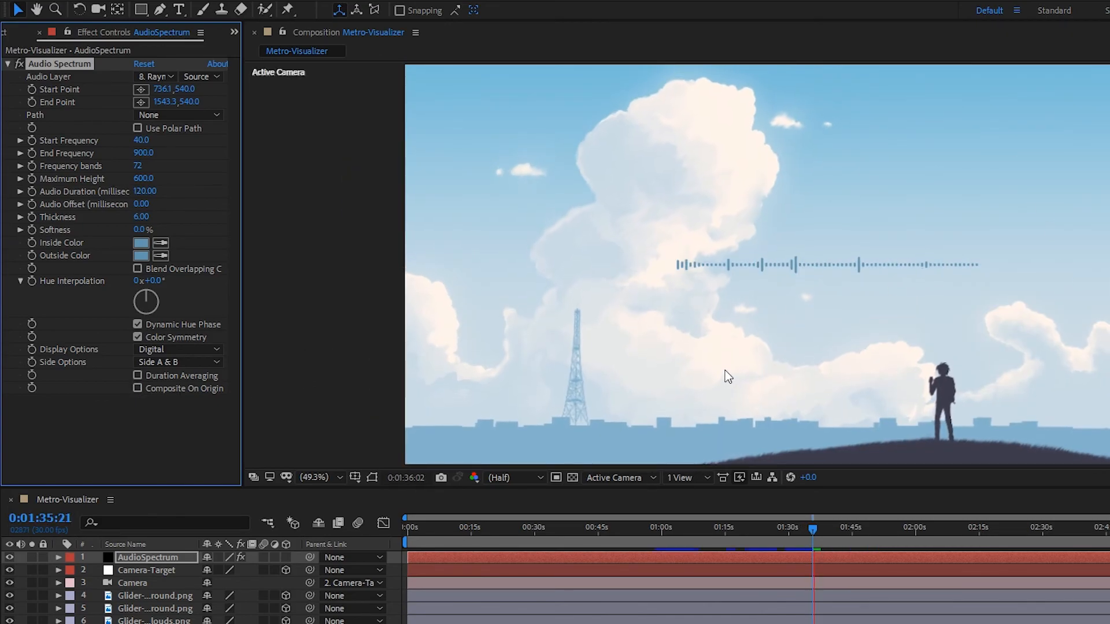
key("space")
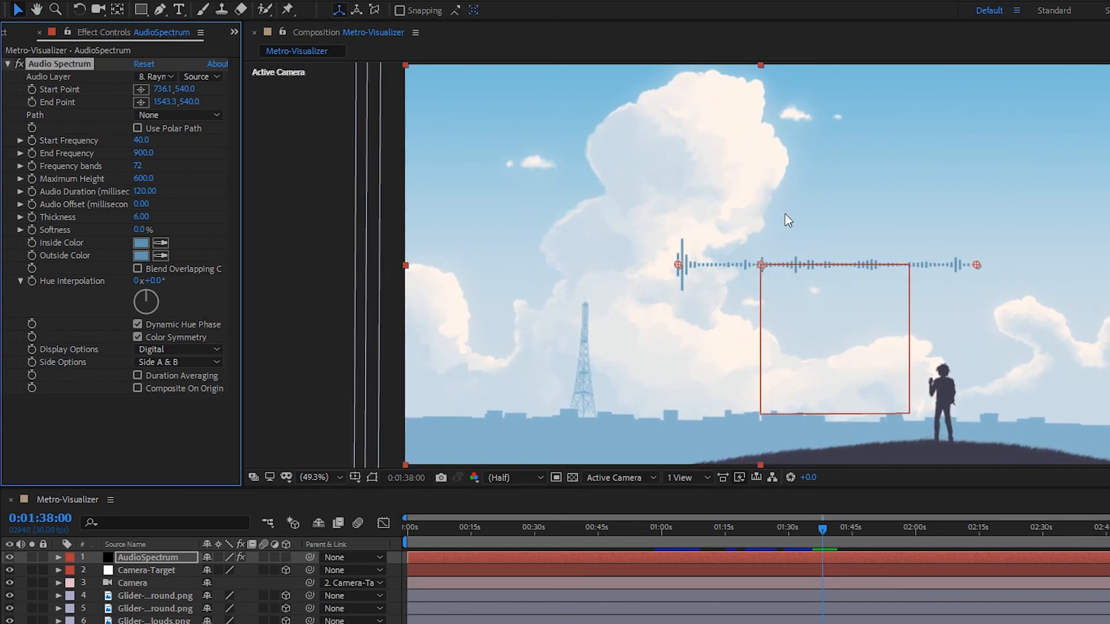
left_click(39, 32)
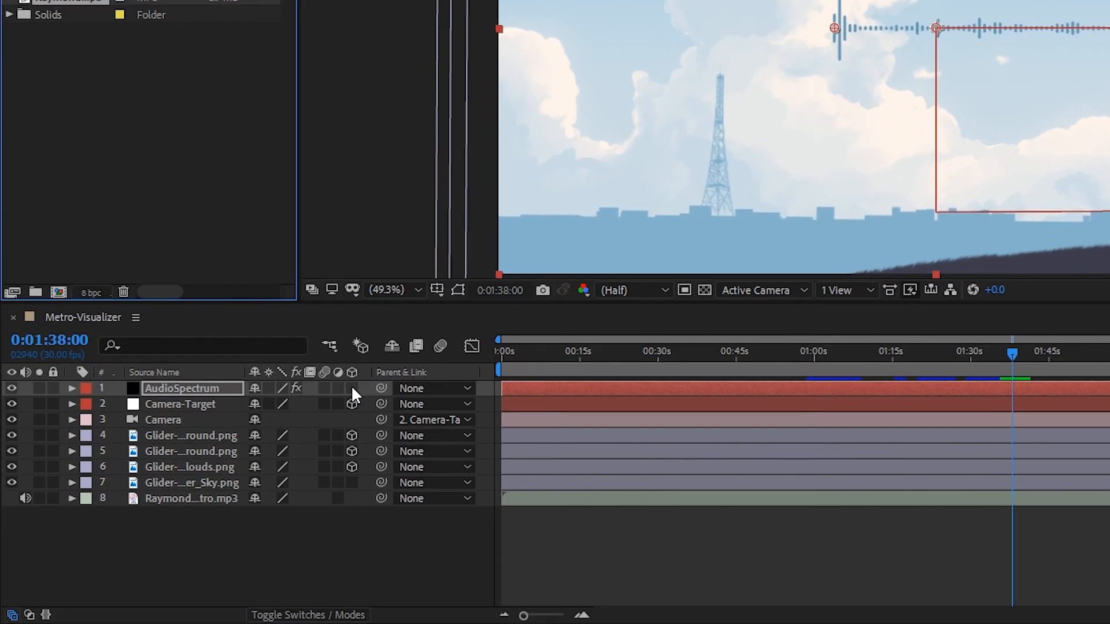
left_click(352, 388)
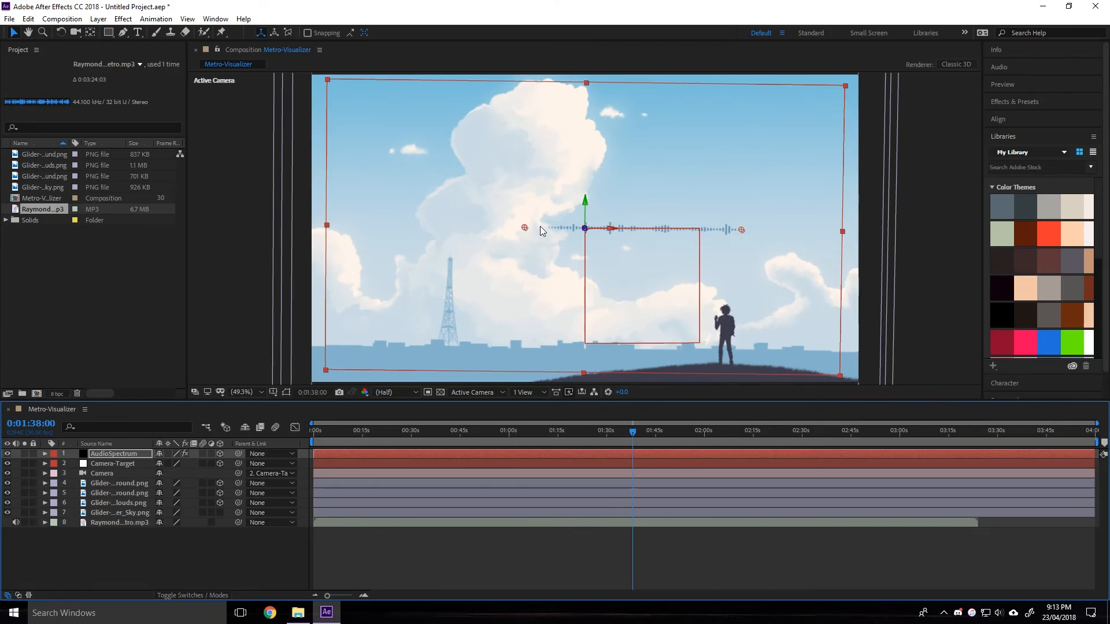
key("space")
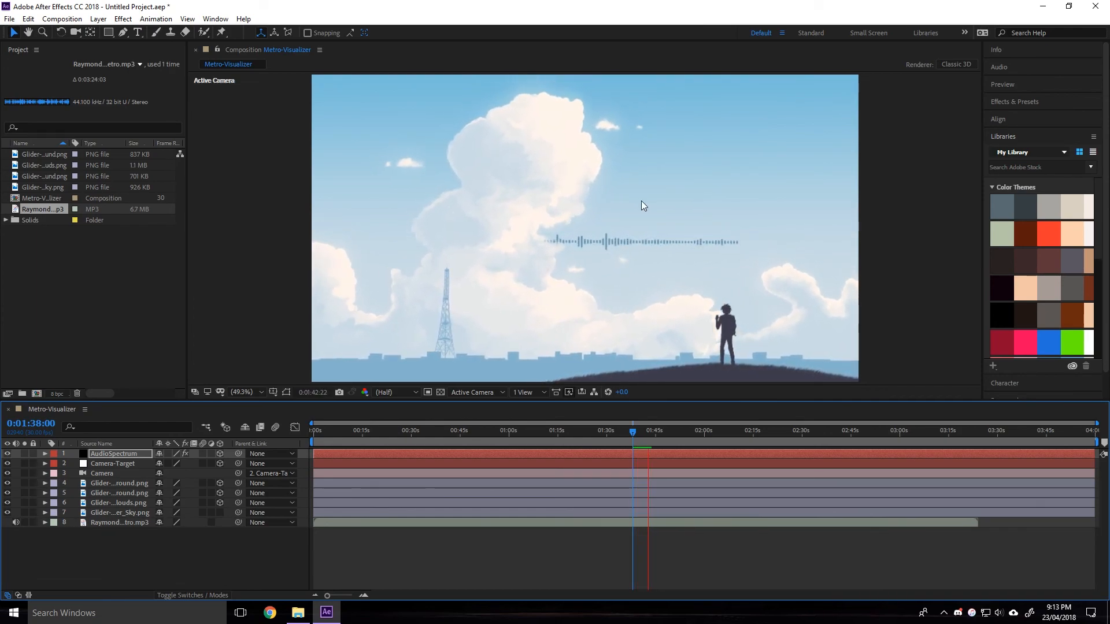
key("space")
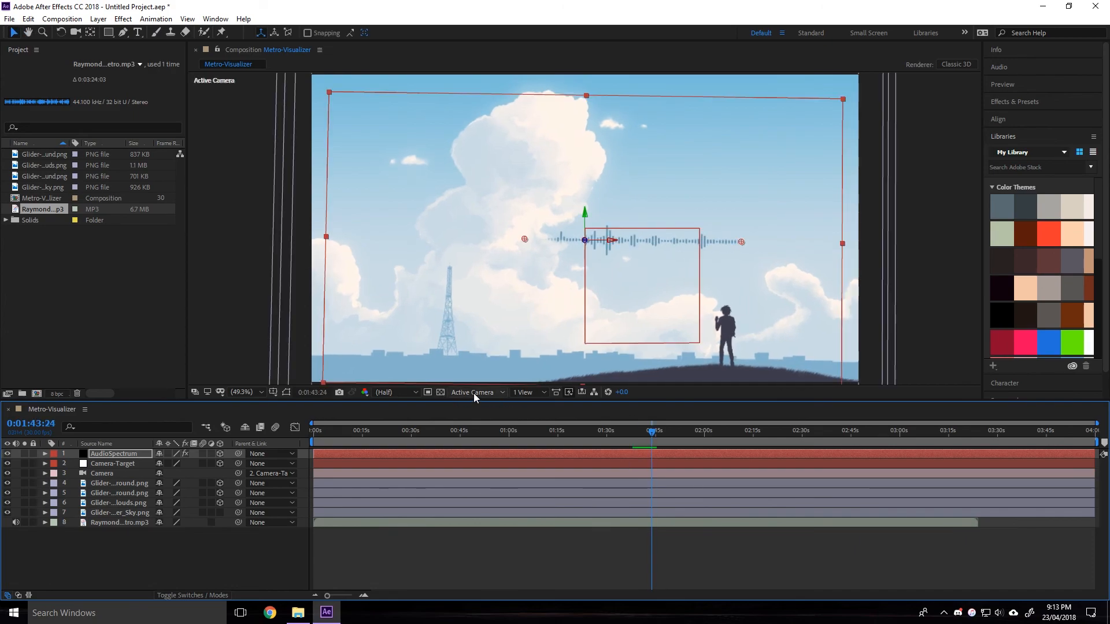
- Try bringing the AudioSpectrum layer closer to the camera with a Z position of -957 and preview it
left_click(473, 392)
left_click(45, 454)
left_click(45, 455)
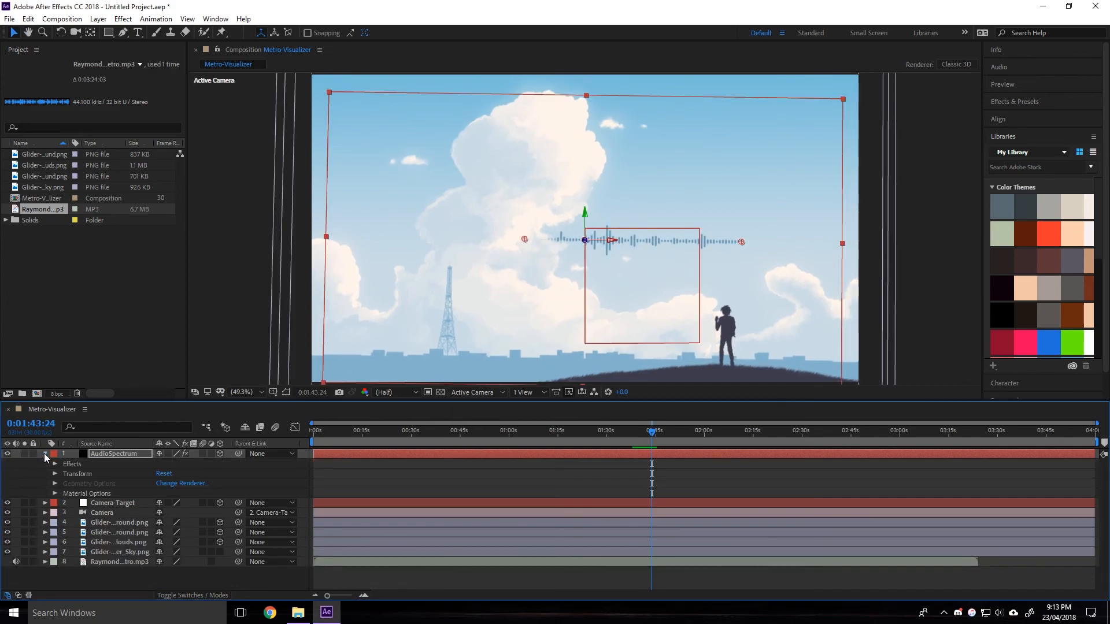
left_click(55, 474)
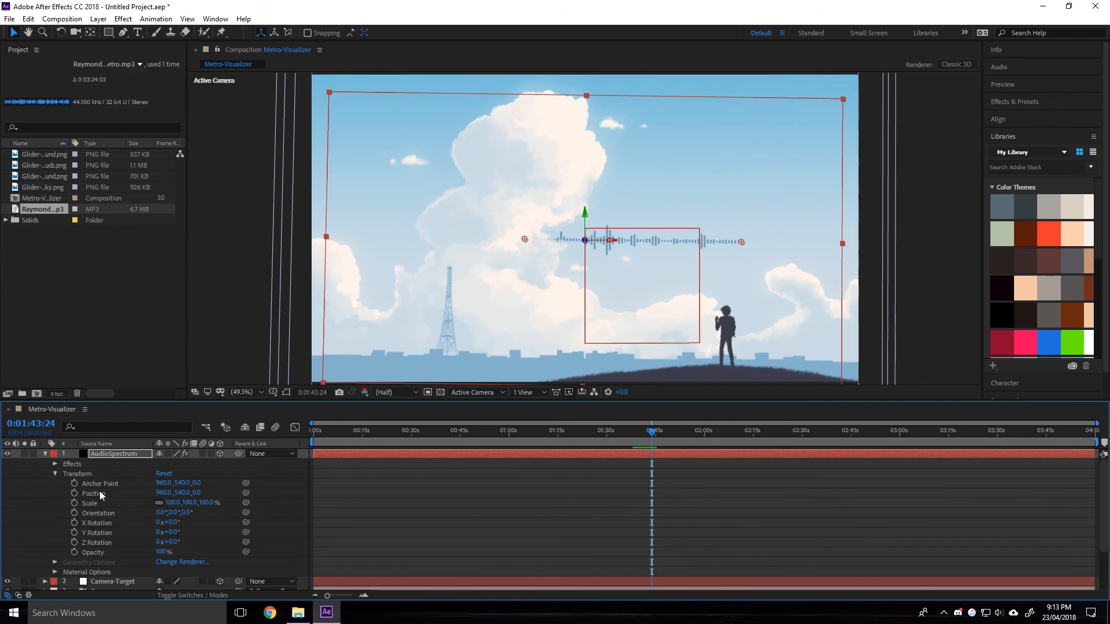
mouse_move(197, 494)
left_mouse_down()
mouse_move(212, 495)
mouse_move(191, 495)
mouse_move(206, 514)
mouse_move(249, 490)
mouse_move(180, 491)
left_mouse_up()
key("space")
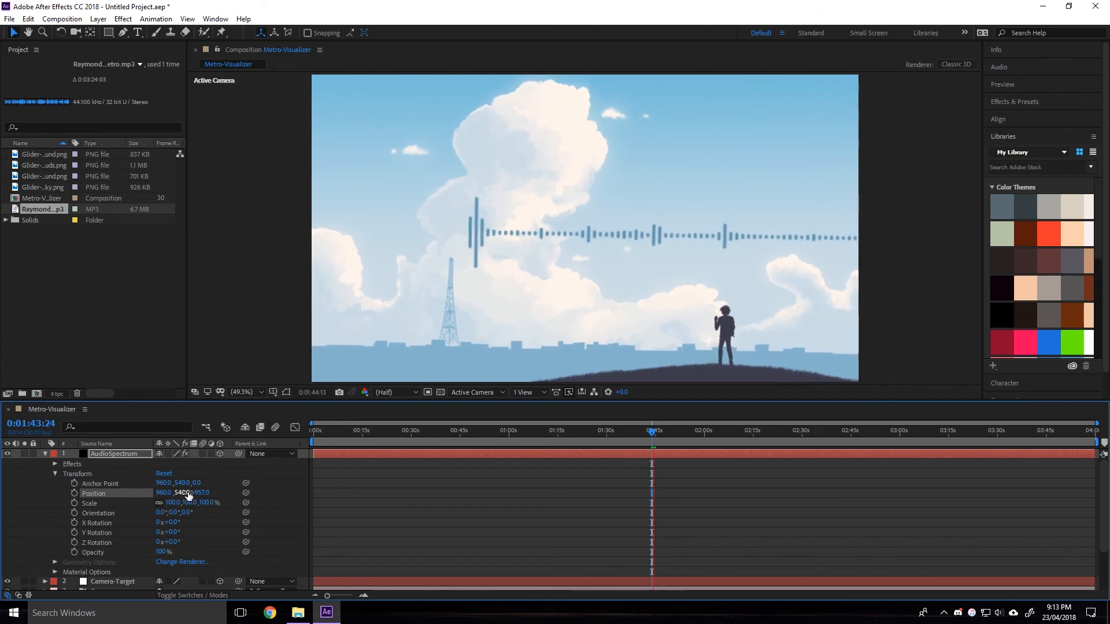
key("space")
- Switch to Custom View 1 and try moving the AudioSpectrum layer along its Z axis to about -1453.1
left_click(468, 393)
left_click(485, 512)
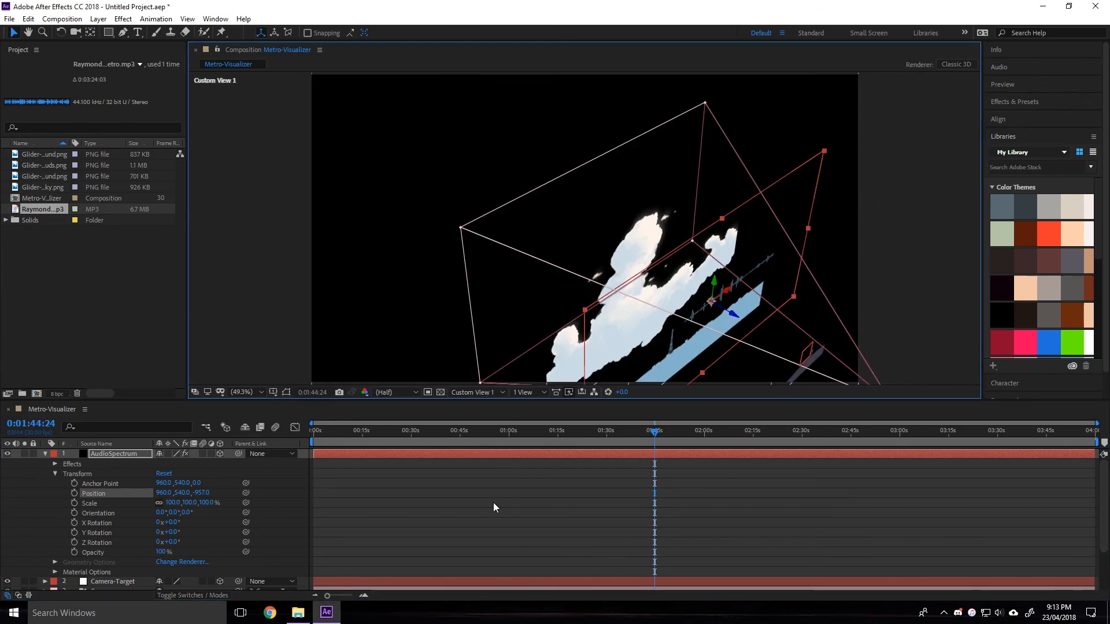
left_click_drag(666, 281, 711, 323)
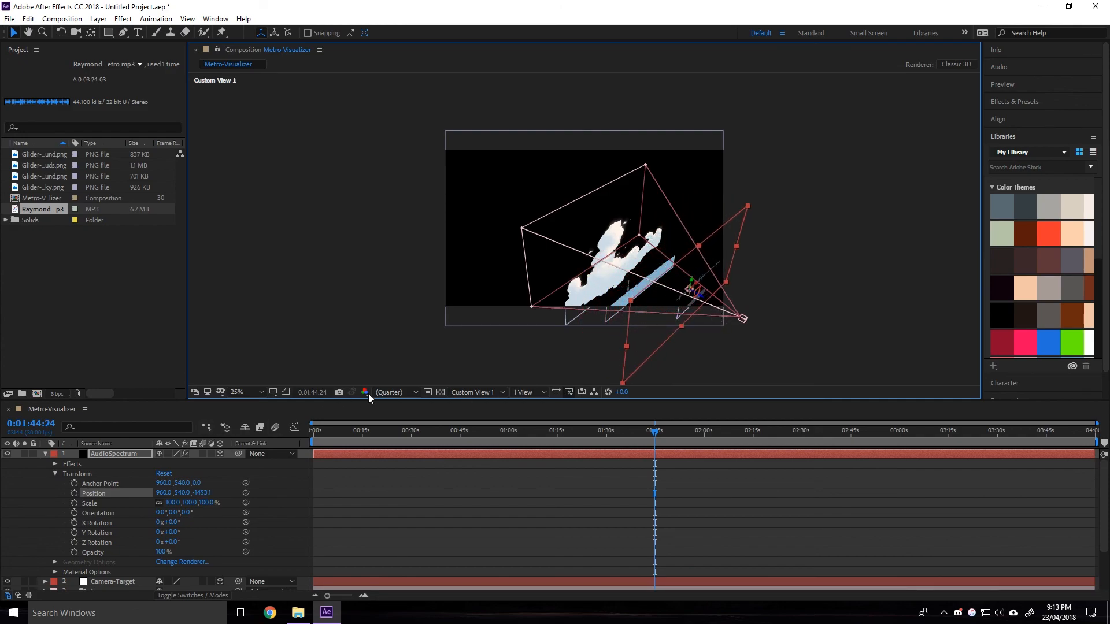
- Return to the Active Camera view, preview the enlarged spectrum and fit the composition in the viewer
left_click(487, 392)
left_click(474, 407)
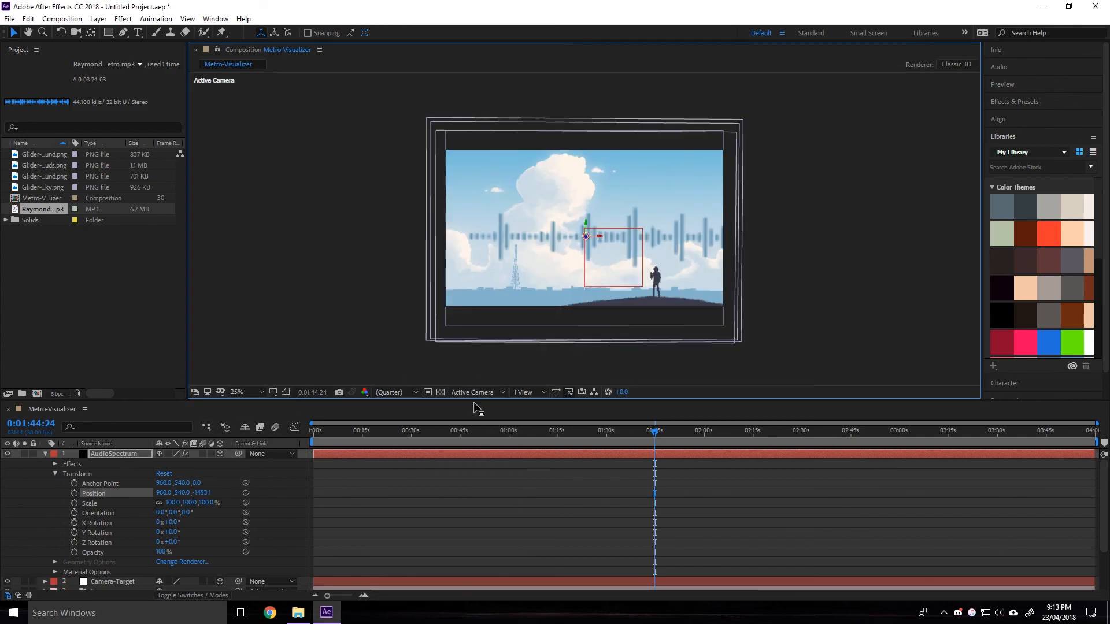
key("space")
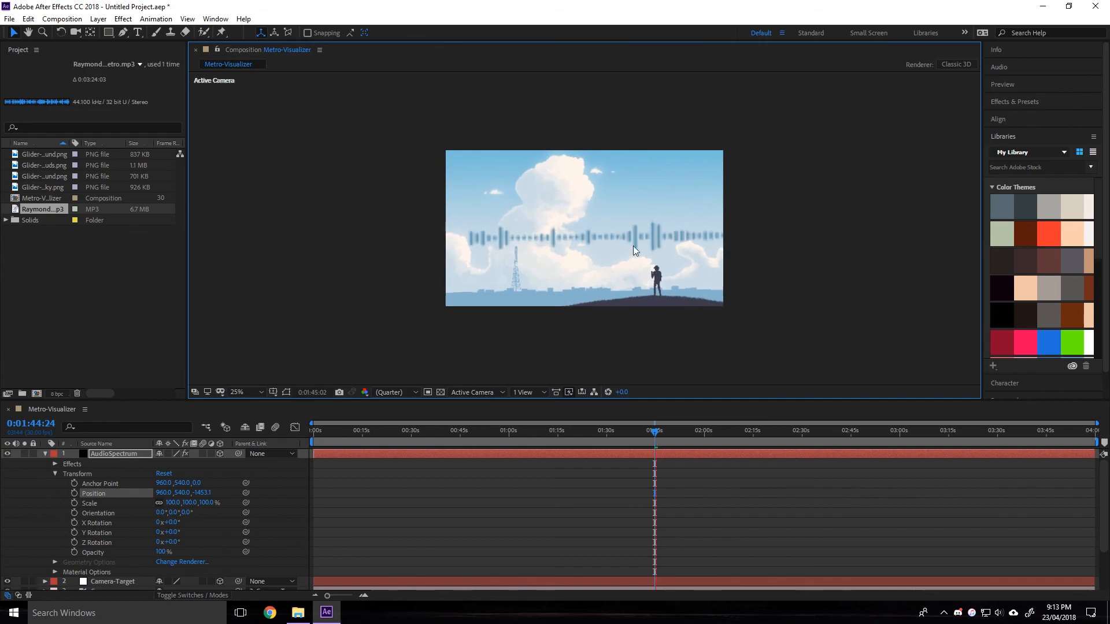
left_click(259, 392)
left_click(269, 199)
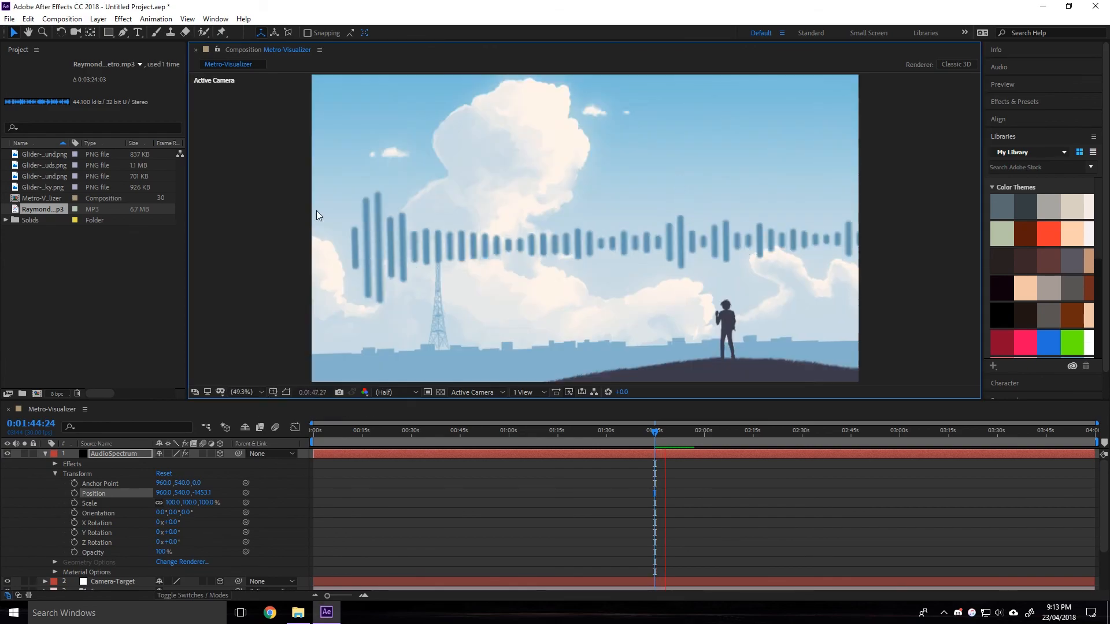
key("space")
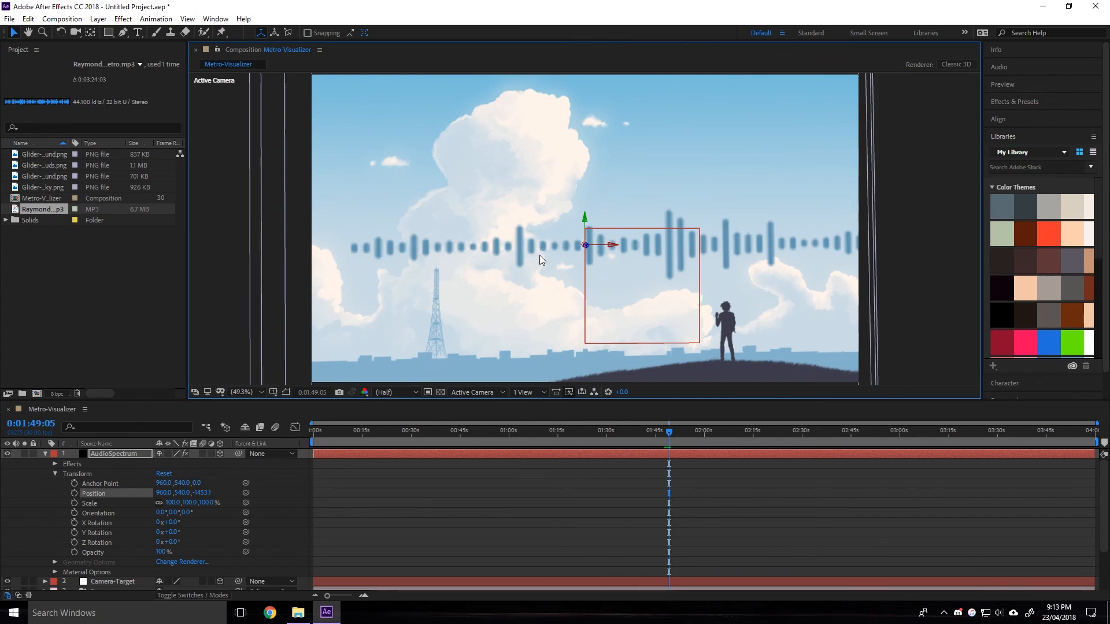
- Set the AudioSpectrum layer's Z position to 0, preview the animation and collapse the layer's properties
left_click(202, 493)
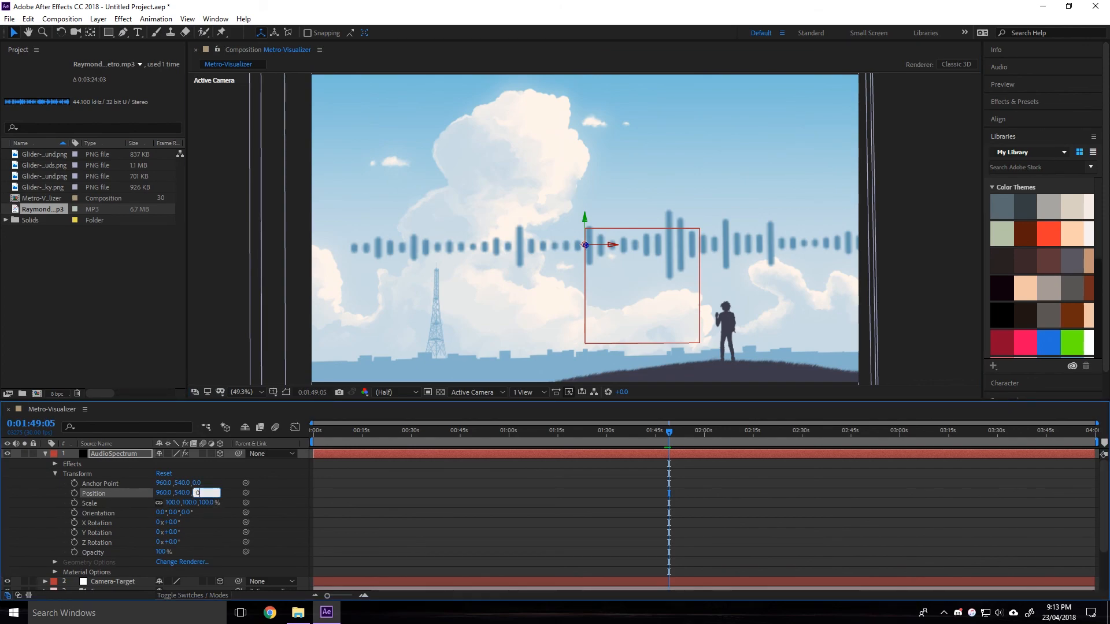
type("0")
key("Return")
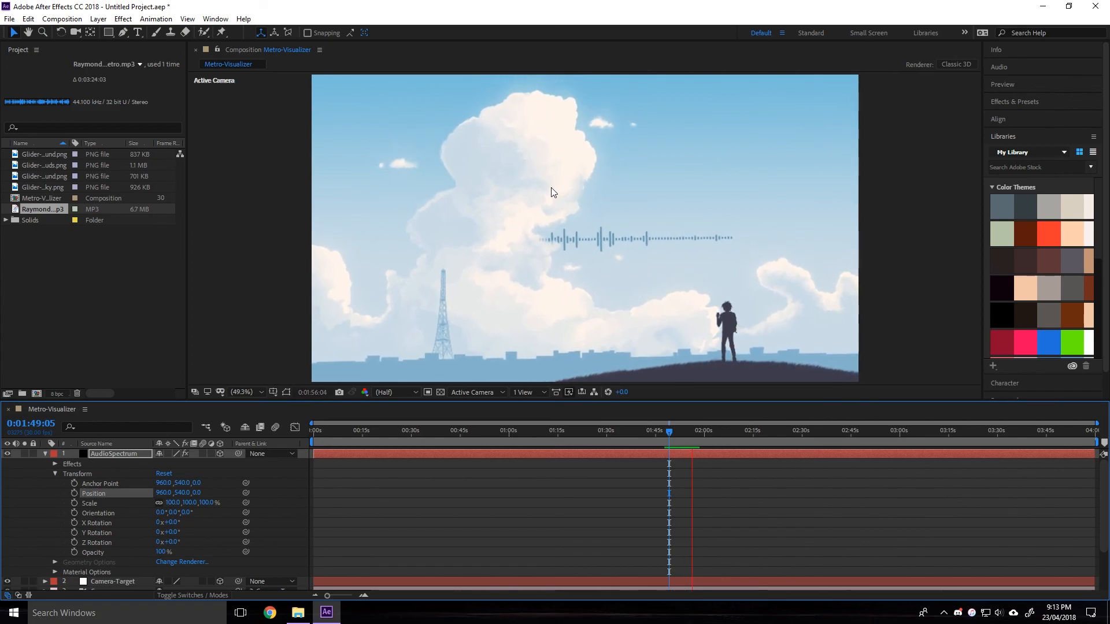
key("space")
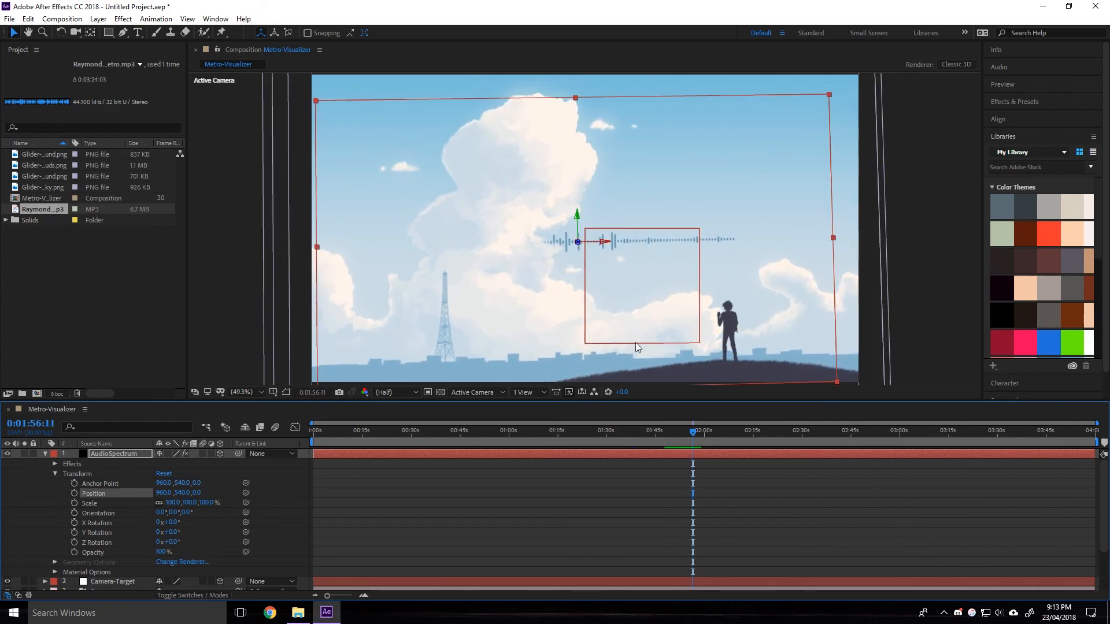
left_click(56, 473)
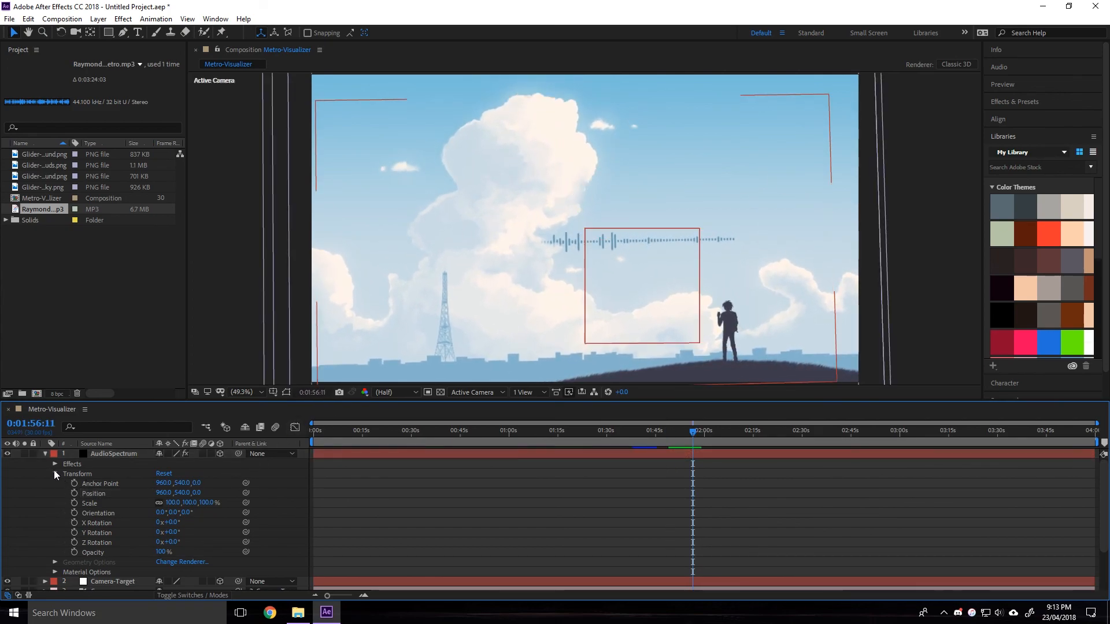
left_click(45, 454)
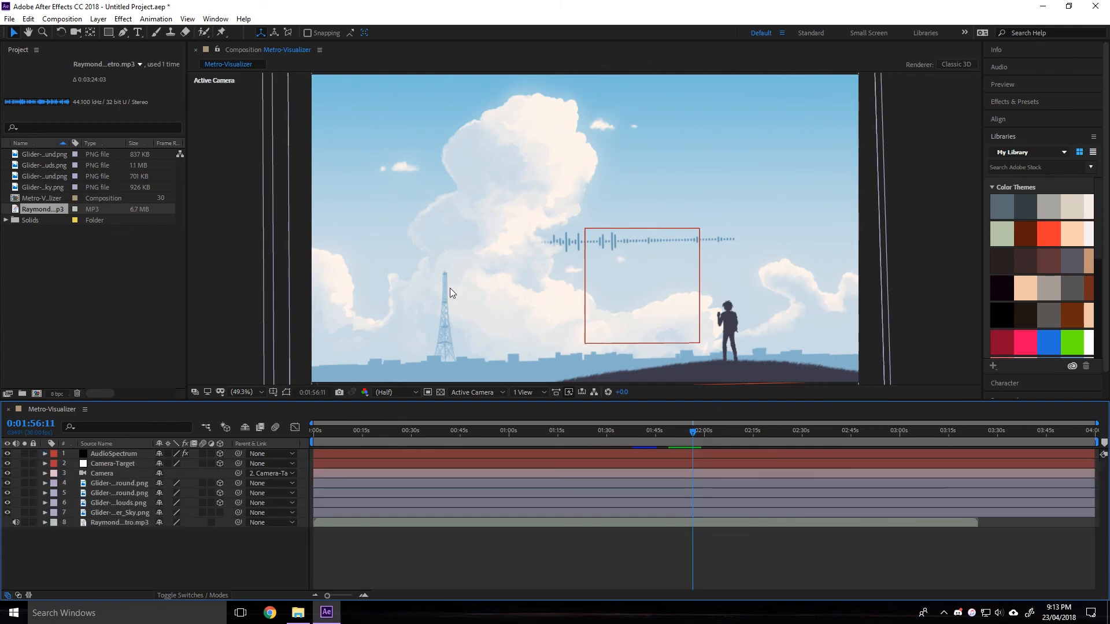